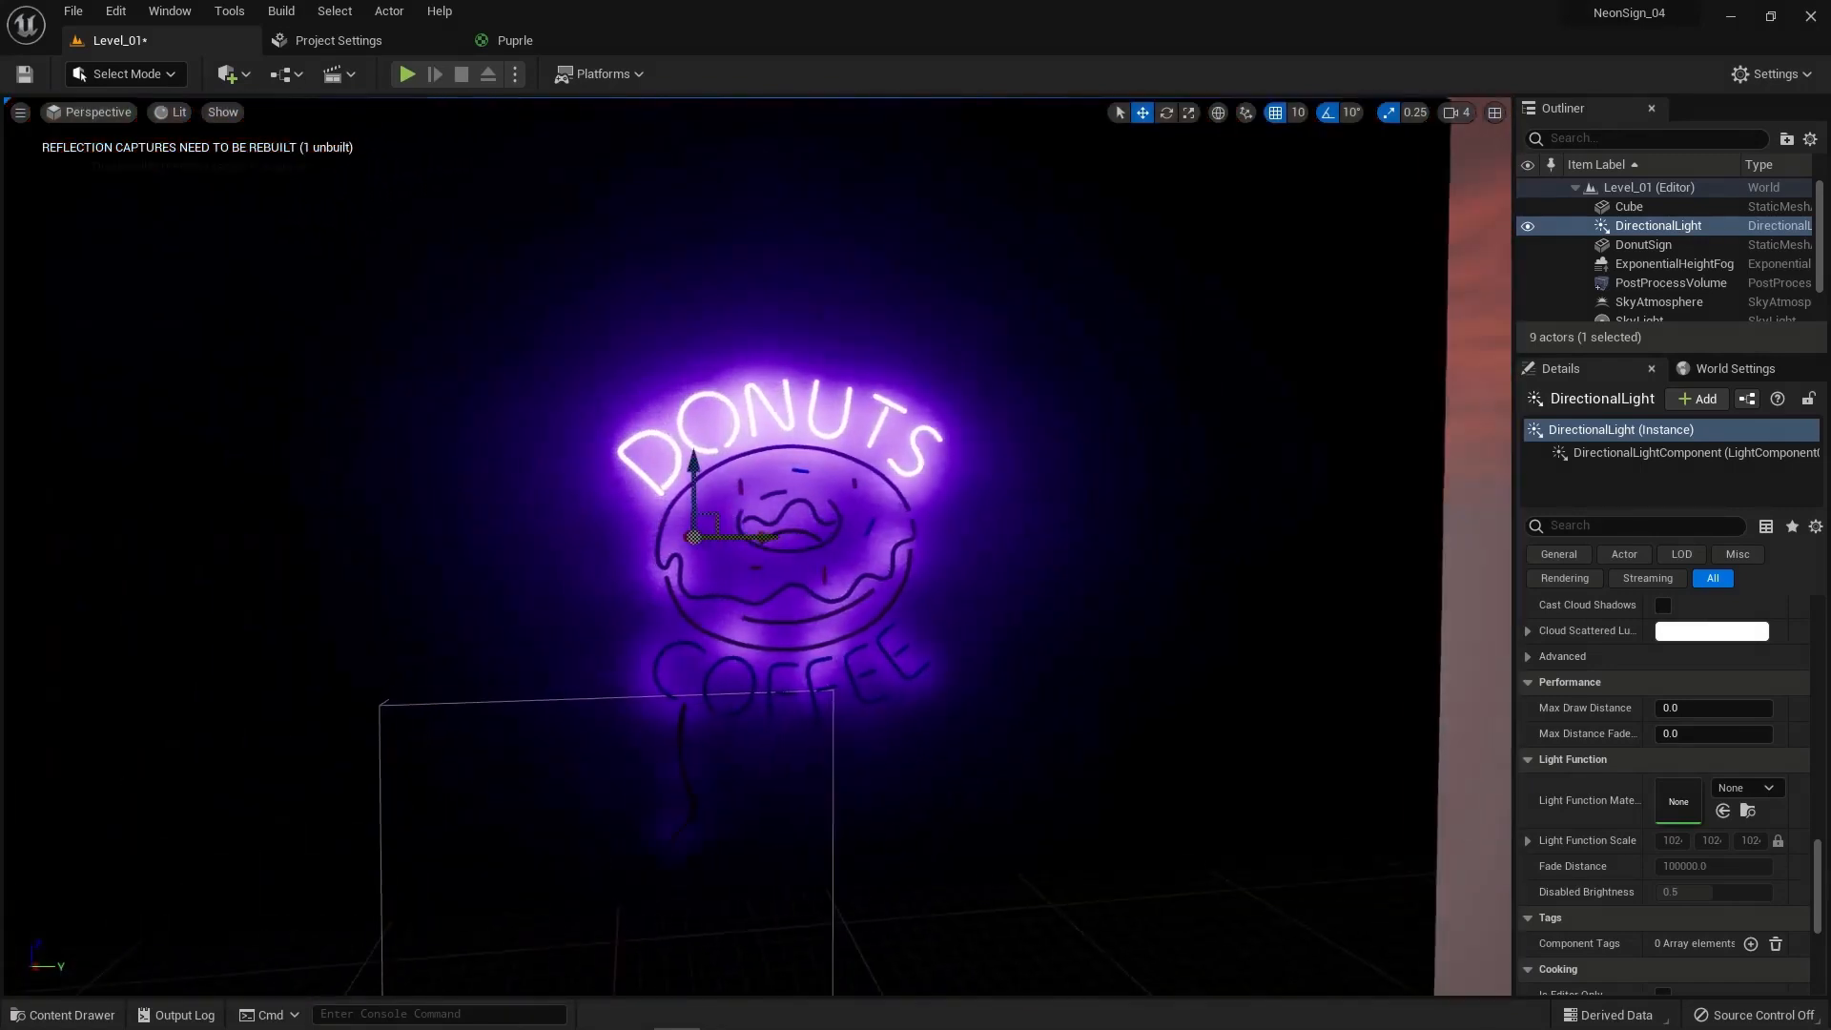
Step: Turn on Game View in the level viewport to hide the light icons and volume outlines
{"action": "left_click", "coordinate": [544, 703]}
{"action": "left_click_drag", "start_coordinate": [544, 779], "coordinate": [315, 780], "text": "alt"}
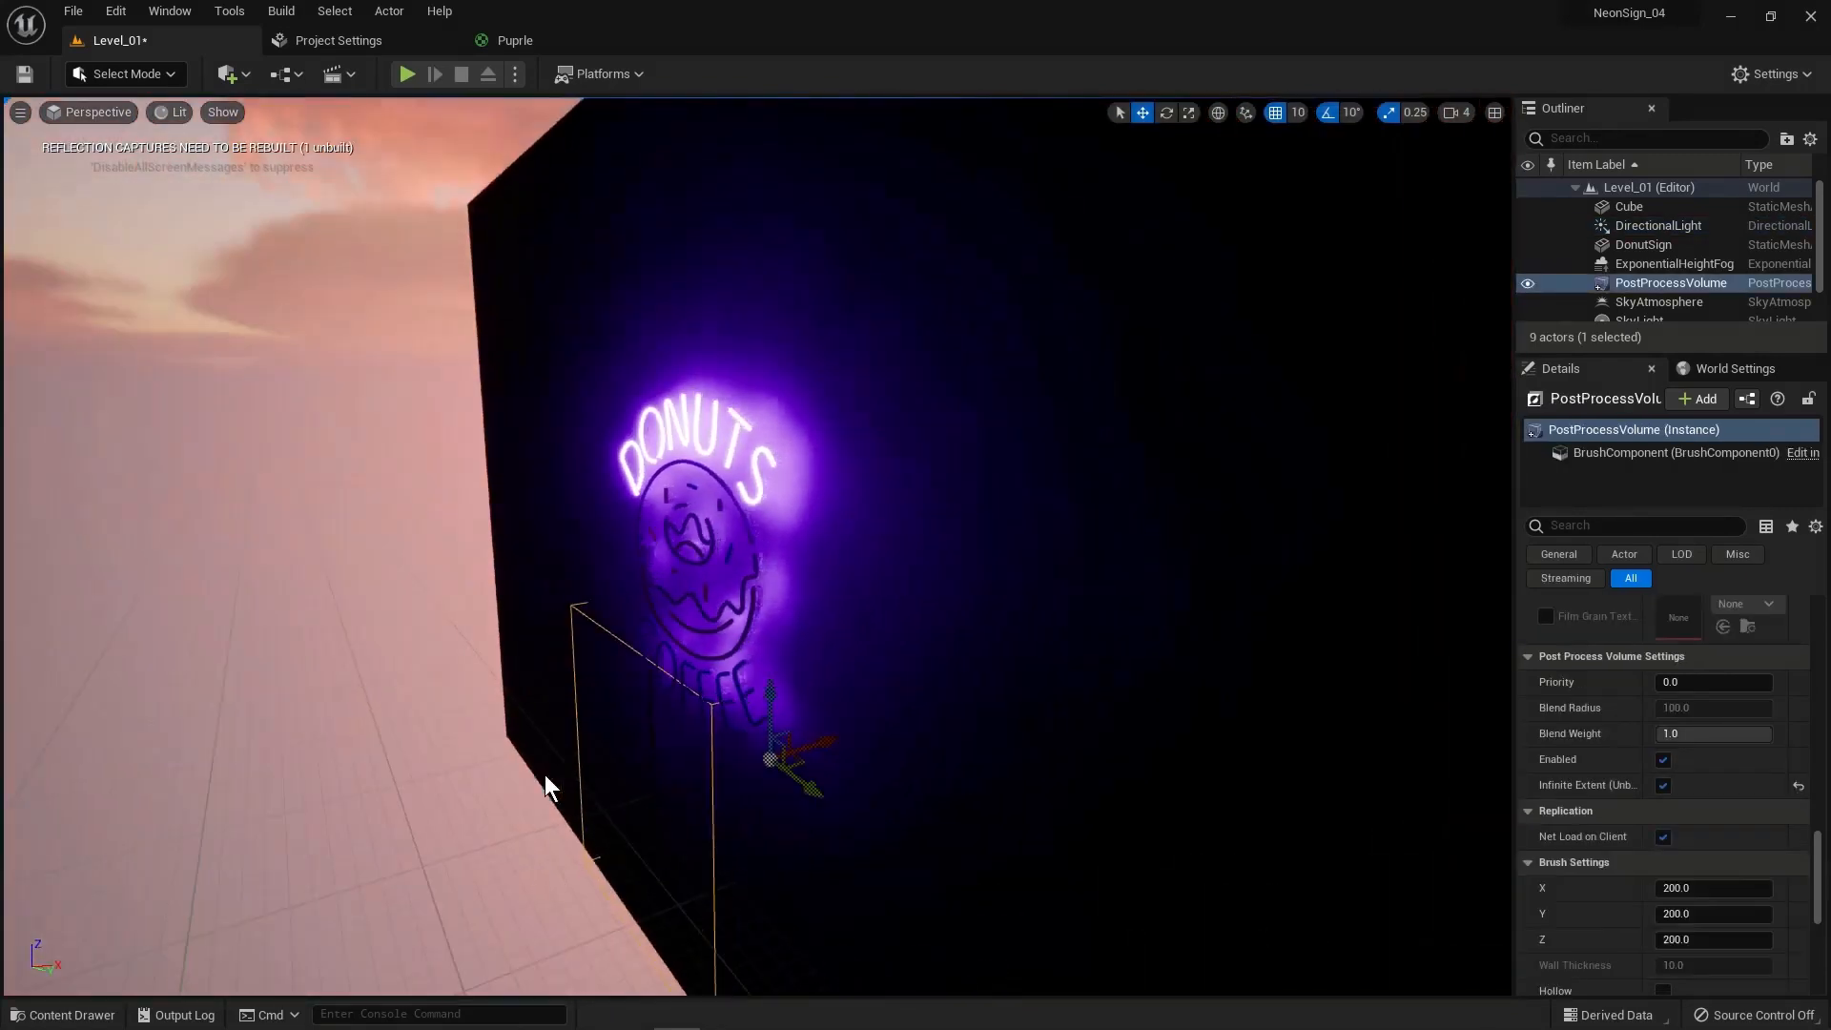
{"action": "left_click_drag", "start_coordinate": [911, 767], "coordinate": [859, 728], "text": "alt"}
{"action": "right_click_drag", "start_coordinate": [858, 728], "coordinate": [763, 728], "text": "alt"}
{"action": "left_click_drag", "start_coordinate": [1006, 691], "coordinate": [763, 691], "text": "alt"}
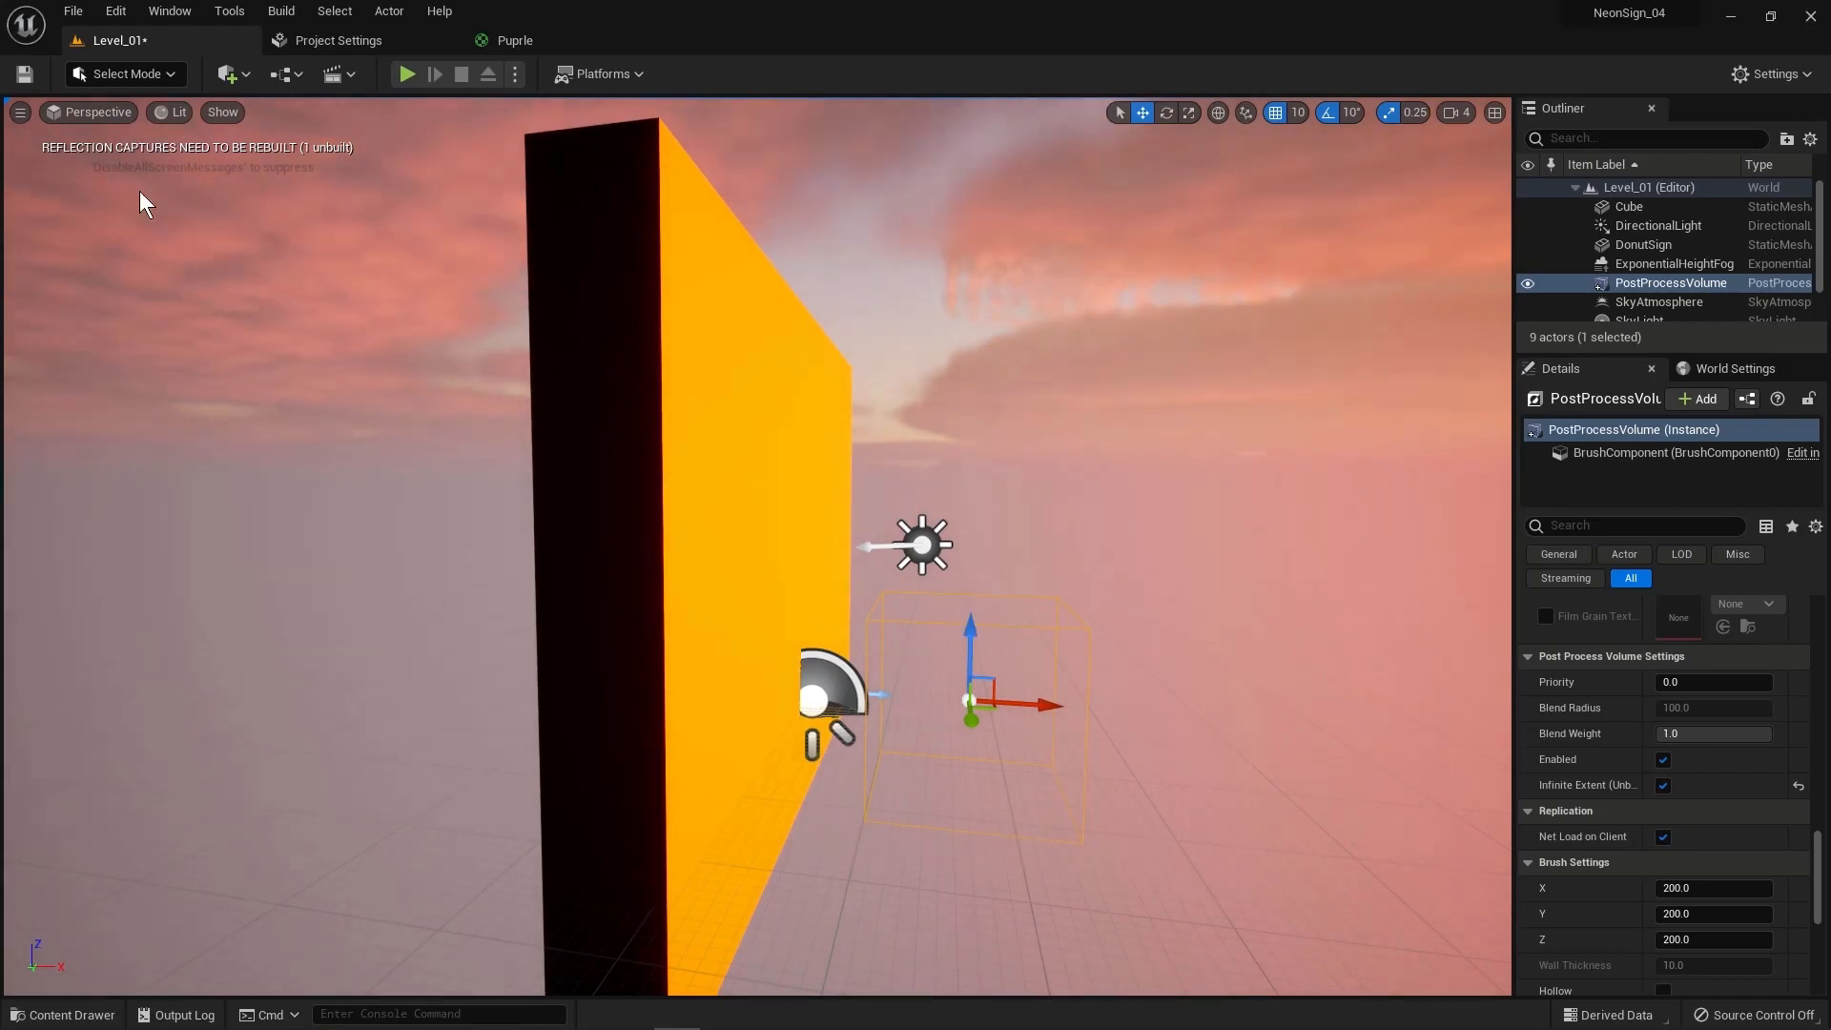
{"action": "left_click", "coordinate": [21, 112]}
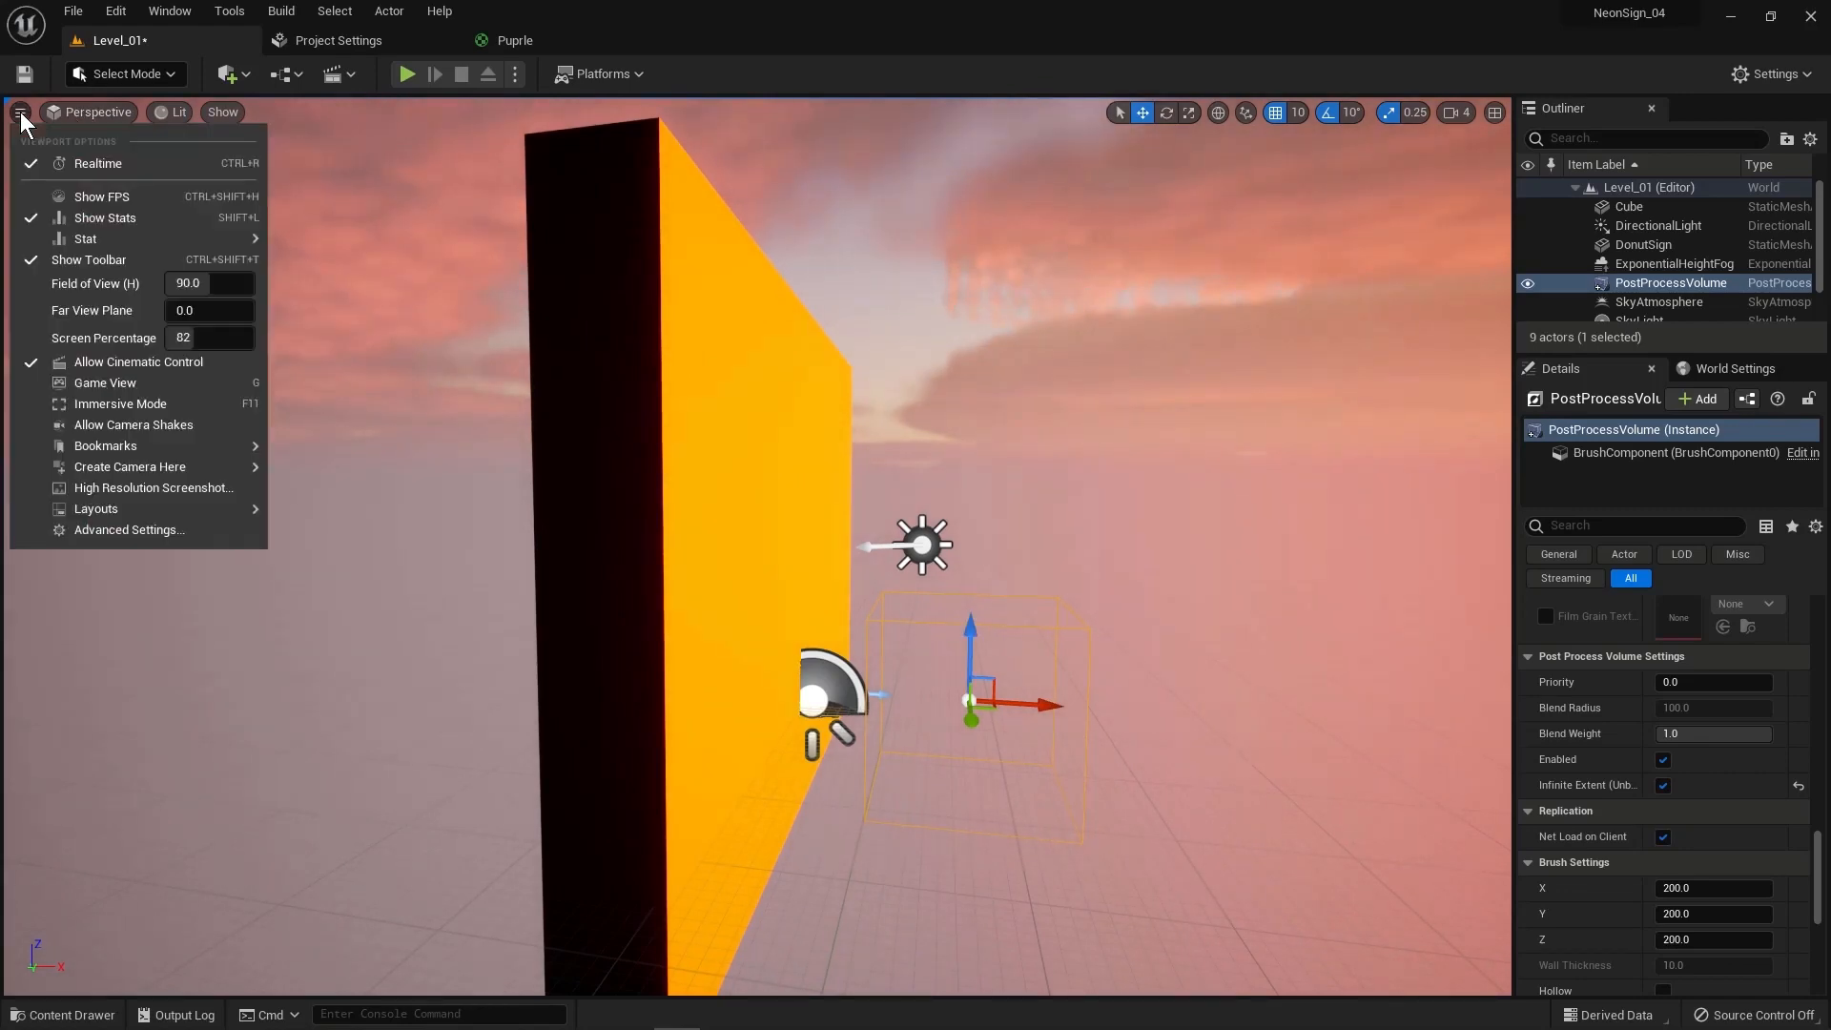
{"action": "left_click", "coordinate": [104, 383]}
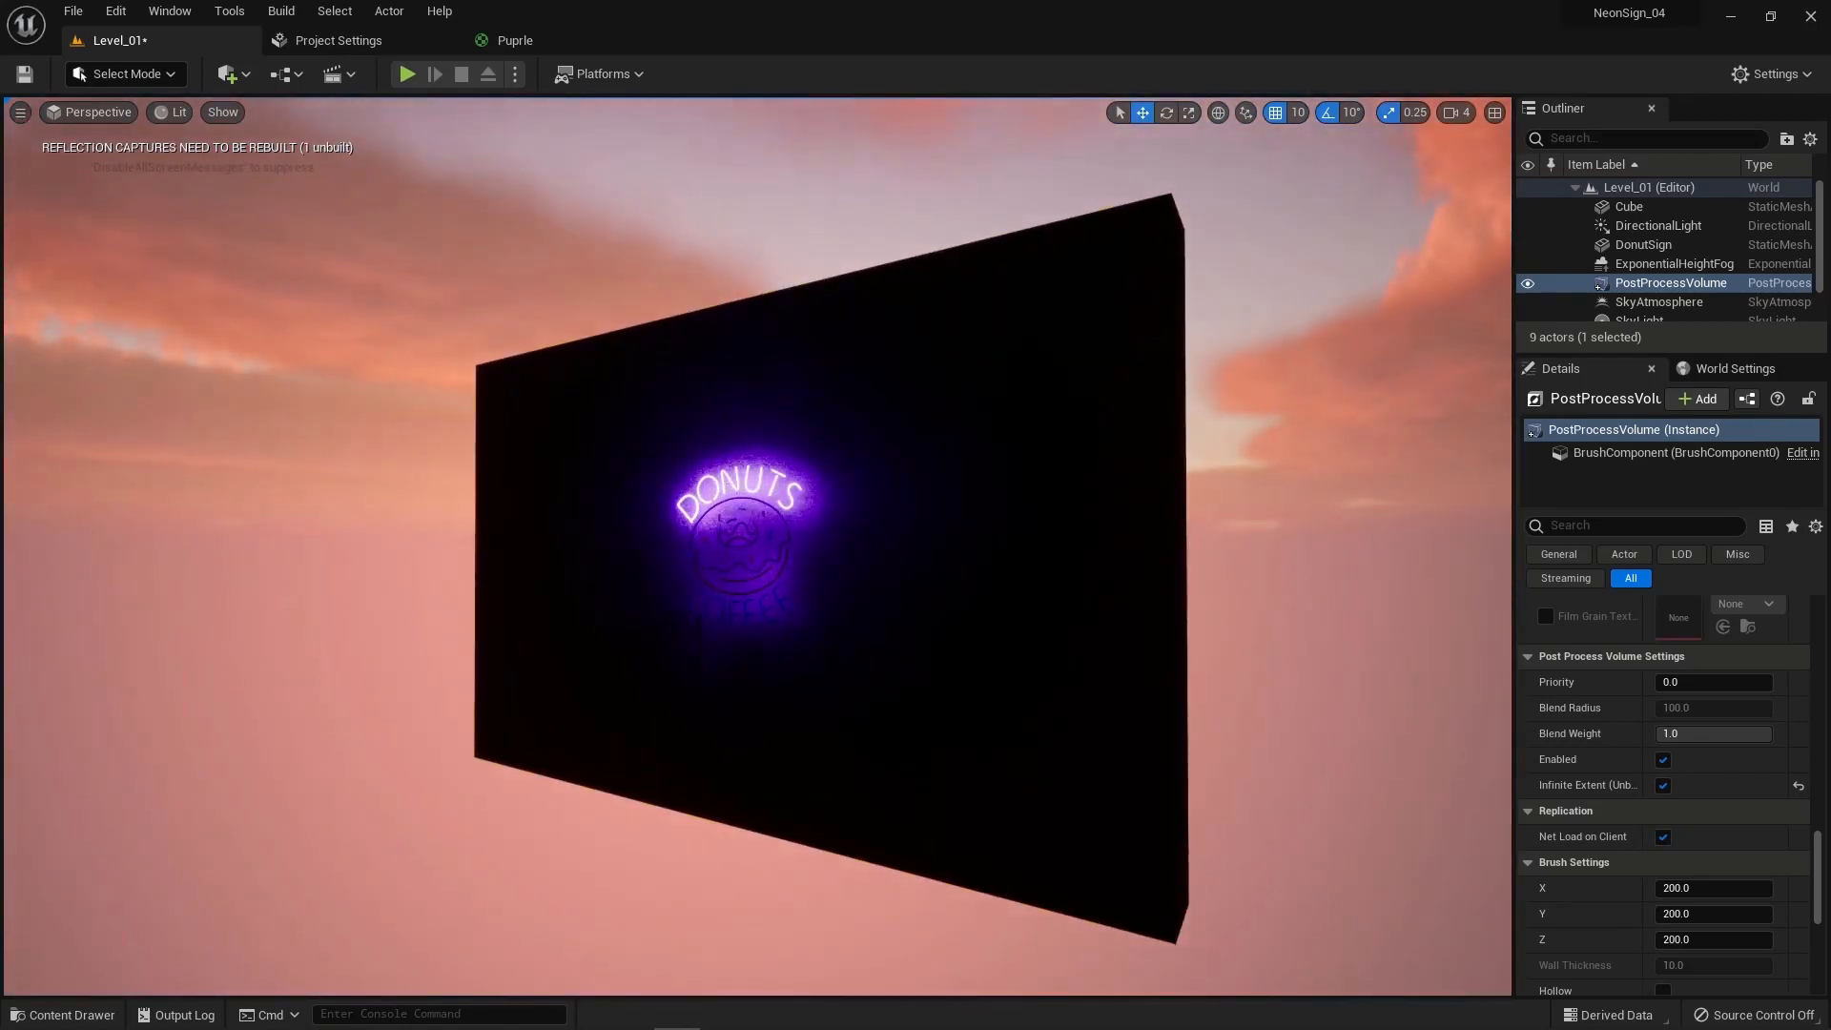
Step: Select the wall cube and inspect the donut neon sign's purple glow from the front
{"action": "left_click", "coordinate": [754, 545]}
{"action": "right_click_drag", "start_coordinate": [750, 520], "coordinate": [835, 520], "text": "alt"}
{"action": "left_click_drag", "start_coordinate": [750, 520], "coordinate": [658, 518], "text": "alt"}
{"action": "middle_click_drag", "start_coordinate": [750, 520], "coordinate": [781, 481], "text": "alt"}
{"action": "left_click_drag", "start_coordinate": [750, 520], "coordinate": [854, 520], "text": "alt"}
{"action": "left_click_drag", "start_coordinate": [887, 630], "coordinate": [839, 629], "text": "alt"}
{"action": "middle_click_drag", "start_coordinate": [887, 630], "coordinate": [887, 538], "text": "alt"}
{"action": "left_click_drag", "start_coordinate": [916, 621], "coordinate": [963, 621], "text": "alt"}
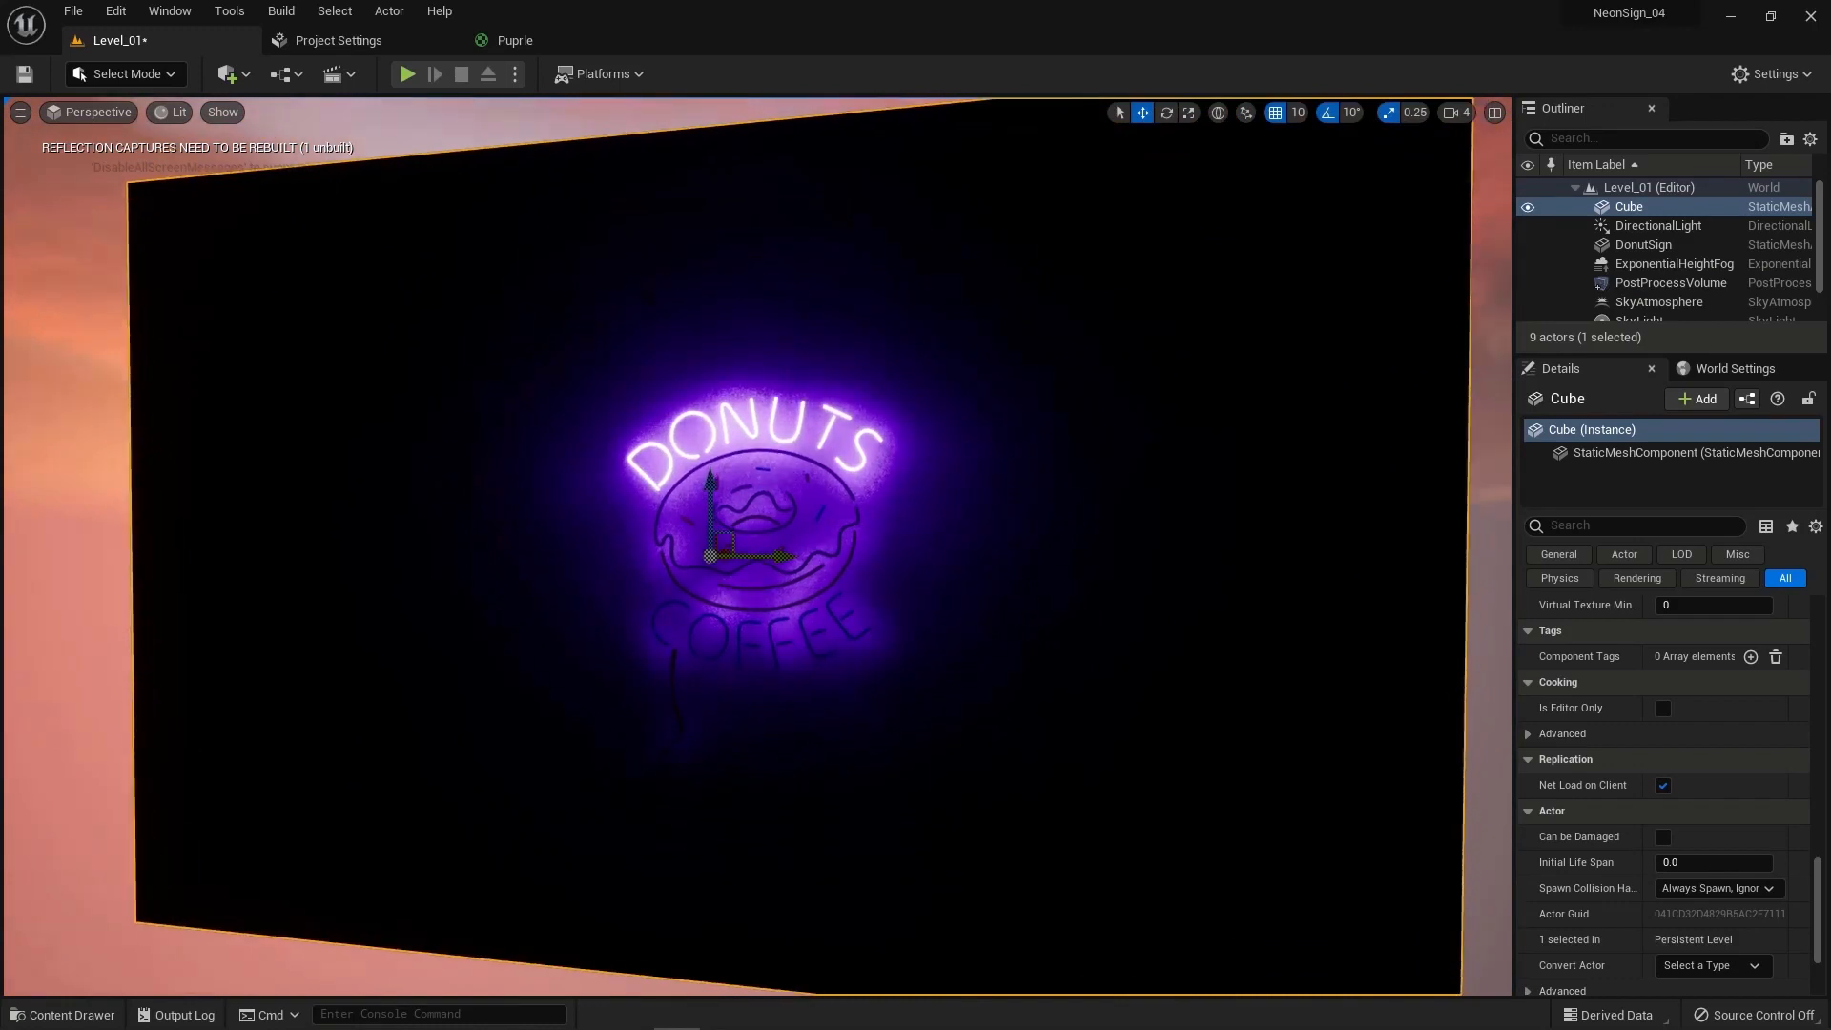
Step: Toggle Game View off and on again to compare the level viewport
{"action": "left_click", "coordinate": [19, 113]}
{"action": "left_click", "coordinate": [152, 400]}
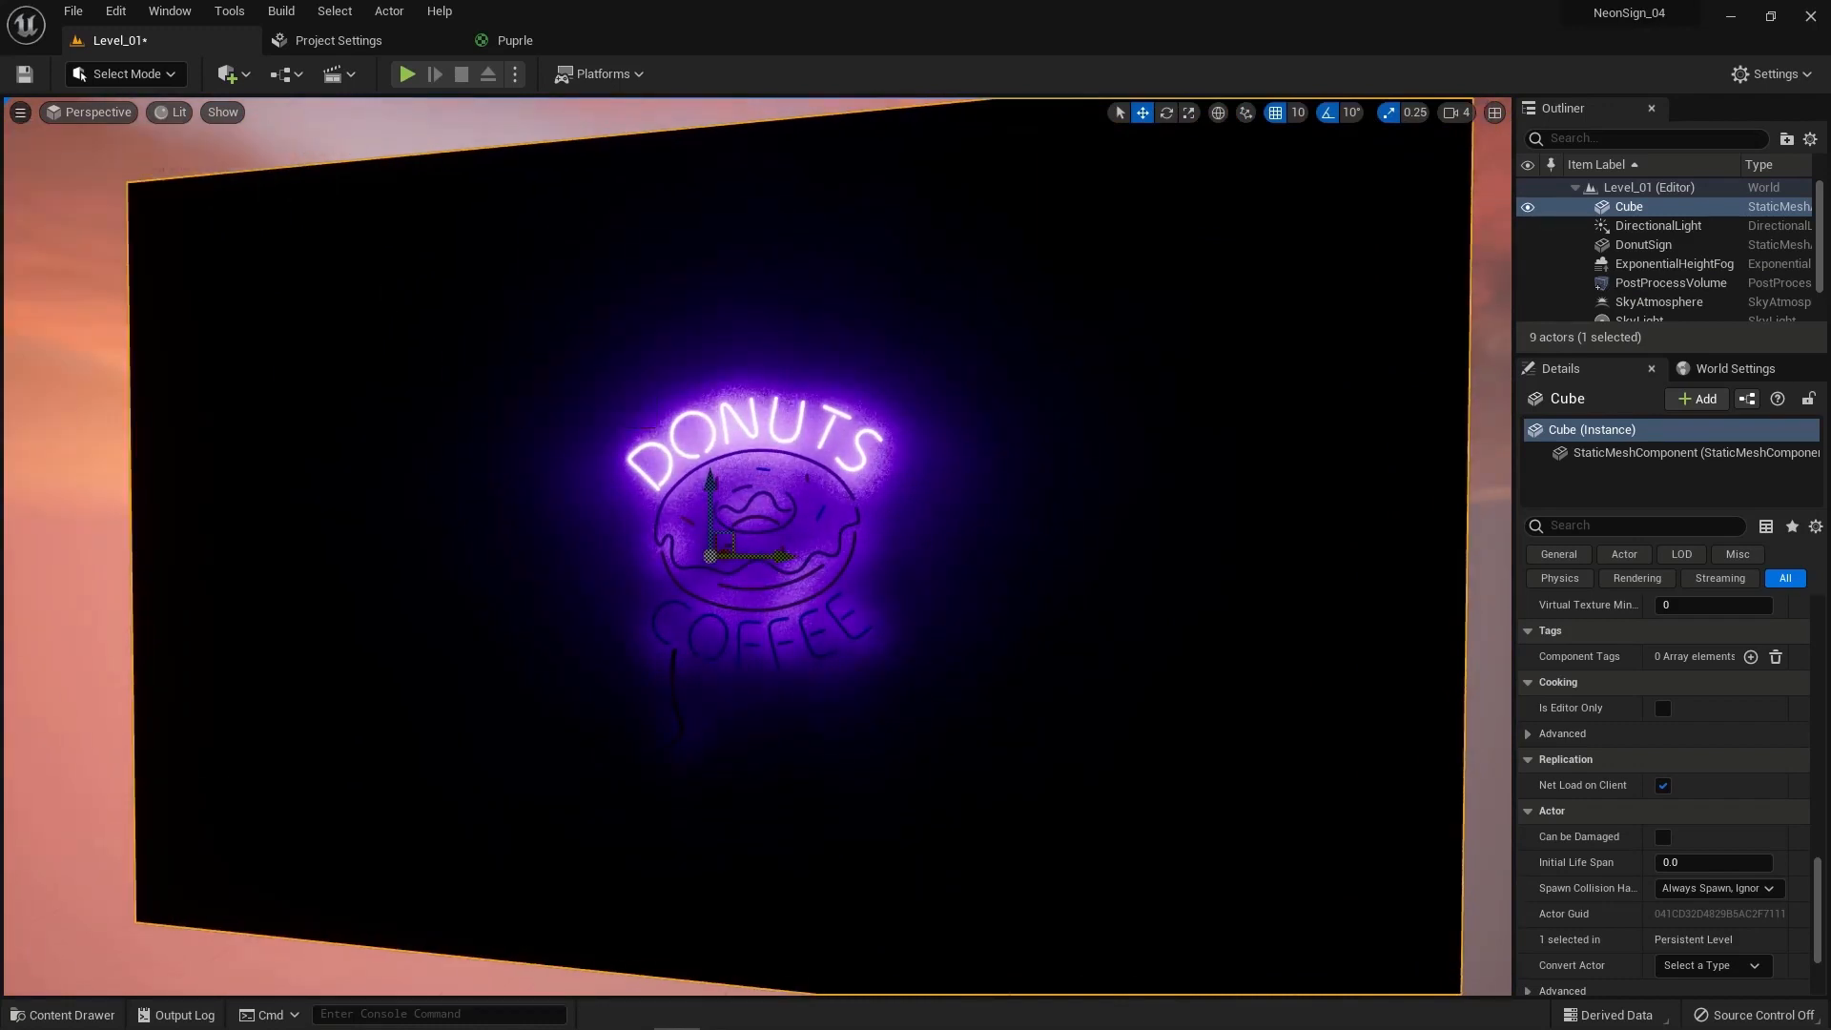
{"action": "key", "text": "g"}
{"action": "left_click", "coordinate": [21, 113]}
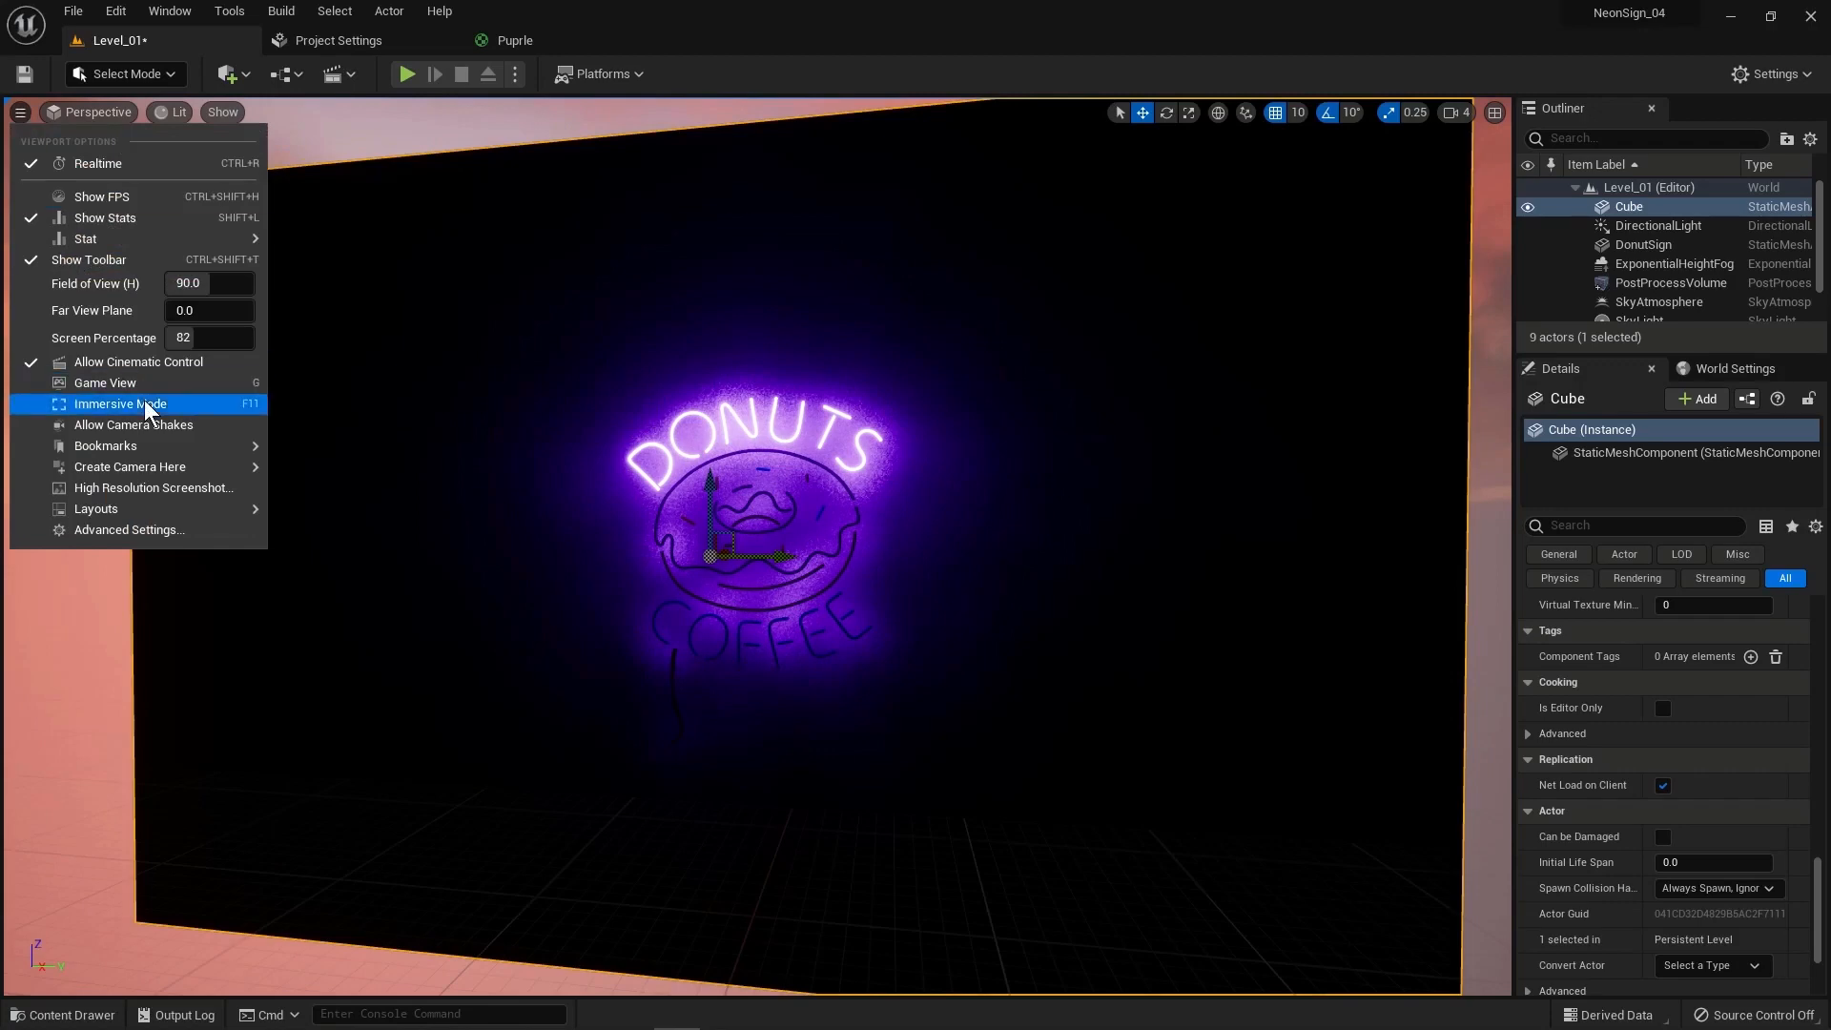
{"action": "left_click", "coordinate": [124, 378]}
{"action": "middle_click_drag", "start_coordinate": [758, 530], "coordinate": [758, 496]}
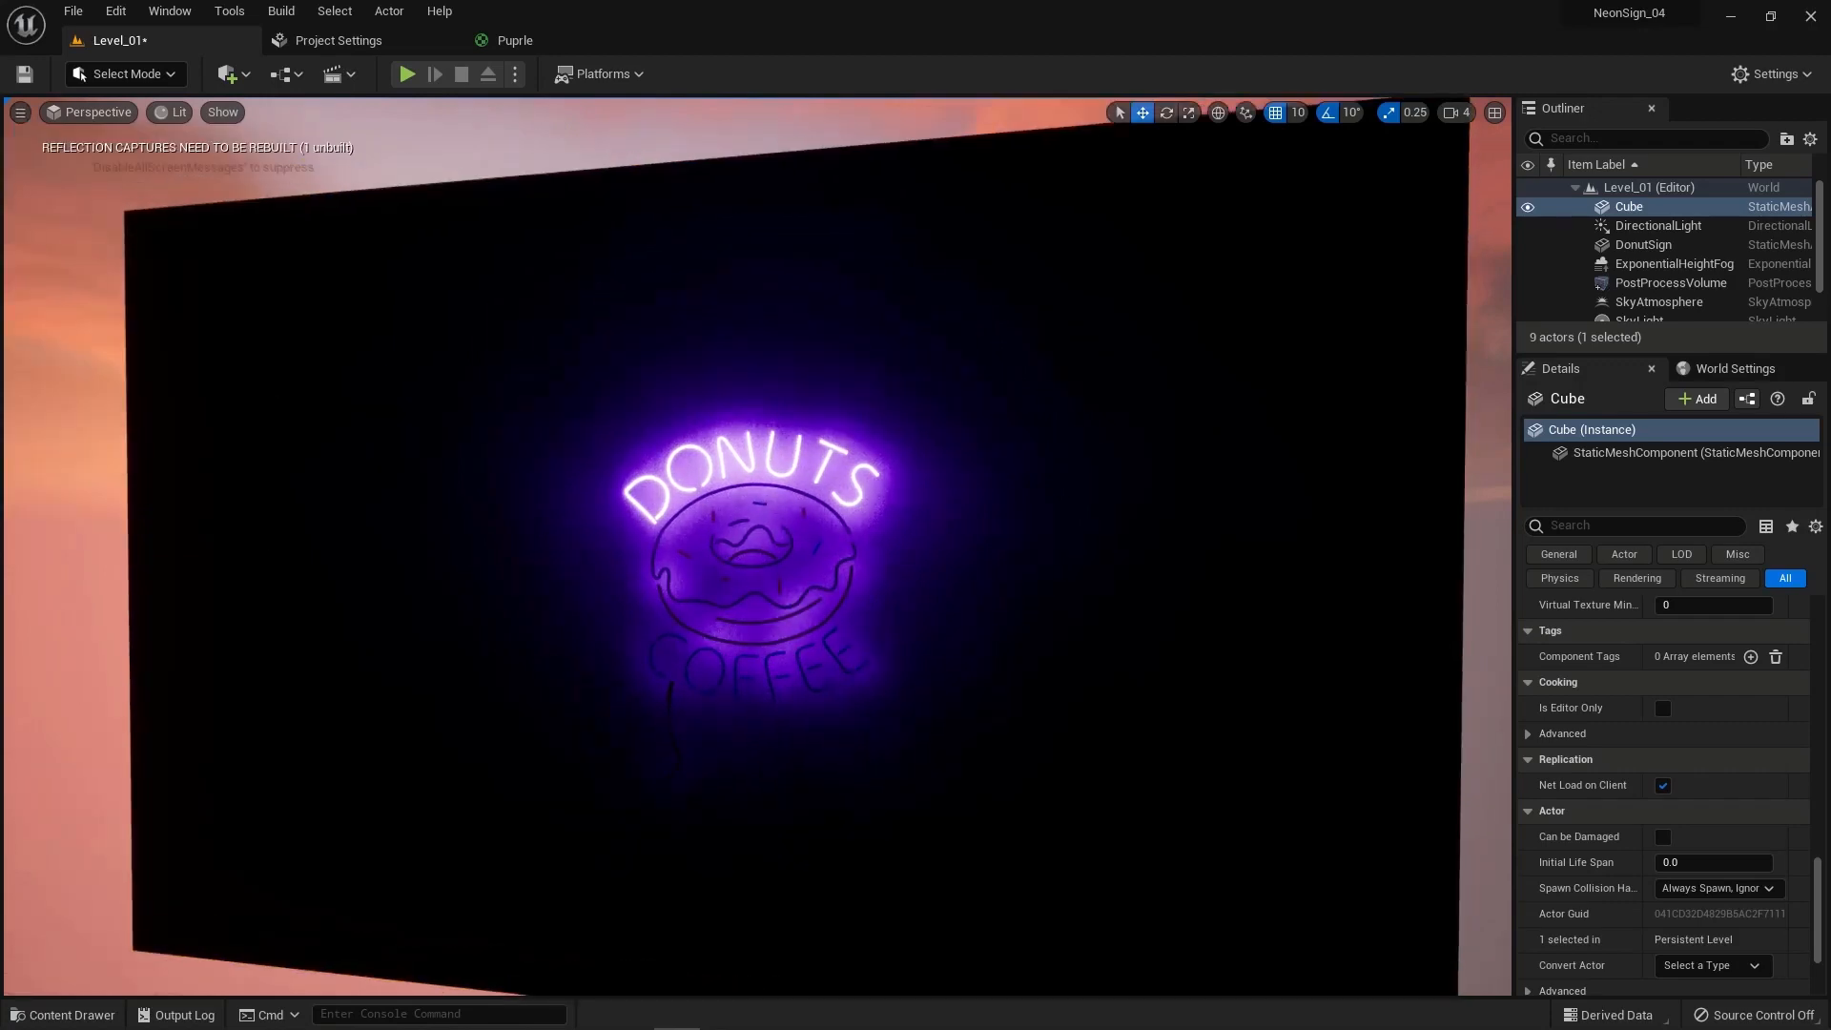
{"action": "key", "text": "g"}
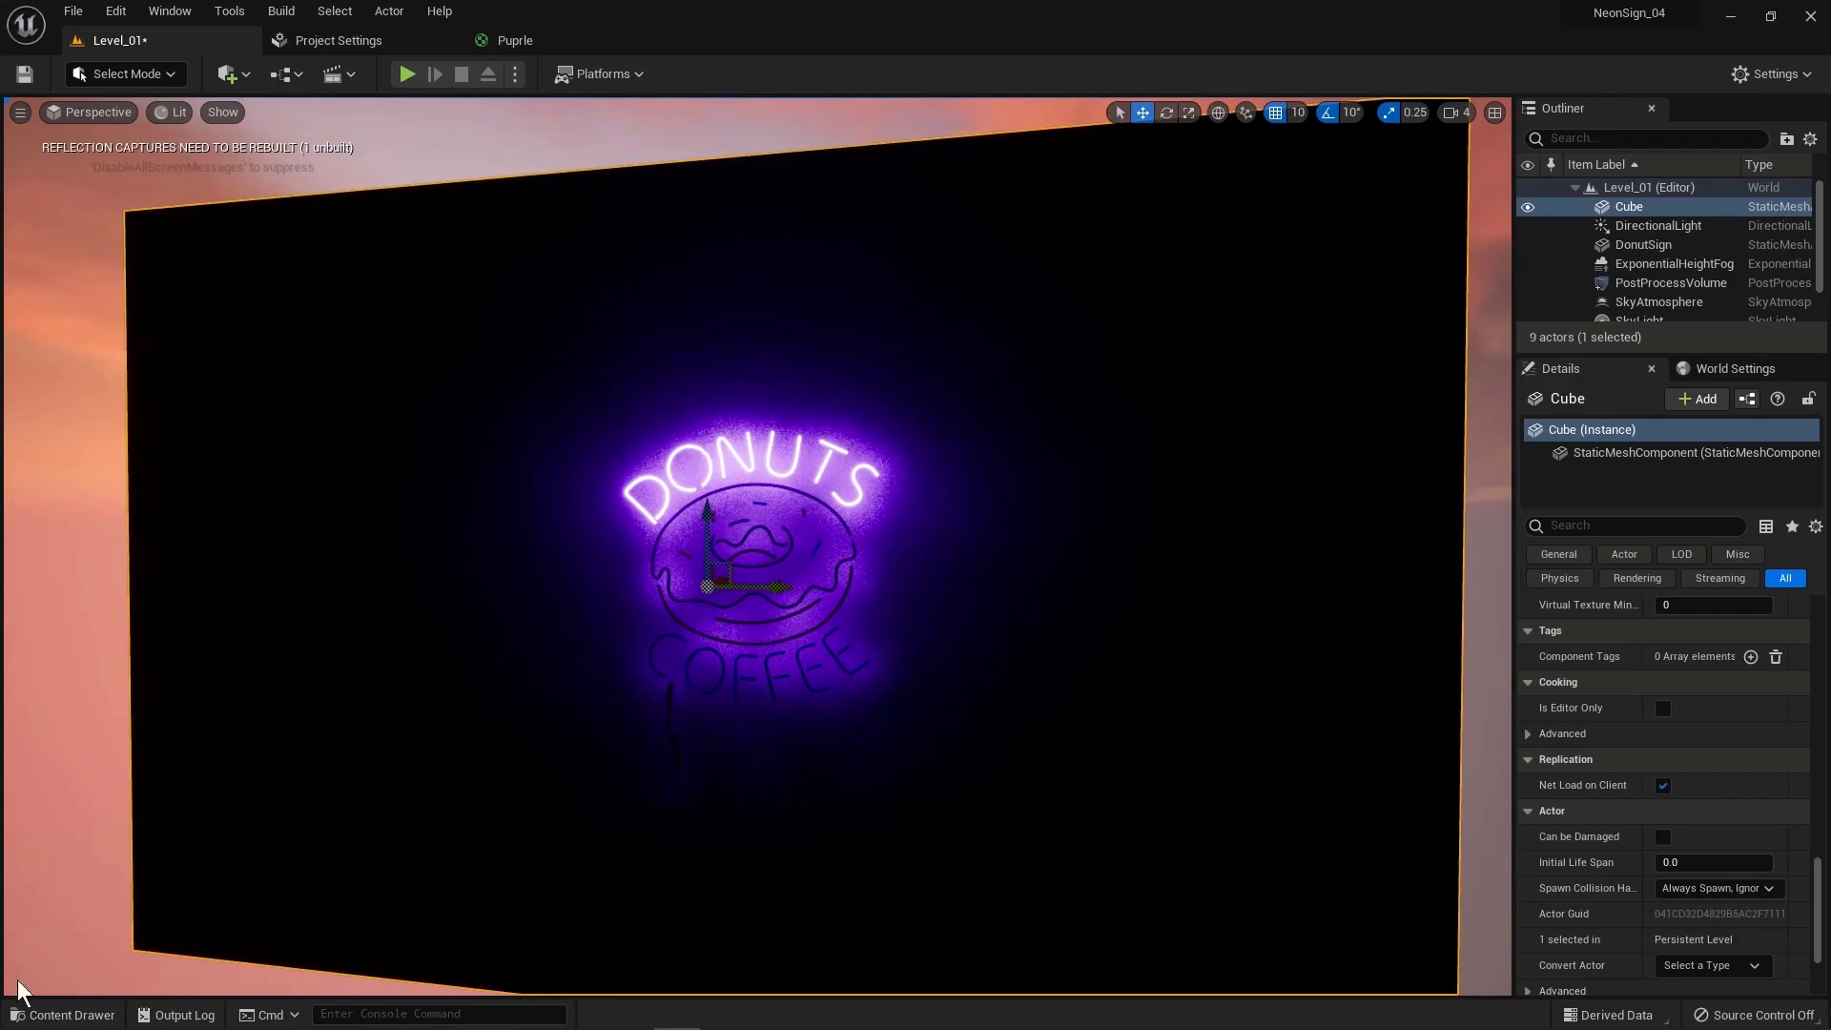
Step: Open the Orange material from the project content, docking its editor as a tab in the main window
{"action": "left_click", "coordinate": [122, 1014]}
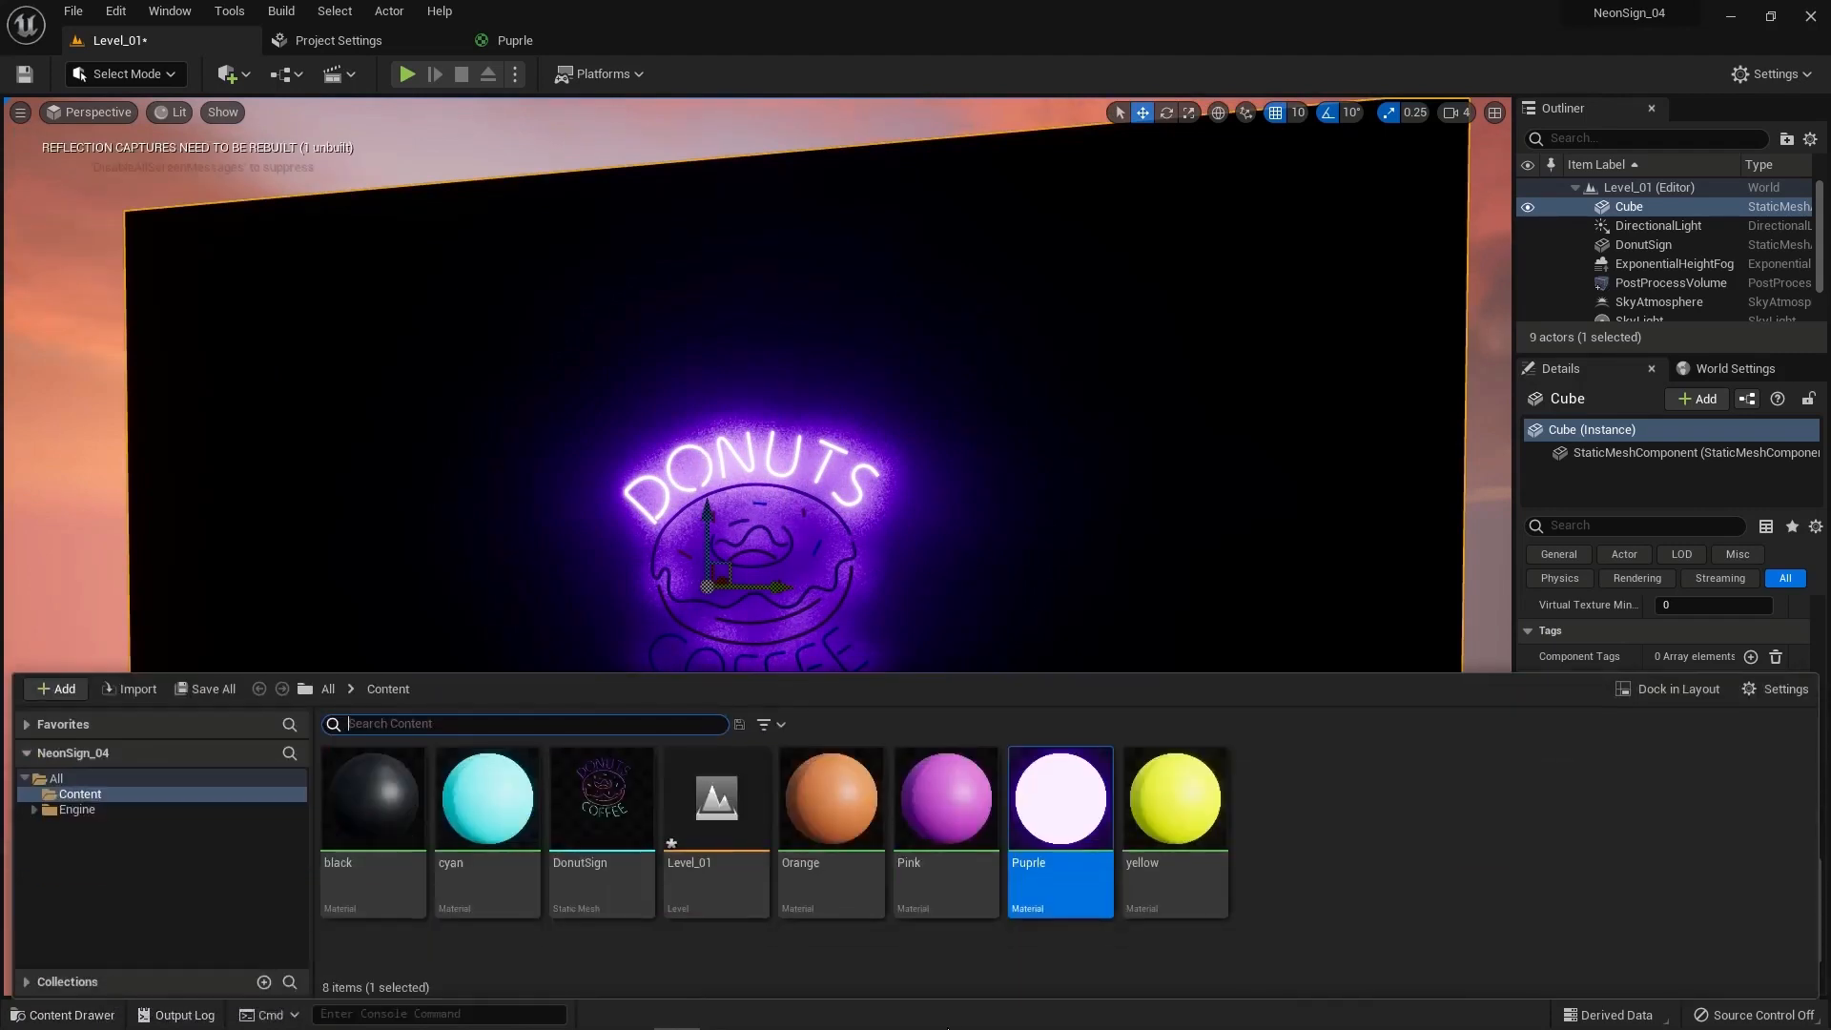
{"action": "double_click", "coordinate": [839, 814]}
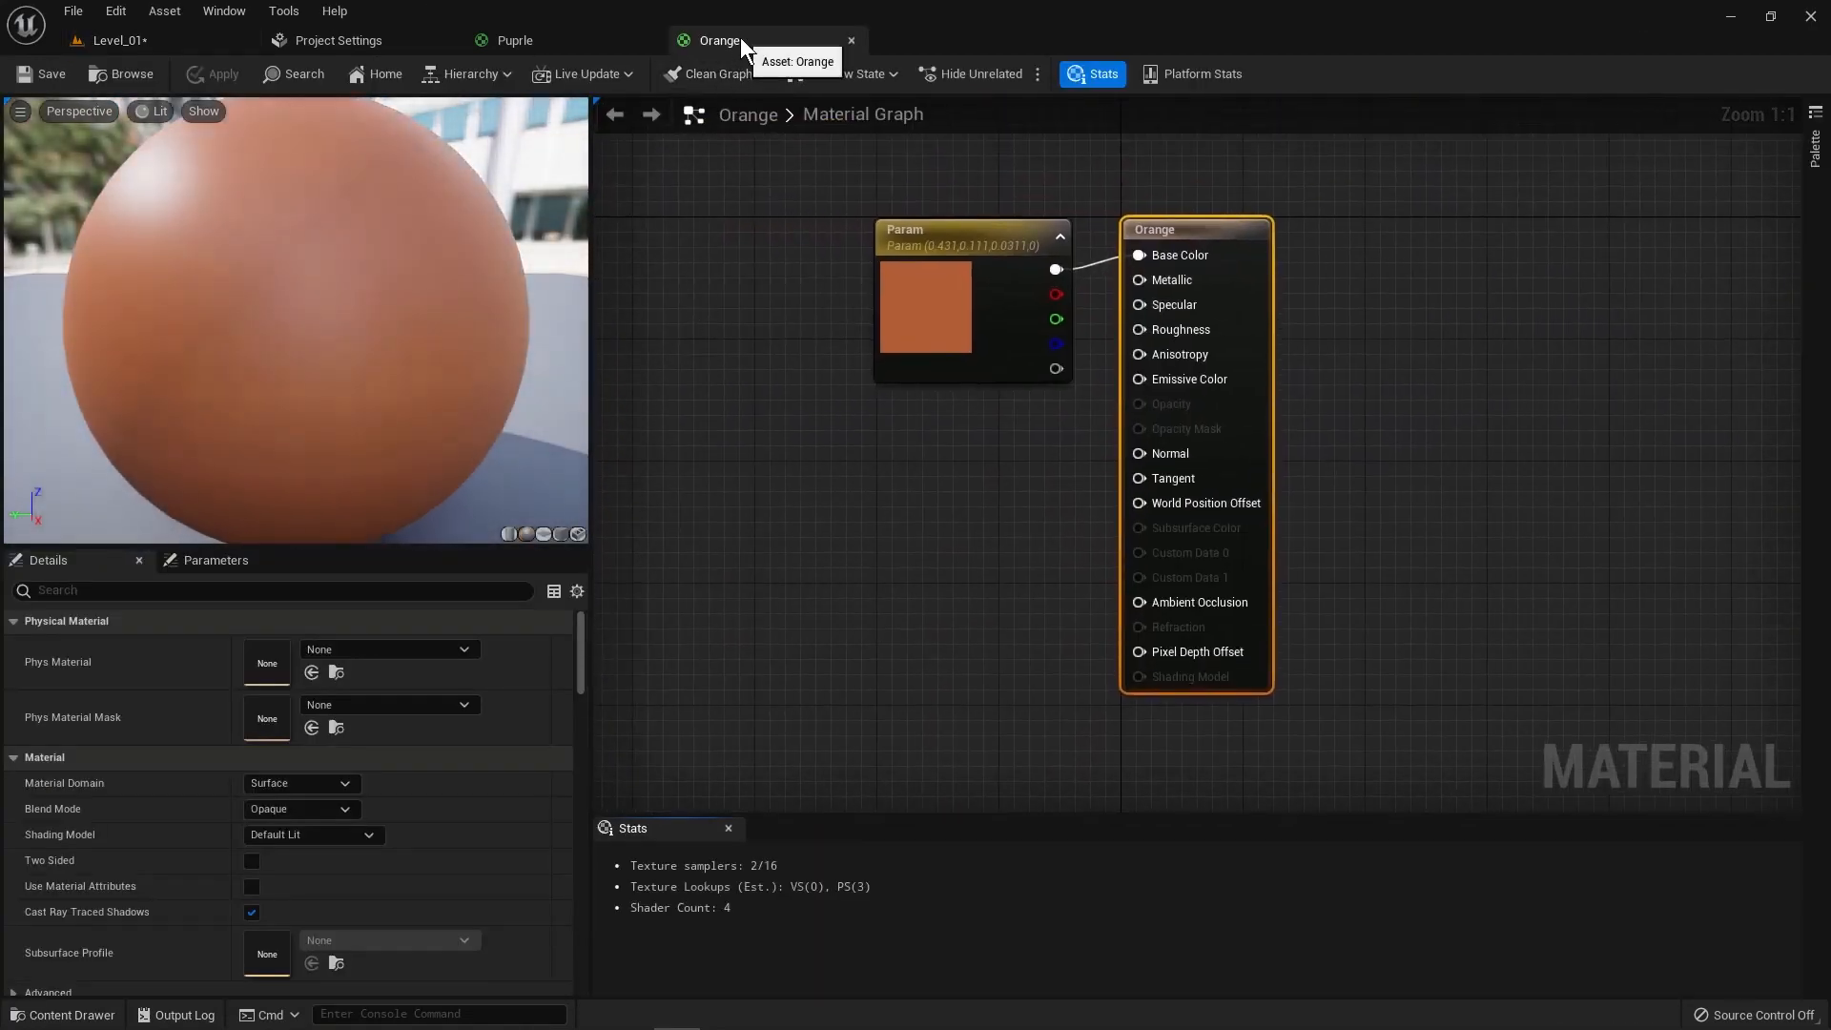
{"action": "left_click_drag", "start_coordinate": [740, 37], "coordinate": [441, 250]}
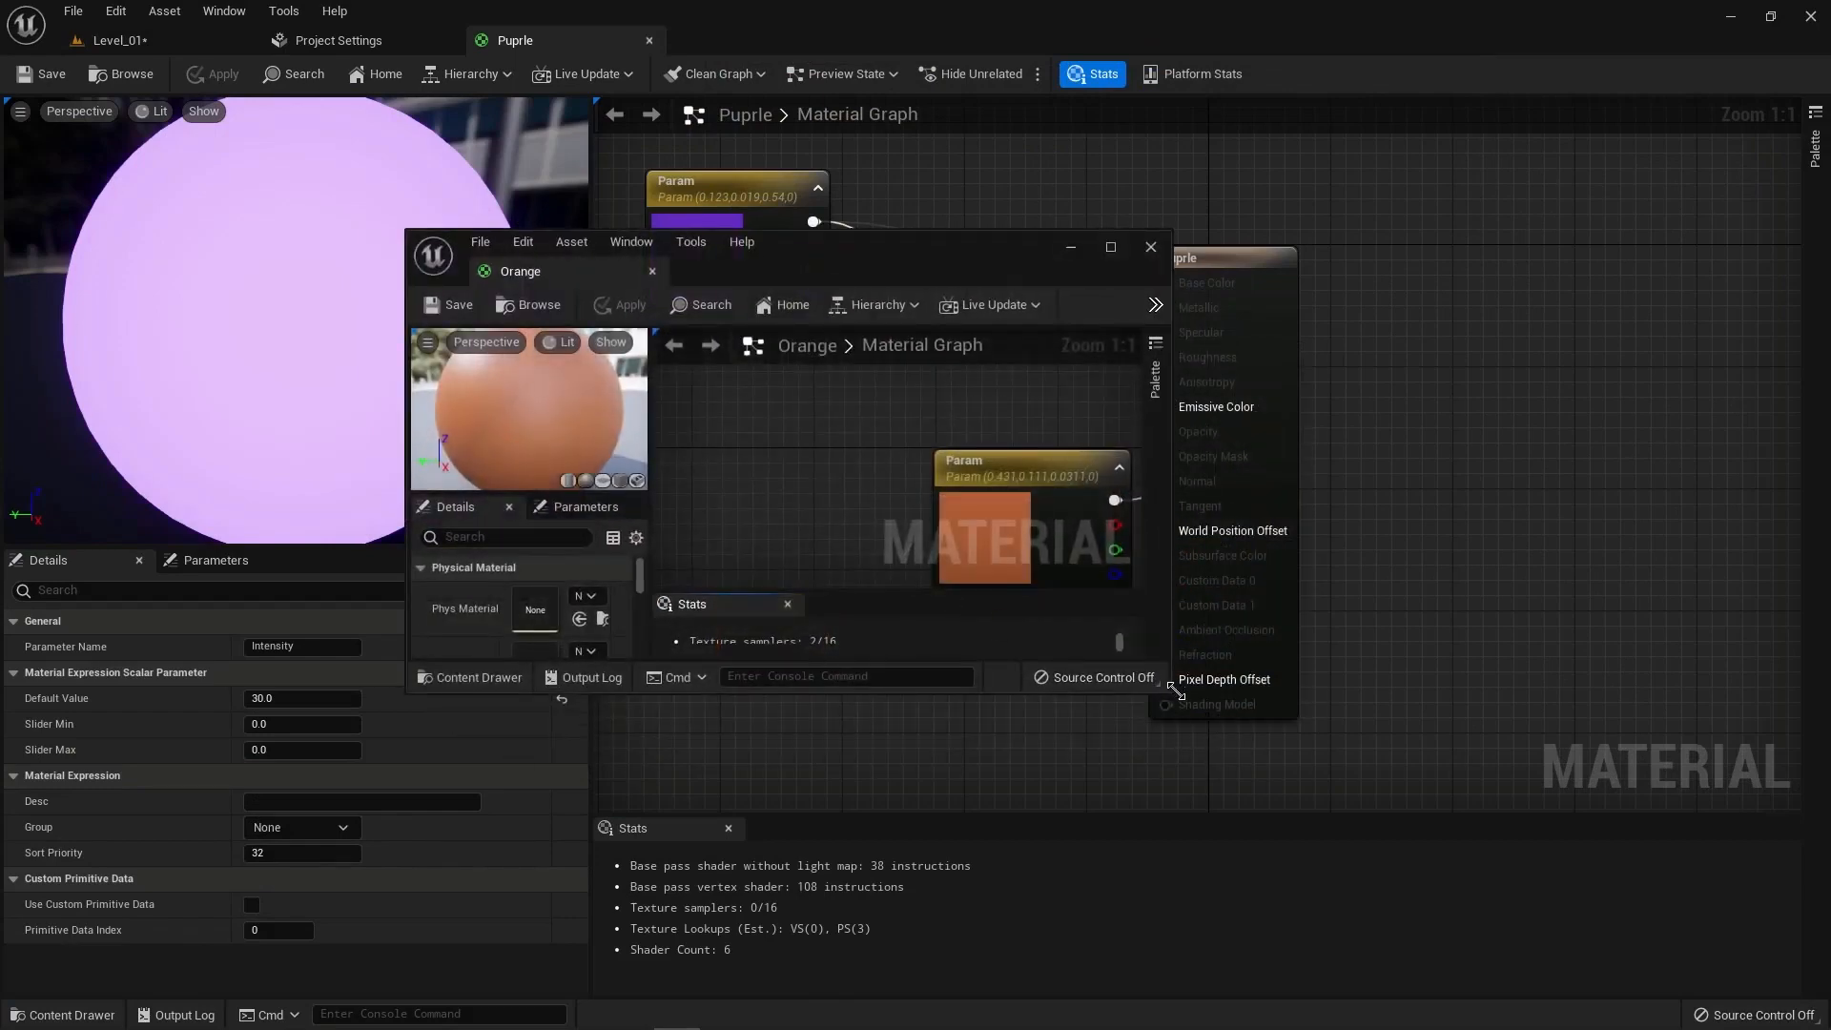
{"action": "left_click_drag", "start_coordinate": [1176, 690], "coordinate": [1485, 915]}
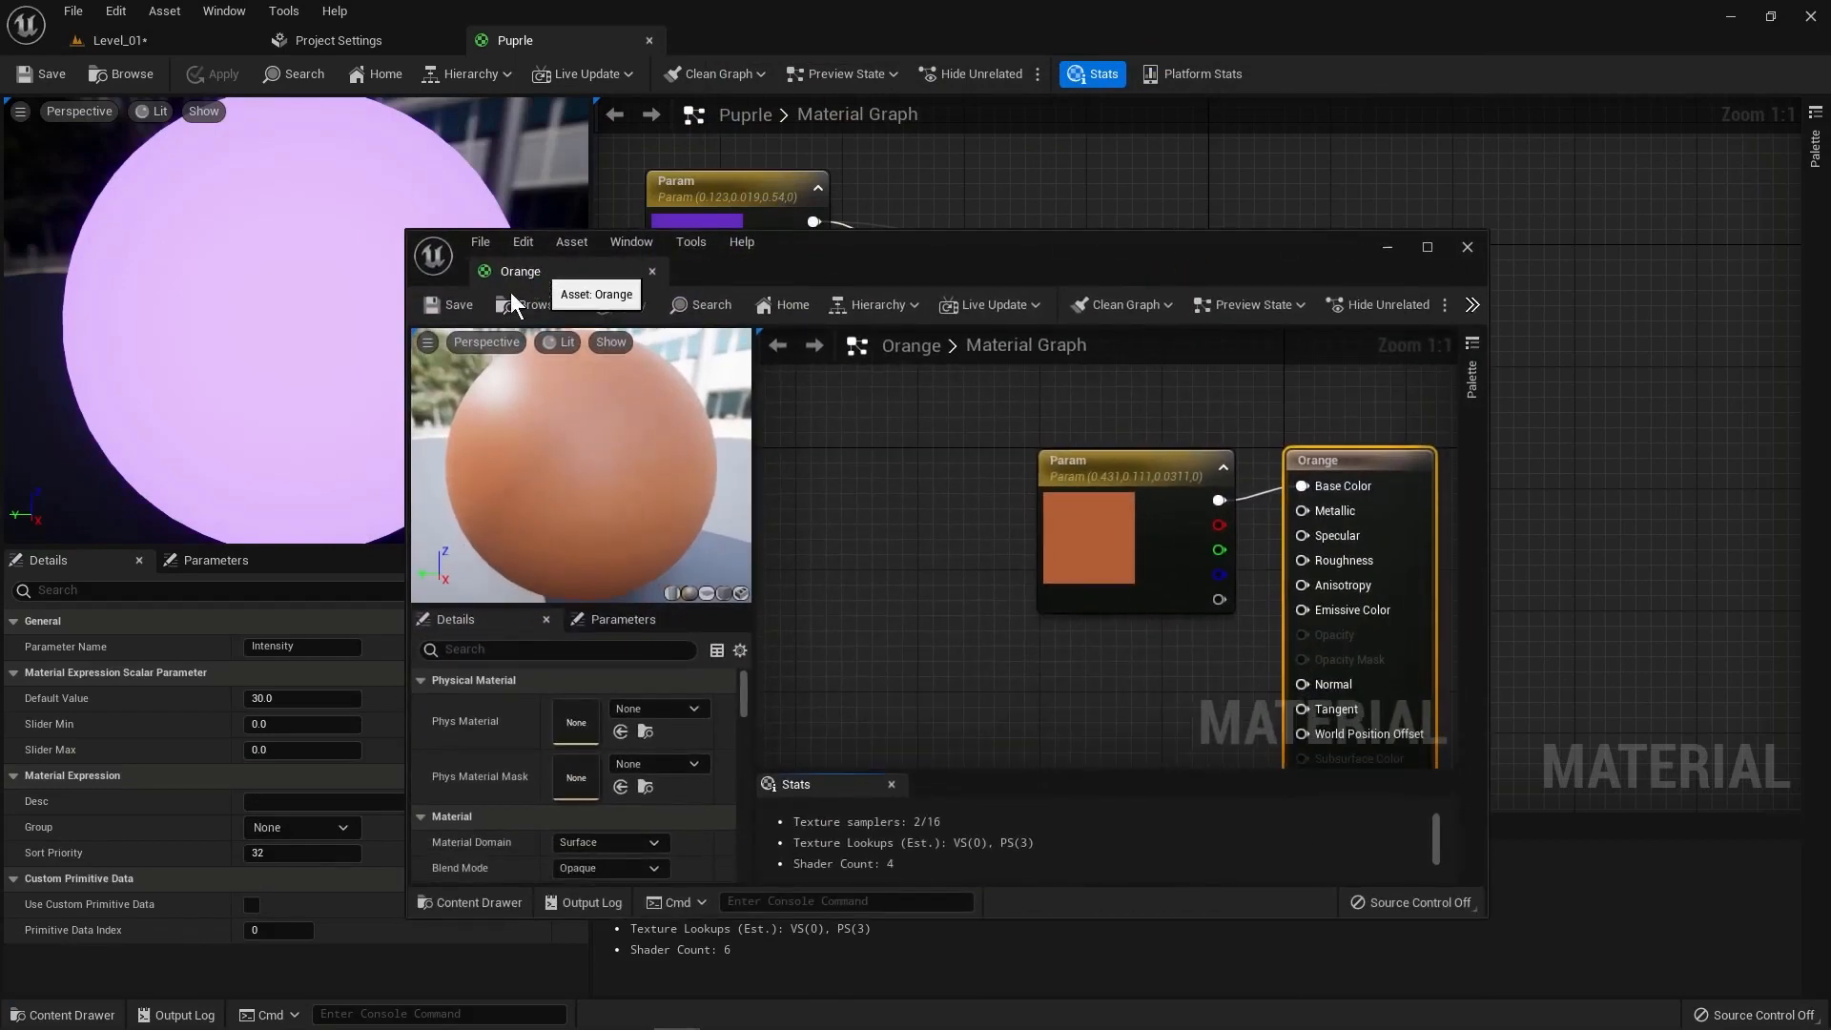
{"action": "left_click_drag", "start_coordinate": [520, 278], "coordinate": [666, 32]}
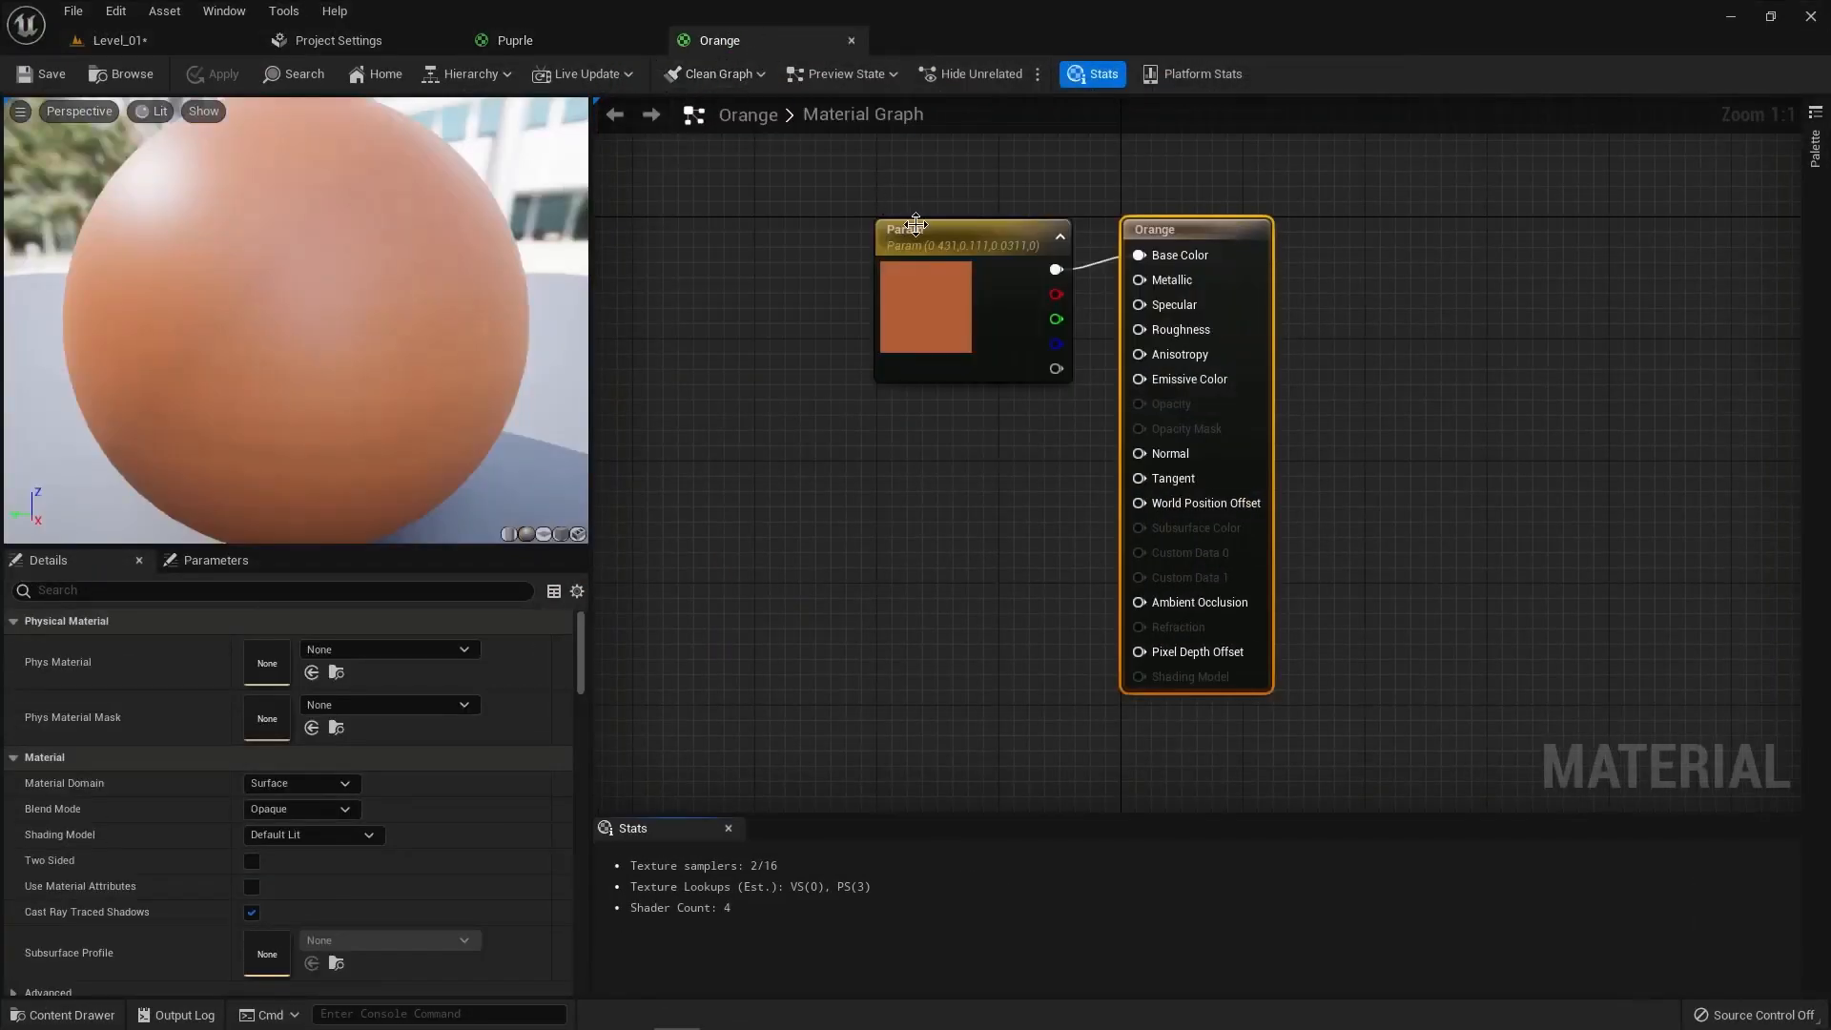
Step: Spread out the Param node and the Orange result node to make room between them in the graph
{"action": "left_click_drag", "start_coordinate": [916, 224], "coordinate": [748, 179]}
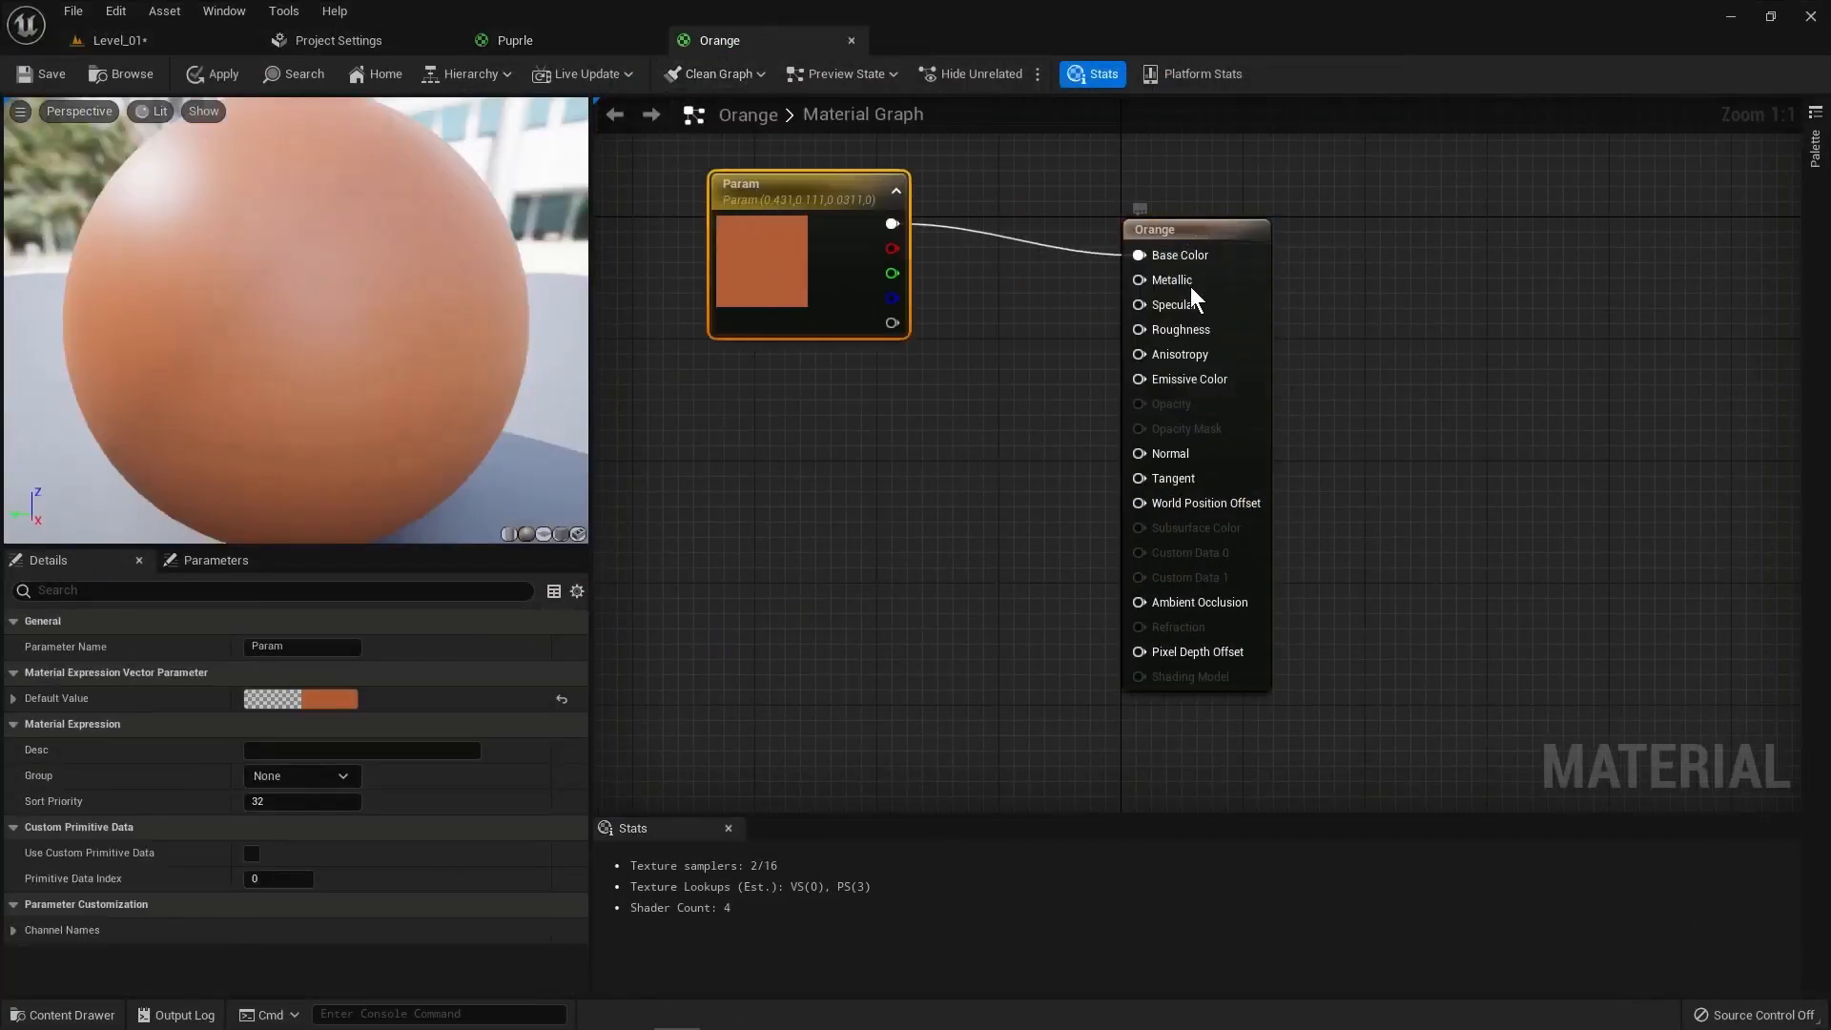
{"action": "left_click_drag", "start_coordinate": [1190, 286], "coordinate": [1175, 347]}
{"action": "left_click_drag", "start_coordinate": [839, 195], "coordinate": [855, 195]}
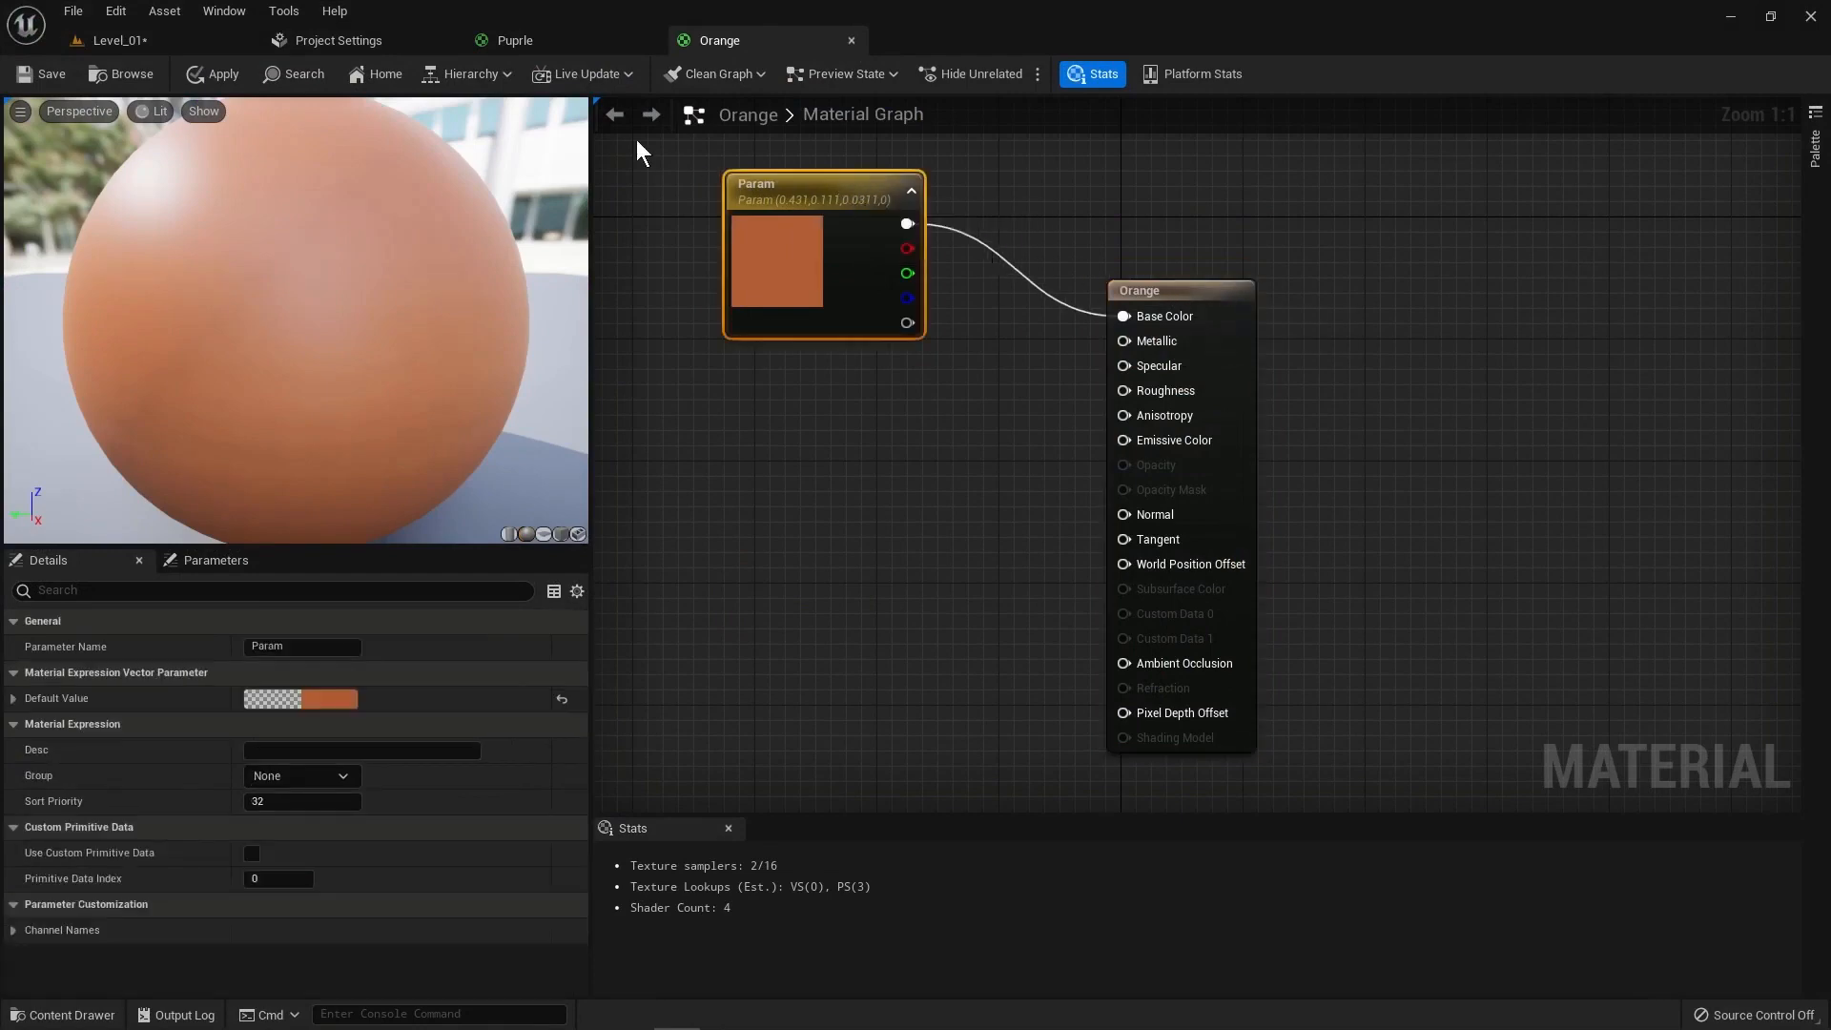
Step: Examine the Puprle material's result node settings and Intensity parameter as the reference for the glow setup
{"action": "left_click", "coordinate": [514, 43]}
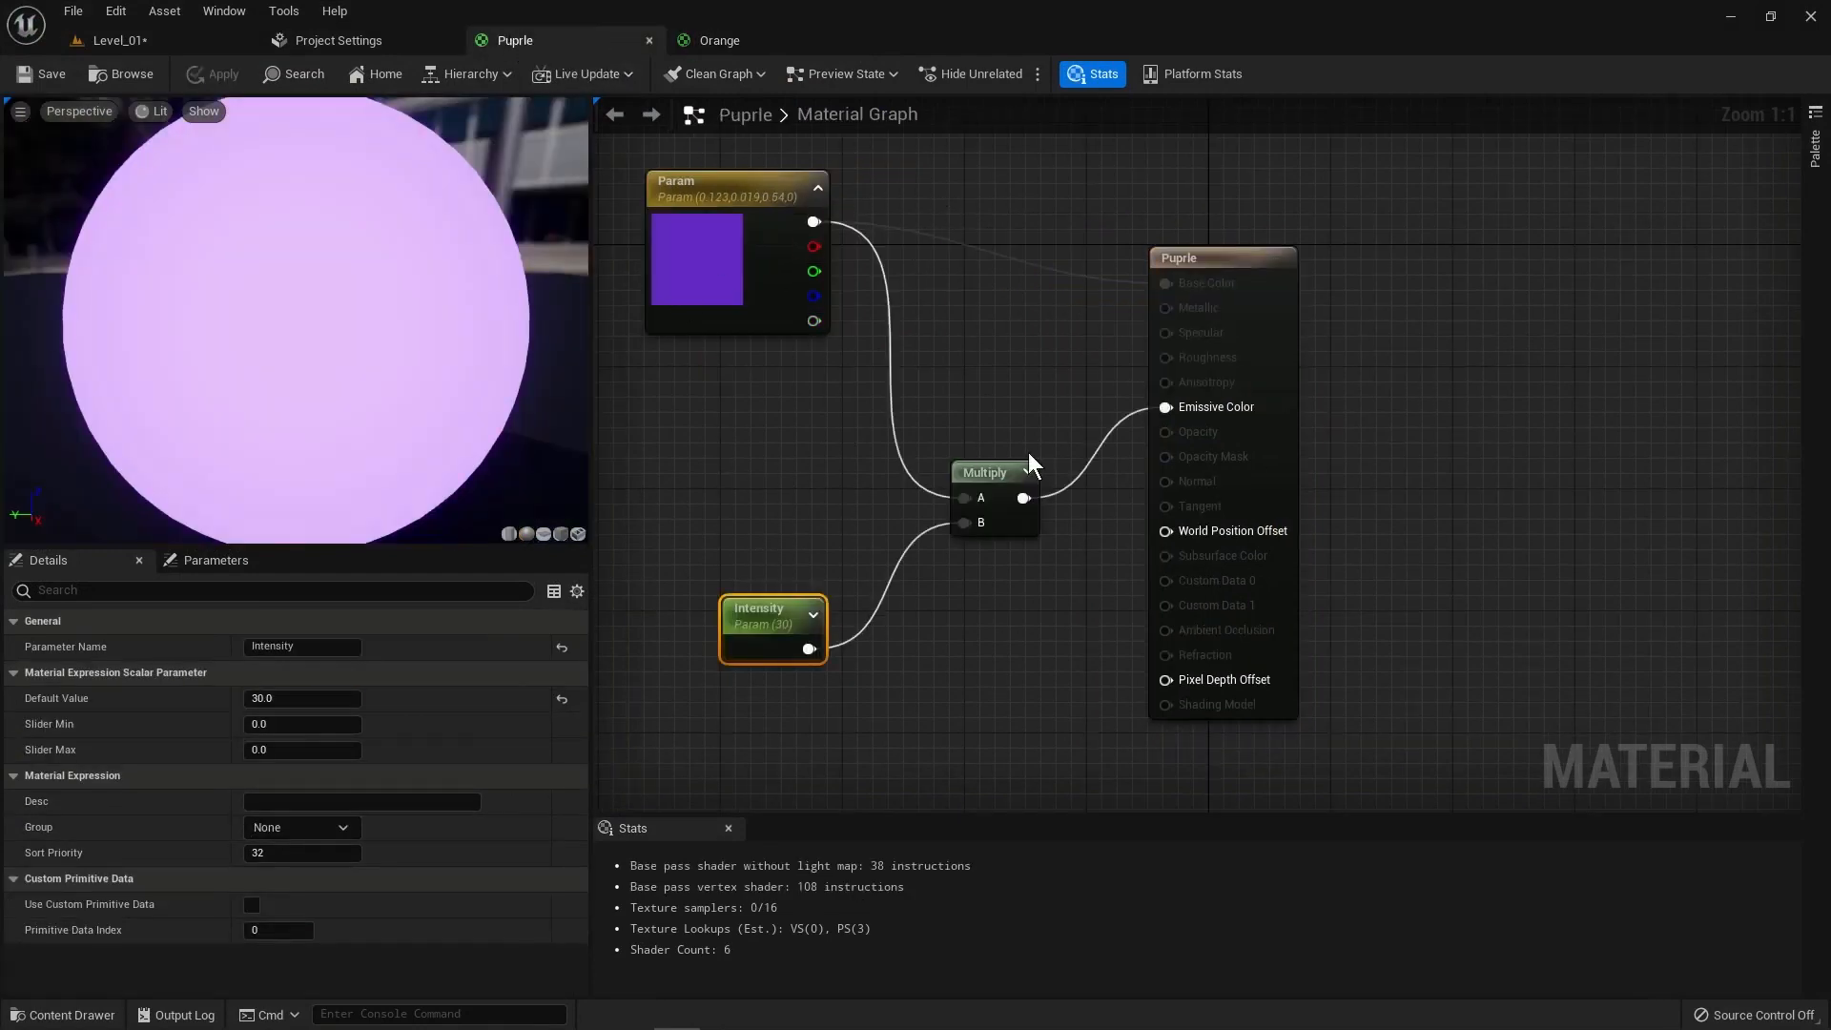
{"action": "left_click", "coordinate": [1217, 272]}
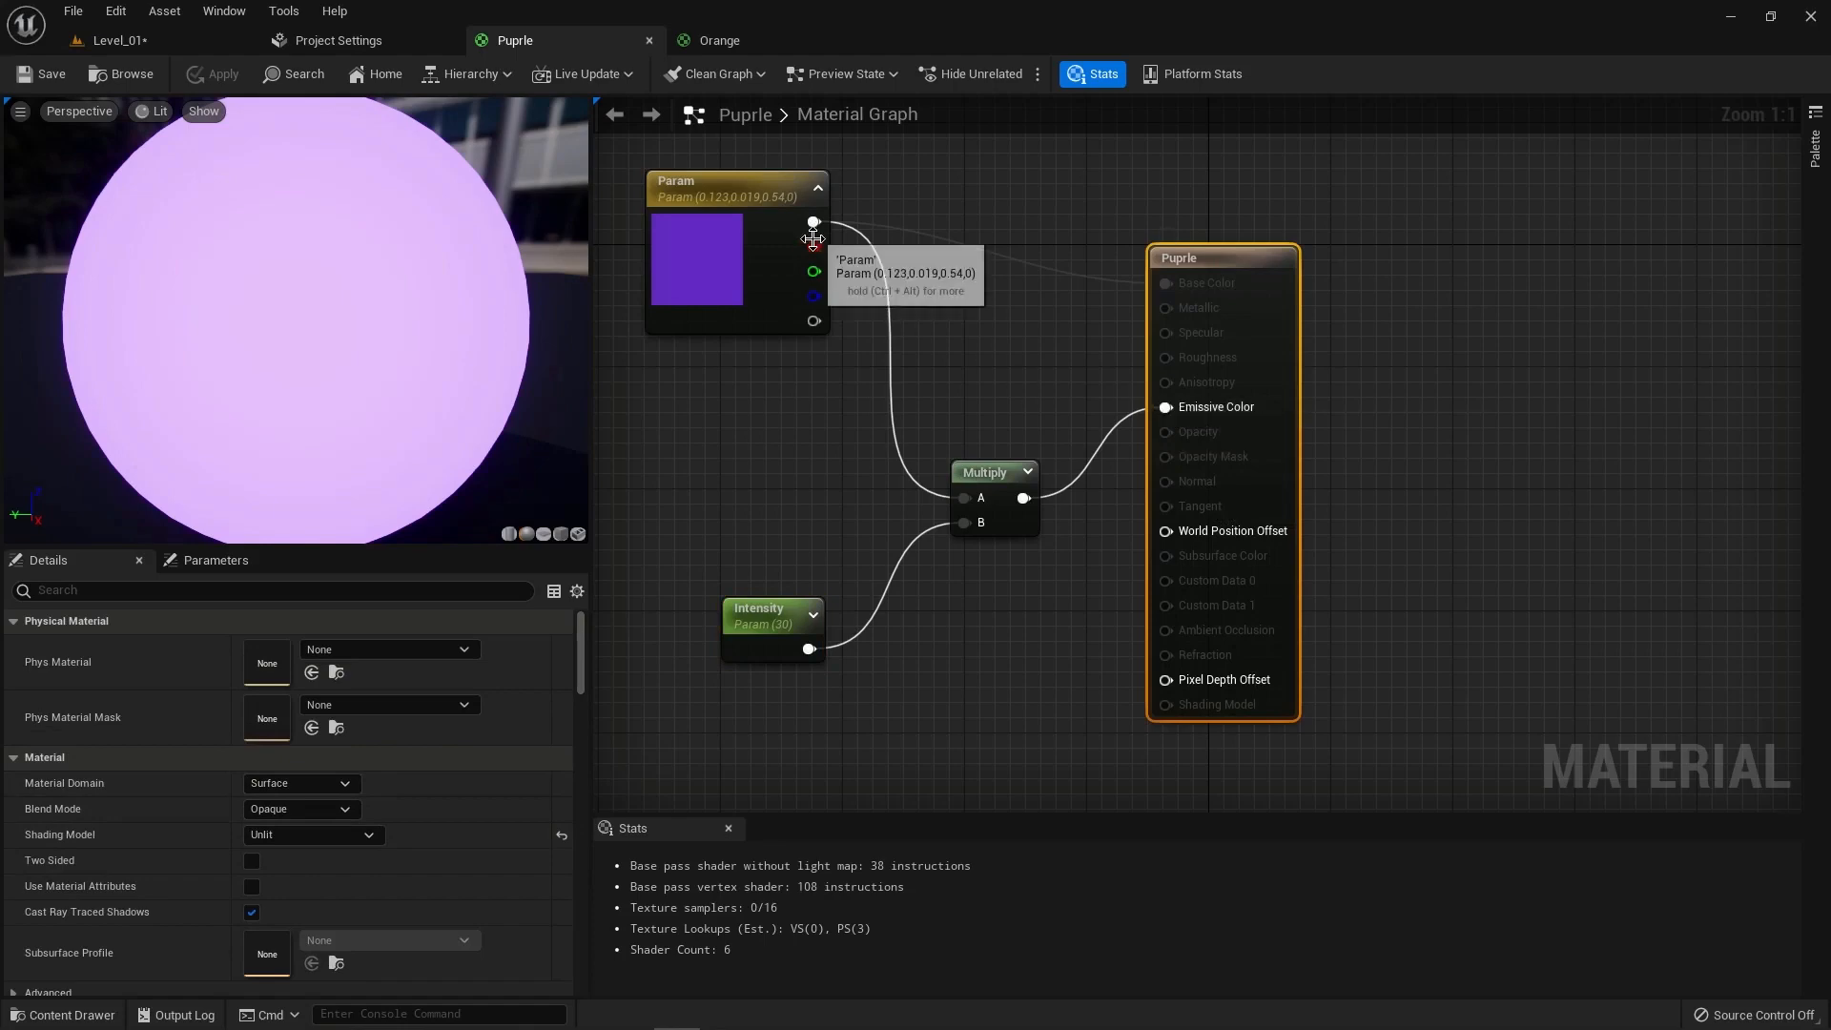
{"action": "left_click", "coordinate": [773, 625]}
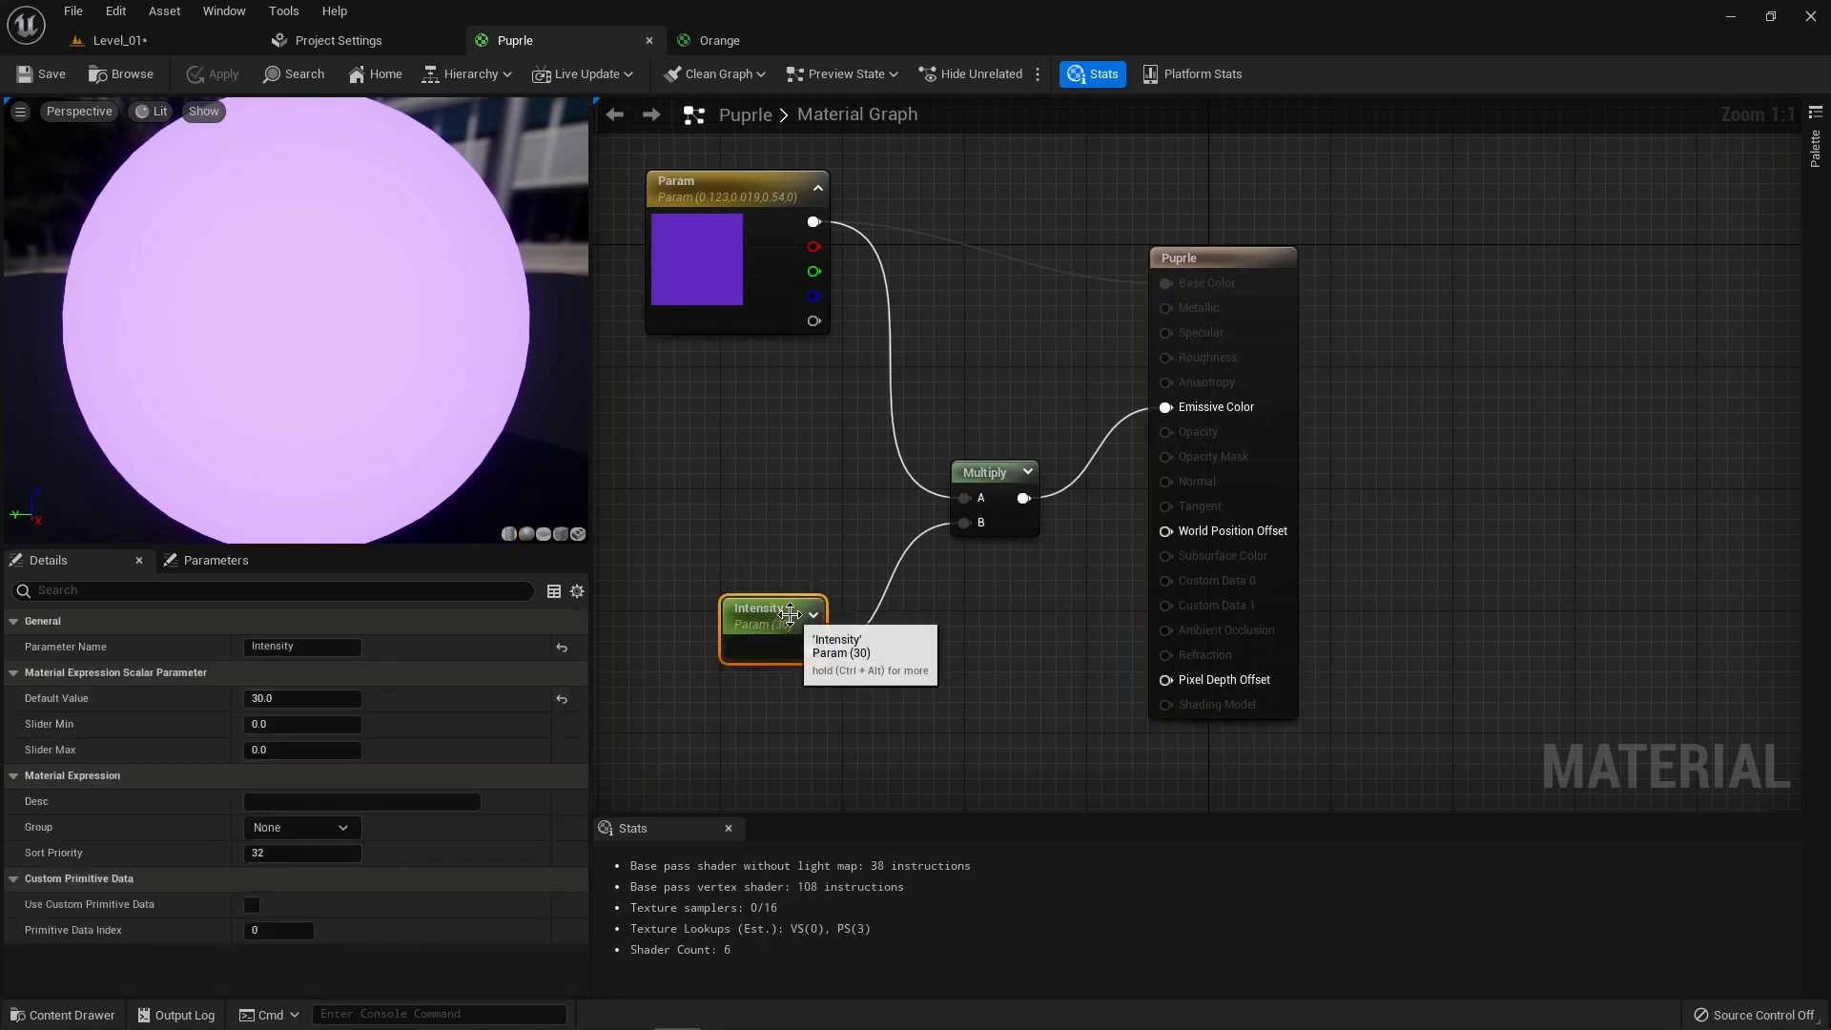
{"action": "key", "text": "F2"}
Step: Return to the Orange material and set its Shading Model to Unlit
{"action": "left_click", "coordinate": [719, 40]}
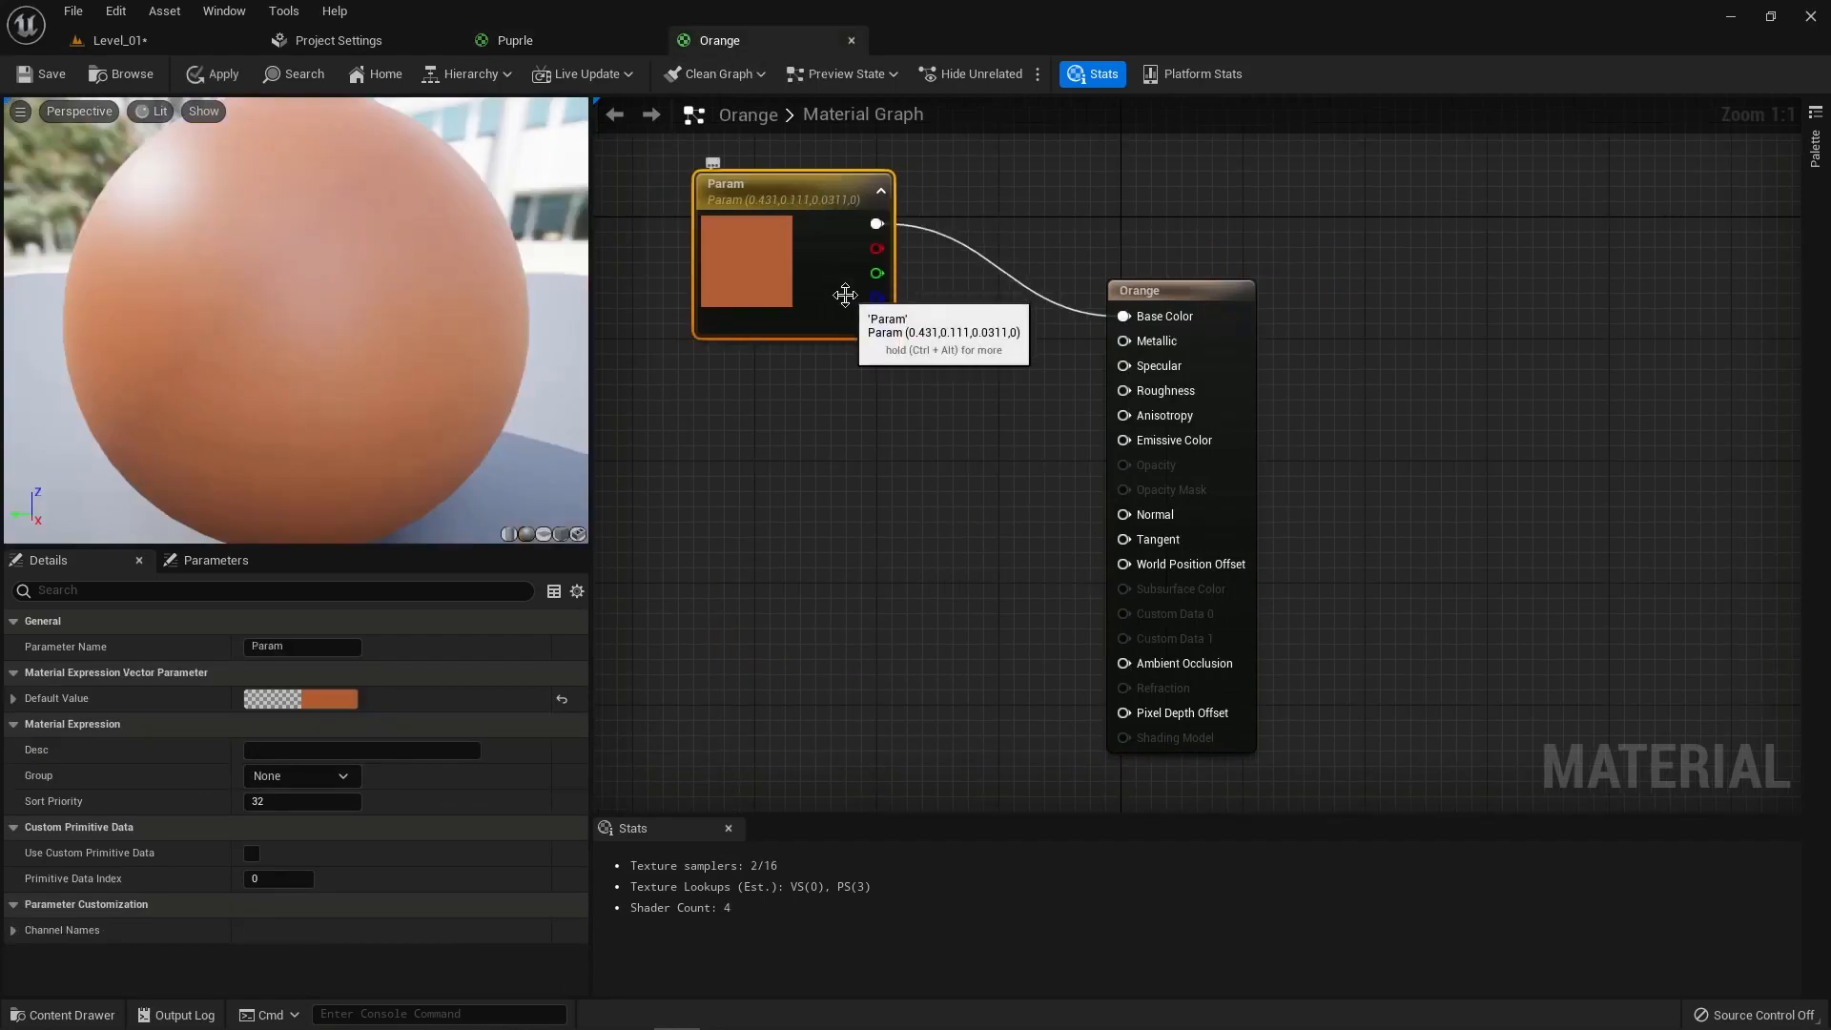
{"action": "left_click", "coordinate": [1180, 294]}
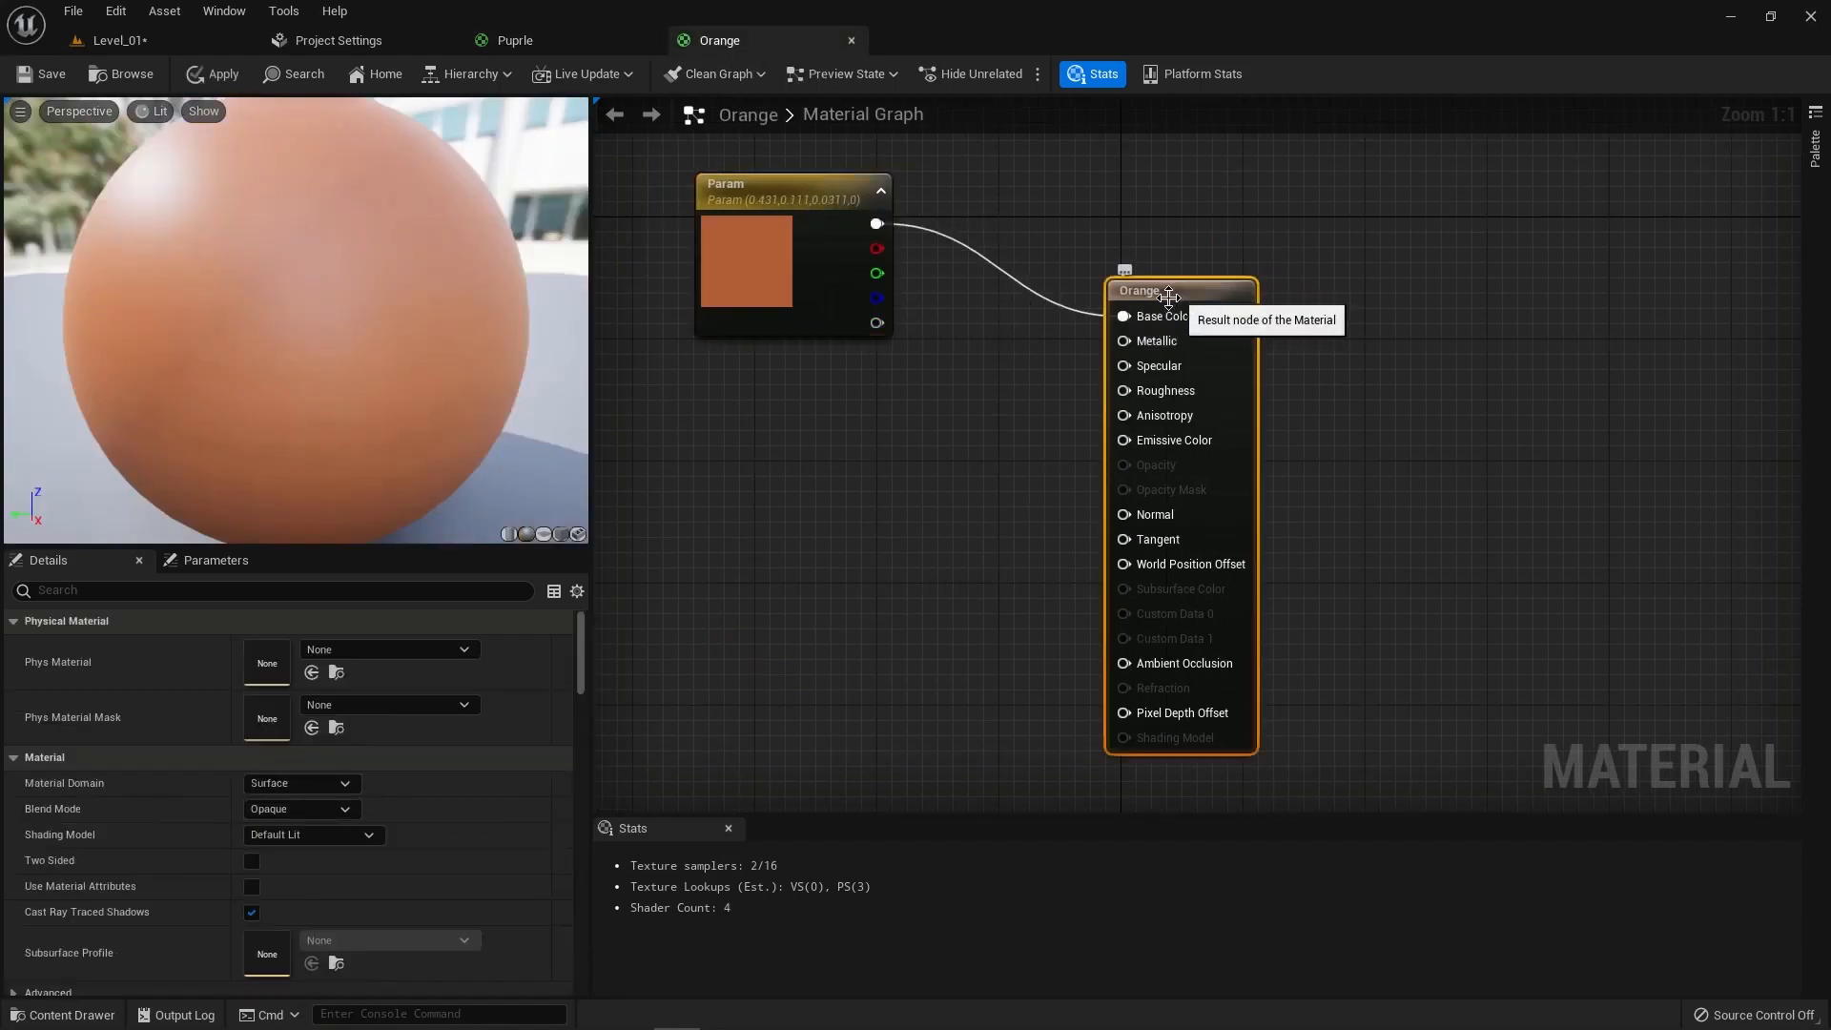
{"action": "left_click_drag", "start_coordinate": [1159, 297], "coordinate": [1109, 303]}
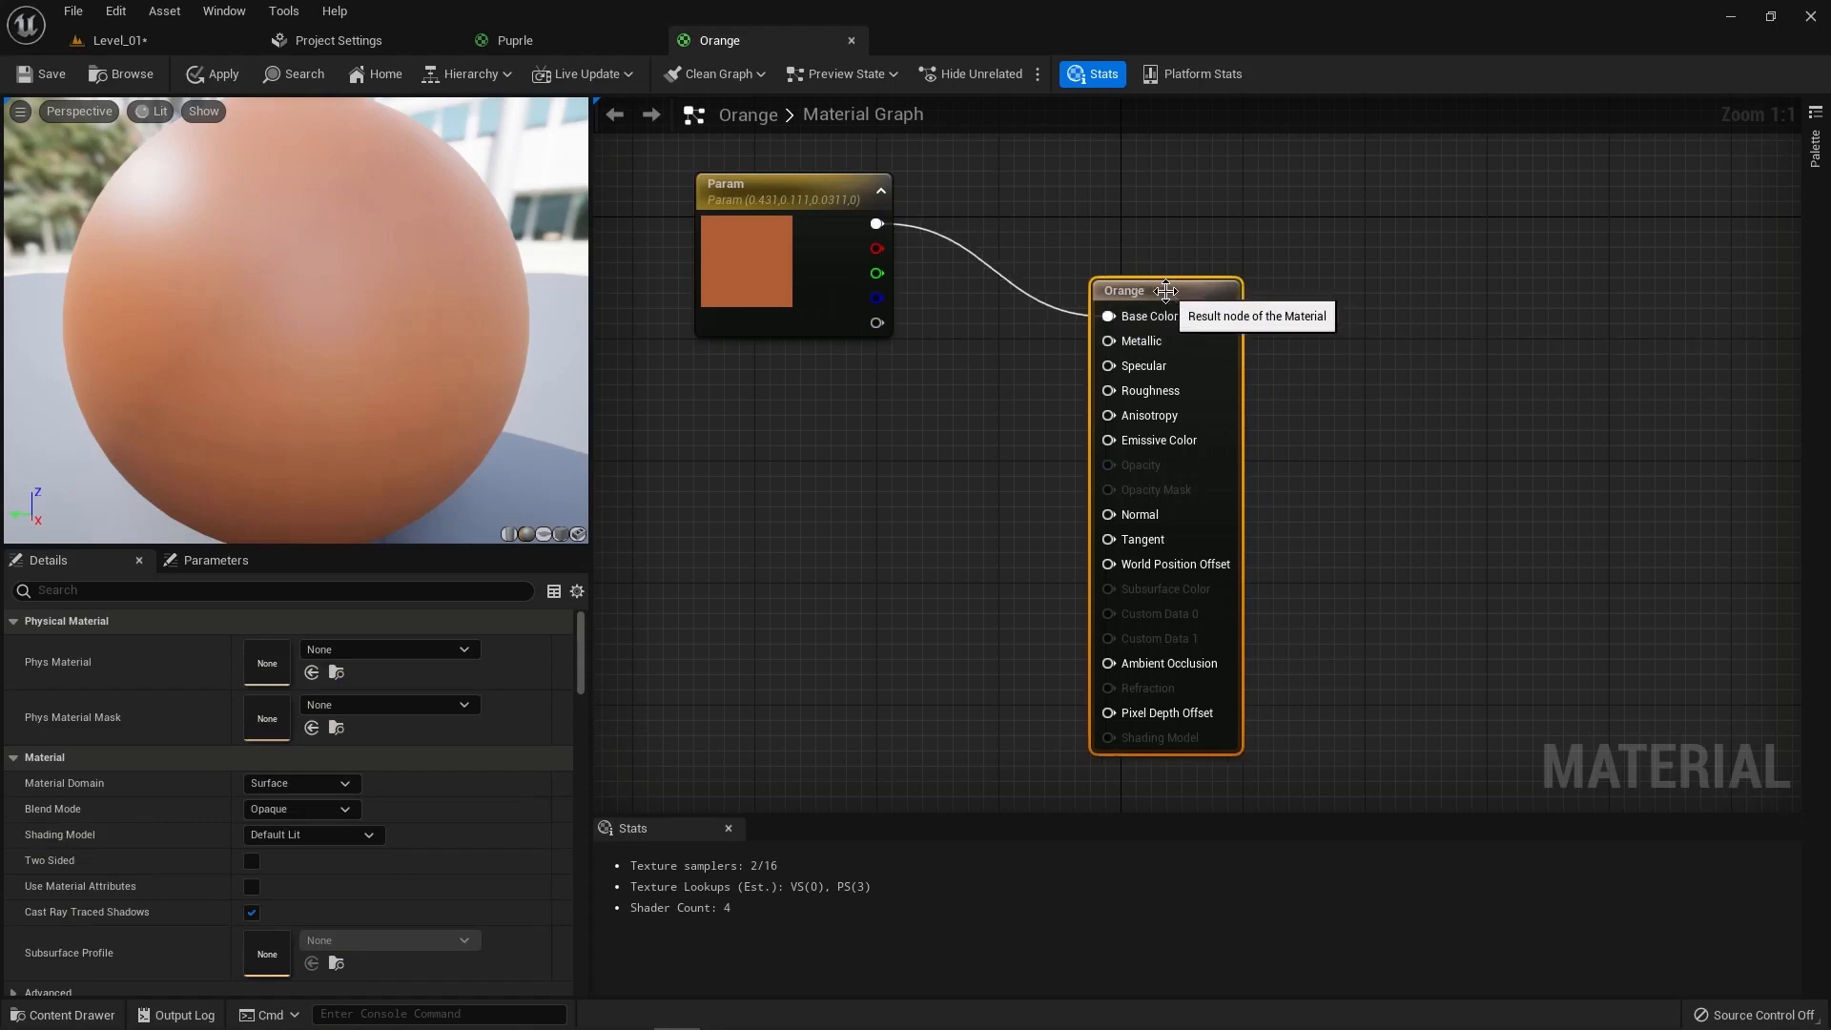
{"action": "left_click", "coordinate": [376, 838]}
{"action": "left_click", "coordinate": [340, 601]}
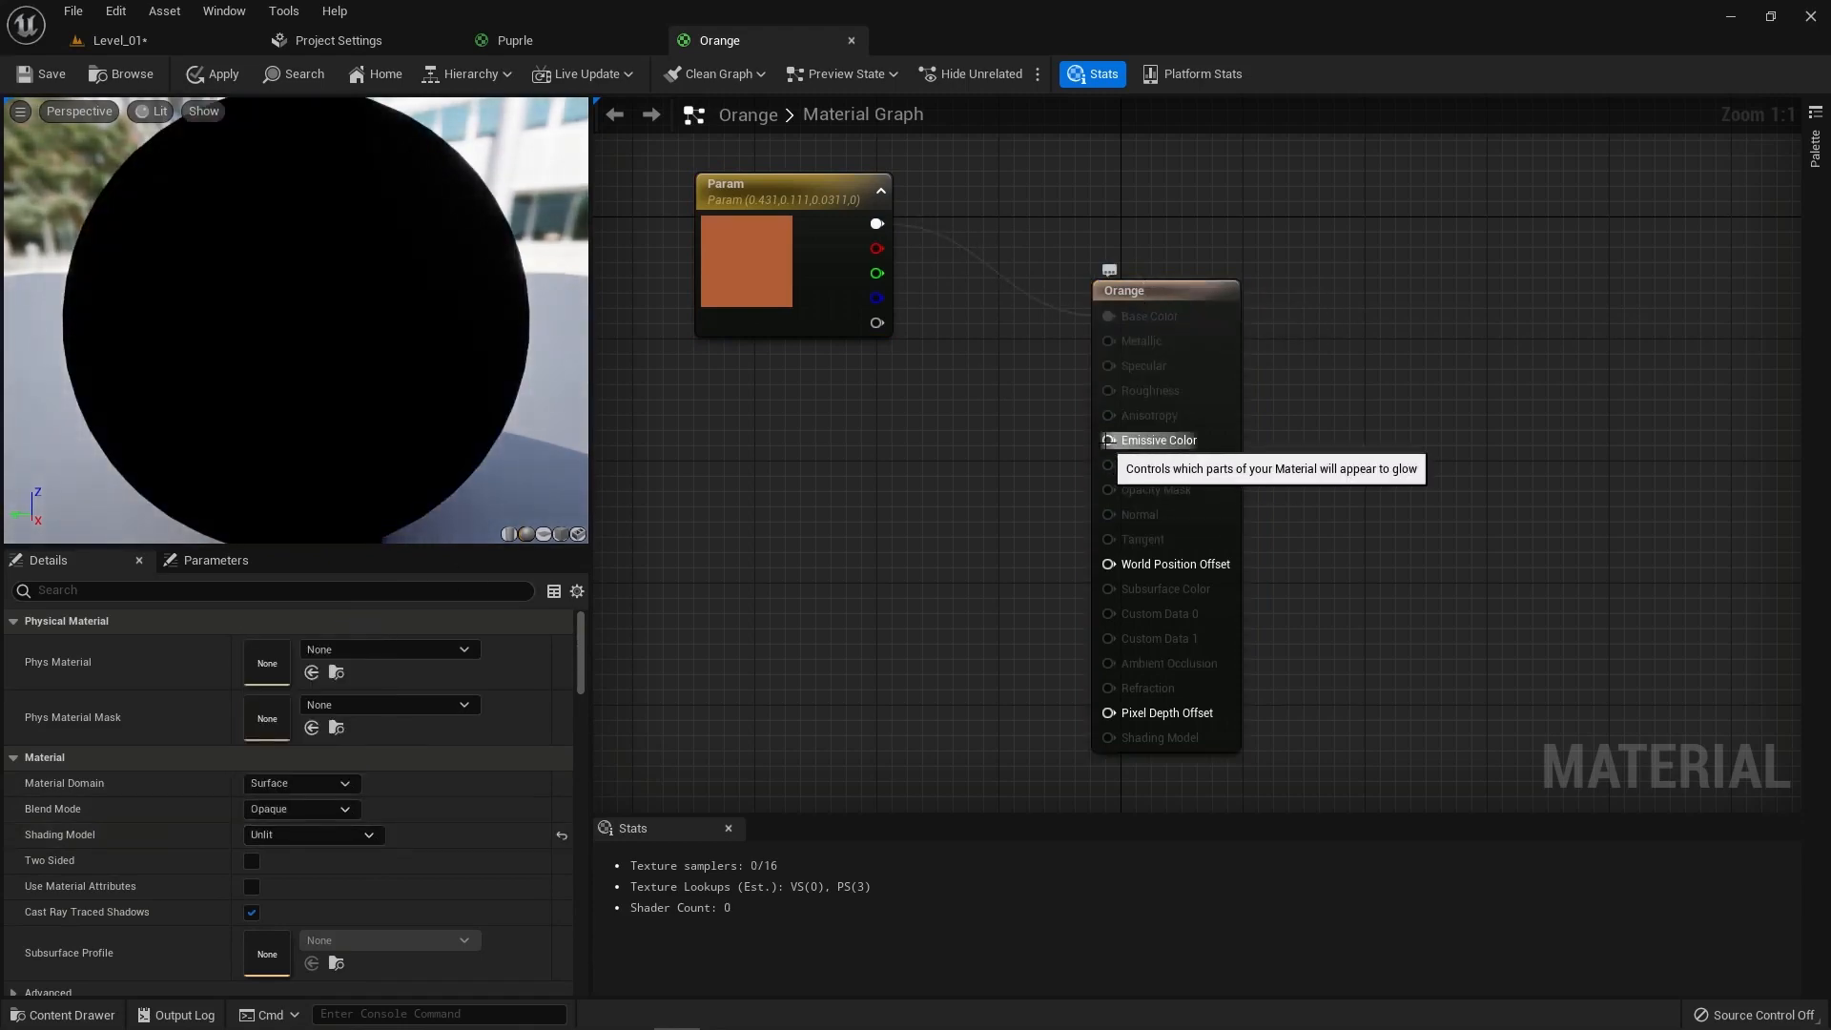
Step: Add a Multiply node feeding the Orange material's Emissive Color and connect the orange Param colour to its A input
{"action": "left_click_drag", "start_coordinate": [1111, 440], "coordinate": [900, 576]}
{"action": "type", "text": "mul"}
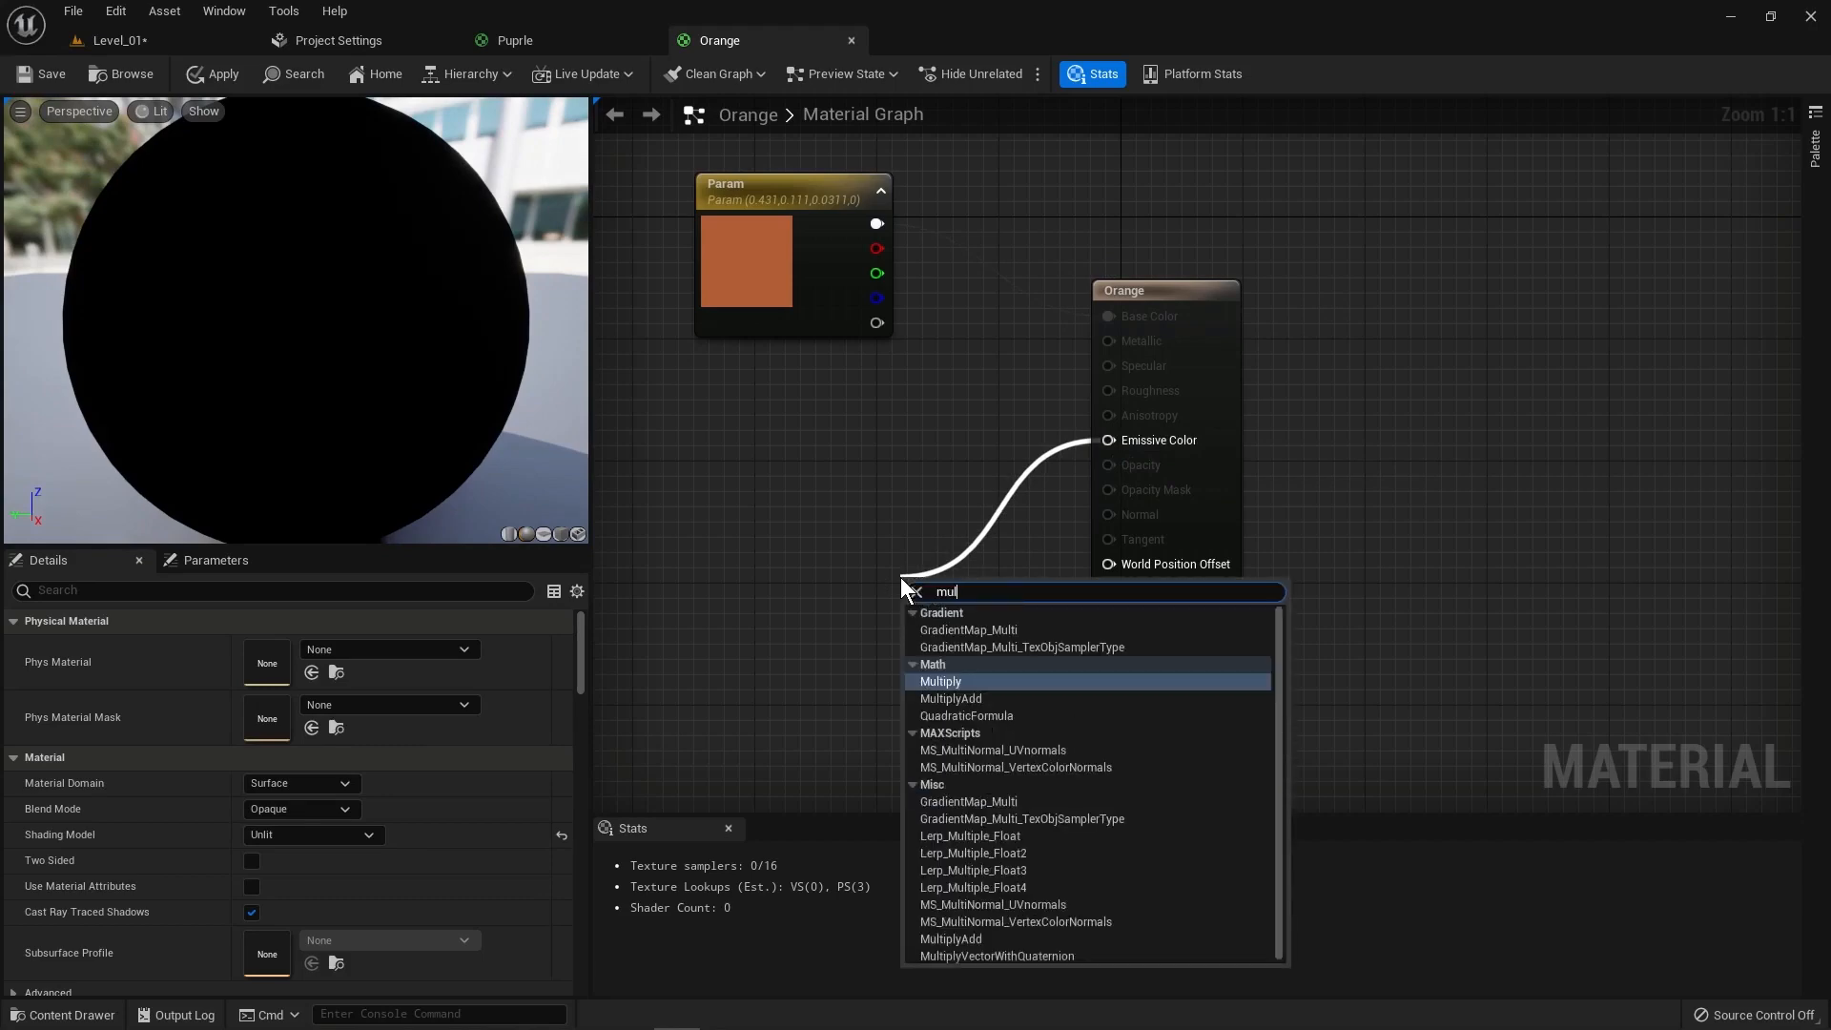
{"action": "type", "text": "ti"}
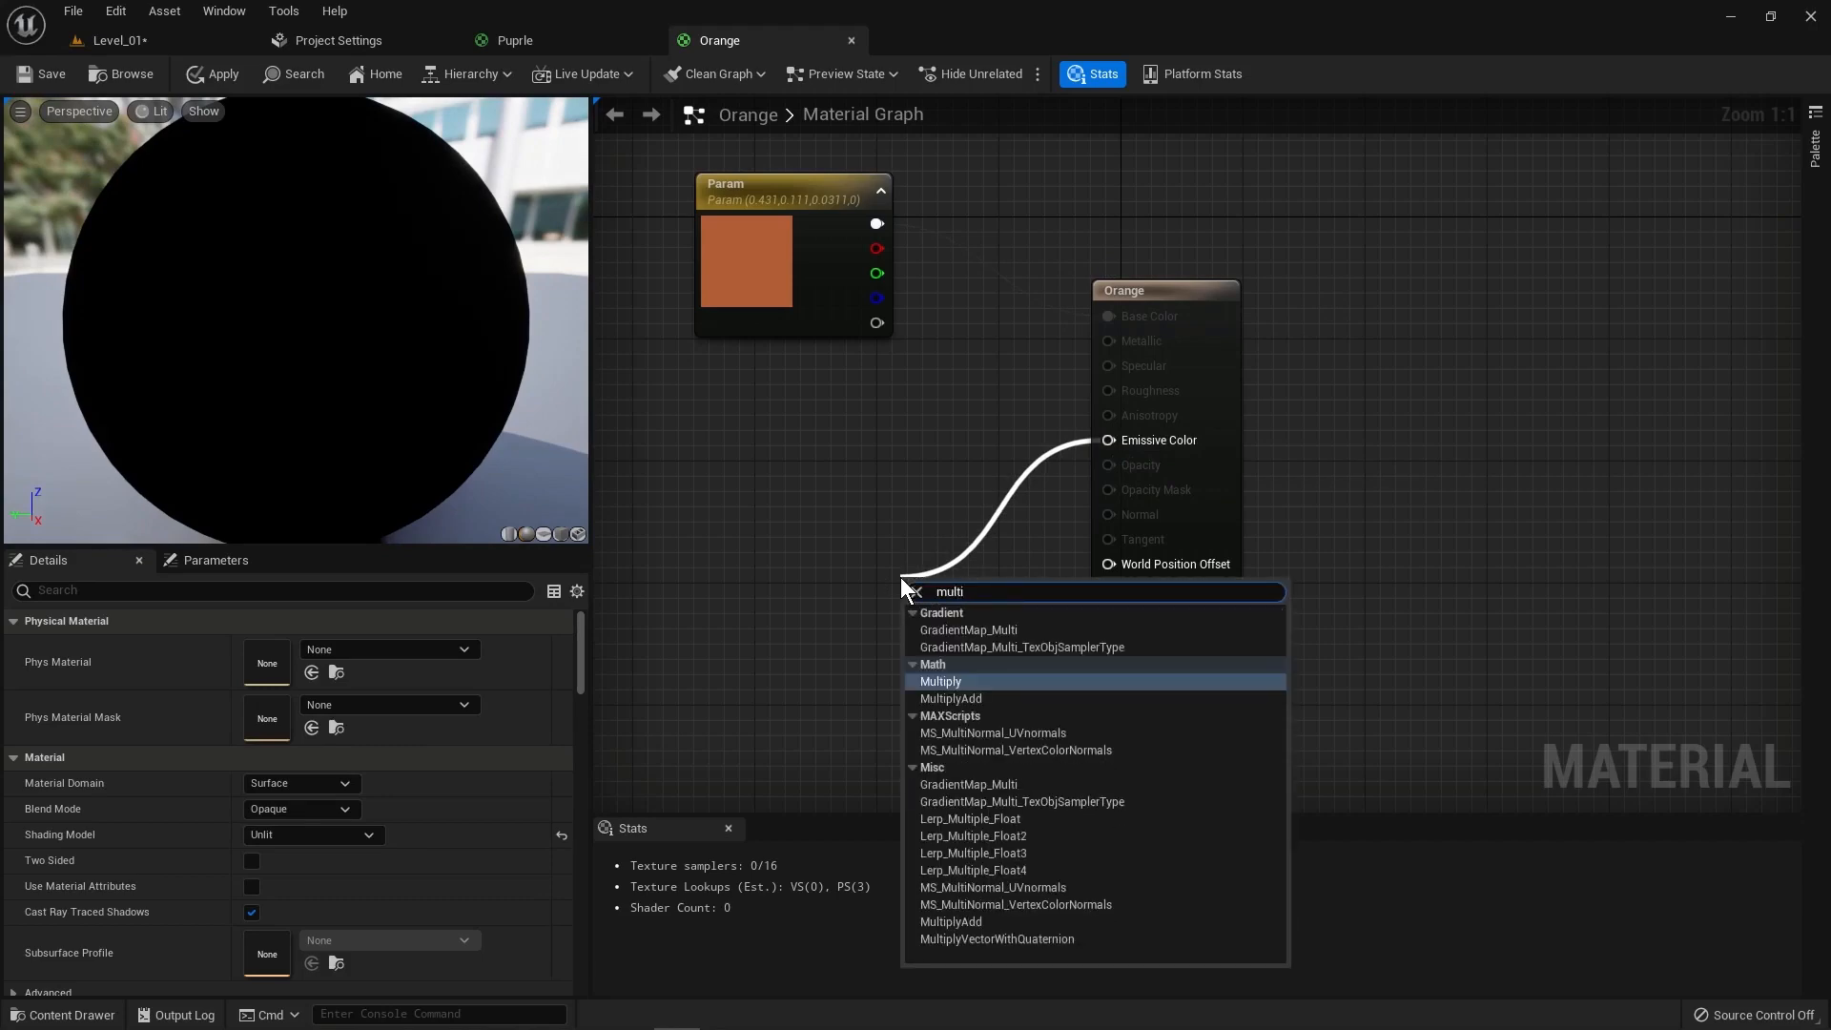
{"action": "left_click", "coordinate": [1074, 681]}
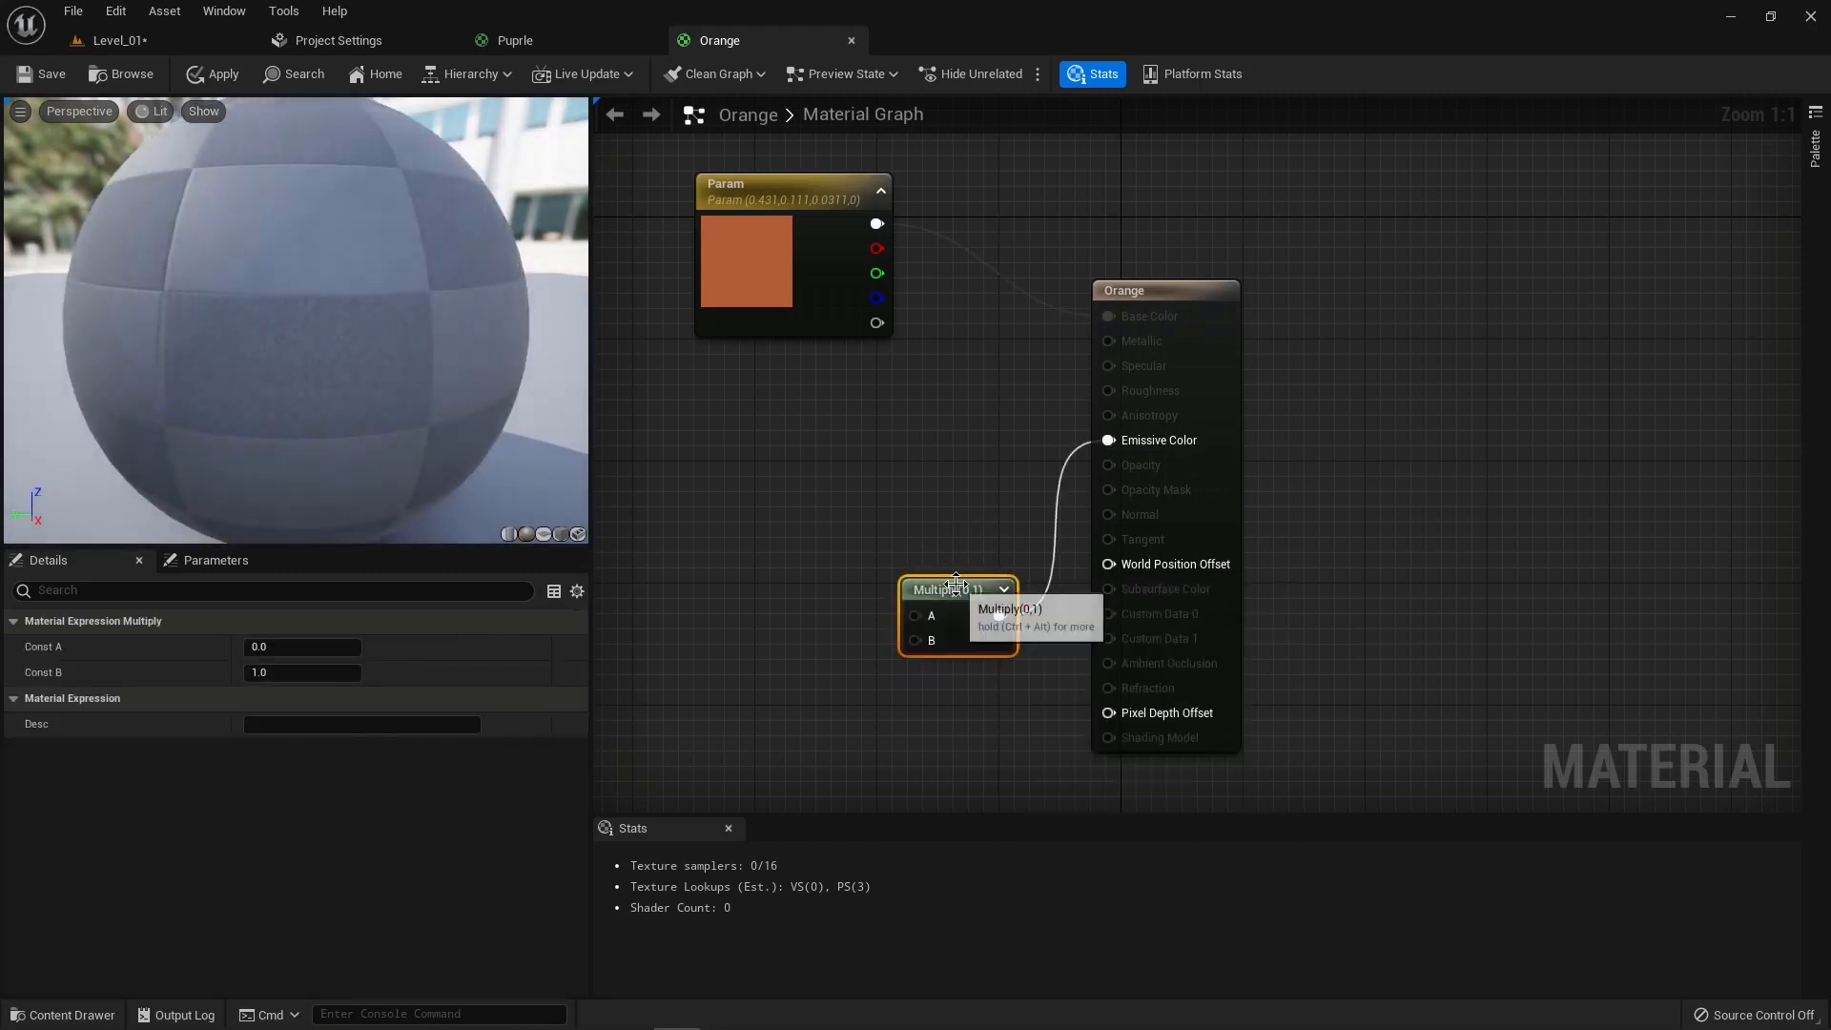
{"action": "left_click_drag", "start_coordinate": [955, 585], "coordinate": [965, 544]}
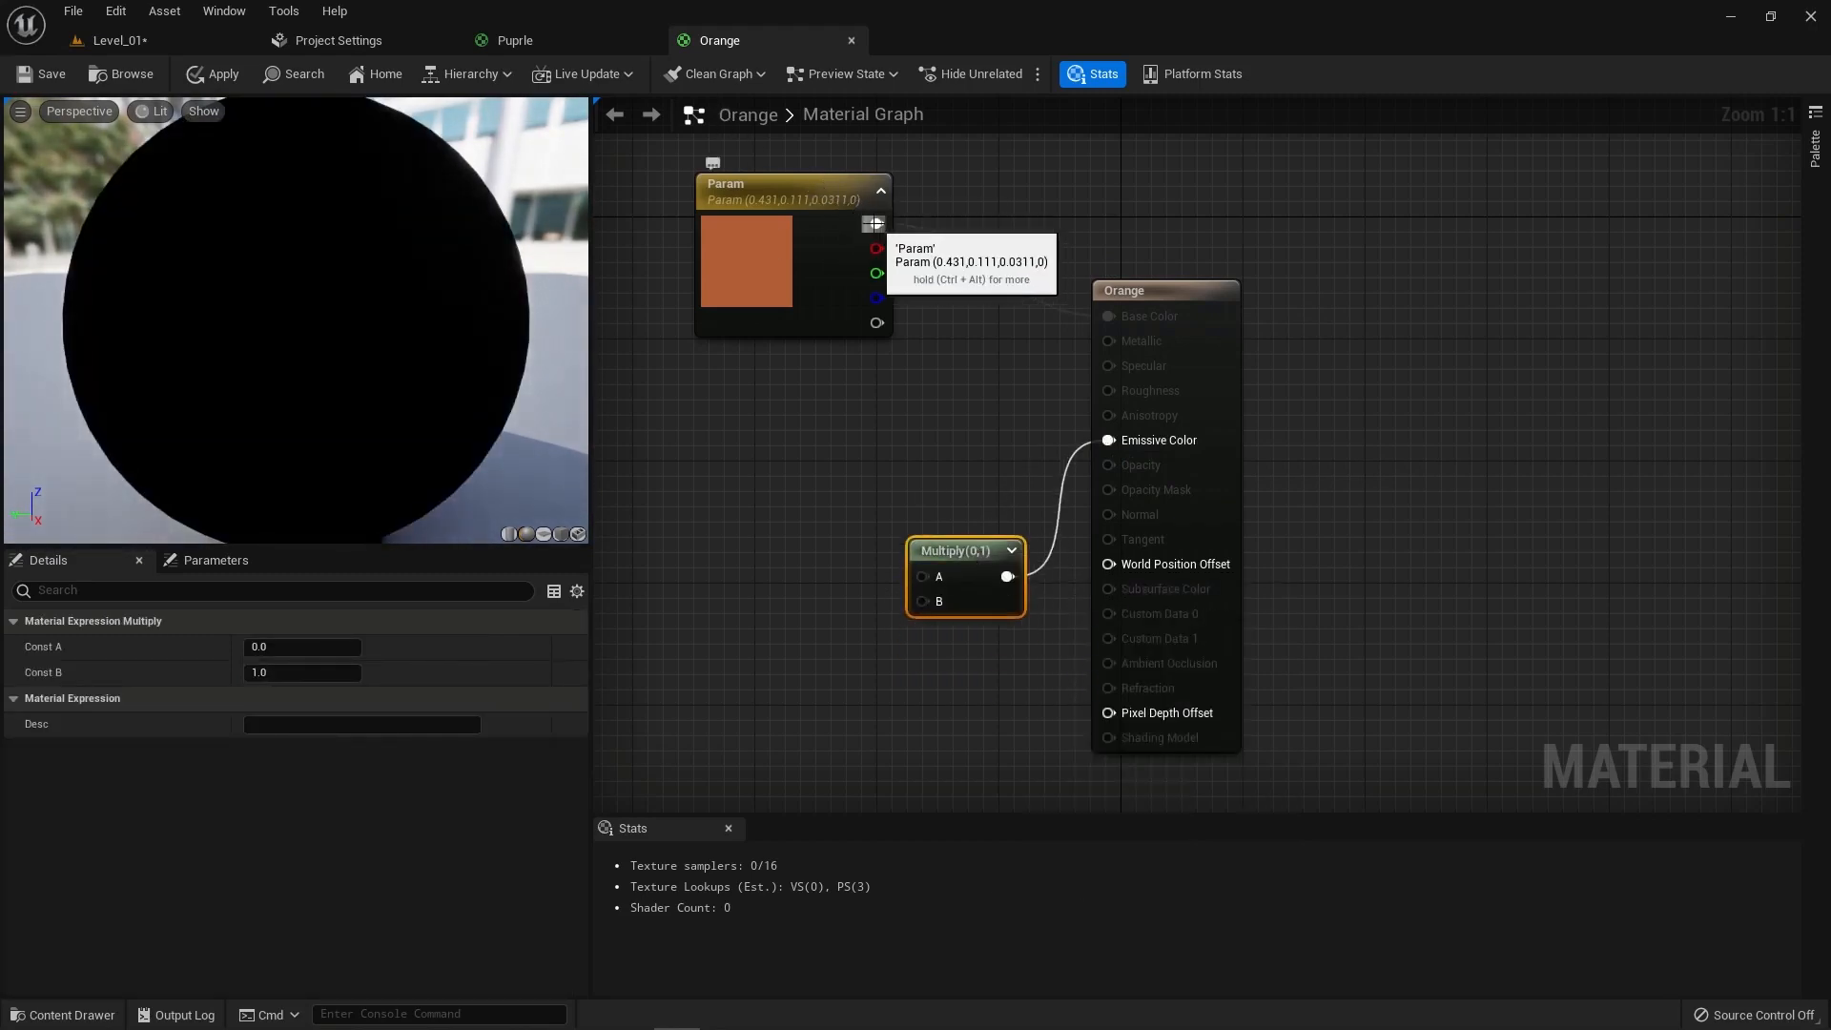
{"action": "left_click_drag", "start_coordinate": [877, 223], "coordinate": [920, 574]}
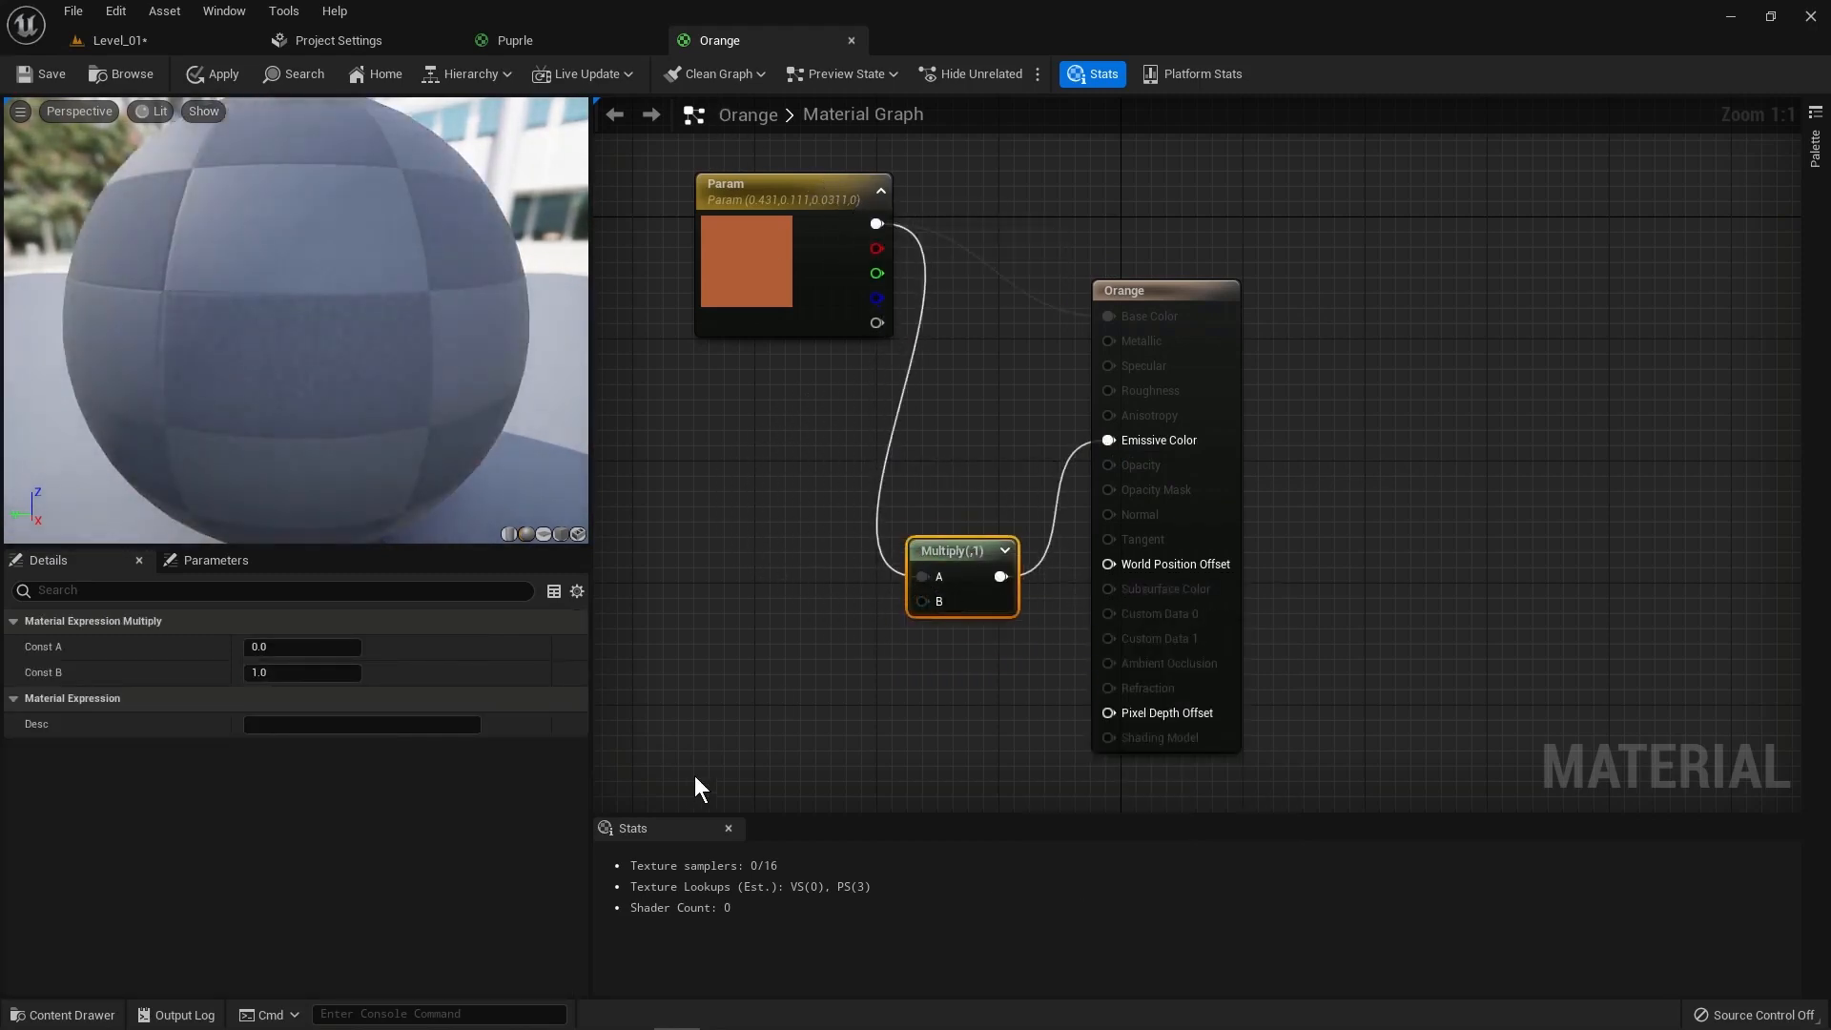
Step: Promote the Multiply node's B input to a parameter named "Intnsity" and place it below the Multiply node
{"action": "right_click", "coordinate": [937, 601]}
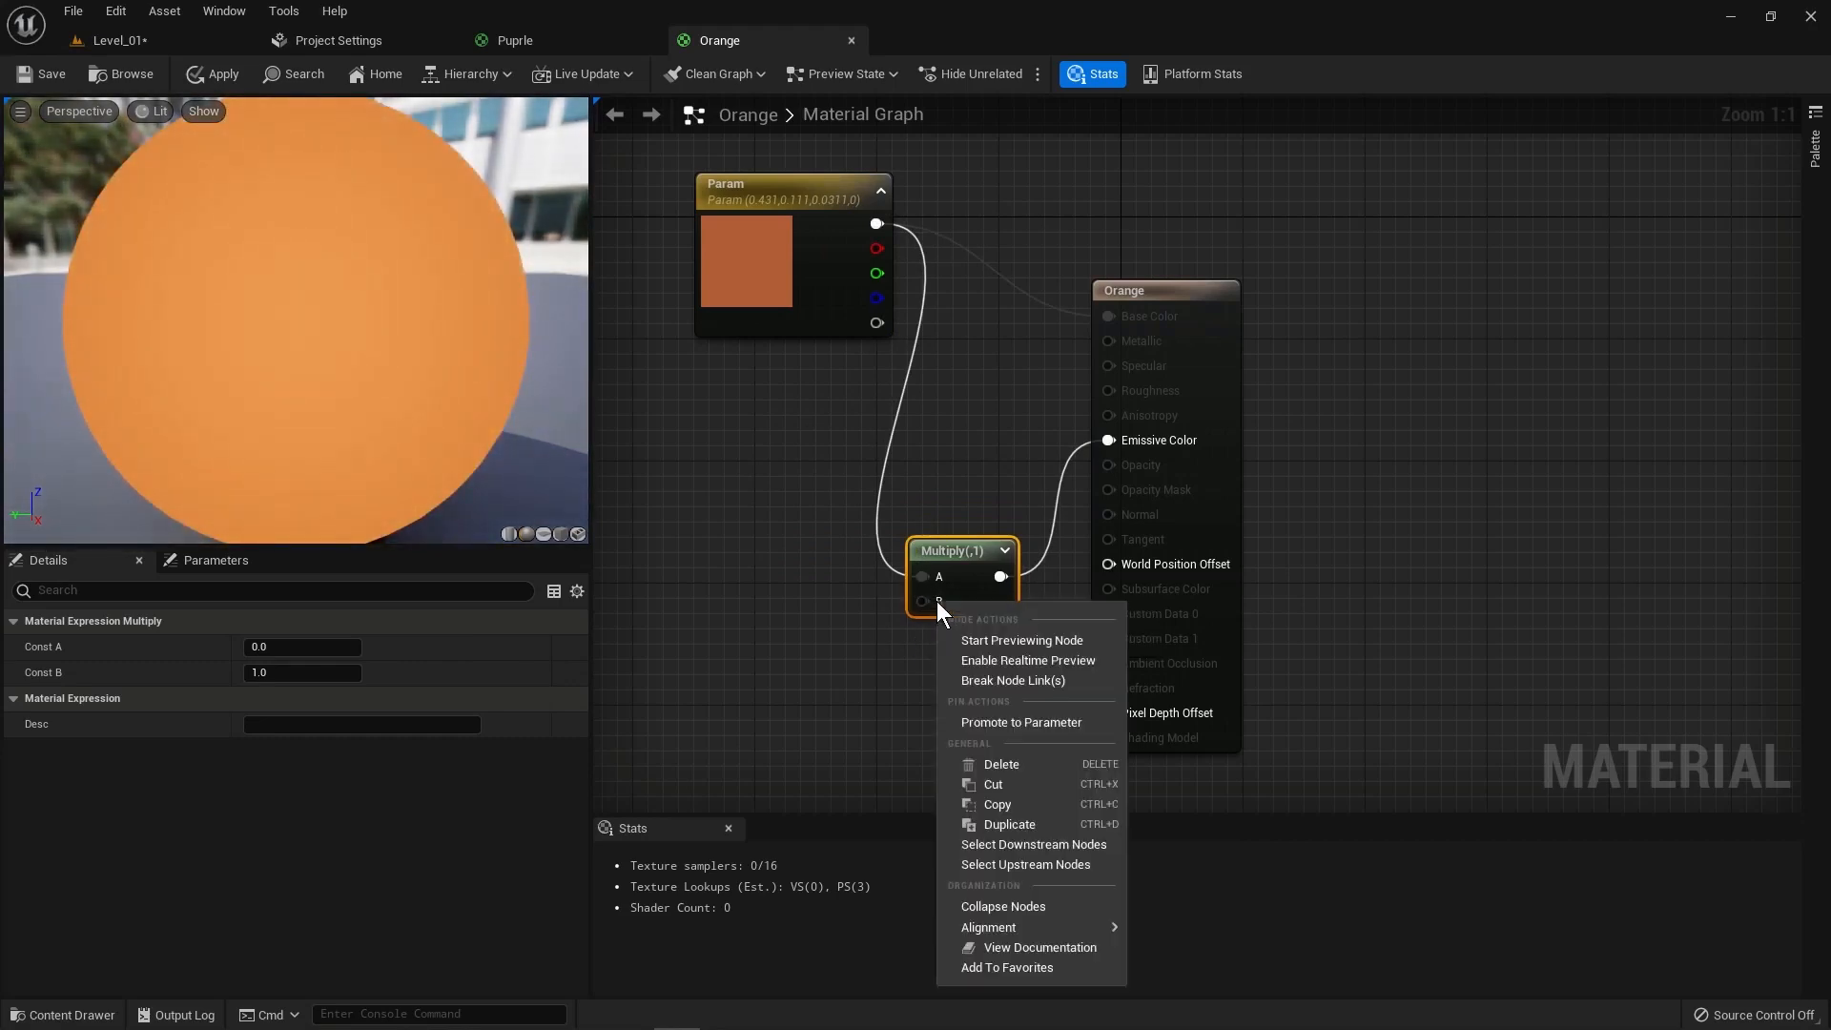
{"action": "left_click", "coordinate": [1019, 723]}
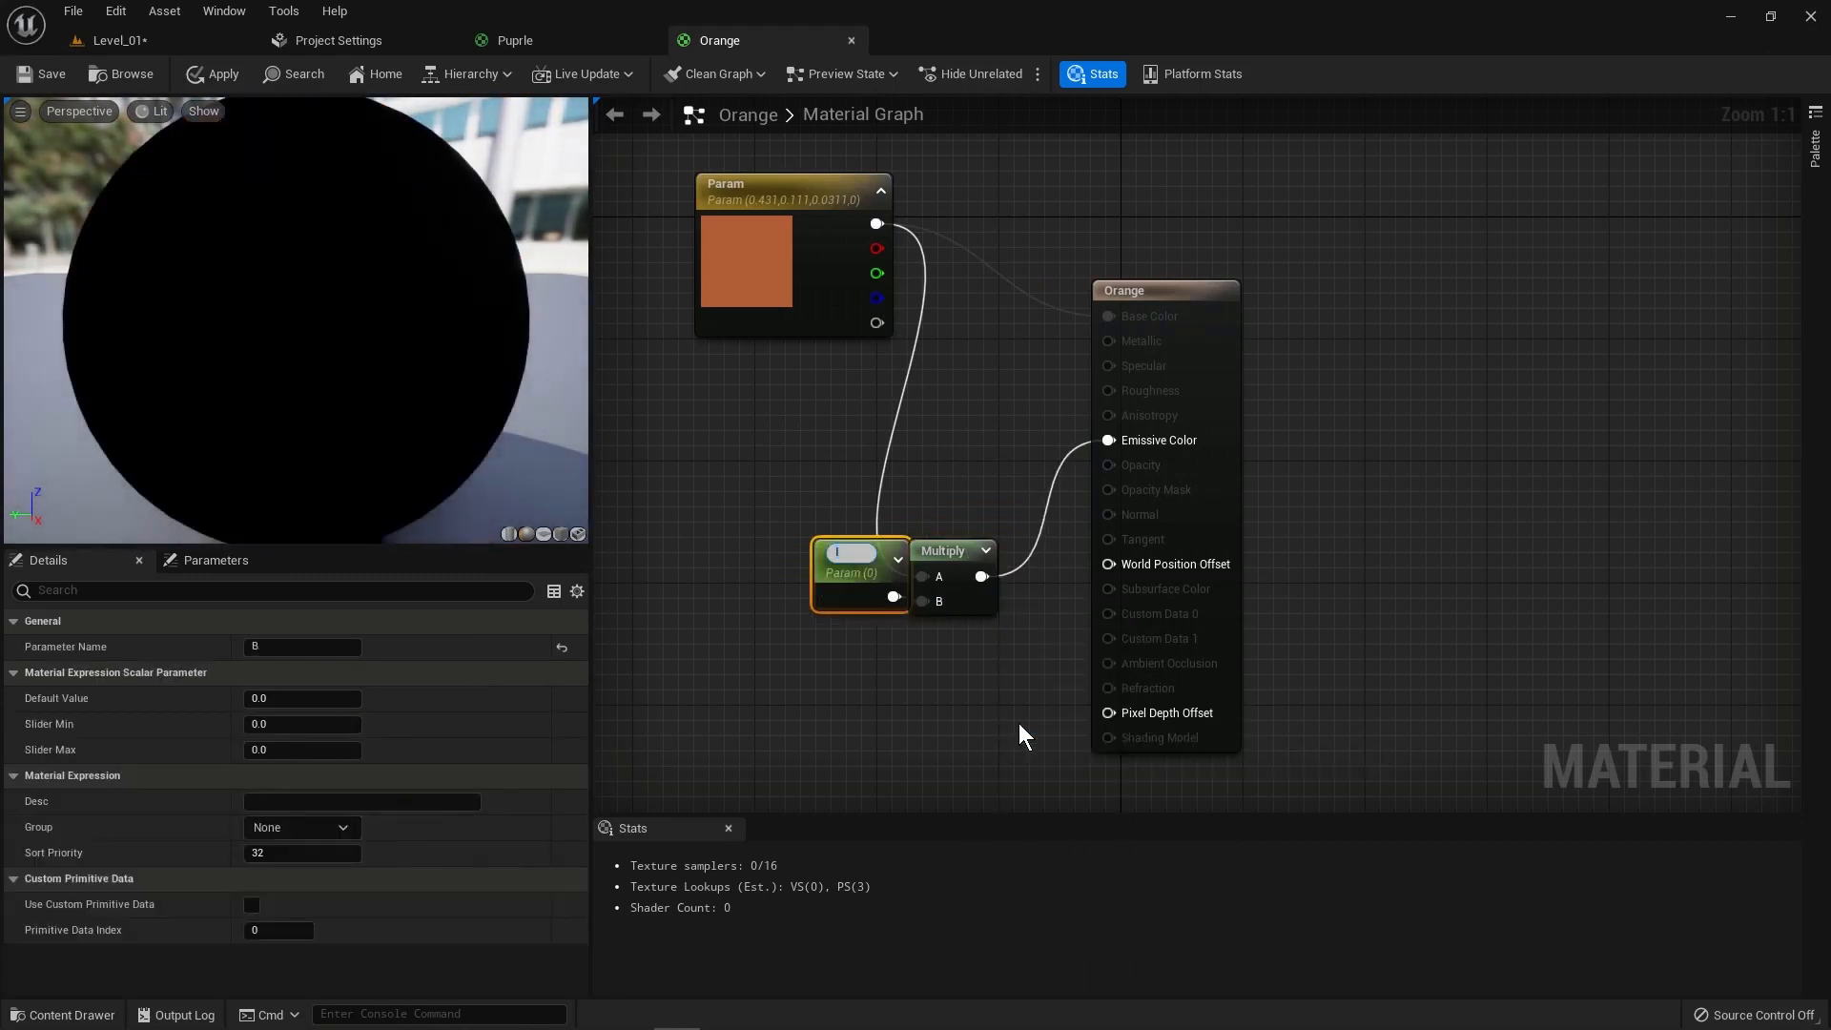
{"action": "type", "text": "Intne"}
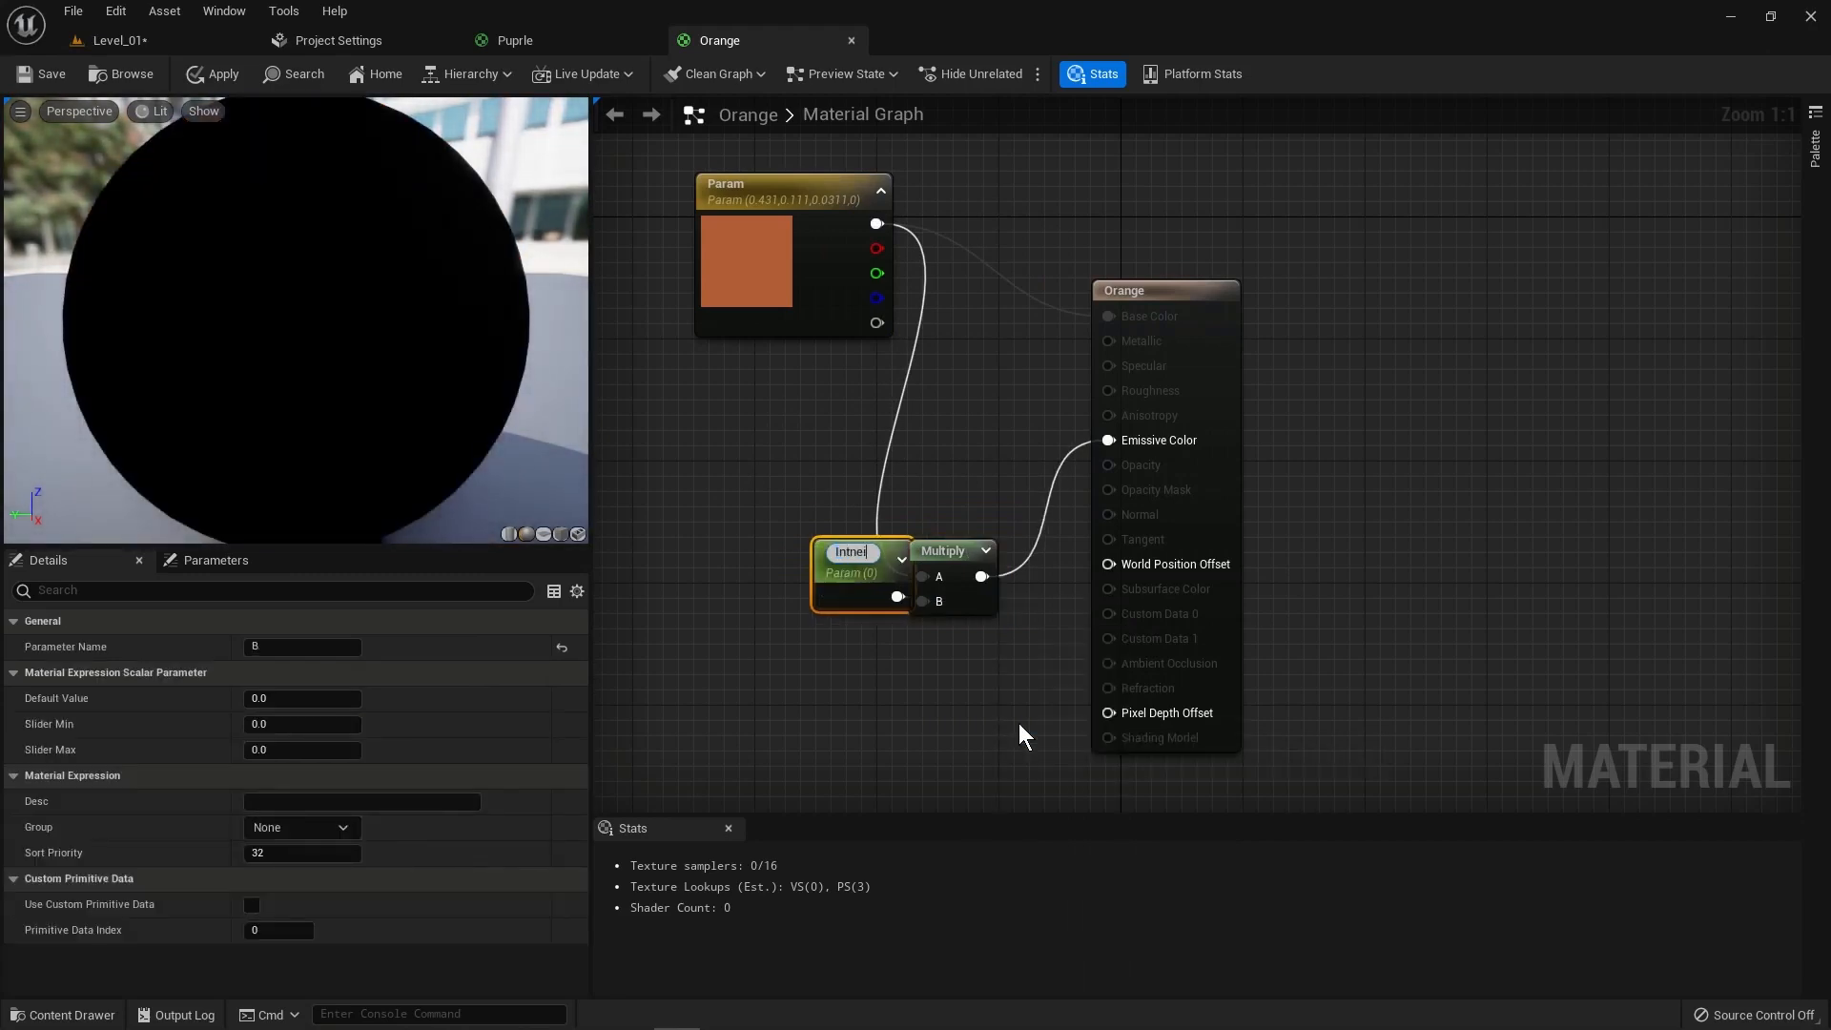
{"action": "key", "text": "BackSpace"}
{"action": "type", "text": "sity"}
{"action": "key", "text": "Return"}
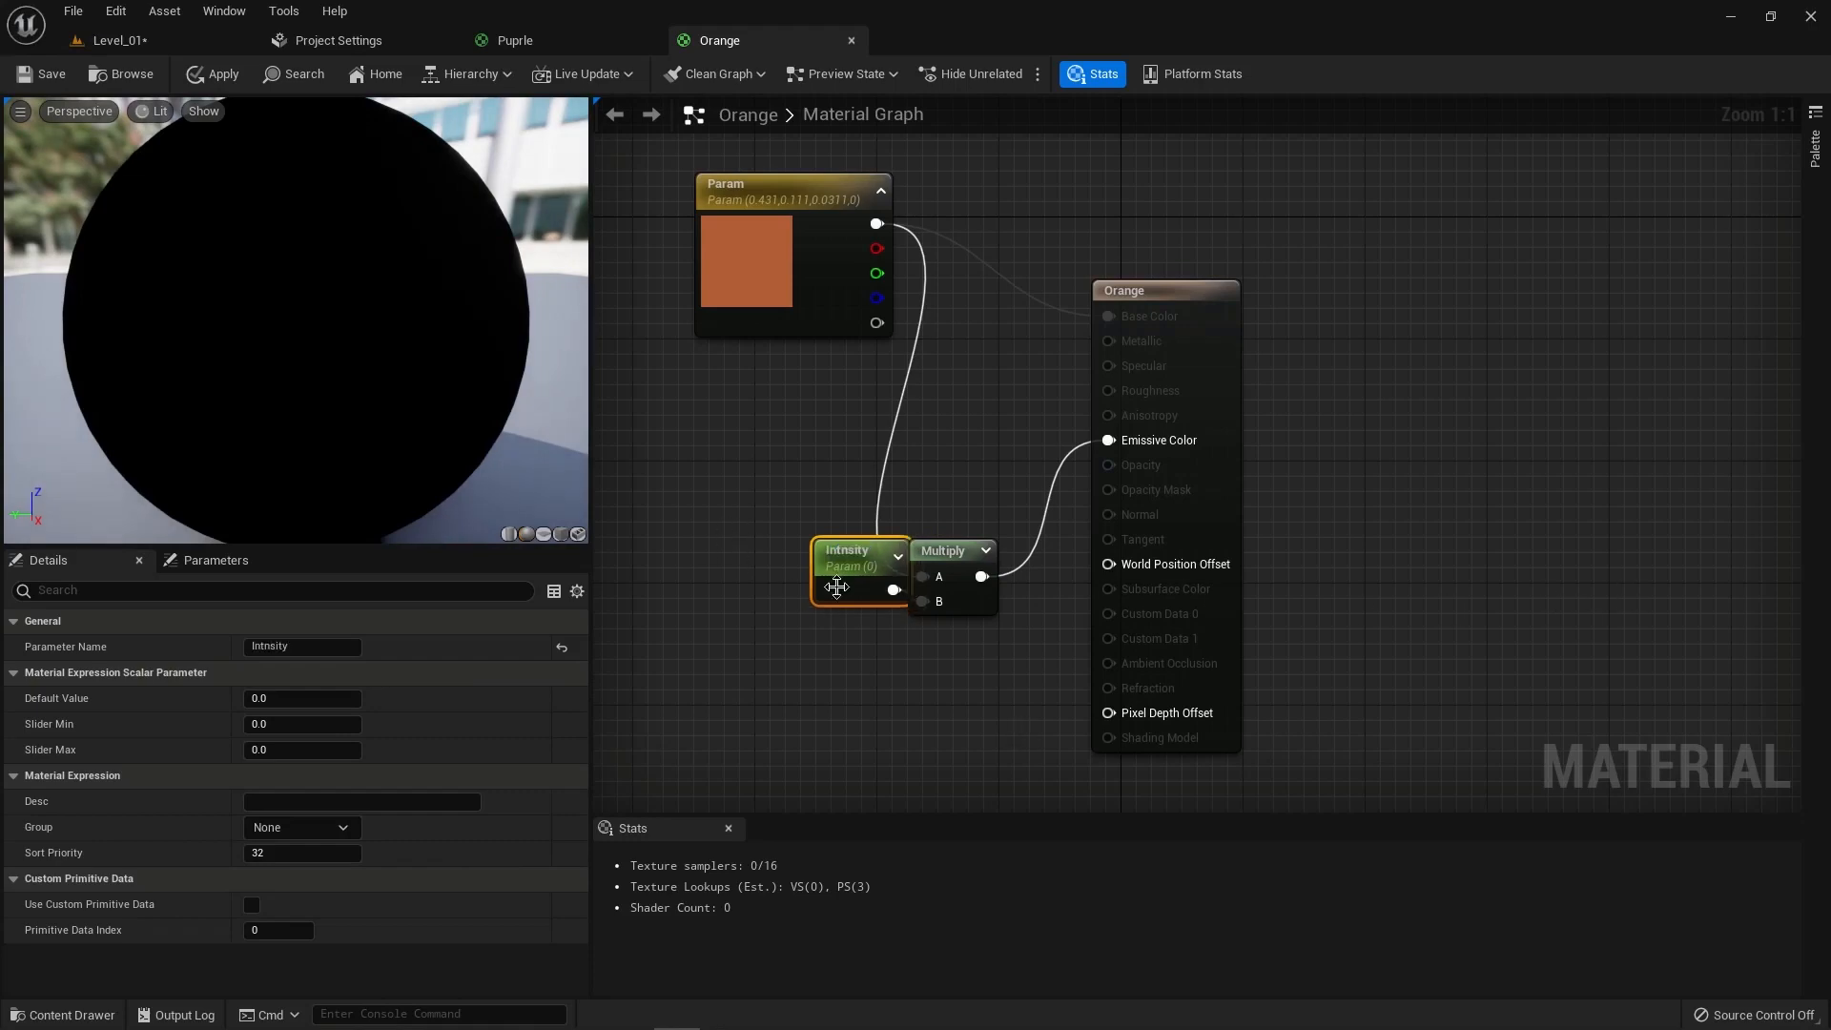
{"action": "left_click_drag", "start_coordinate": [850, 570], "coordinate": [796, 699]}
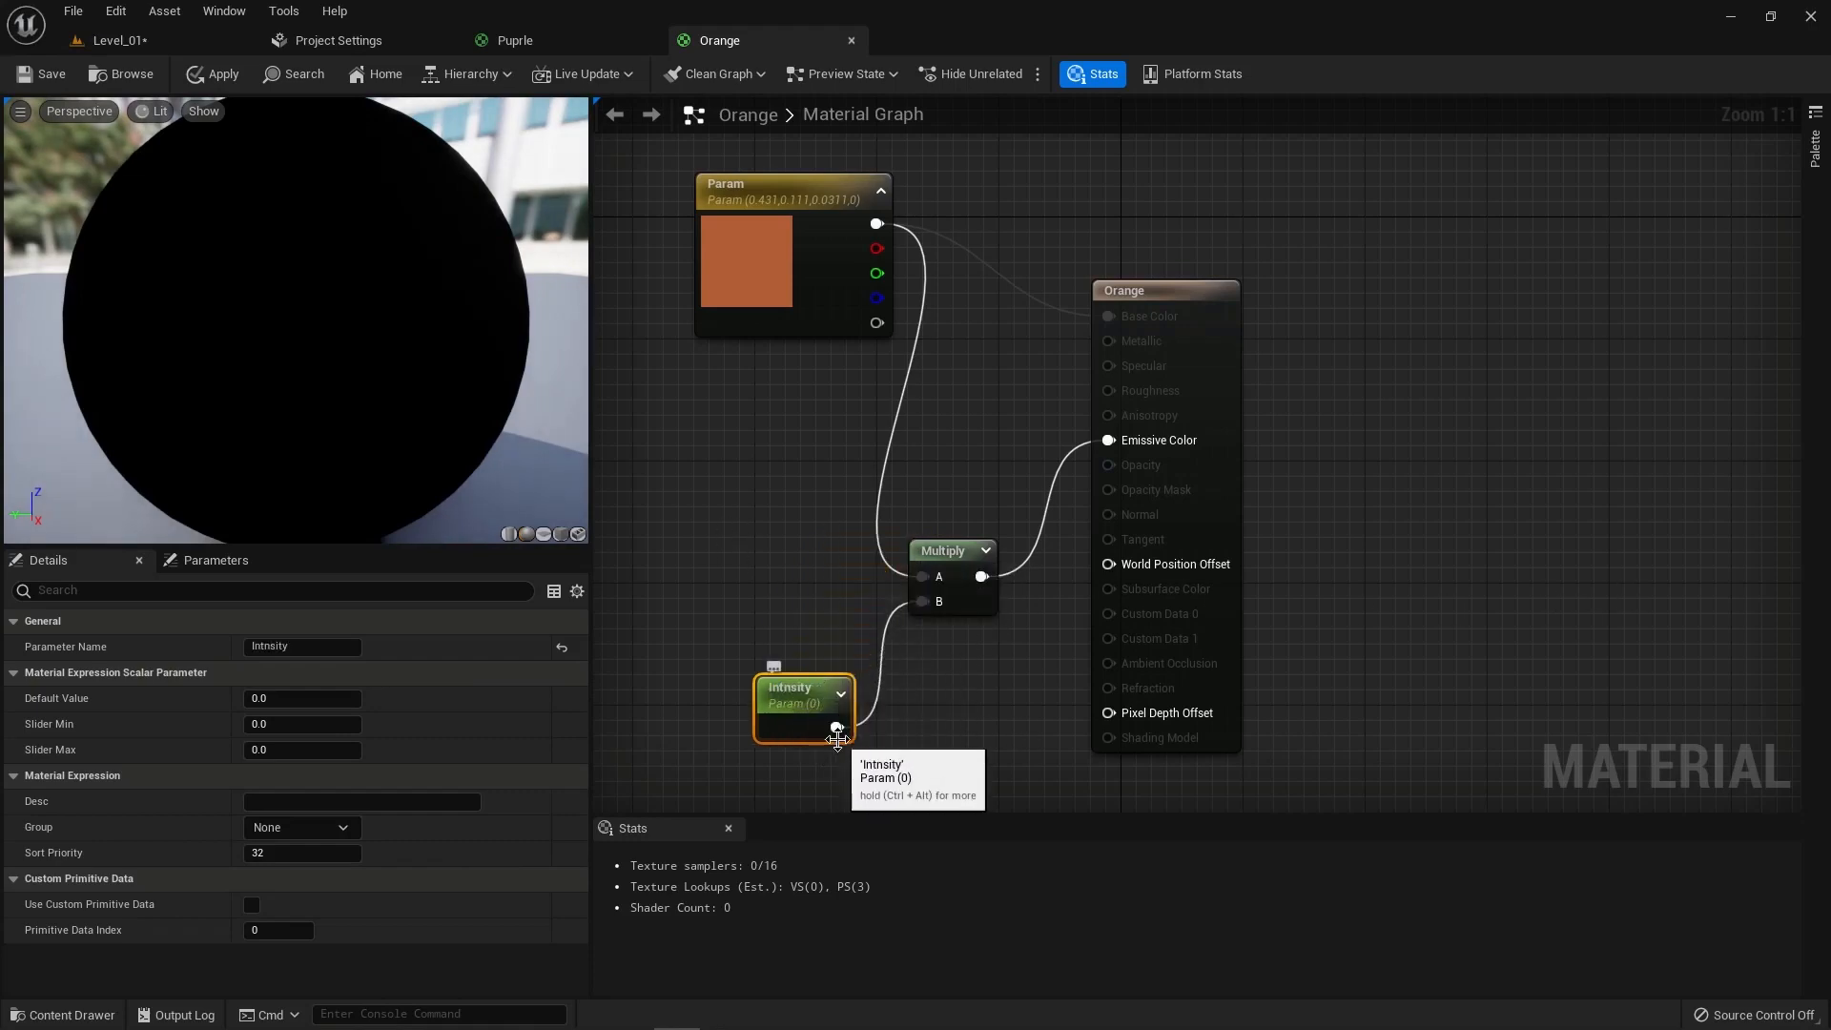
{"action": "left_click", "coordinate": [290, 621]}
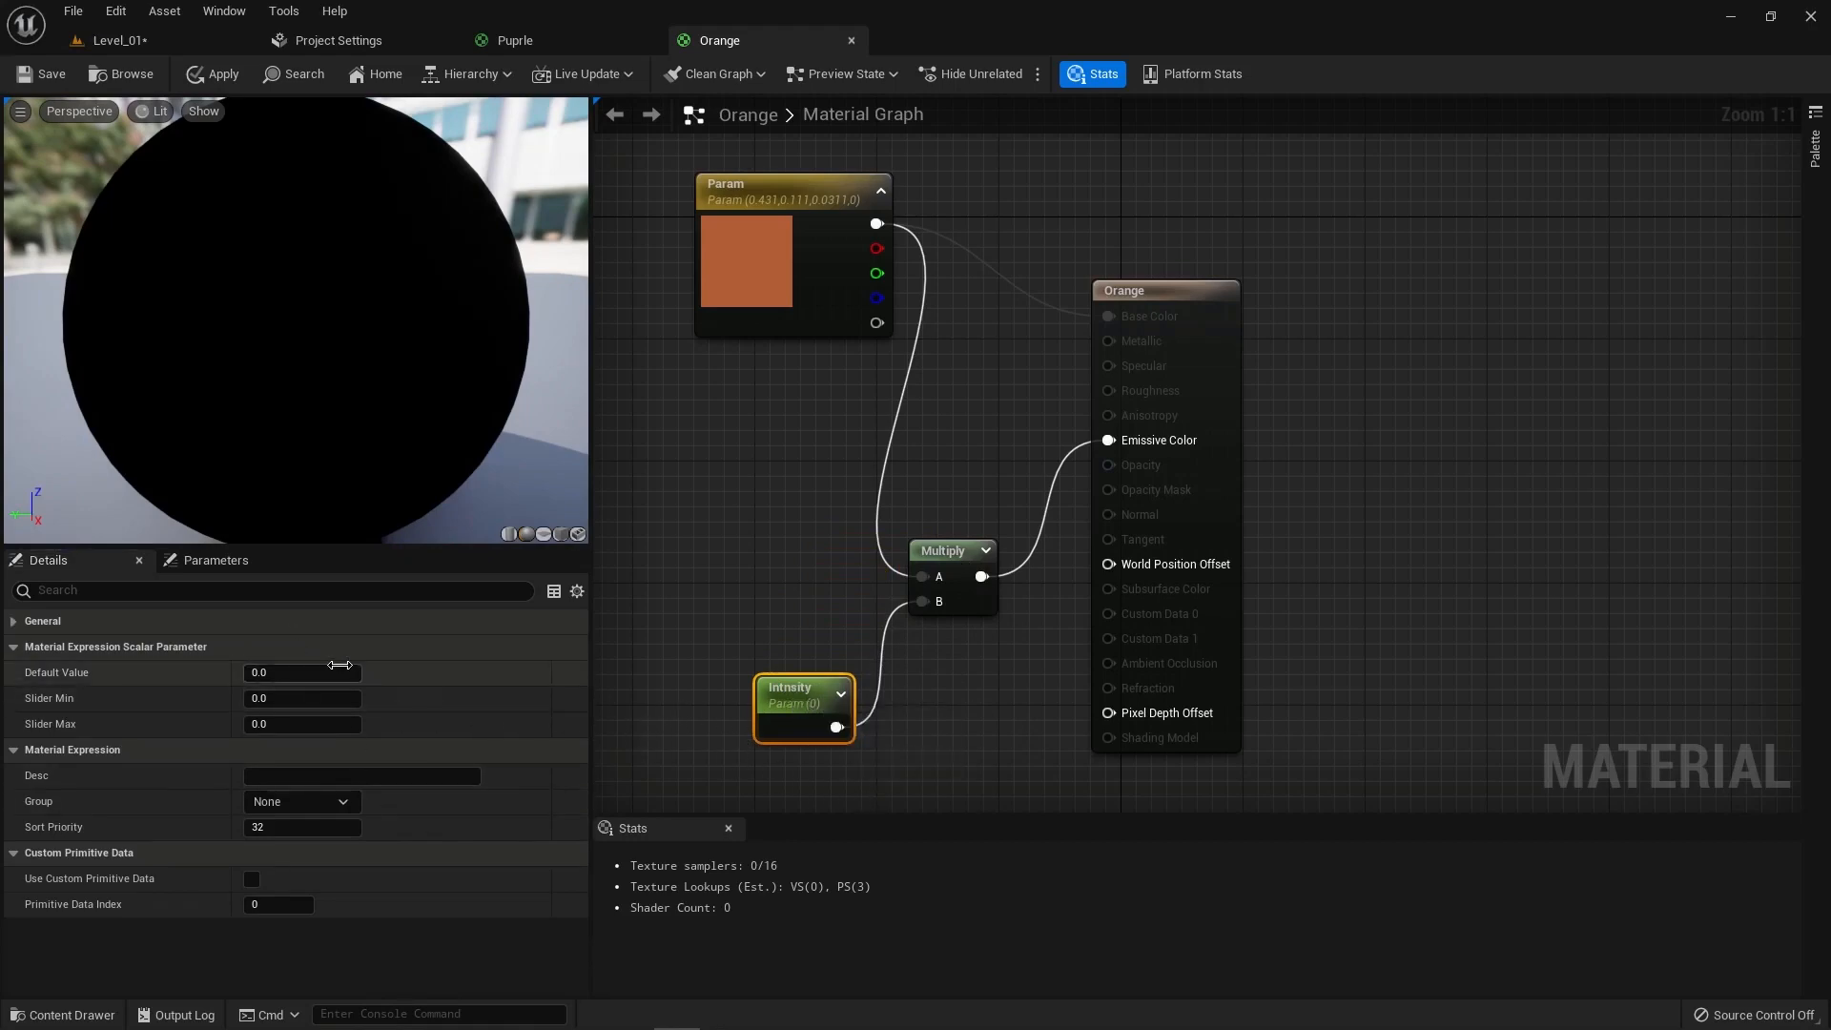
{"action": "left_click", "coordinate": [185, 621]}
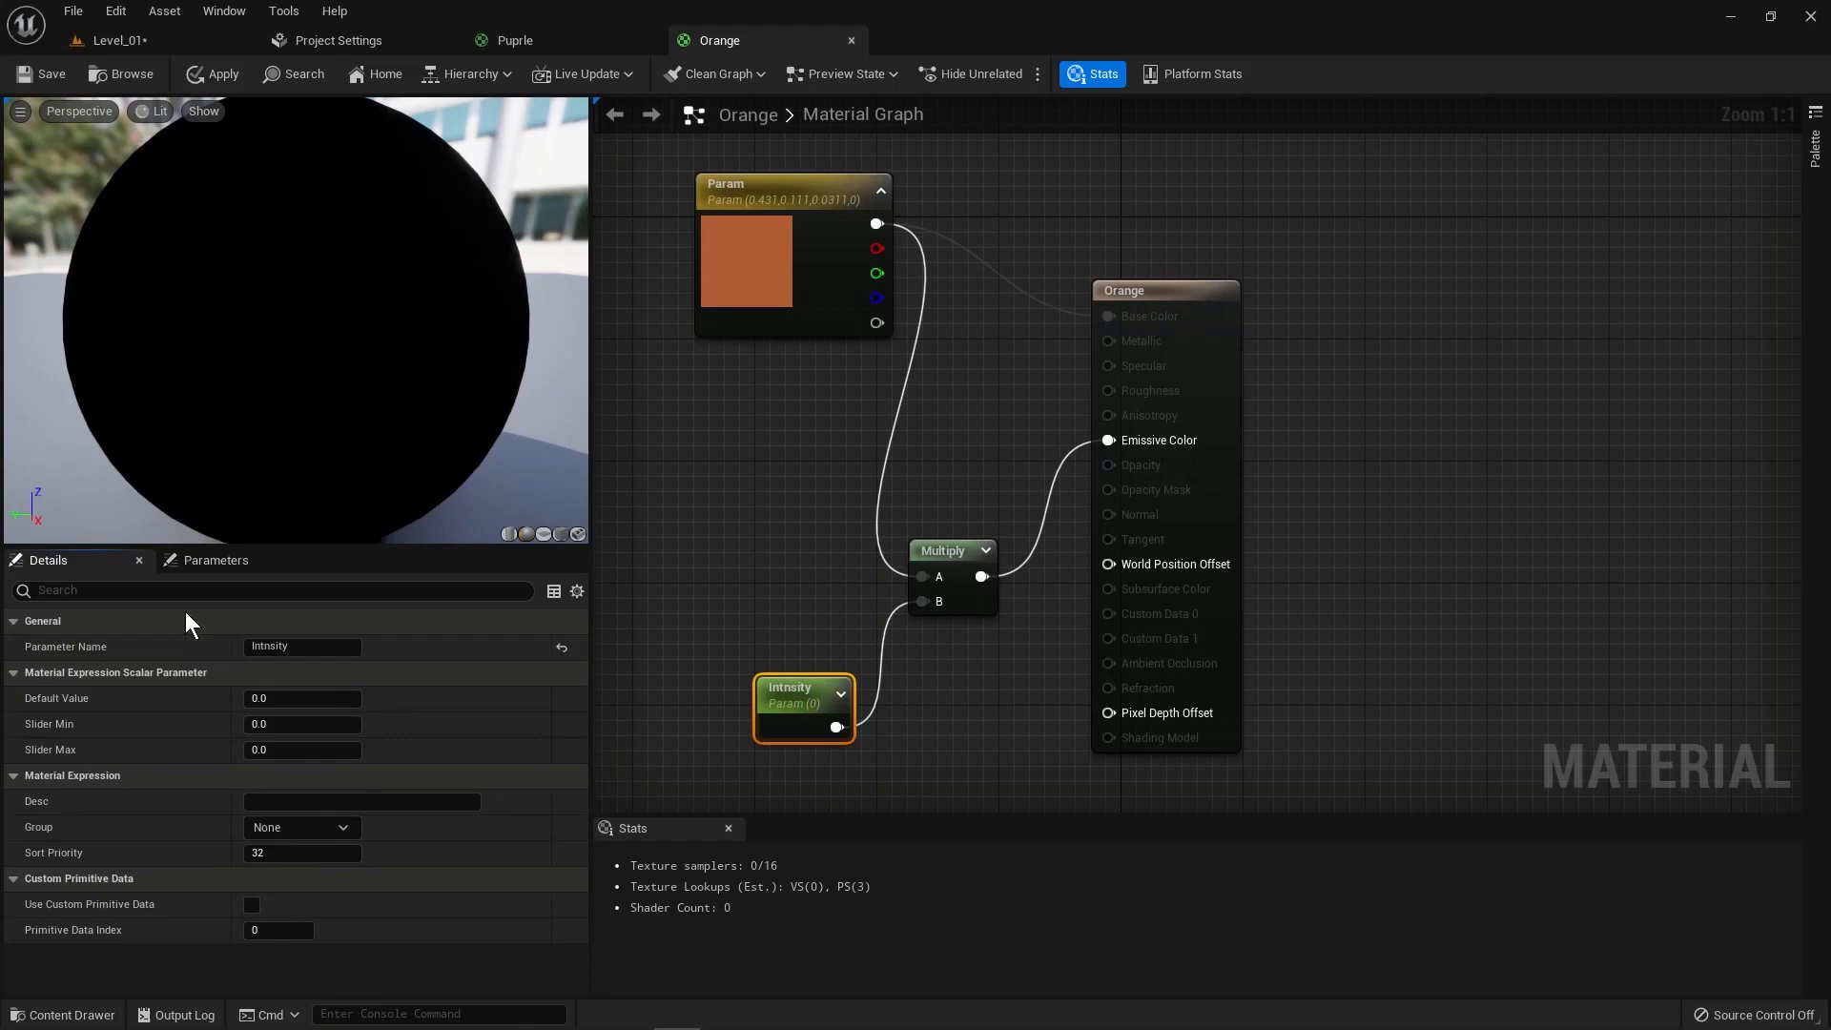
Step: Correct the spelling of the Orange material's scalar parameter name to "Intensity"
{"action": "left_click", "coordinate": [300, 647]}
{"action": "type", "text": "Intenis"}
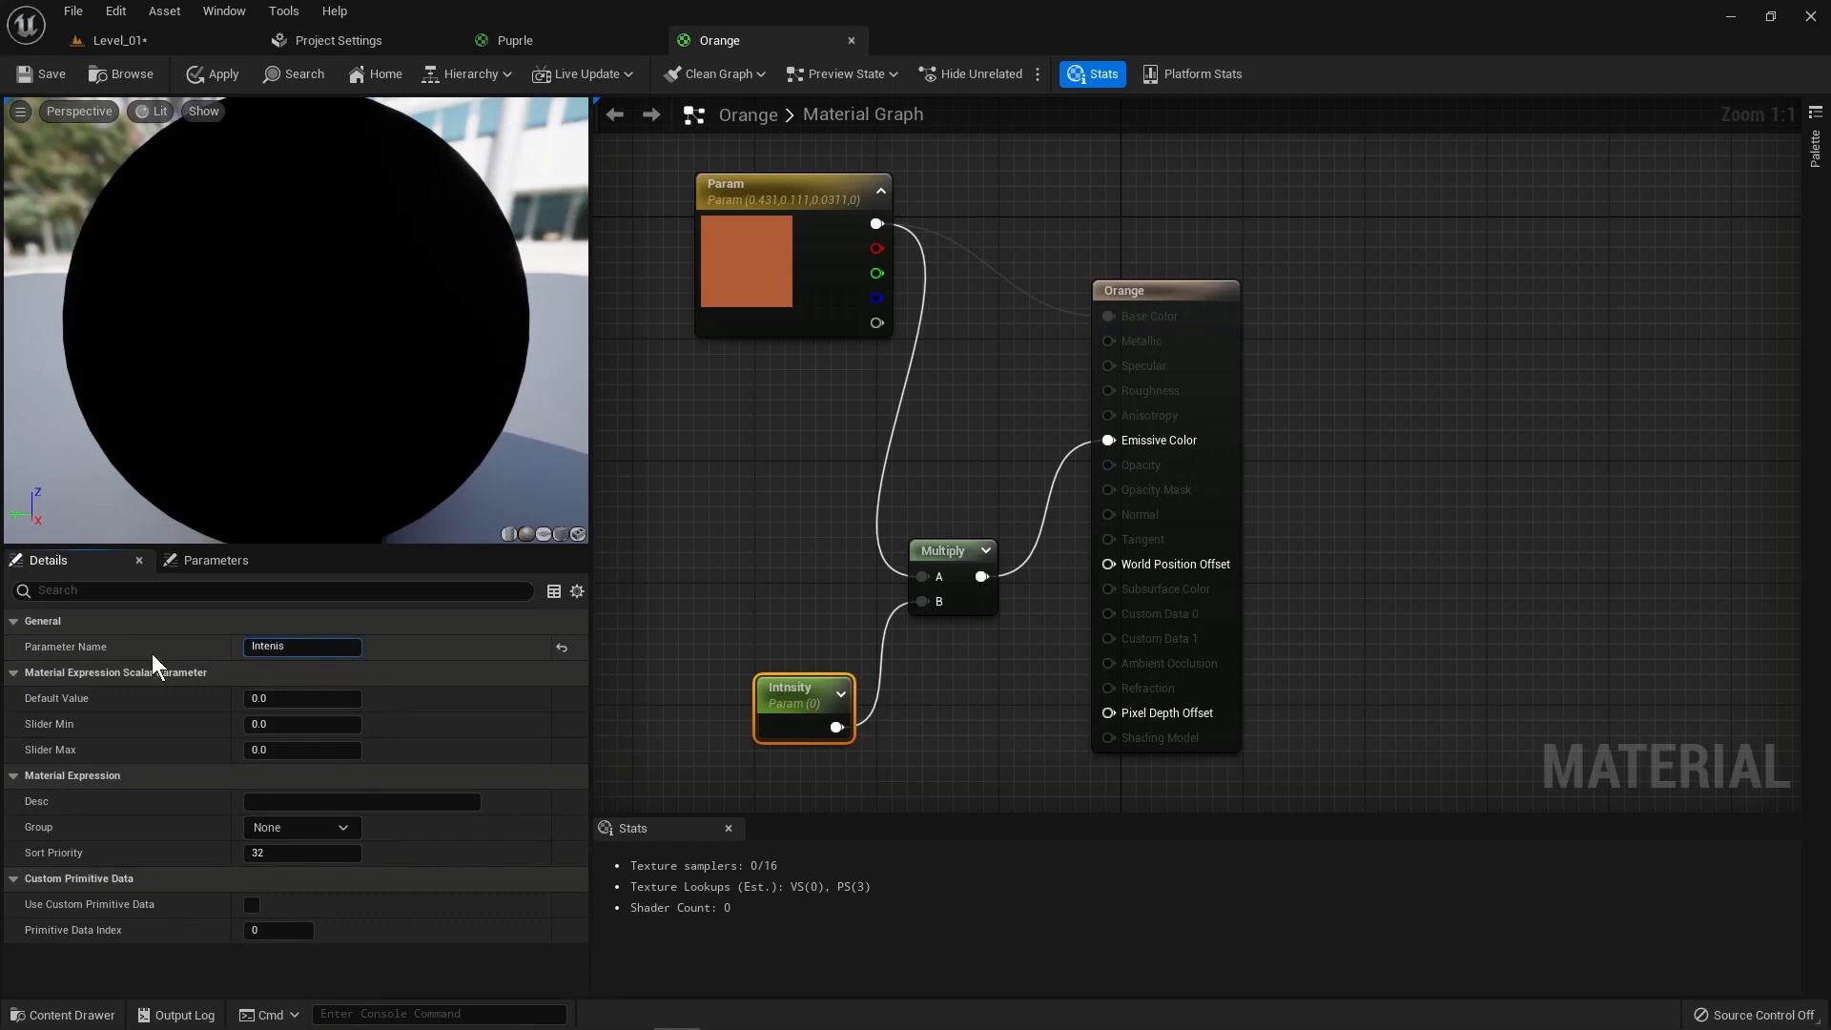
{"action": "key", "text": "BackSpace"}
{"action": "key", "text": "BackSpace"}
{"action": "type", "text": "sity"}
{"action": "key", "text": "Return"}
Step: Set the Orange material's Intensity default value to 30 and save the material
{"action": "left_click", "coordinate": [274, 697]}
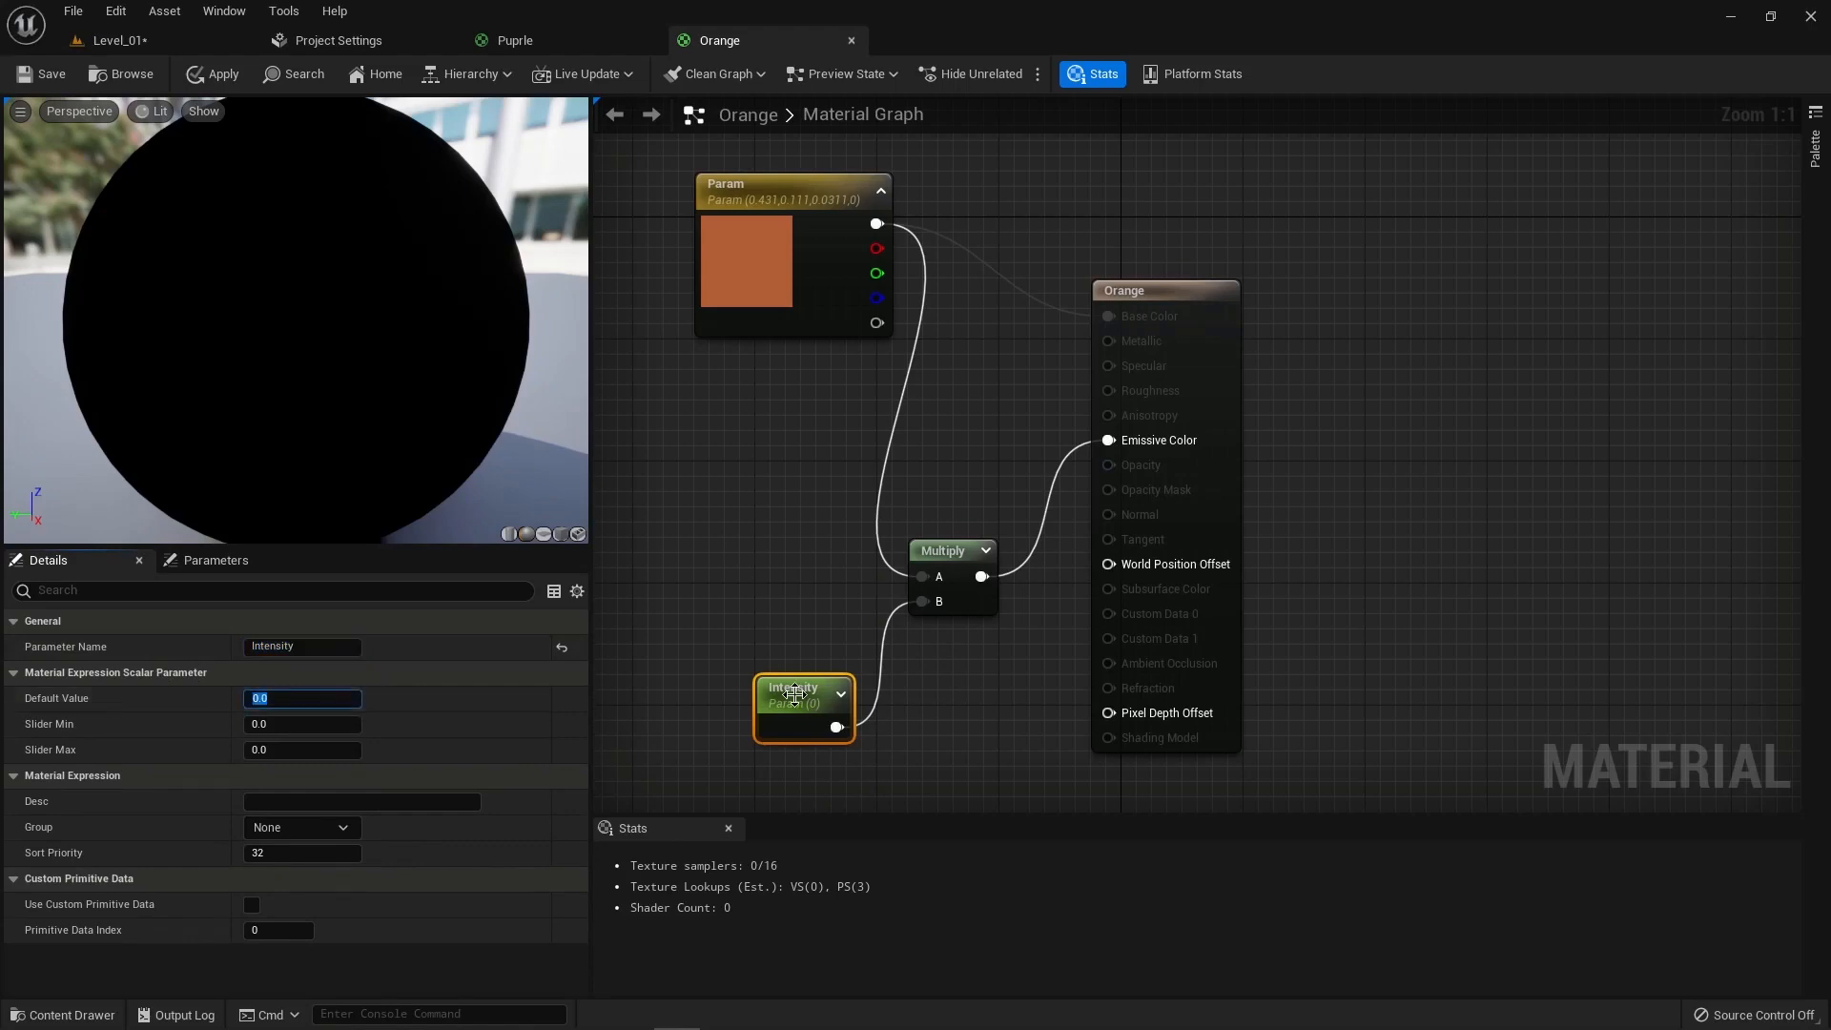
{"action": "key", "text": "Return"}
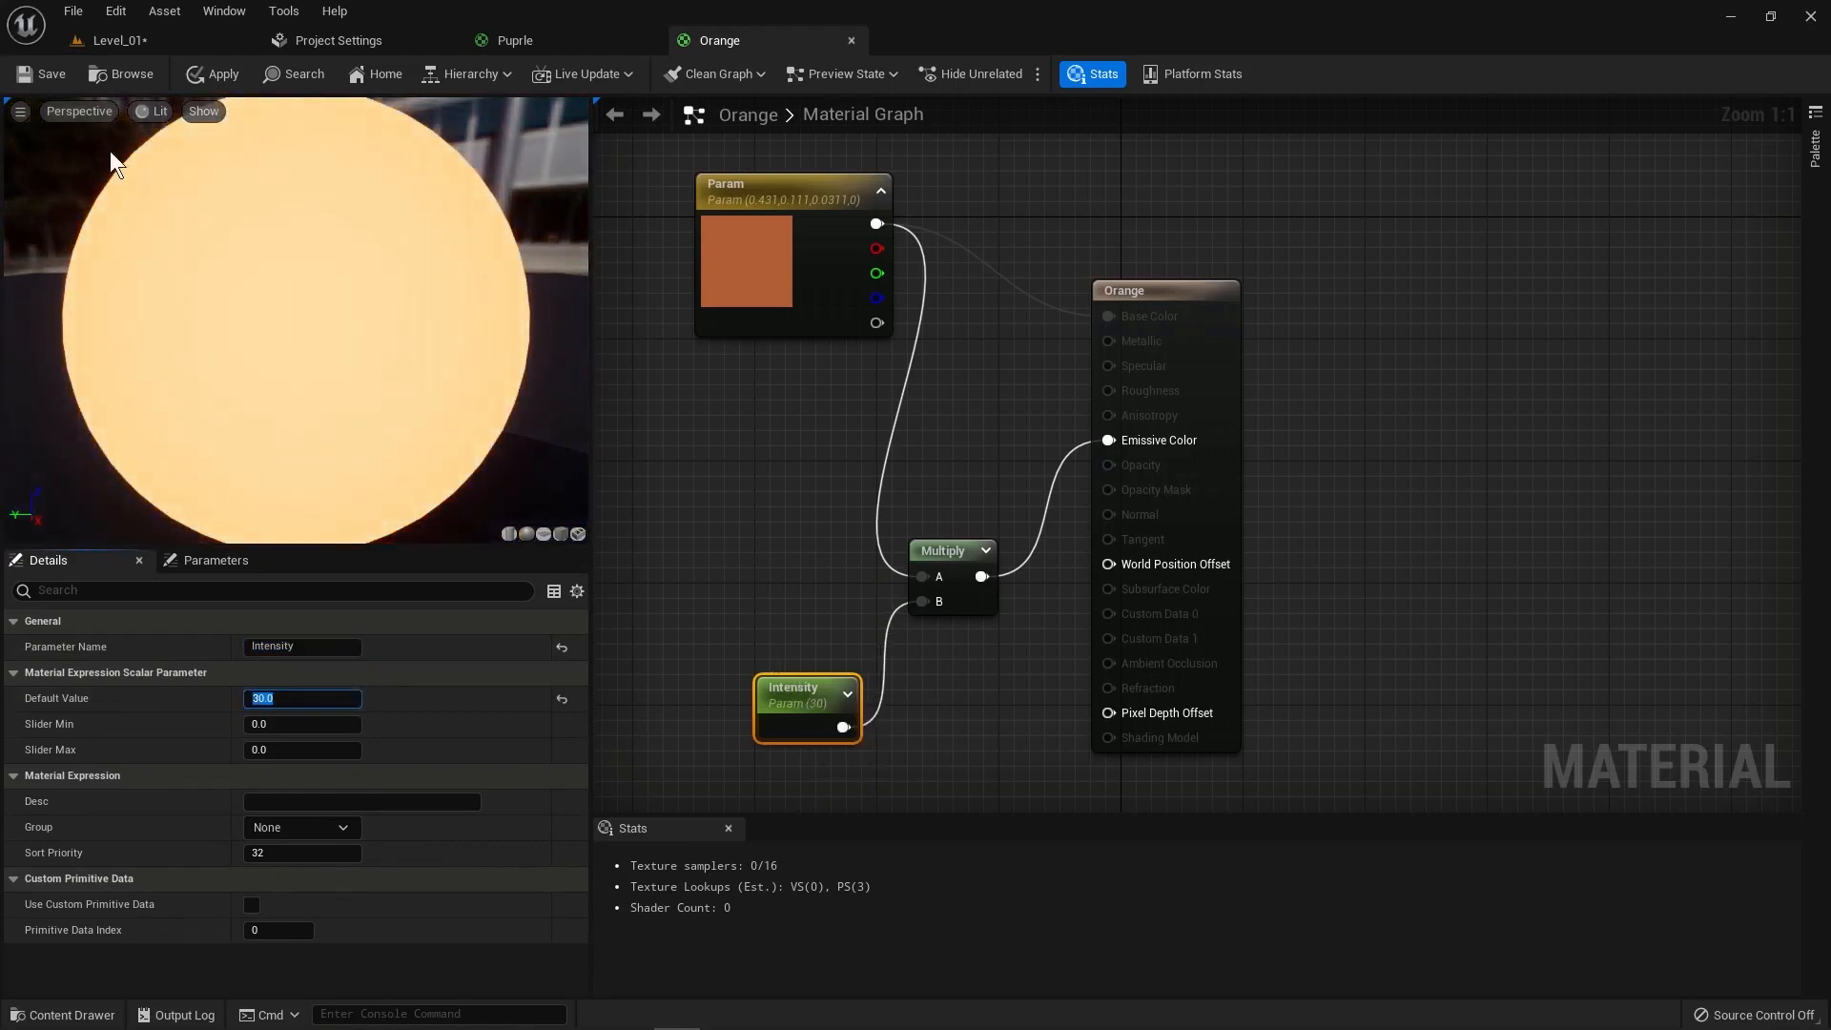
{"action": "left_click", "coordinate": [53, 73]}
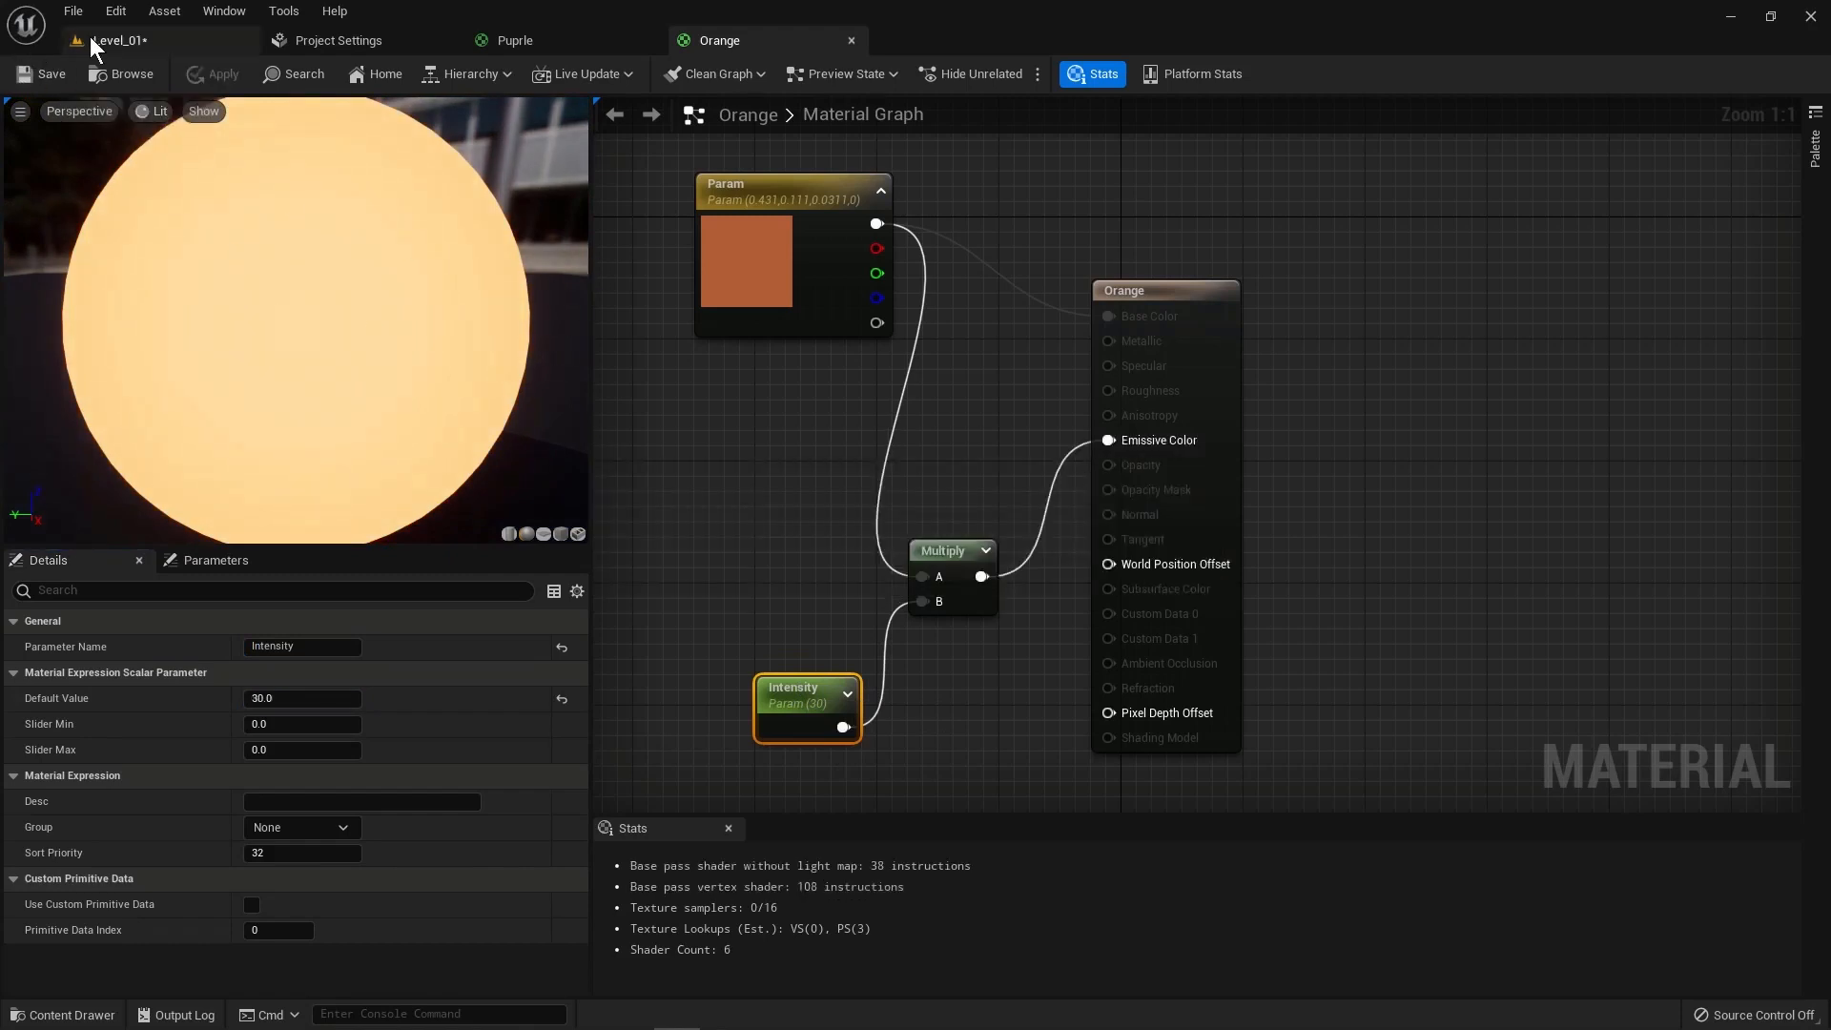
Step: Return to Level_01 to check the orange glow on the sign, and open the Pink material from the project content
{"action": "left_click", "coordinate": [123, 40]}
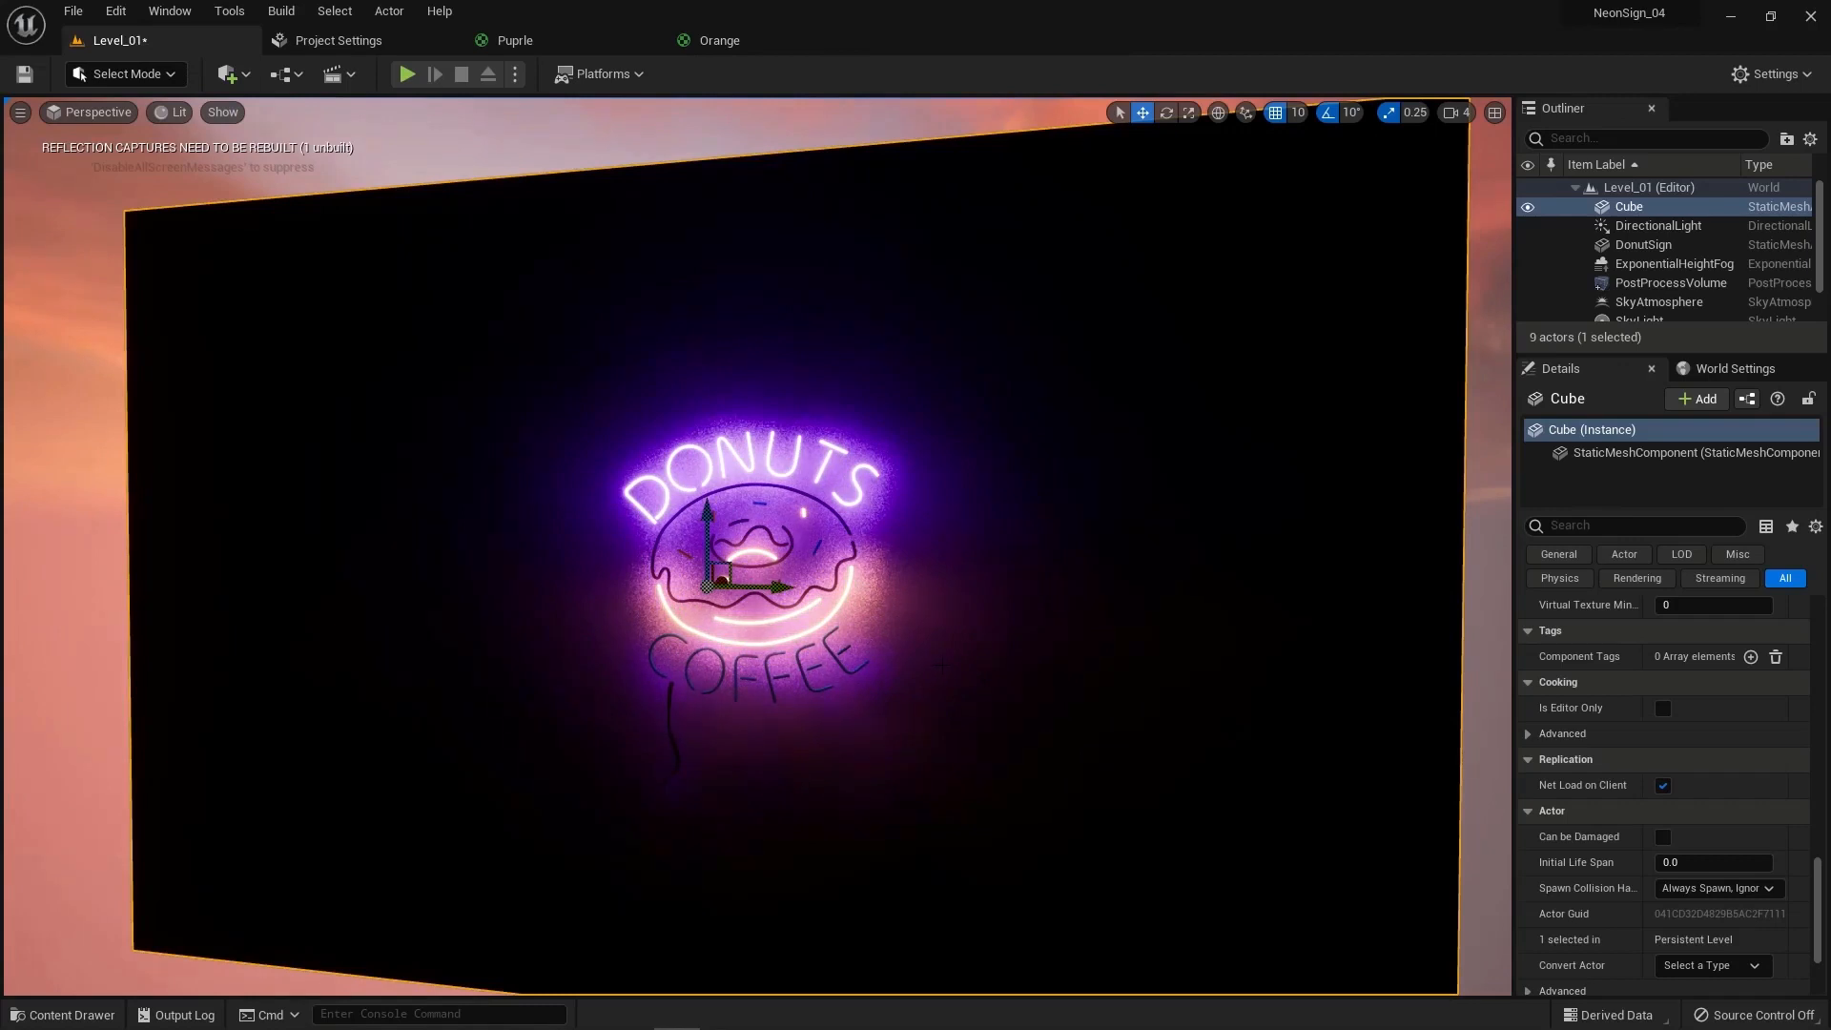
{"action": "mouse_move", "coordinate": [946, 650]}
{"action": "left_mouse_down", "text": "alt"}
{"action": "mouse_move", "coordinate": [992, 650]}
{"action": "mouse_move", "coordinate": [937, 651]}
{"action": "mouse_move", "coordinate": [958, 651]}
{"action": "left_mouse_up", "text": "alt"}
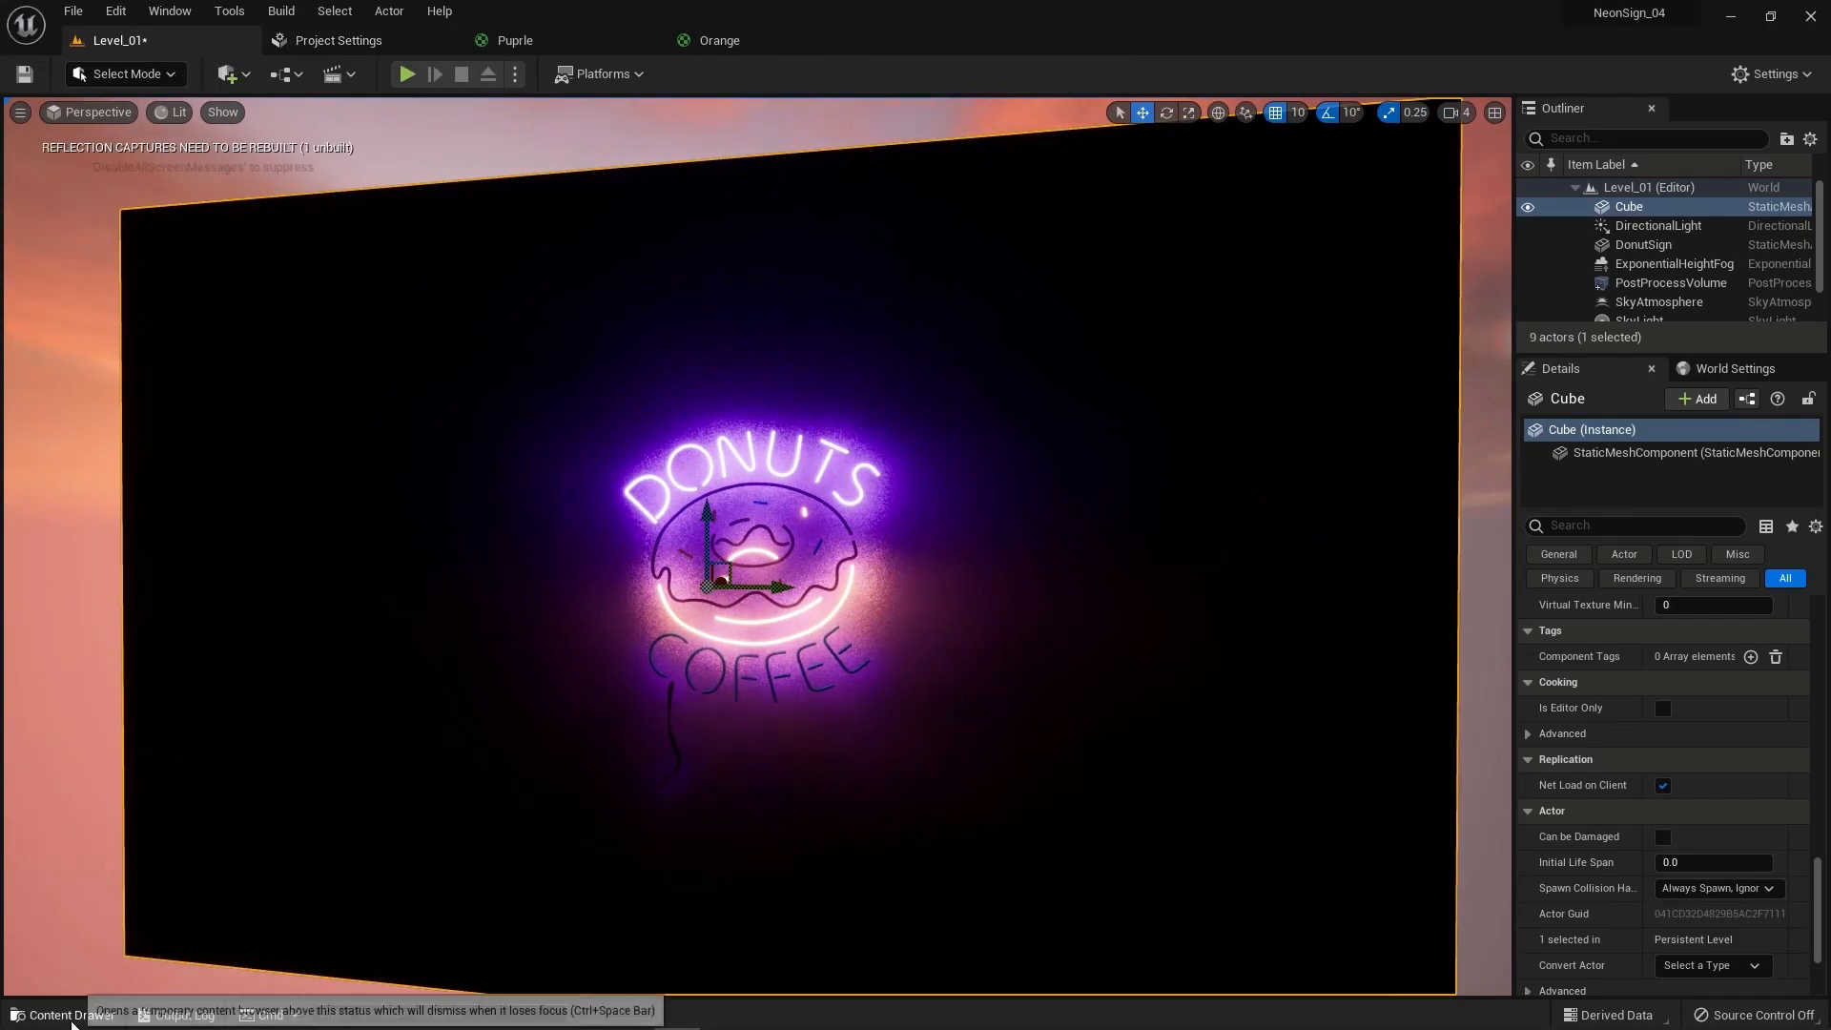
{"action": "left_click", "coordinate": [72, 1015]}
{"action": "left_click", "coordinate": [947, 806]}
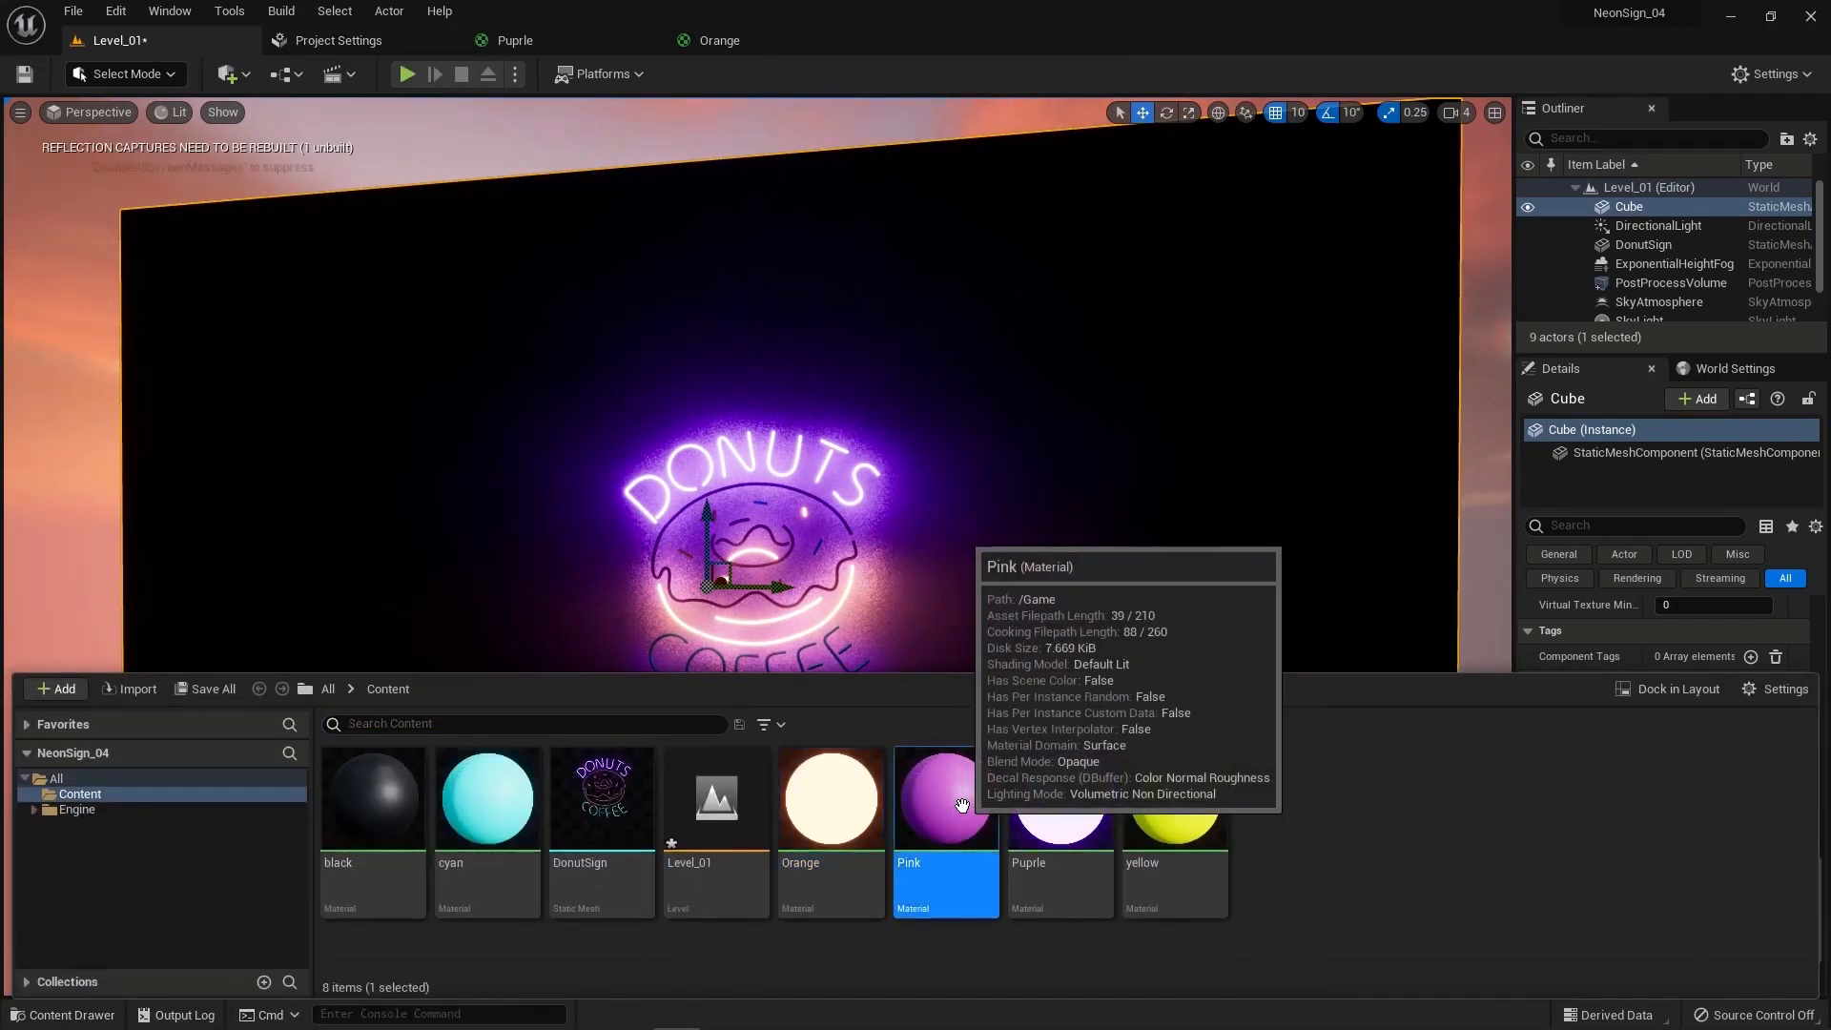
{"action": "double_click", "coordinate": [962, 806]}
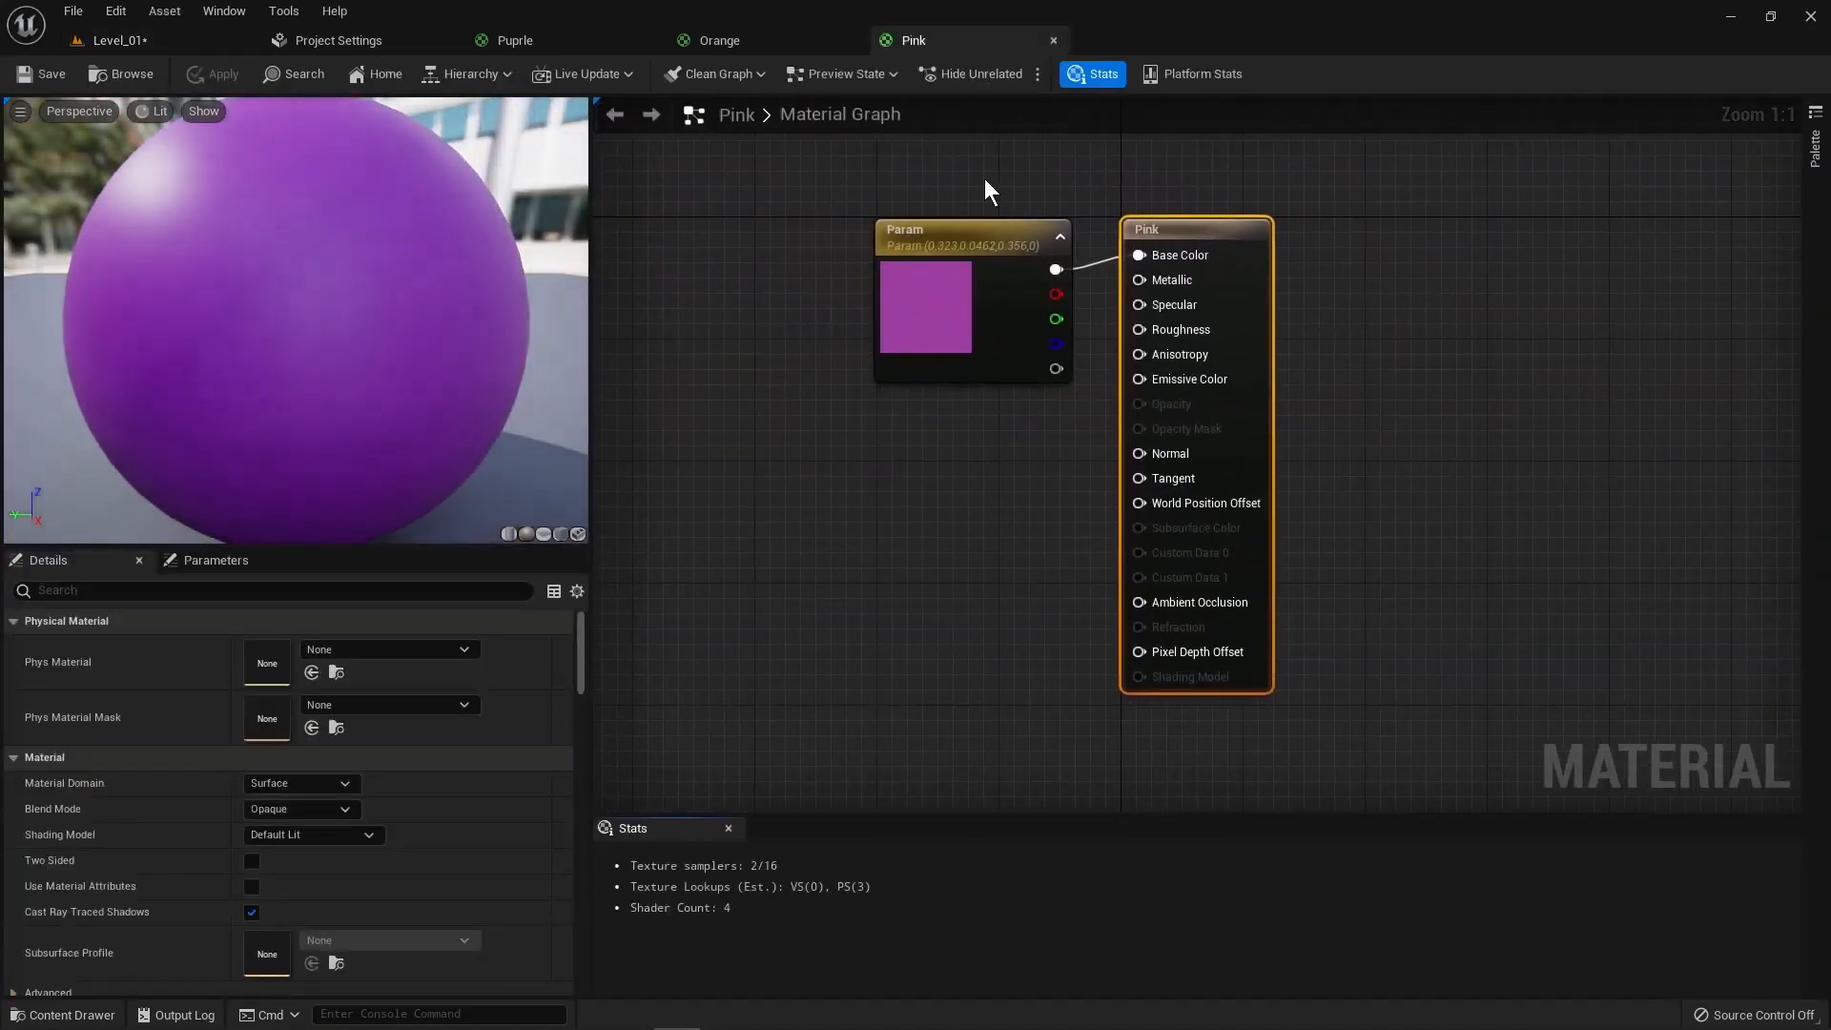
Step: Move the Pink material's Param node farther from the result node and set the material's Shading Model to Unlit
{"action": "left_click_drag", "start_coordinate": [965, 238], "coordinate": [862, 176]}
{"action": "left_click", "coordinate": [1198, 238]}
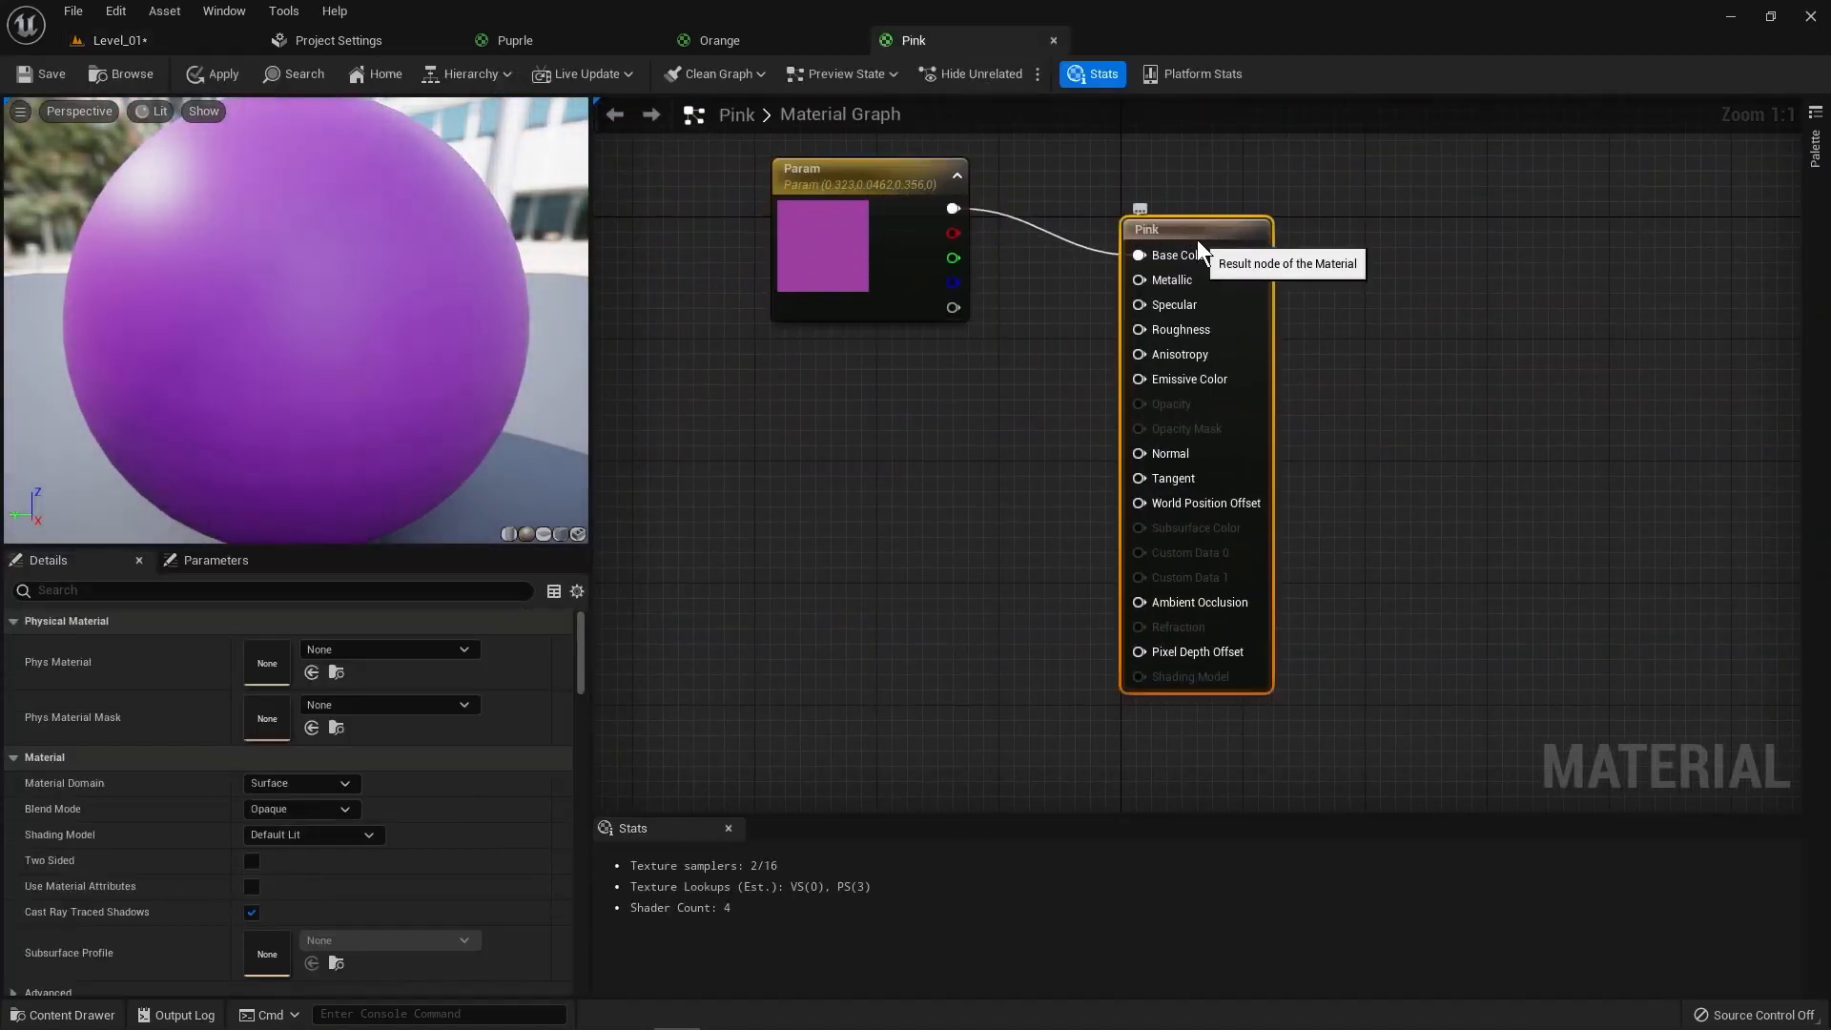
{"action": "left_click", "coordinate": [357, 833]}
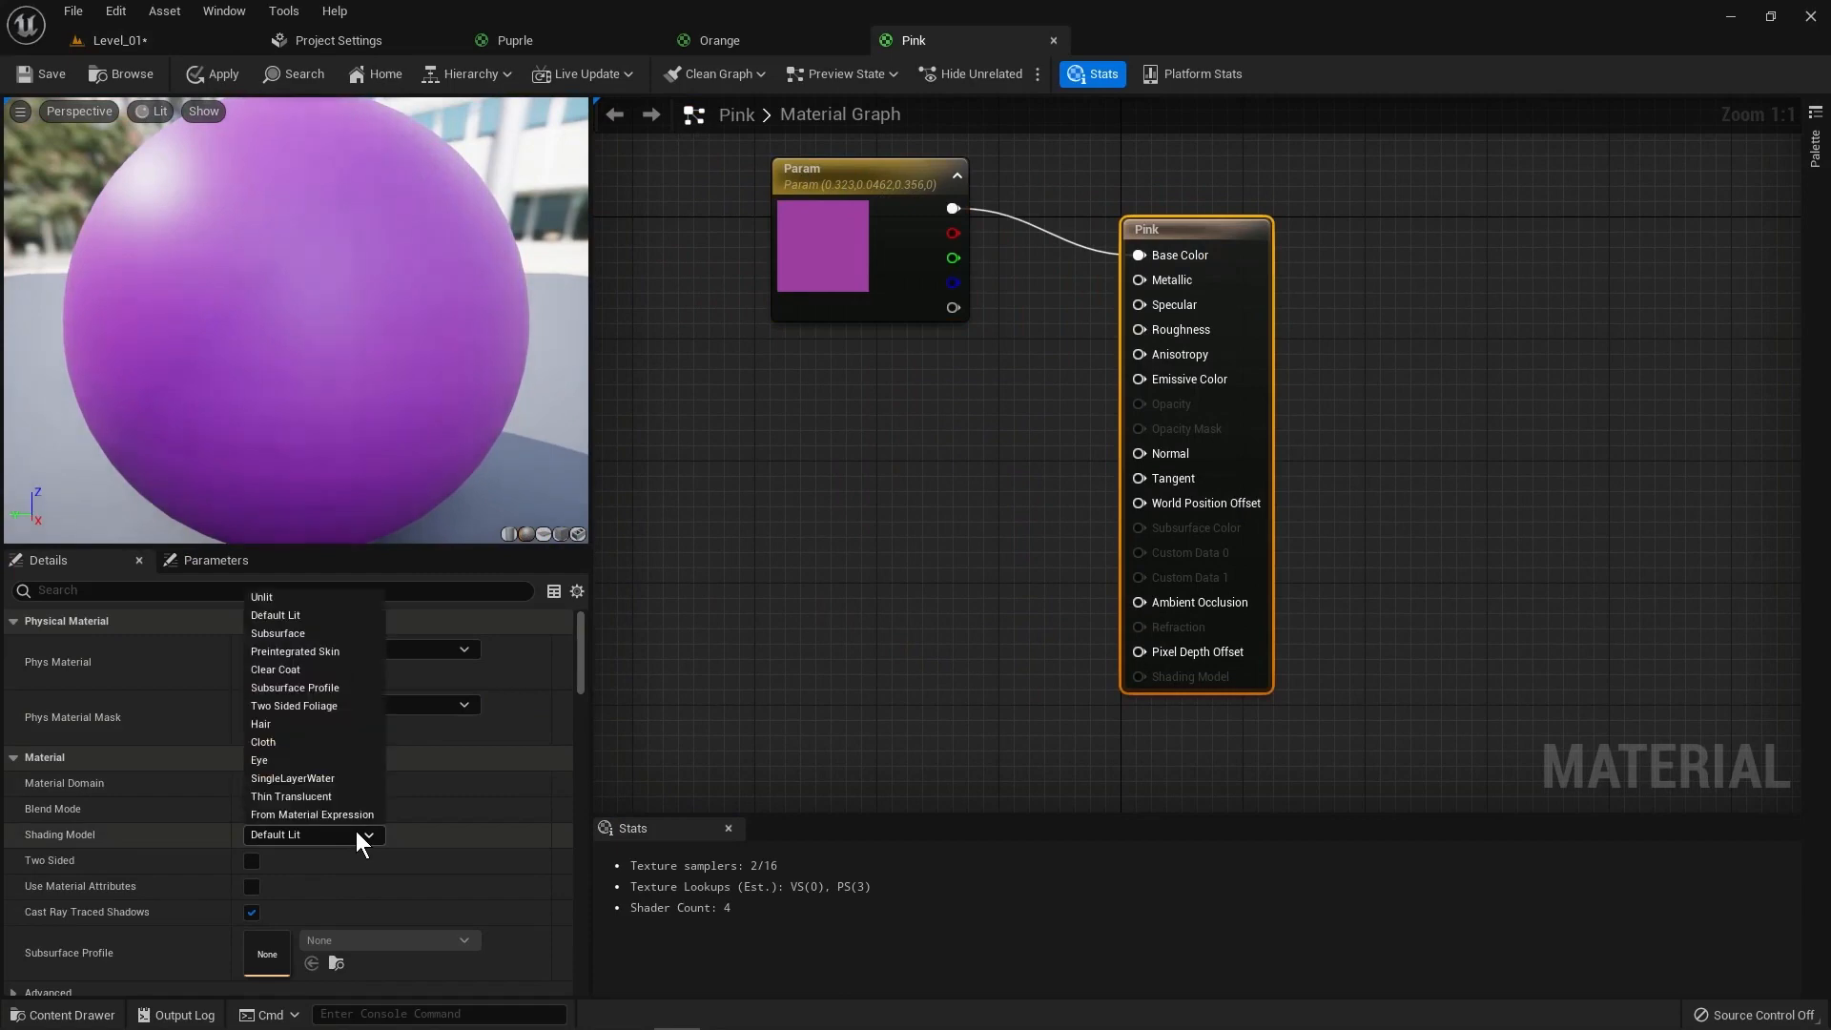
{"action": "left_click", "coordinate": [357, 598]}
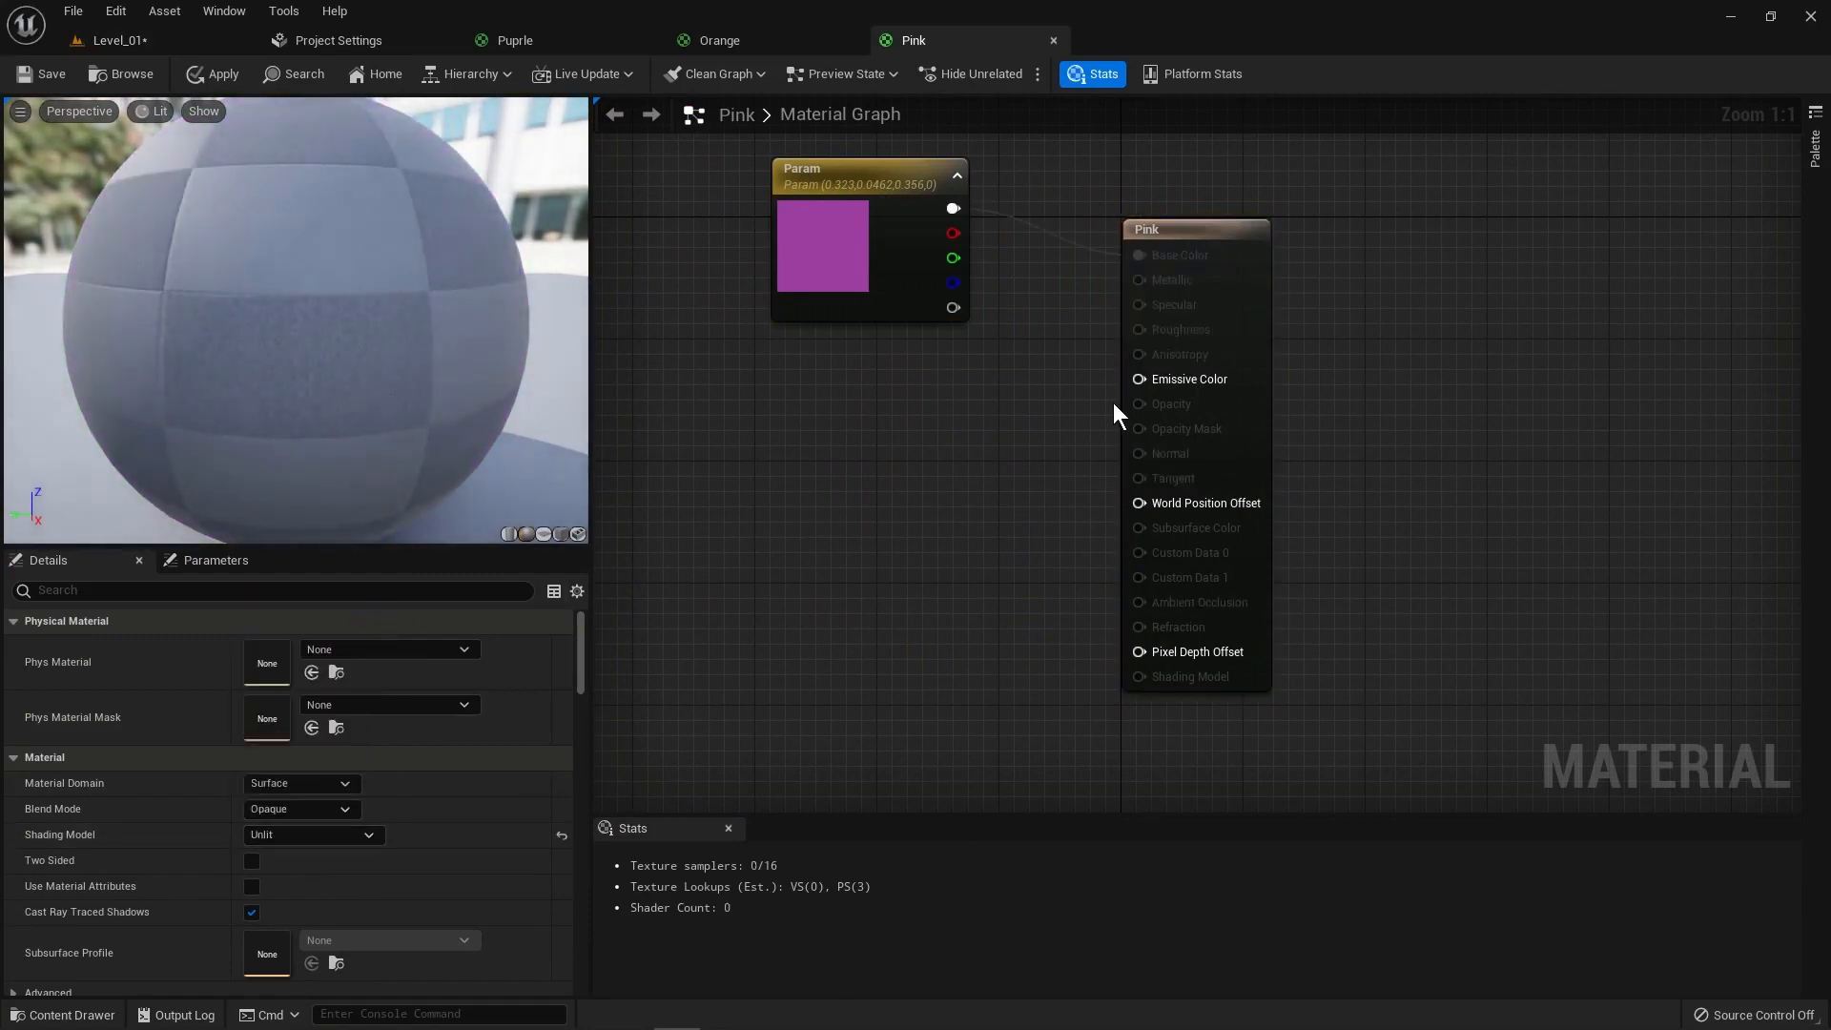
Step: Add a Multiply node feeding the Pink material's Emissive Color and connect the pink Param colour to its A input
{"action": "left_click_drag", "start_coordinate": [1137, 379], "coordinate": [1016, 488]}
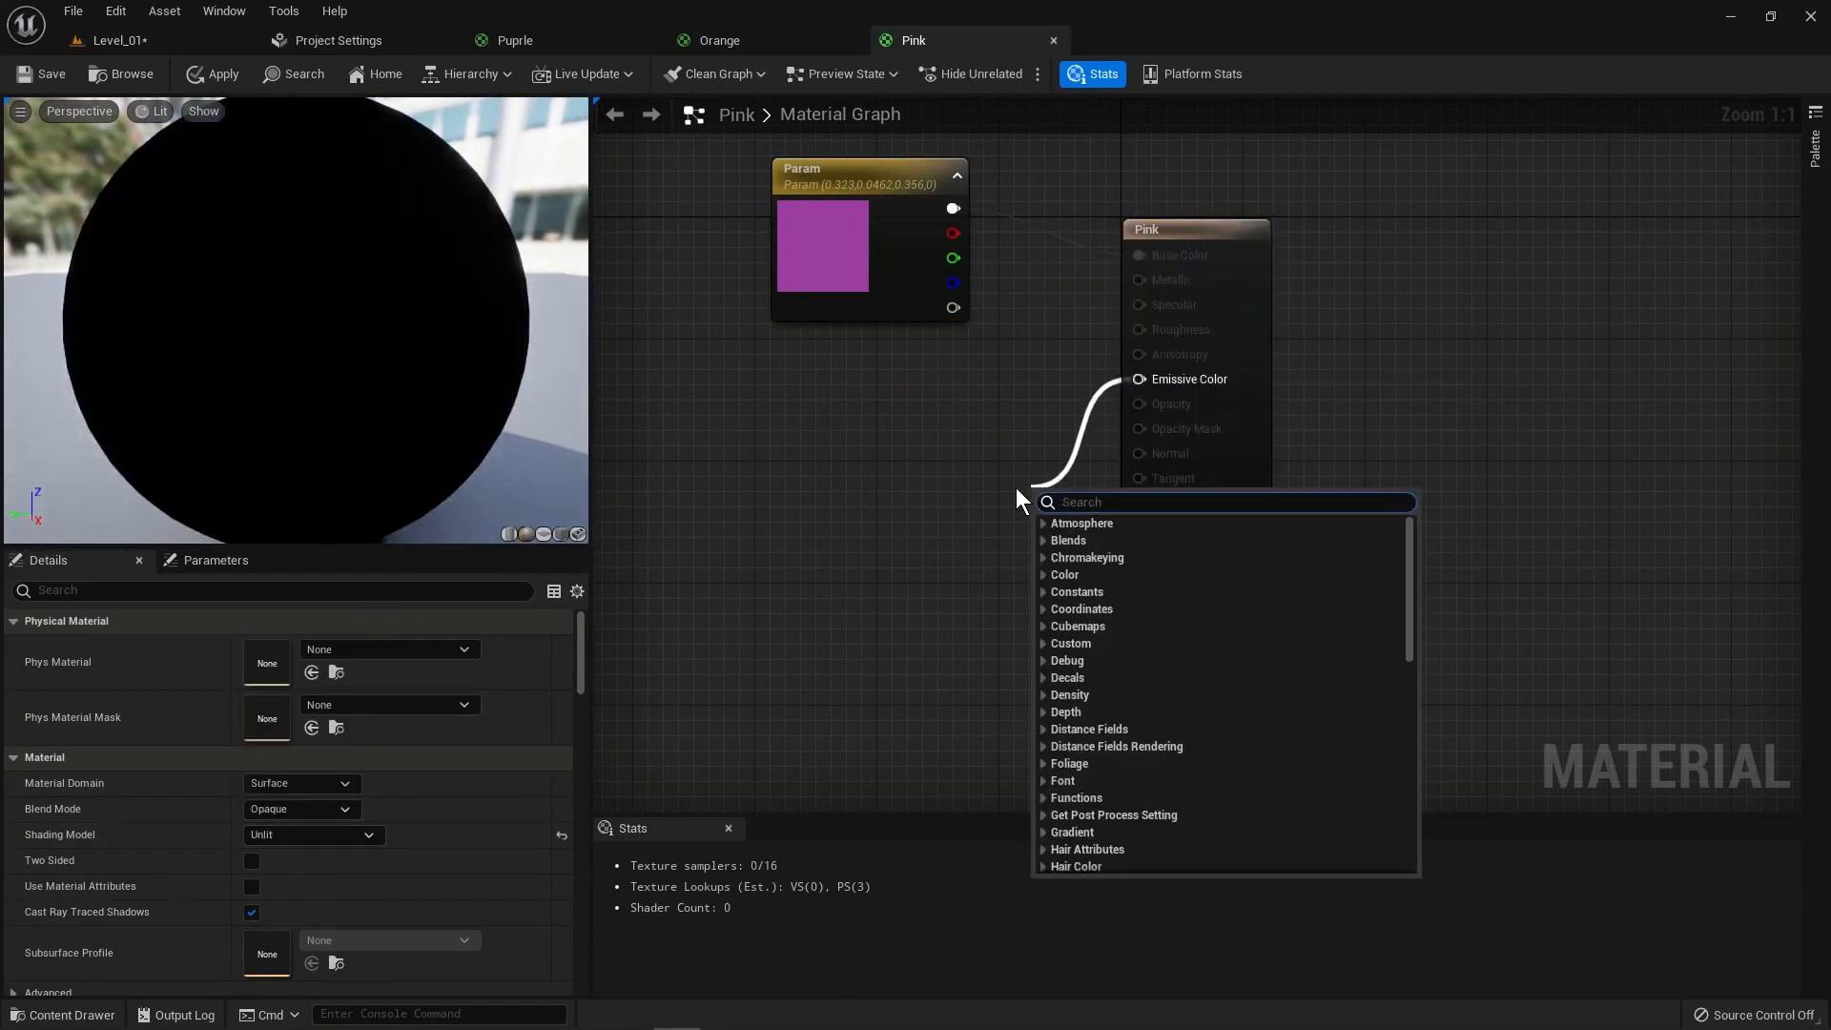
{"action": "type", "text": "mult"}
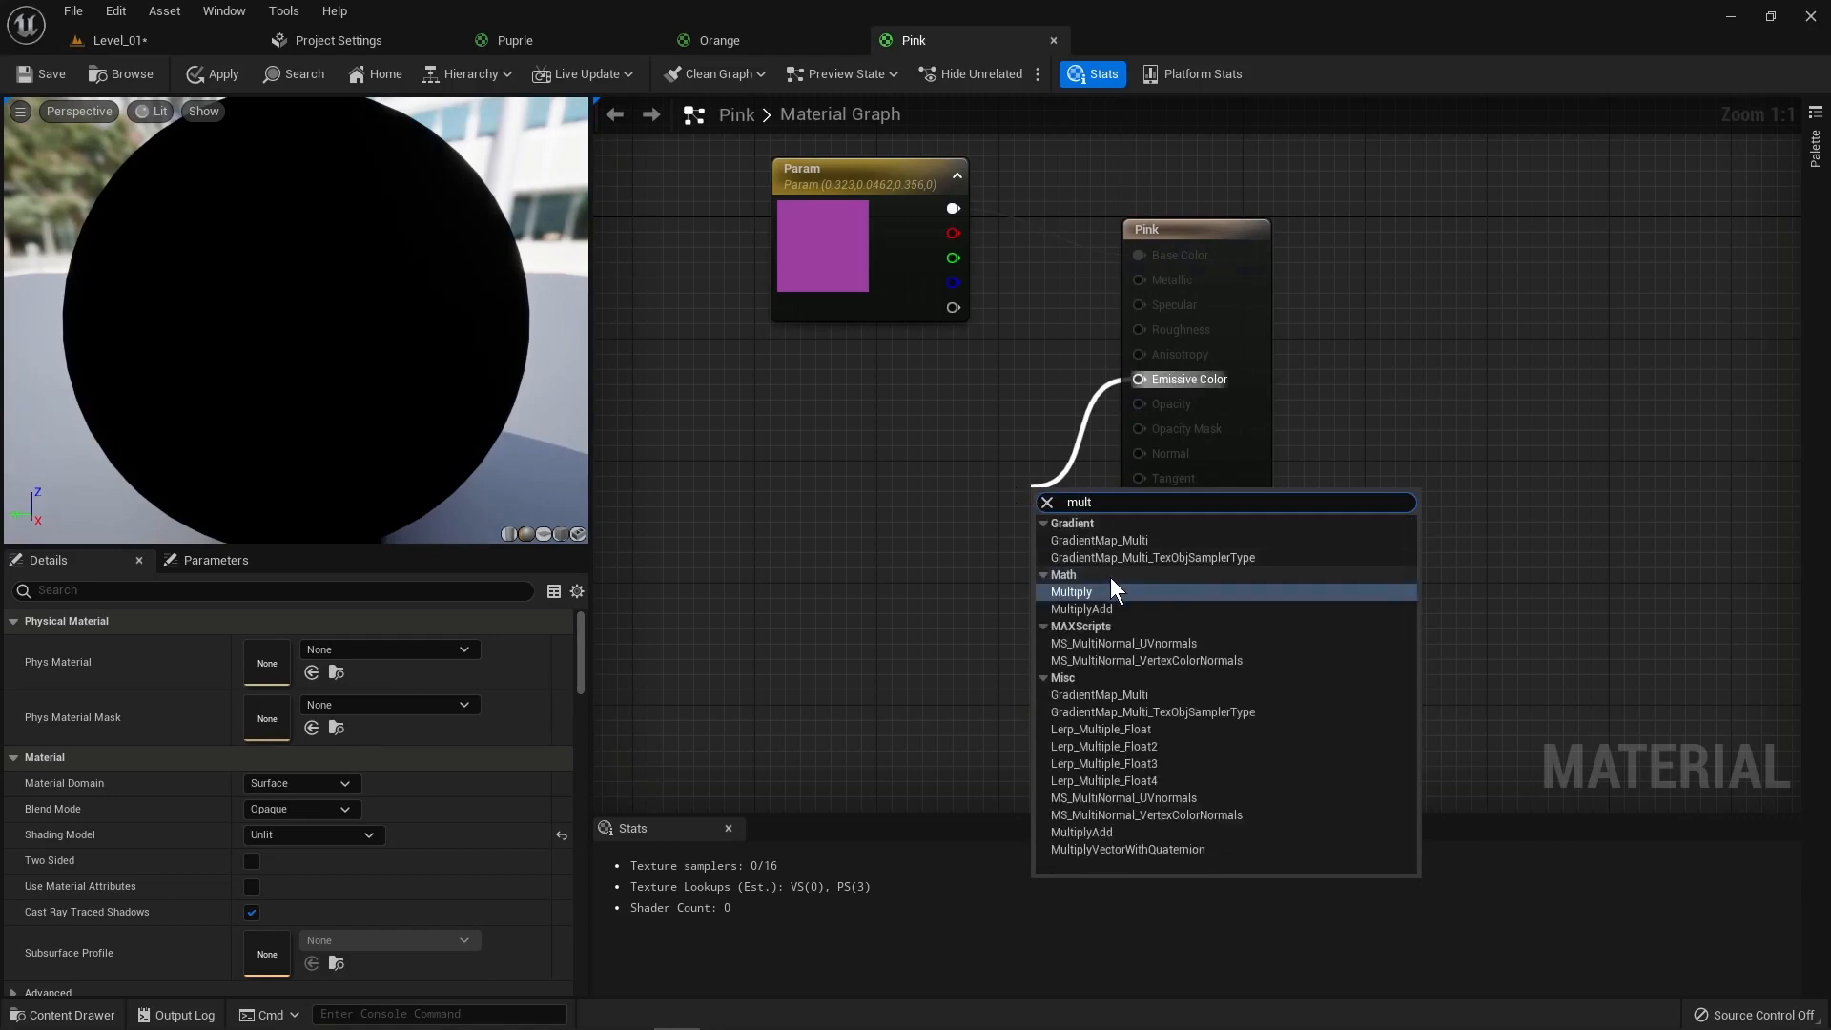
{"action": "left_click", "coordinate": [1112, 591]}
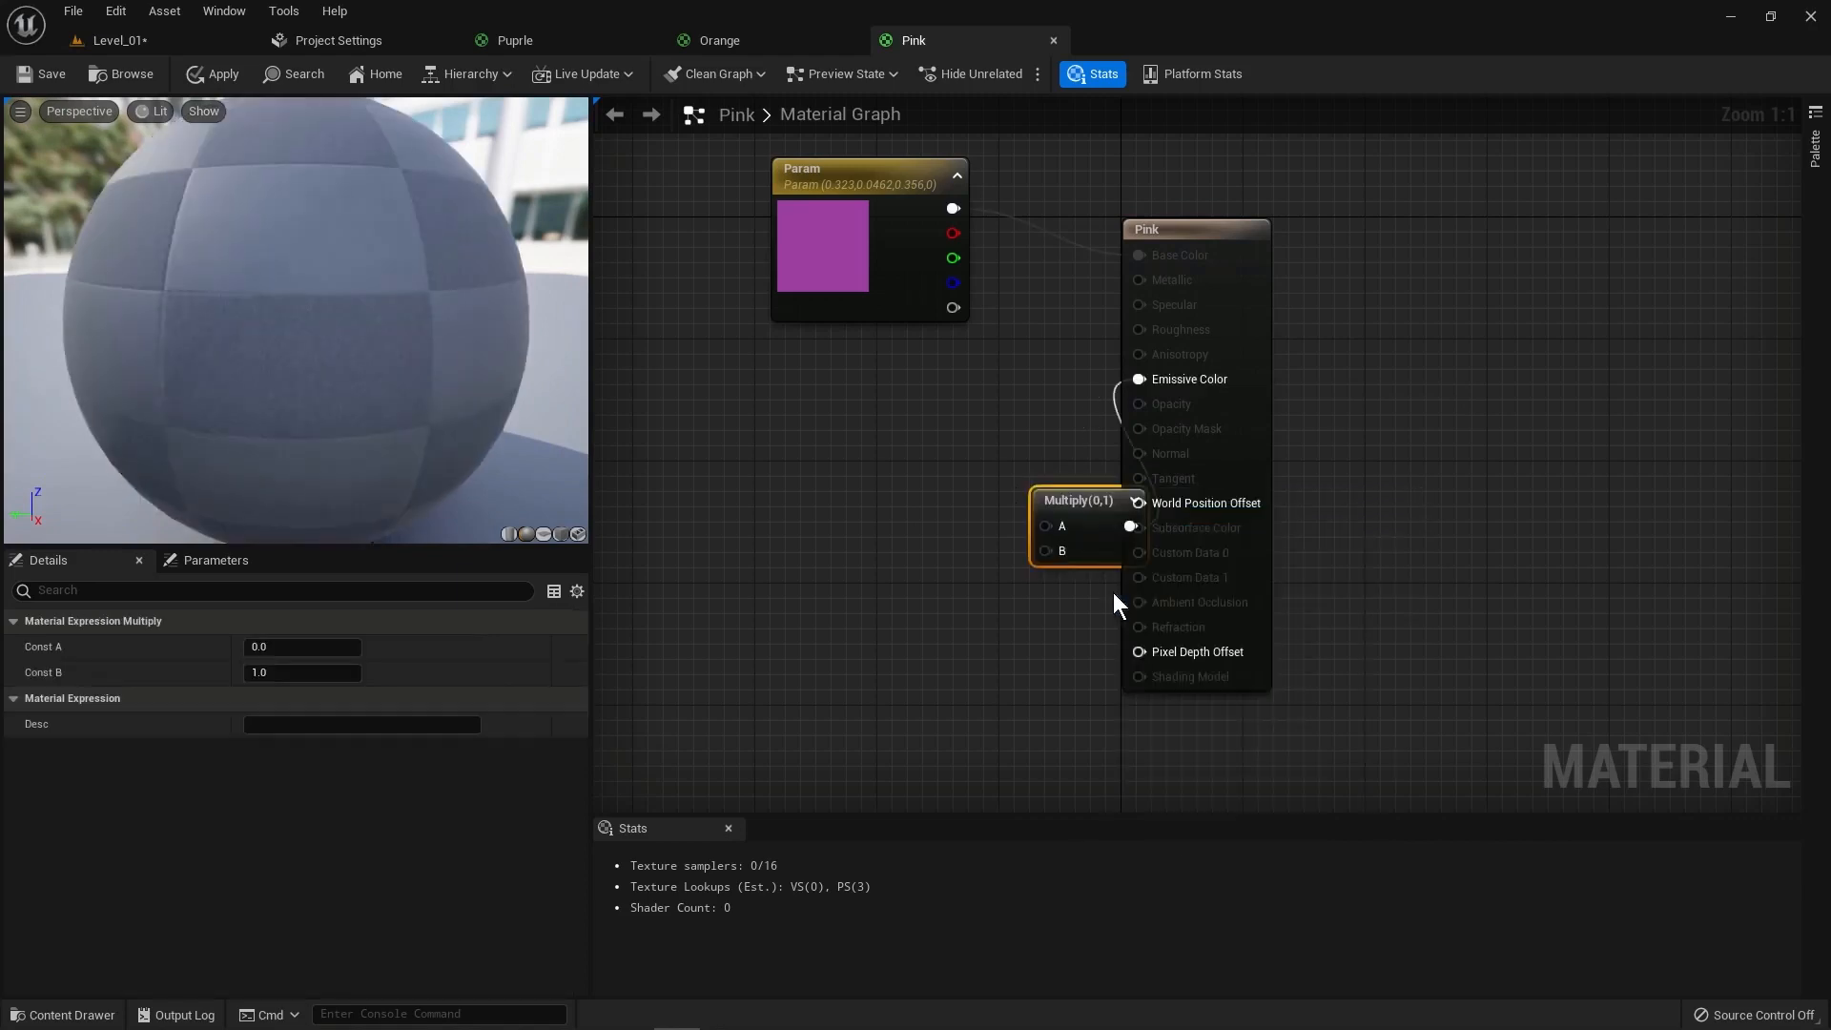
{"action": "left_click_drag", "start_coordinate": [1077, 506], "coordinate": [986, 495]}
{"action": "left_click_drag", "start_coordinate": [938, 174], "coordinate": [958, 517]}
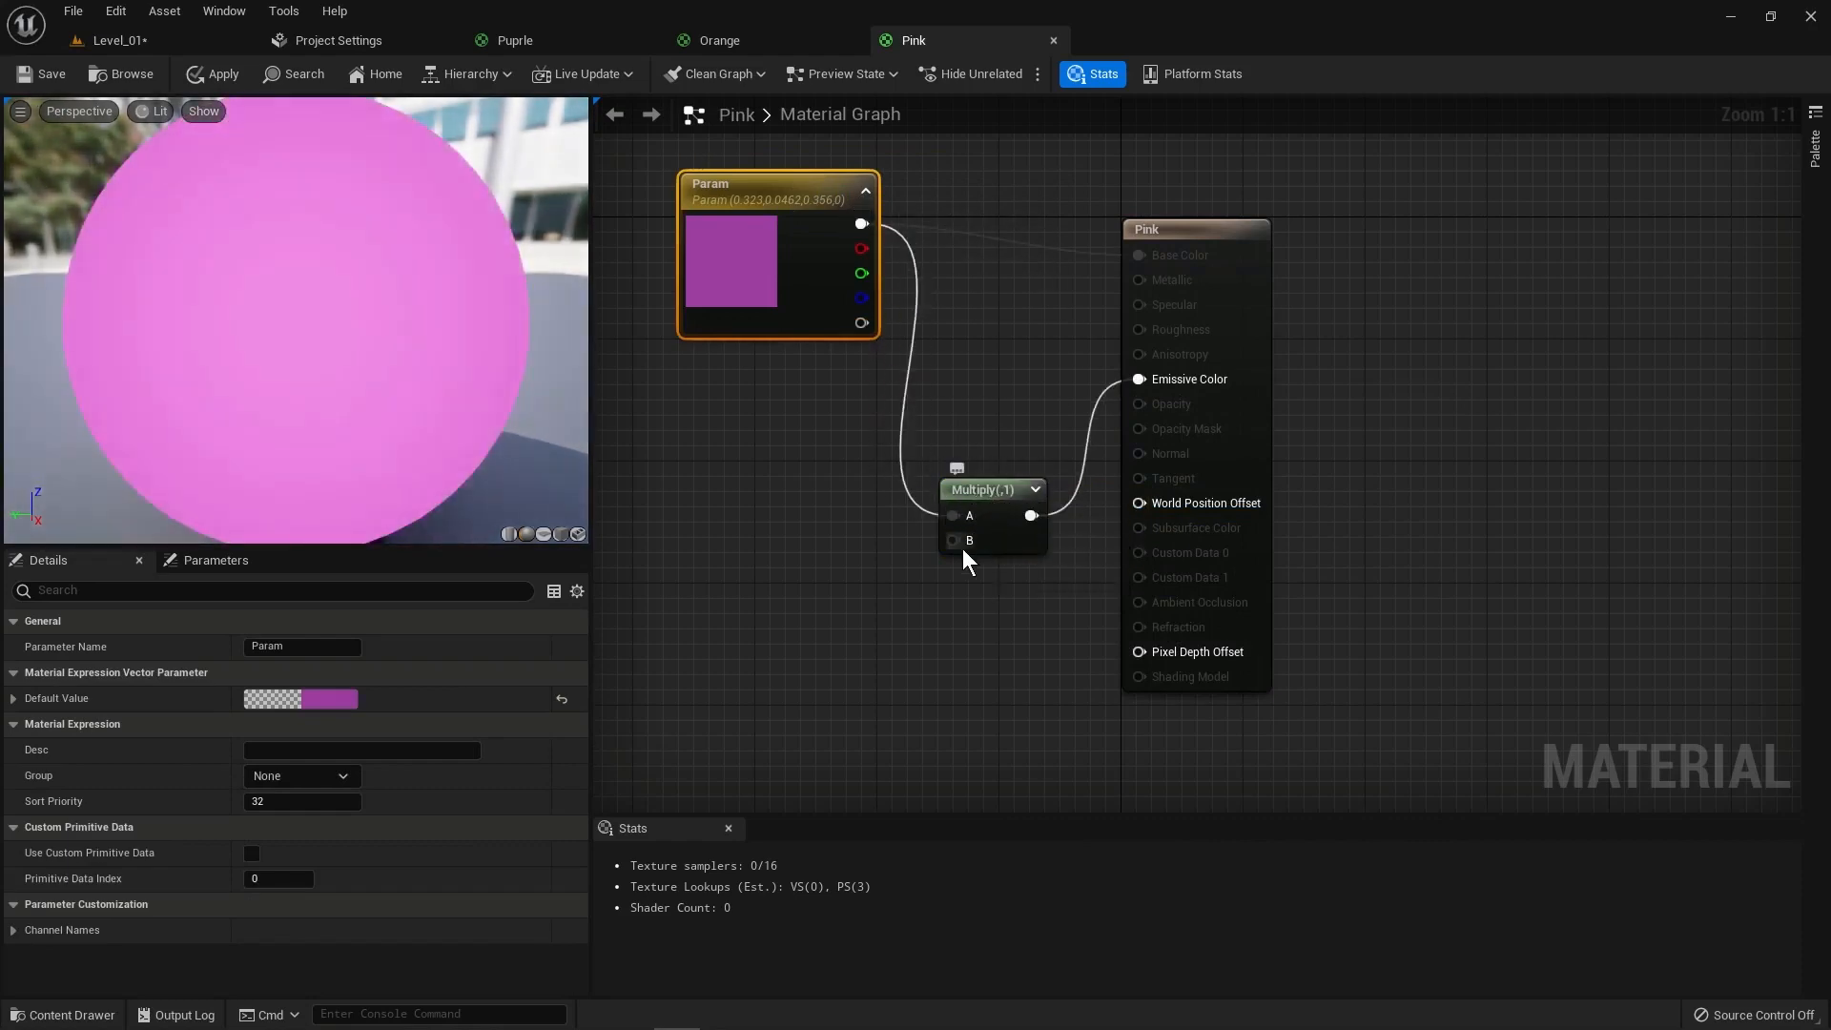
Step: Promote the Pink material's Multiply B input to a parameter named "Intensity" and place it below the Param node
{"action": "right_click", "coordinate": [964, 542]}
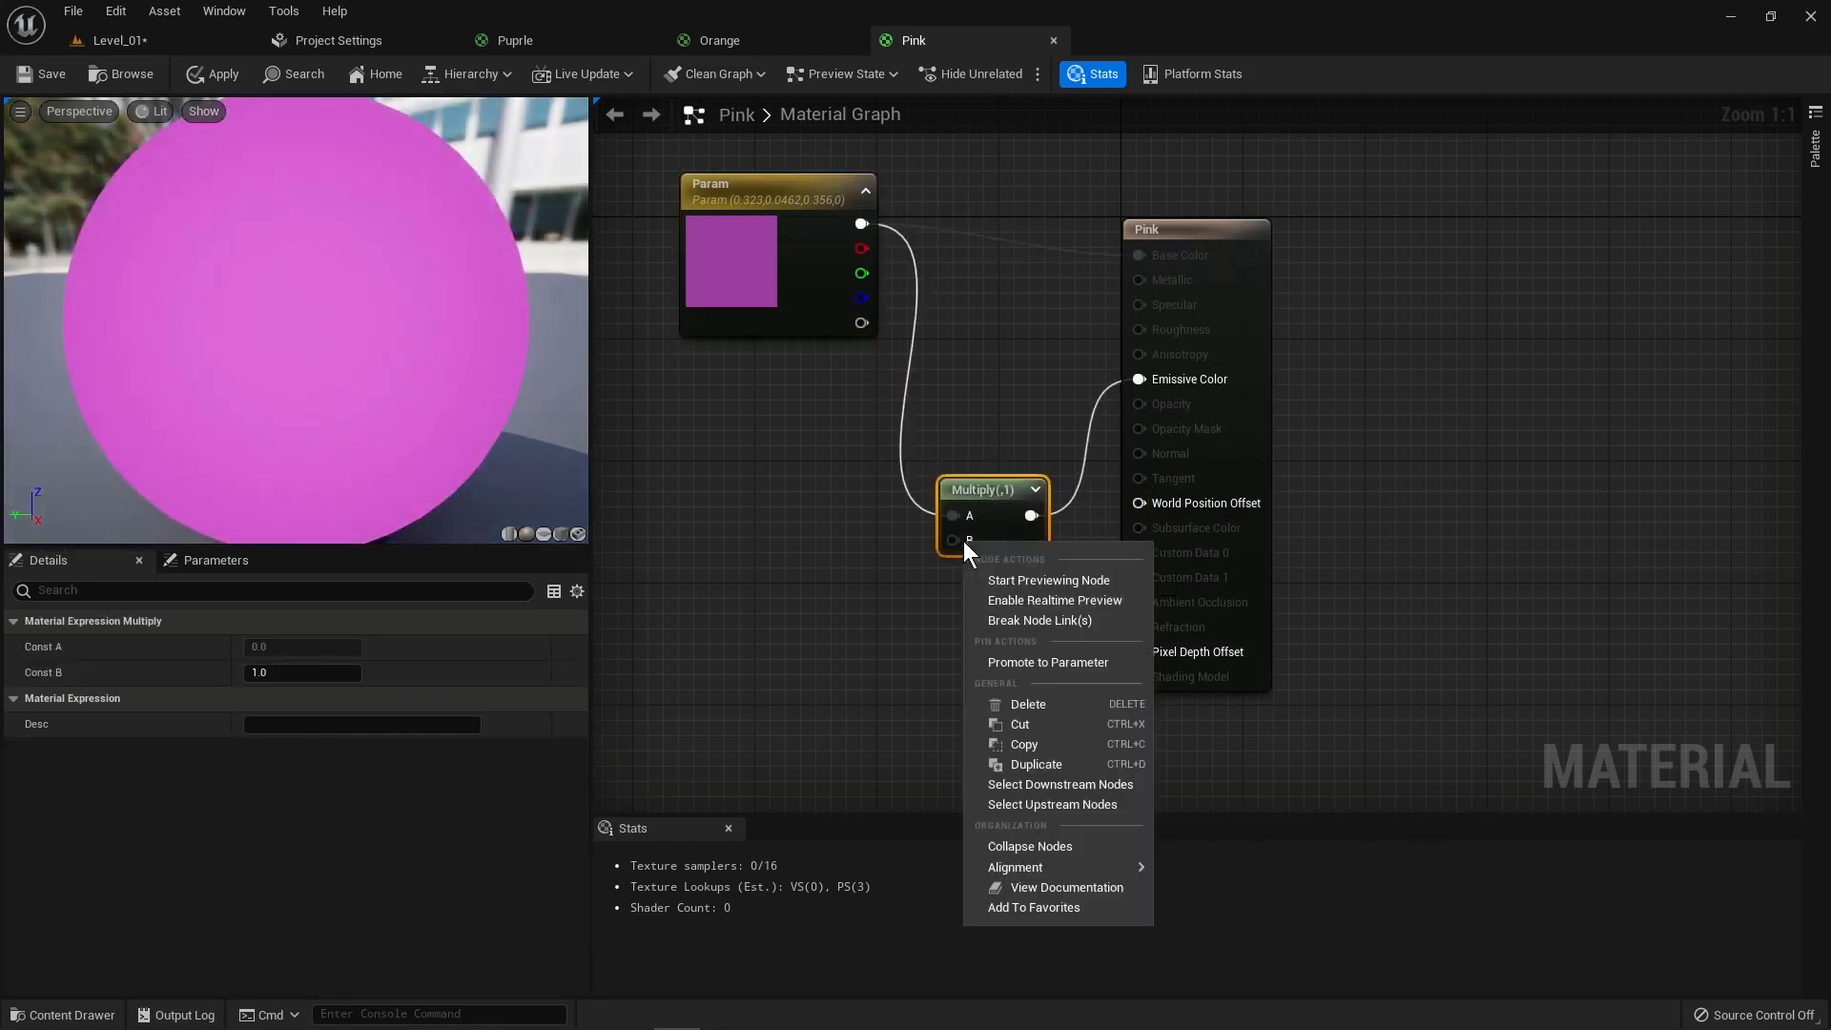
{"action": "left_click", "coordinate": [1030, 662]}
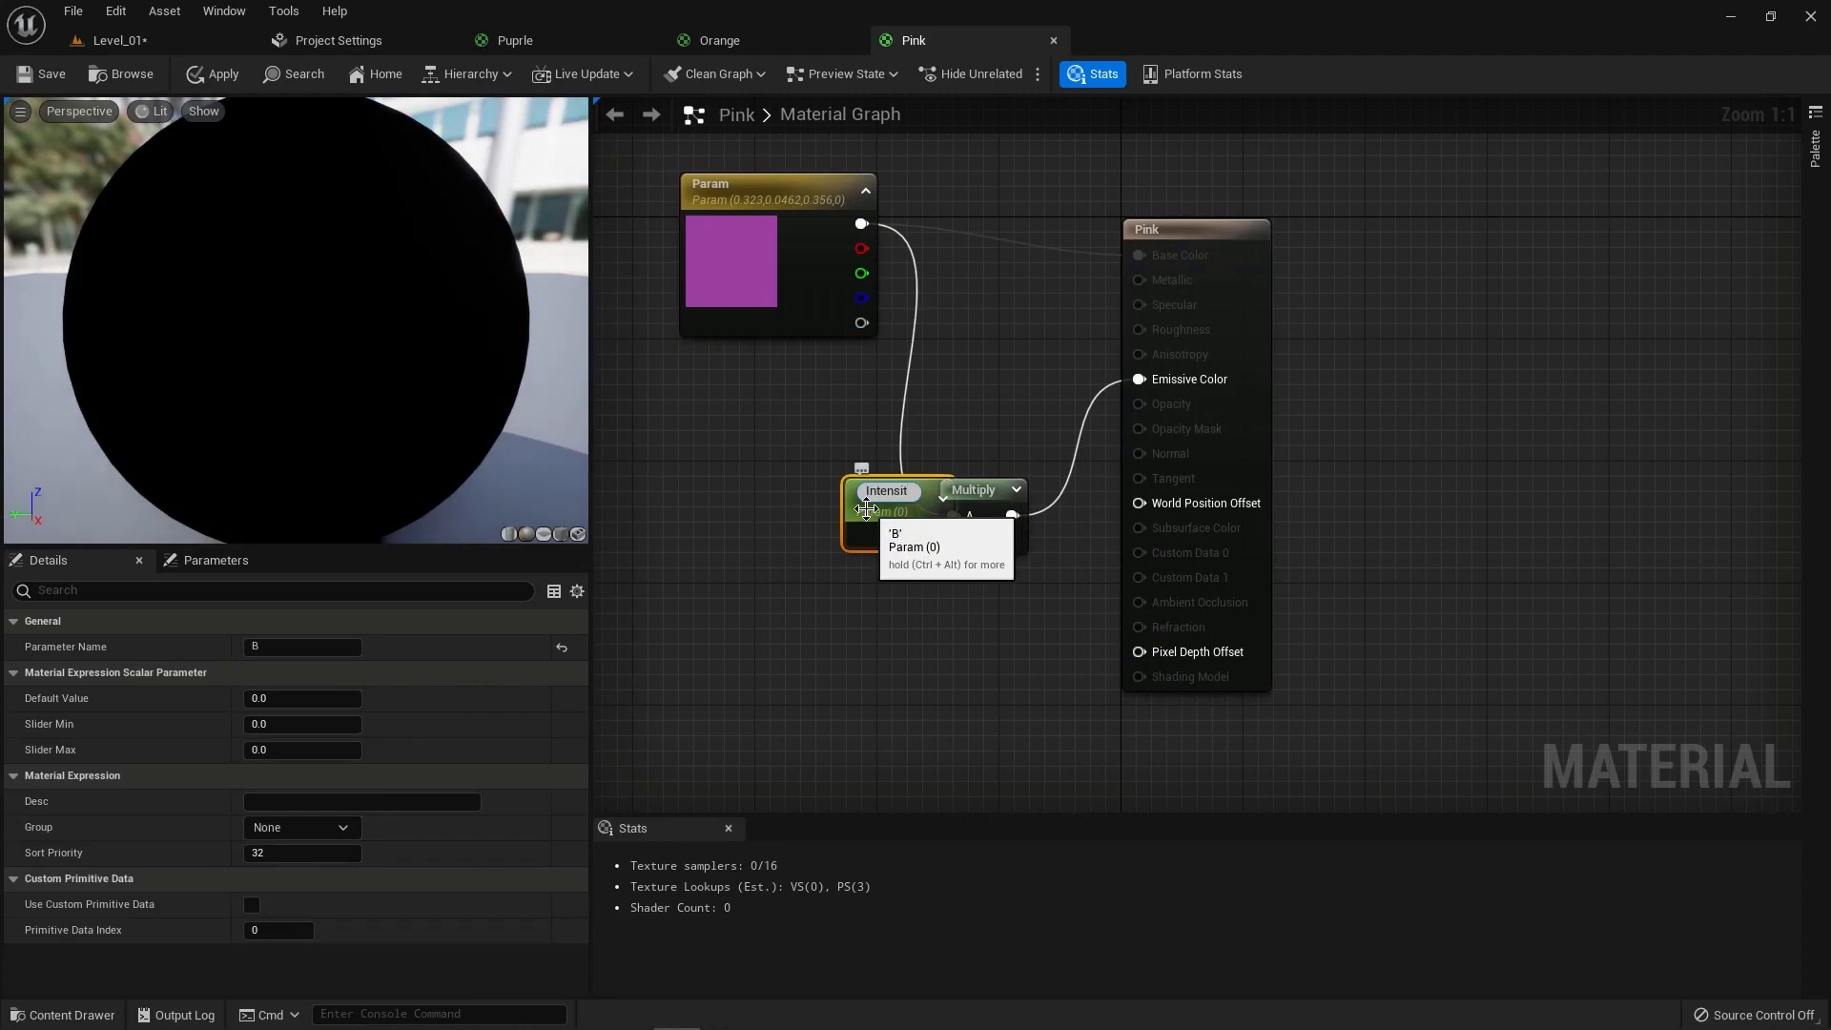
{"action": "left_click_drag", "start_coordinate": [865, 511], "coordinate": [707, 570]}
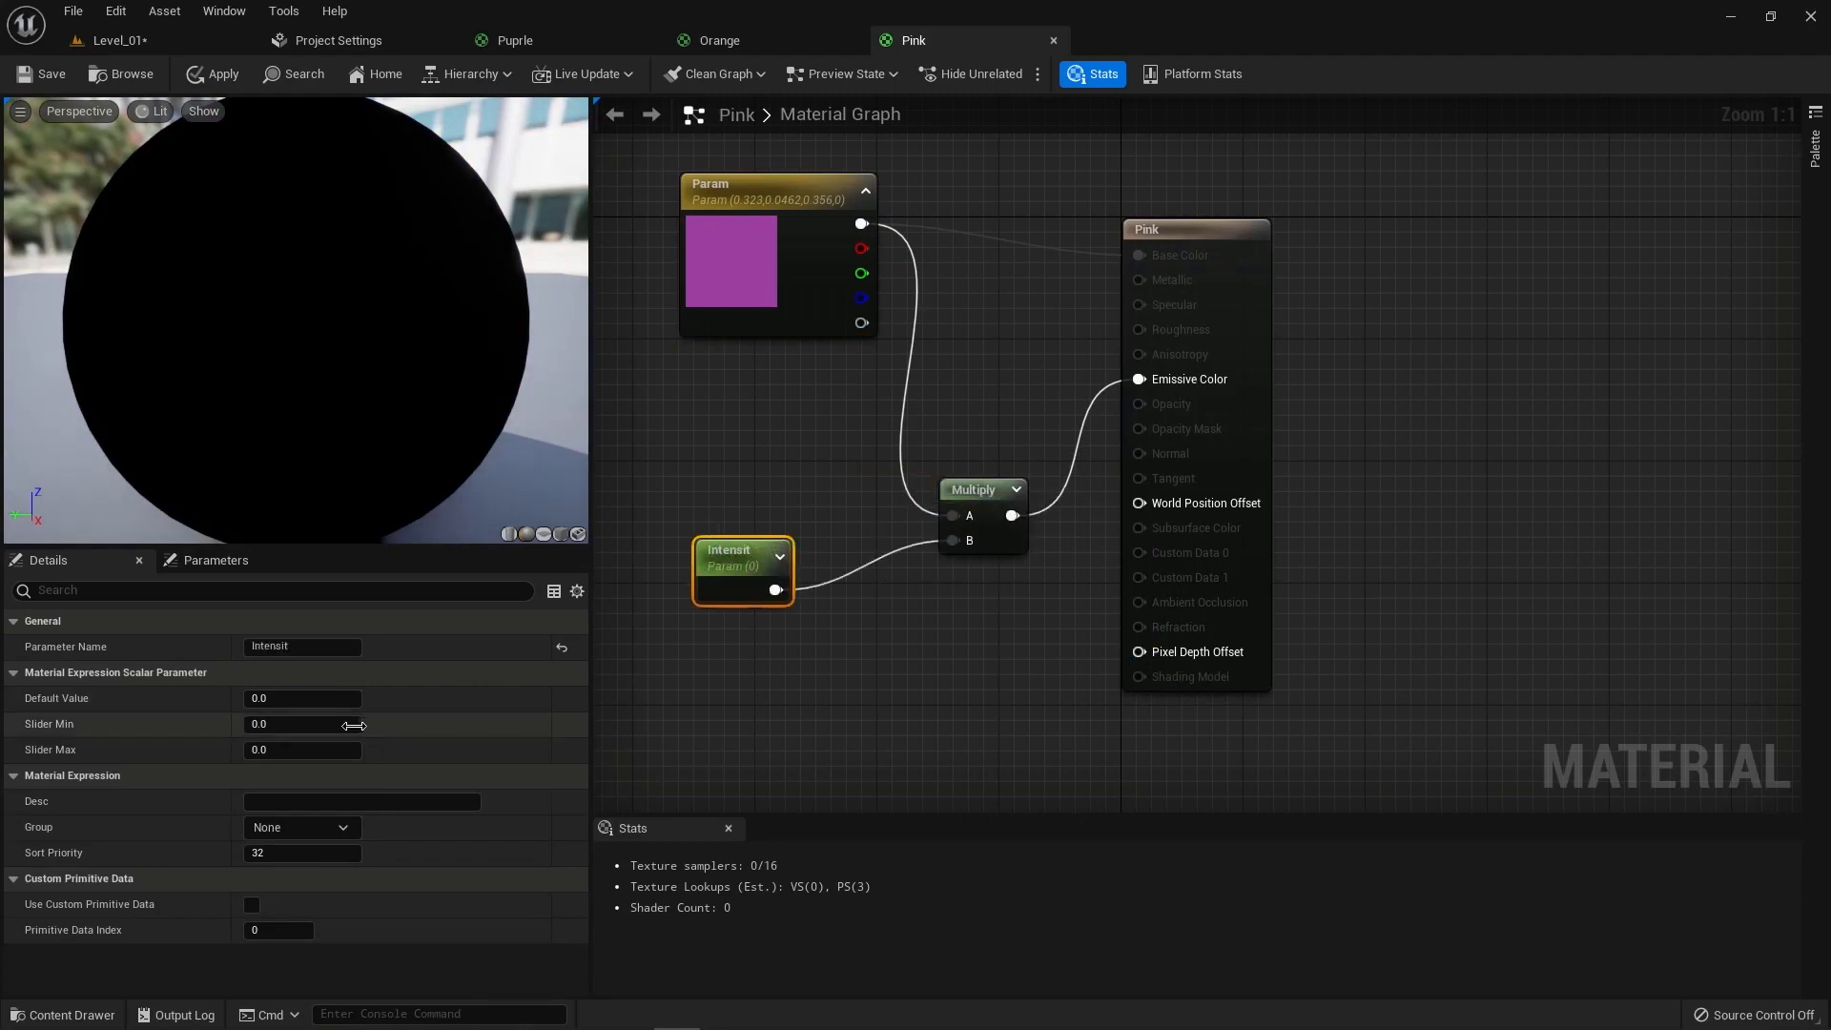
{"action": "left_click", "coordinate": [317, 648]}
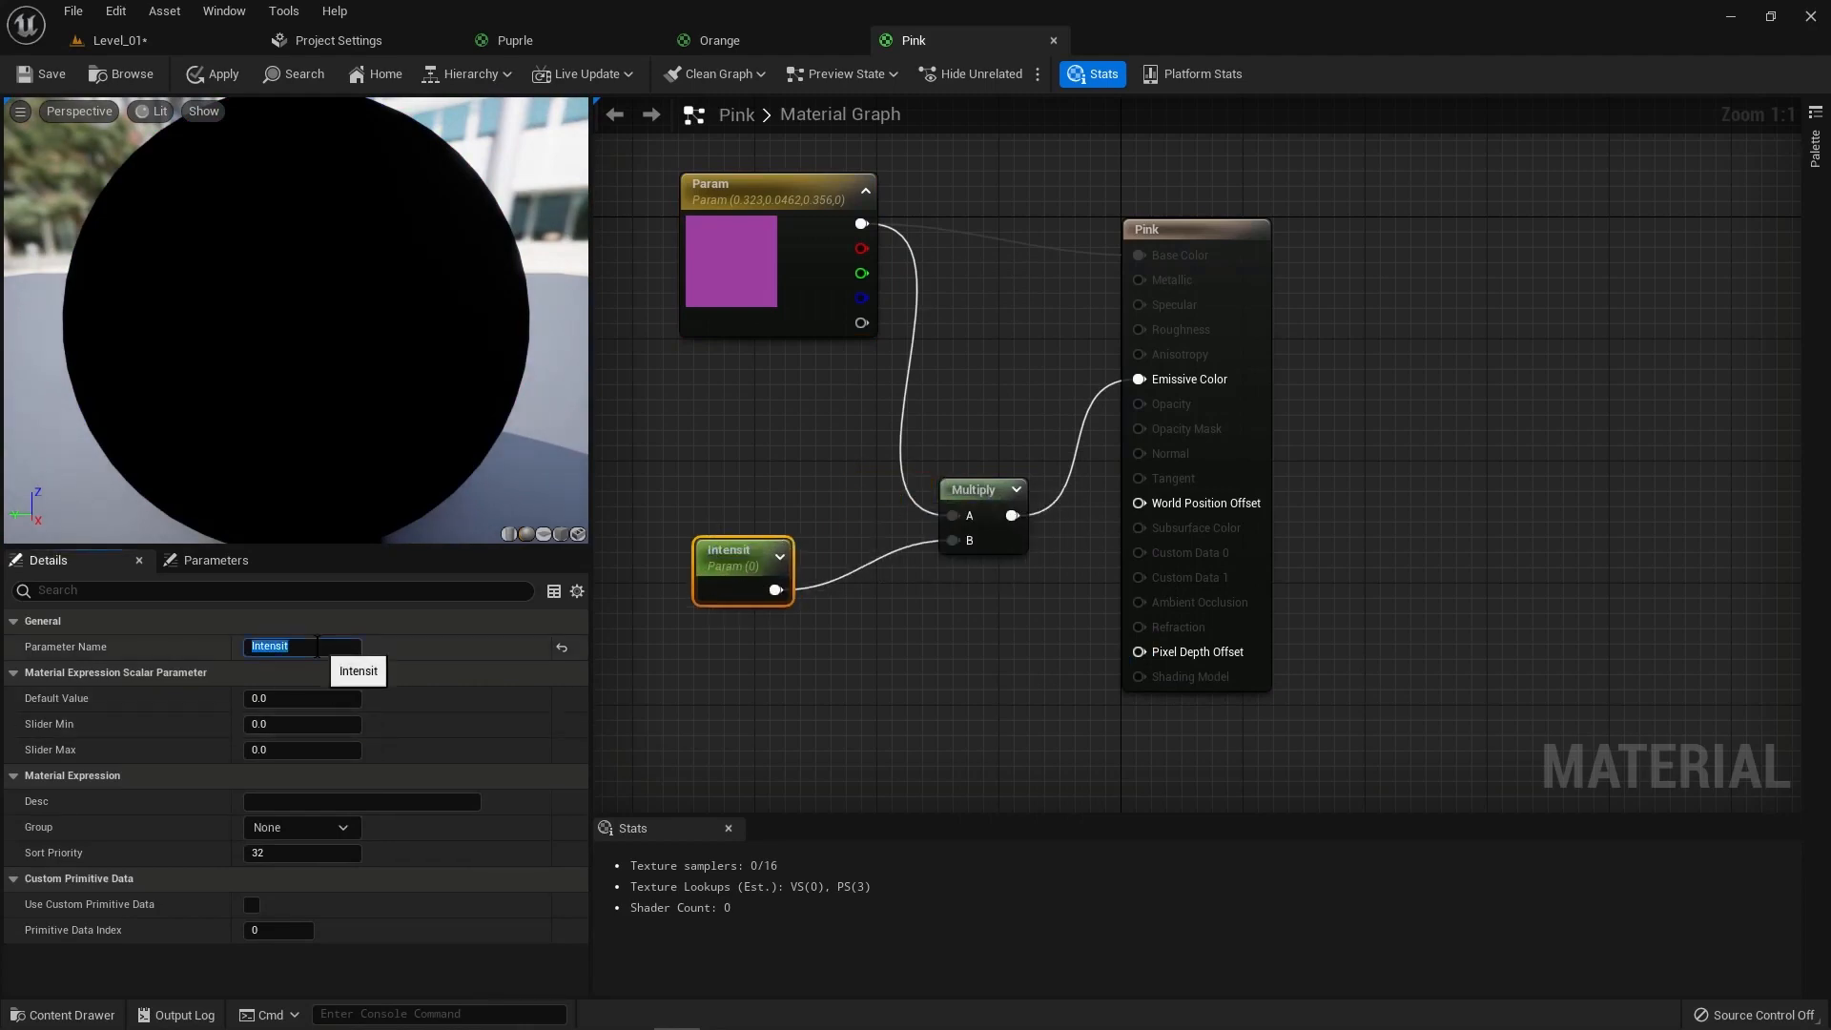
{"action": "type", "text": "Intensity"}
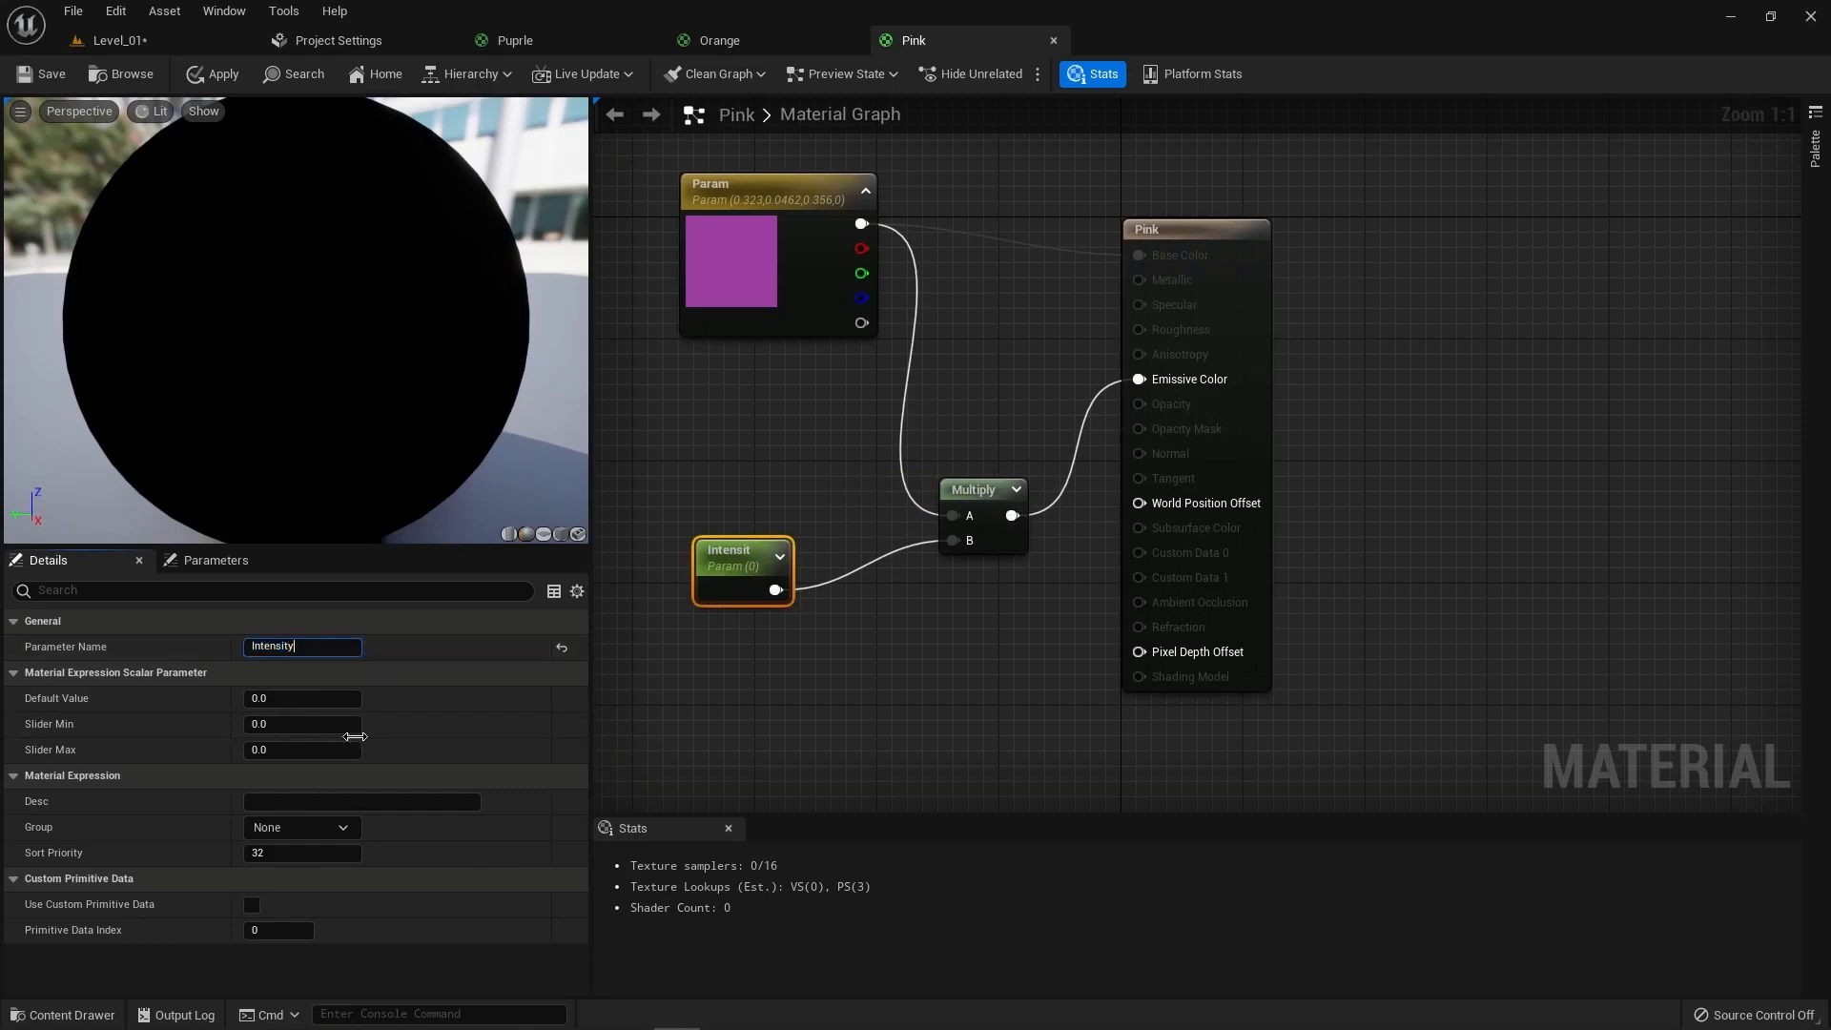
Step: Set the Pink material's Intensity default value to 30 and save the material
{"action": "key", "text": "Tab"}
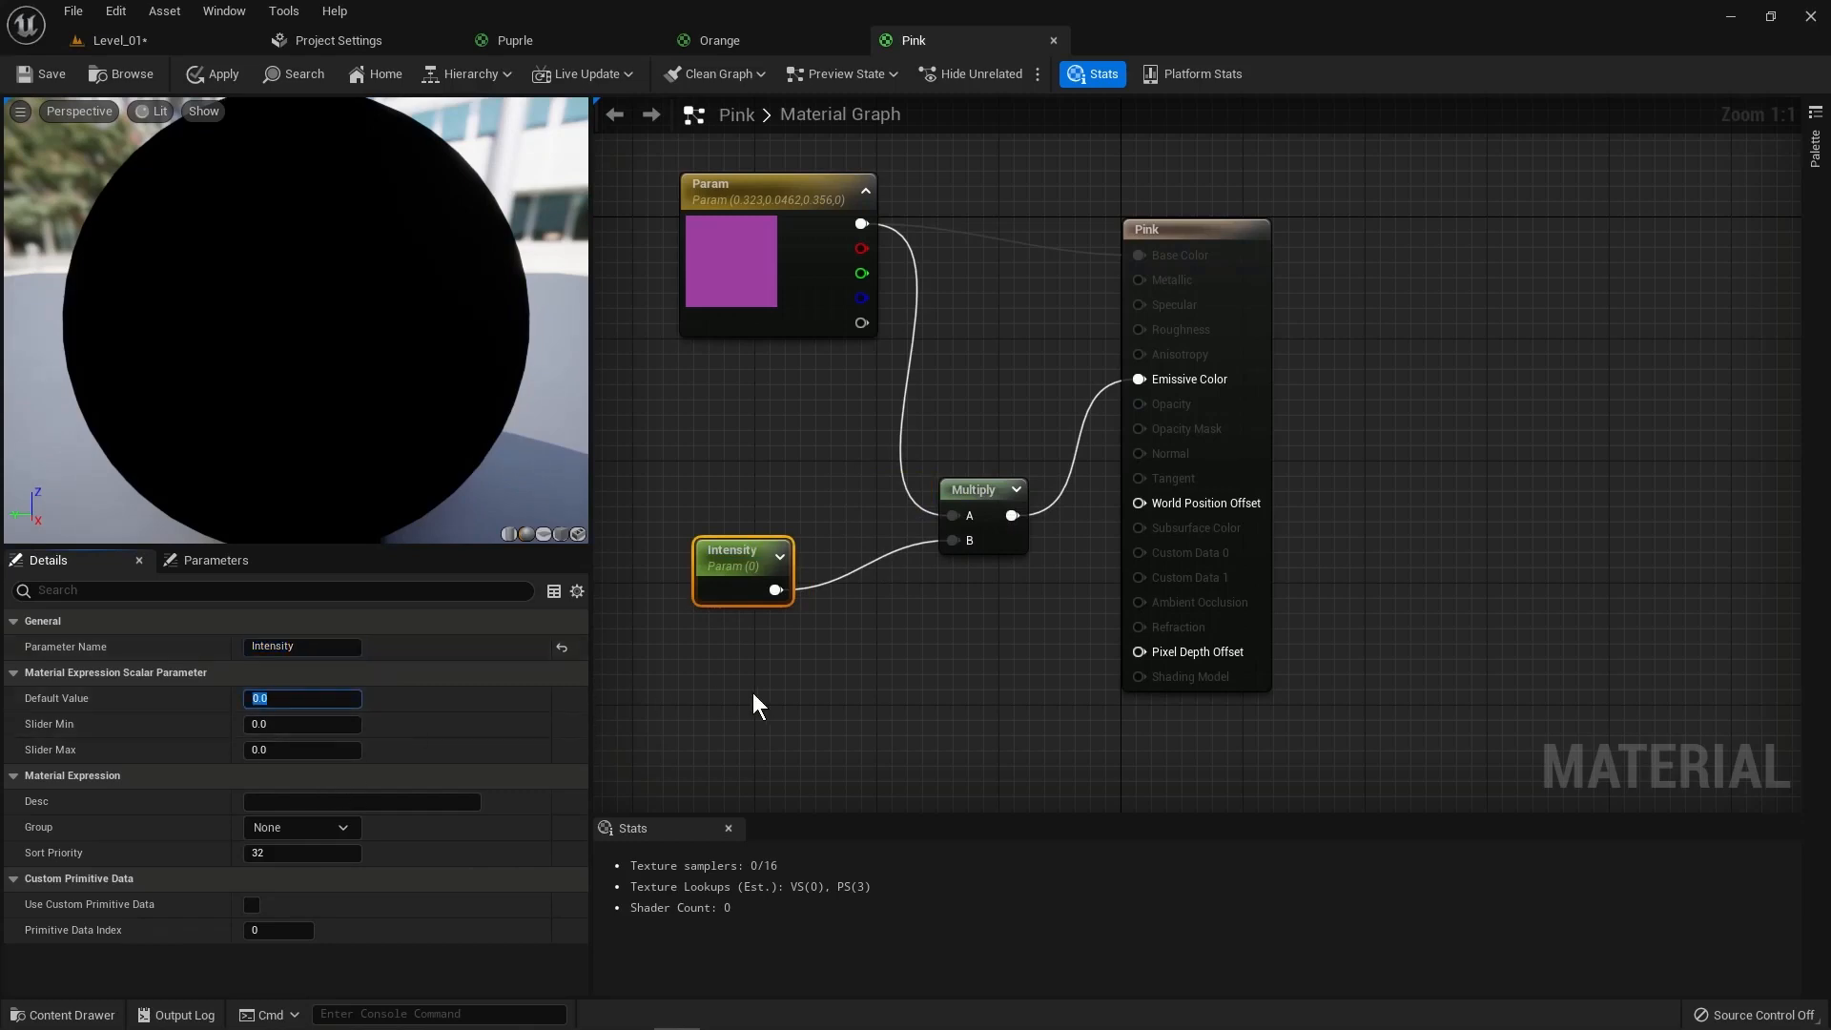
{"action": "key", "text": "Return"}
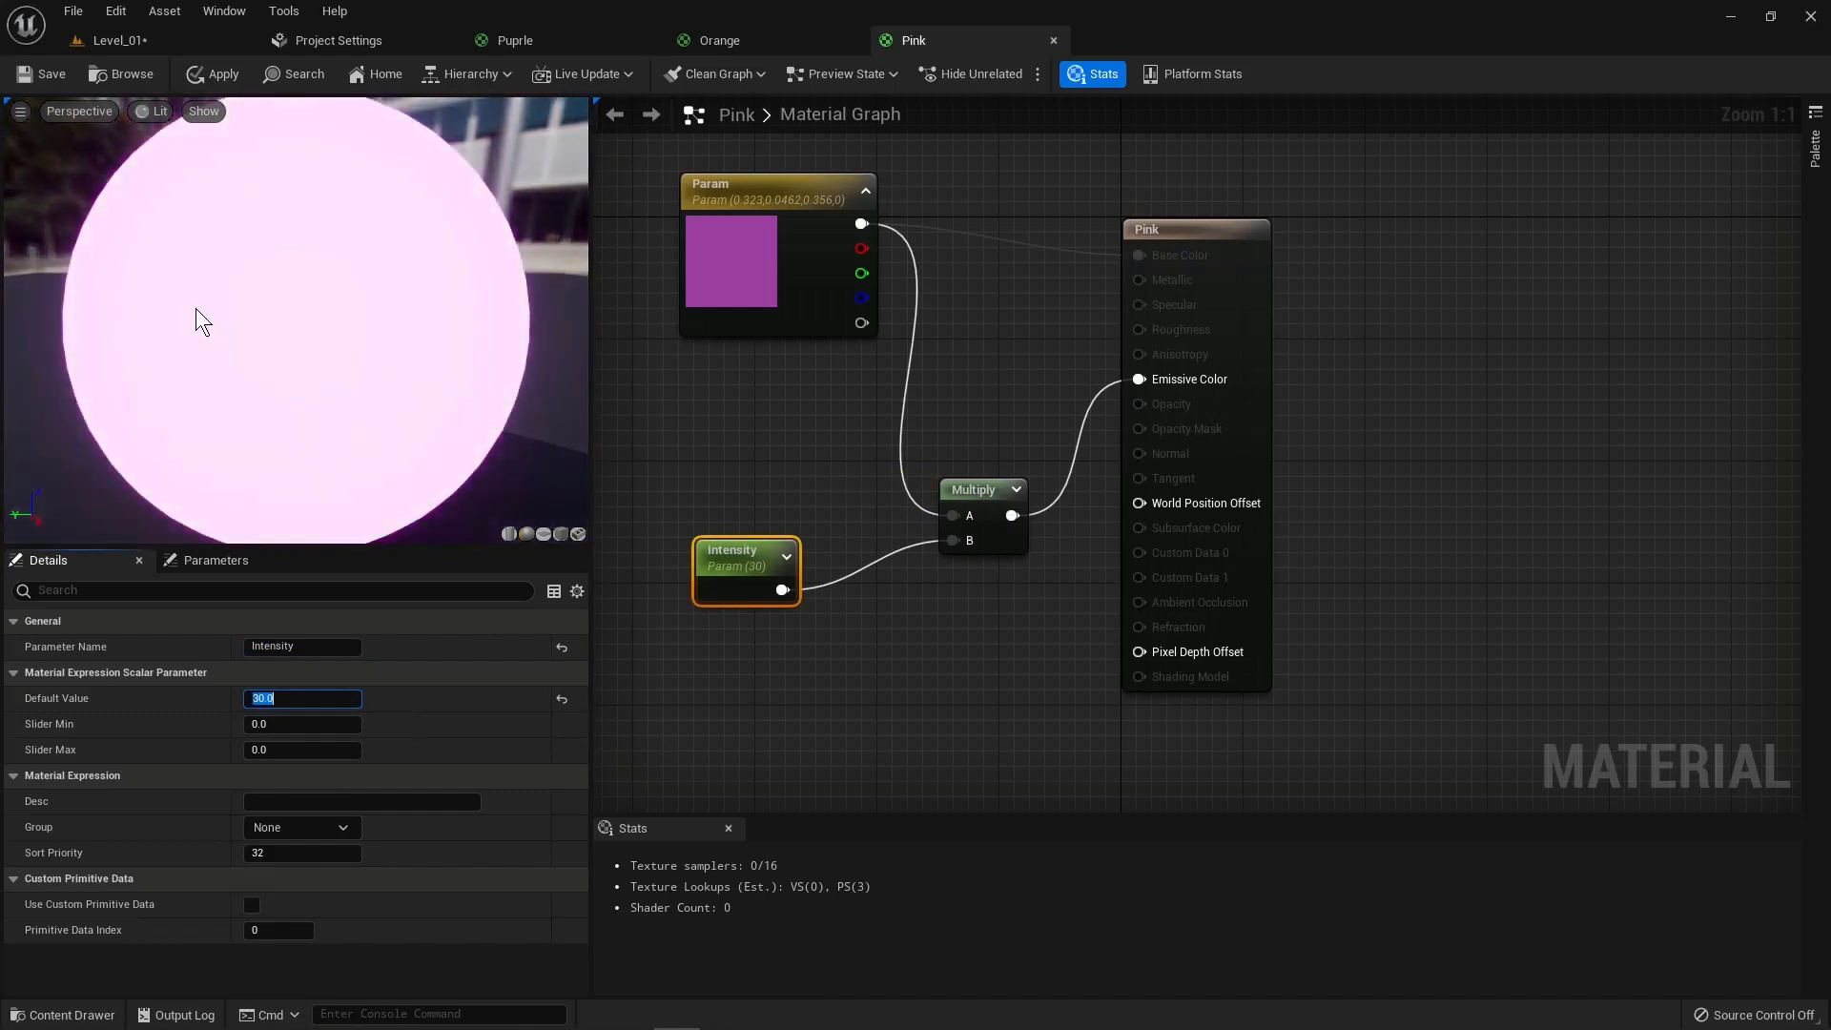
{"action": "left_click", "coordinate": [40, 70]}
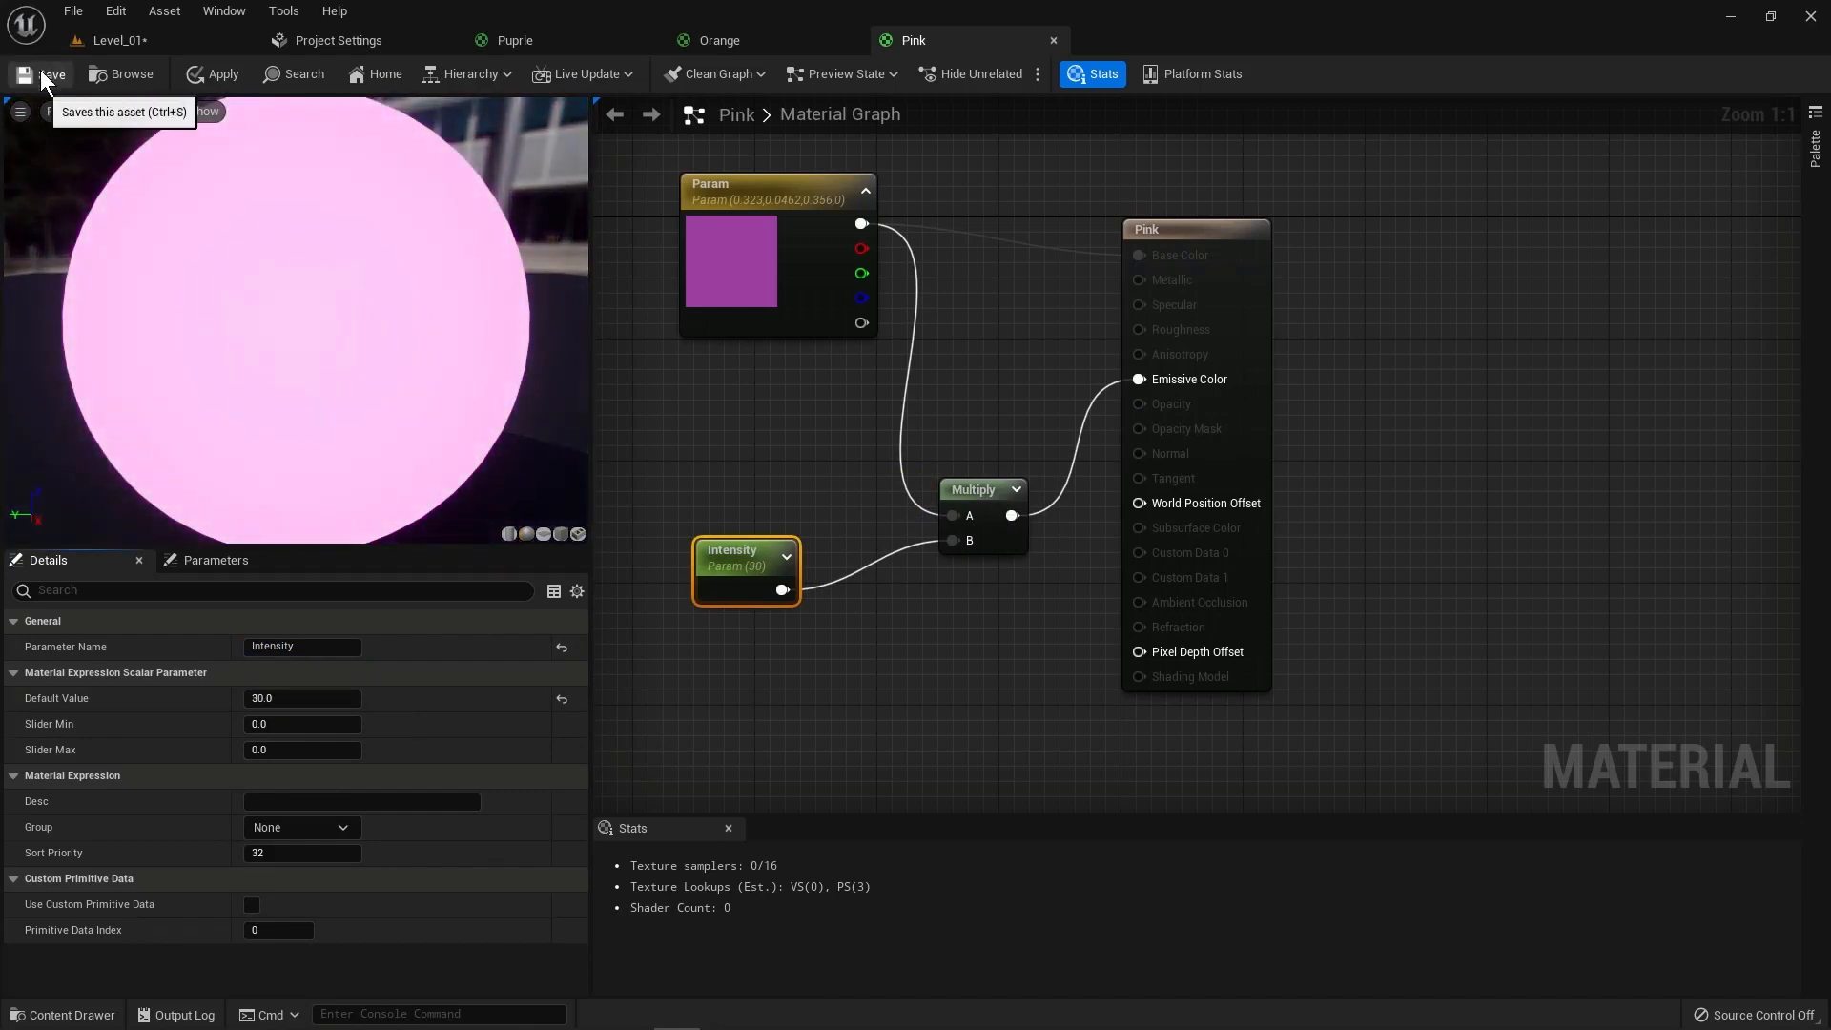
Step: Return to Level_01, open the cyan material from the project content and set its Shading Model to Unlit
{"action": "left_click", "coordinate": [141, 44]}
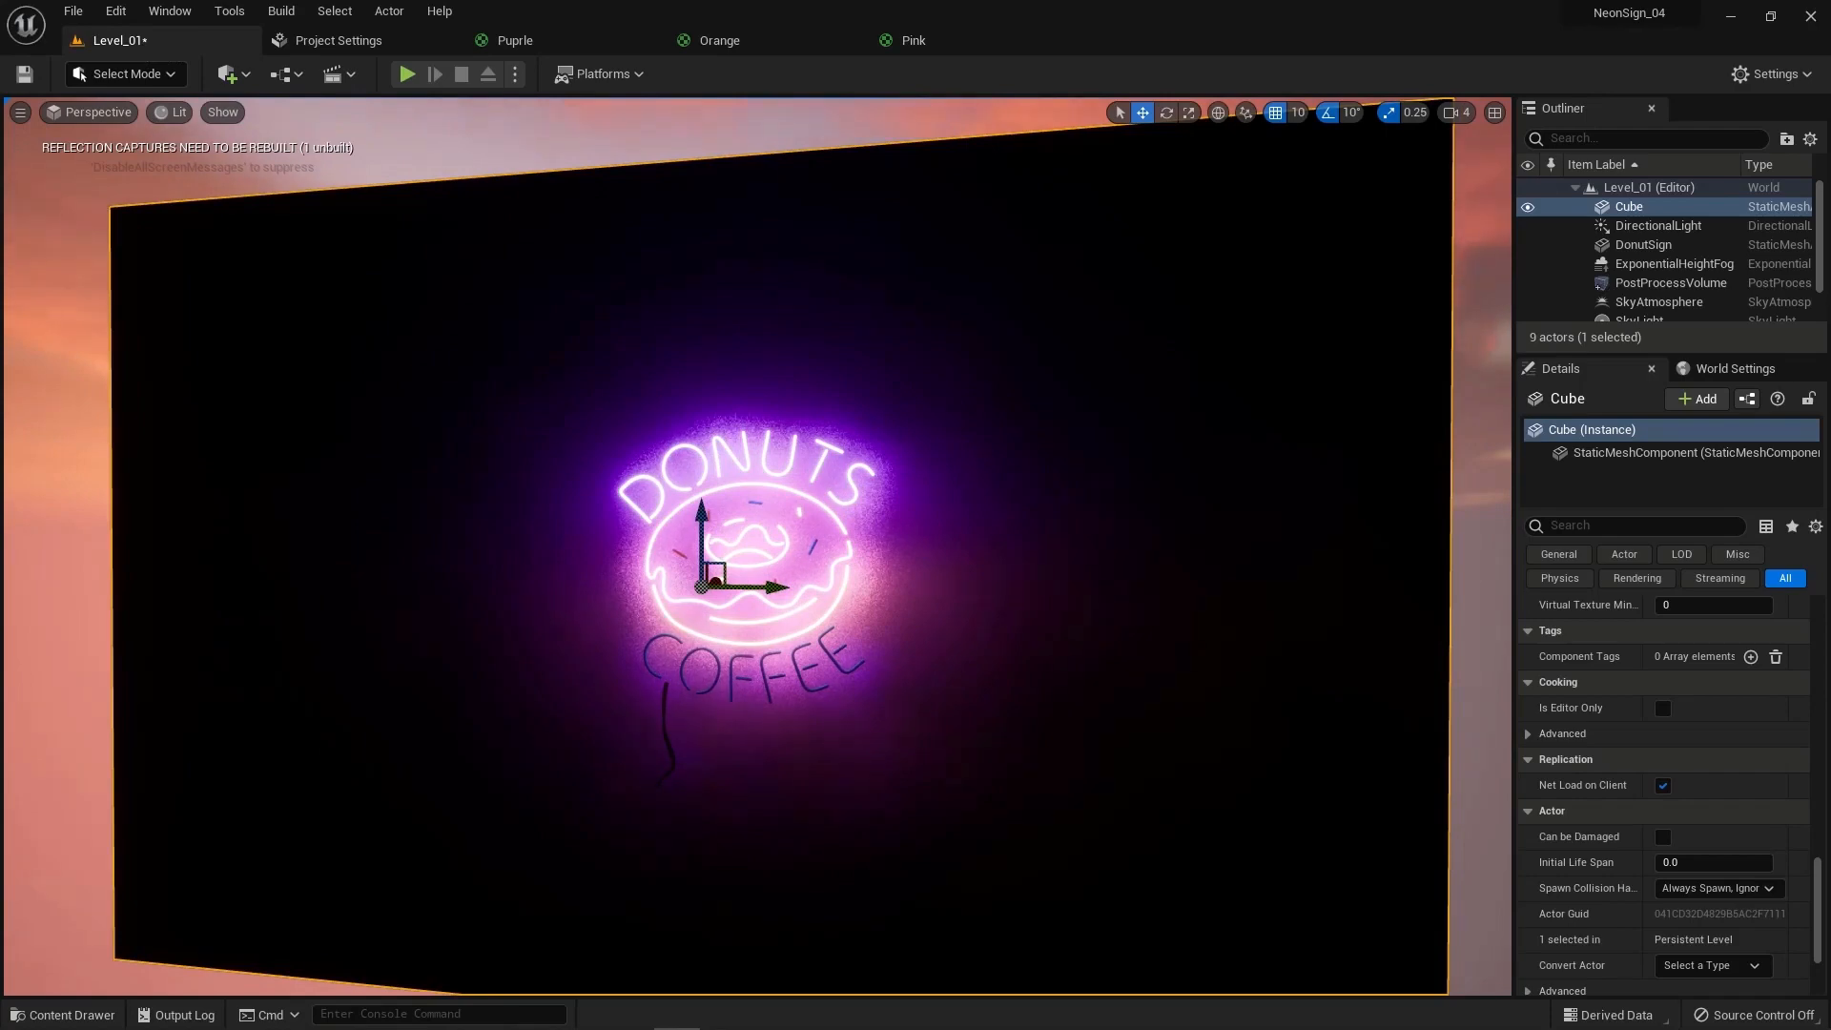
{"action": "left_click", "coordinate": [107, 1007]}
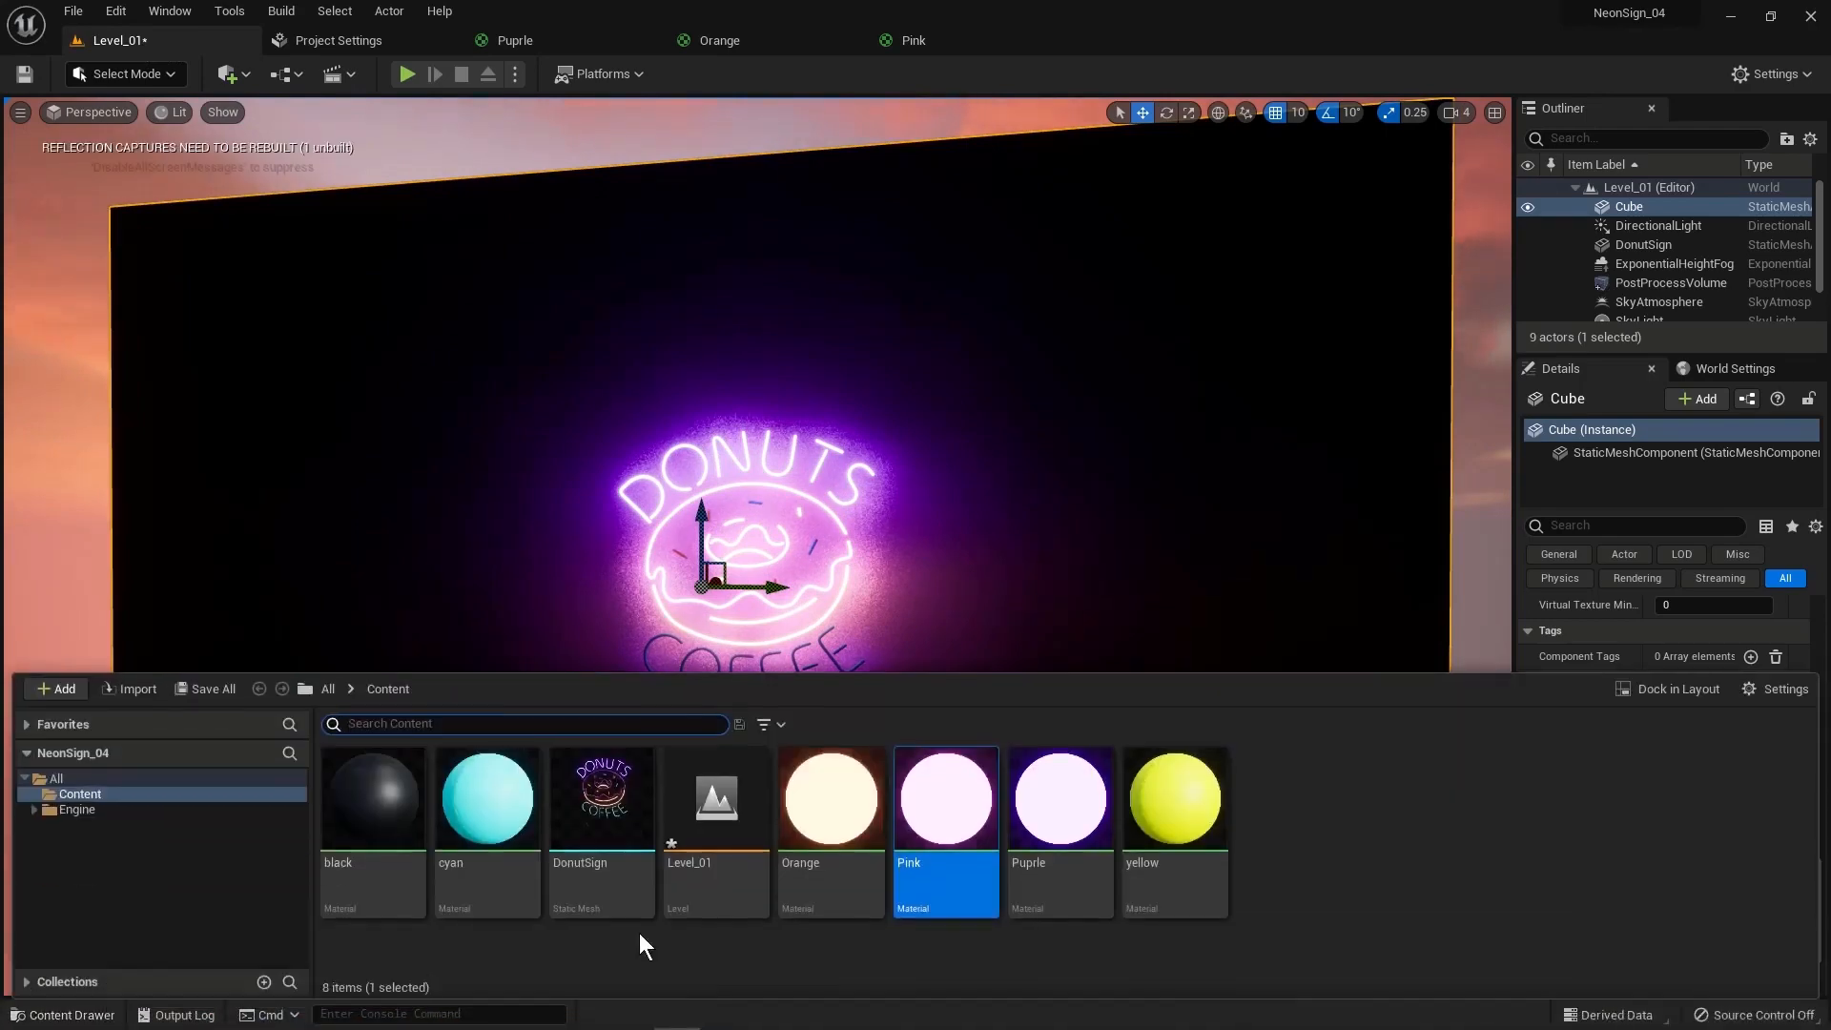
{"action": "double_click", "coordinate": [484, 802]}
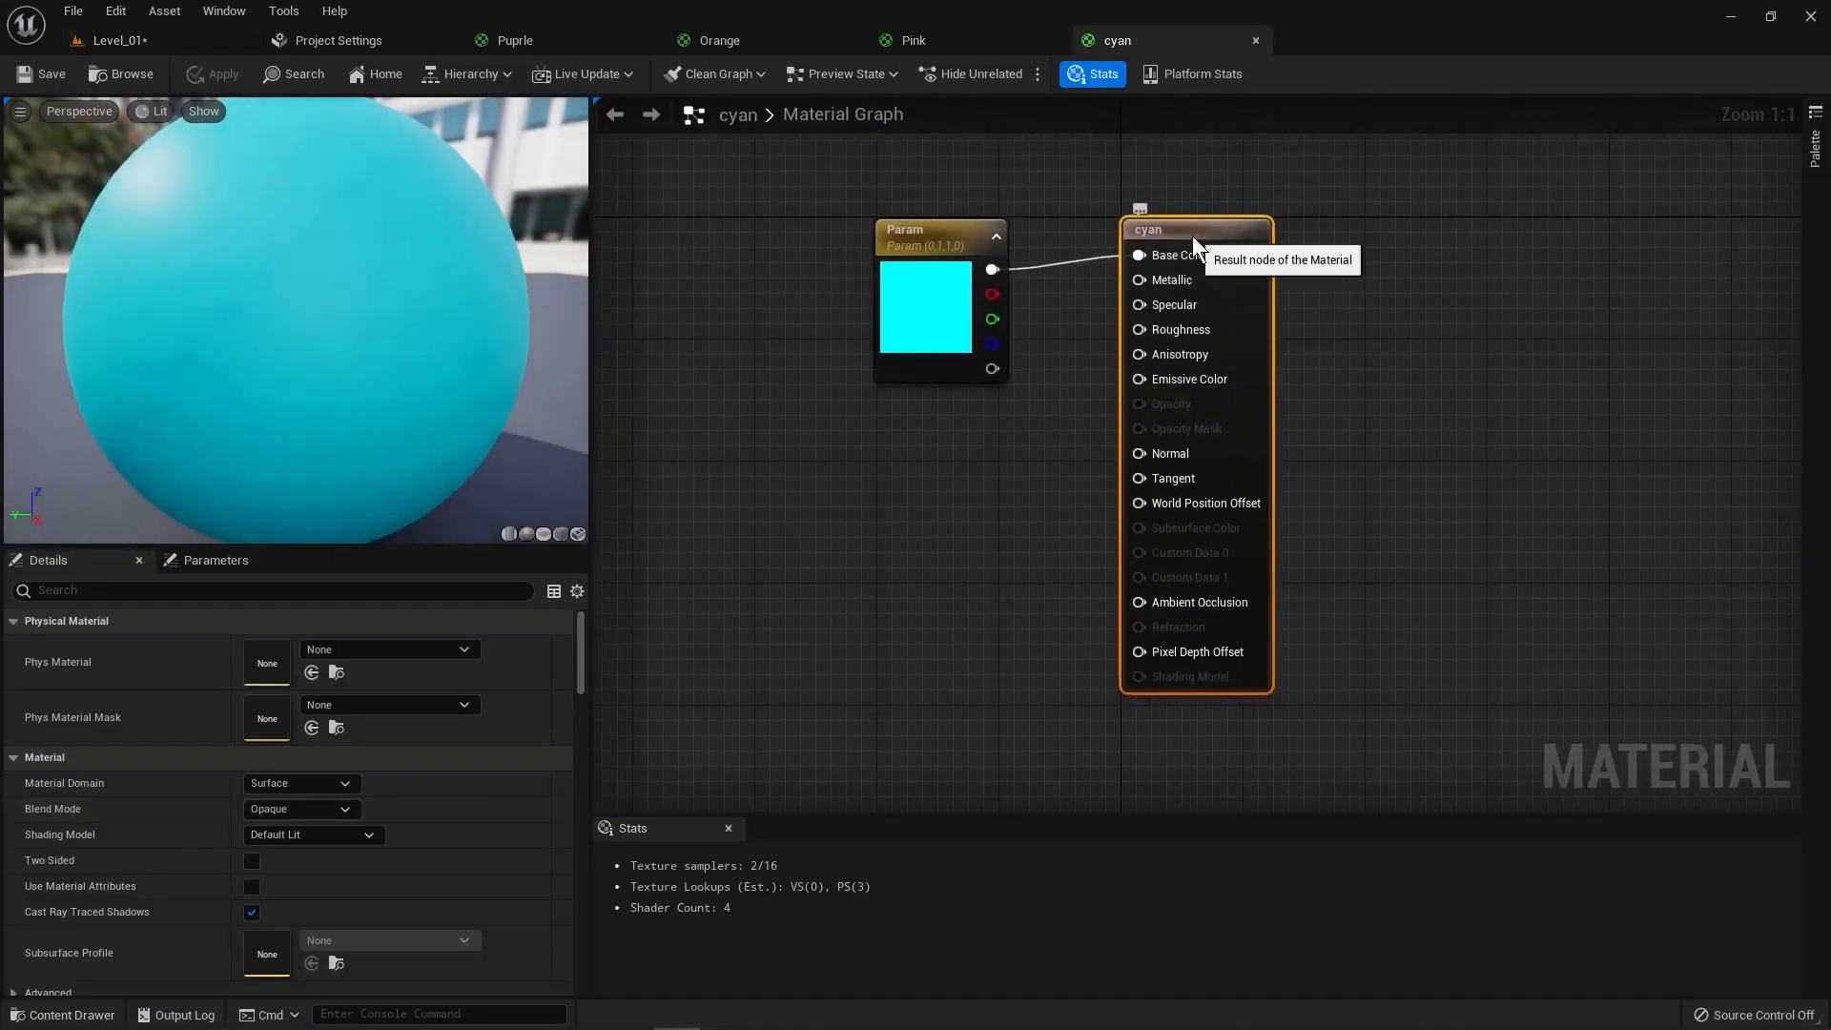
{"action": "left_click", "coordinate": [368, 834]}
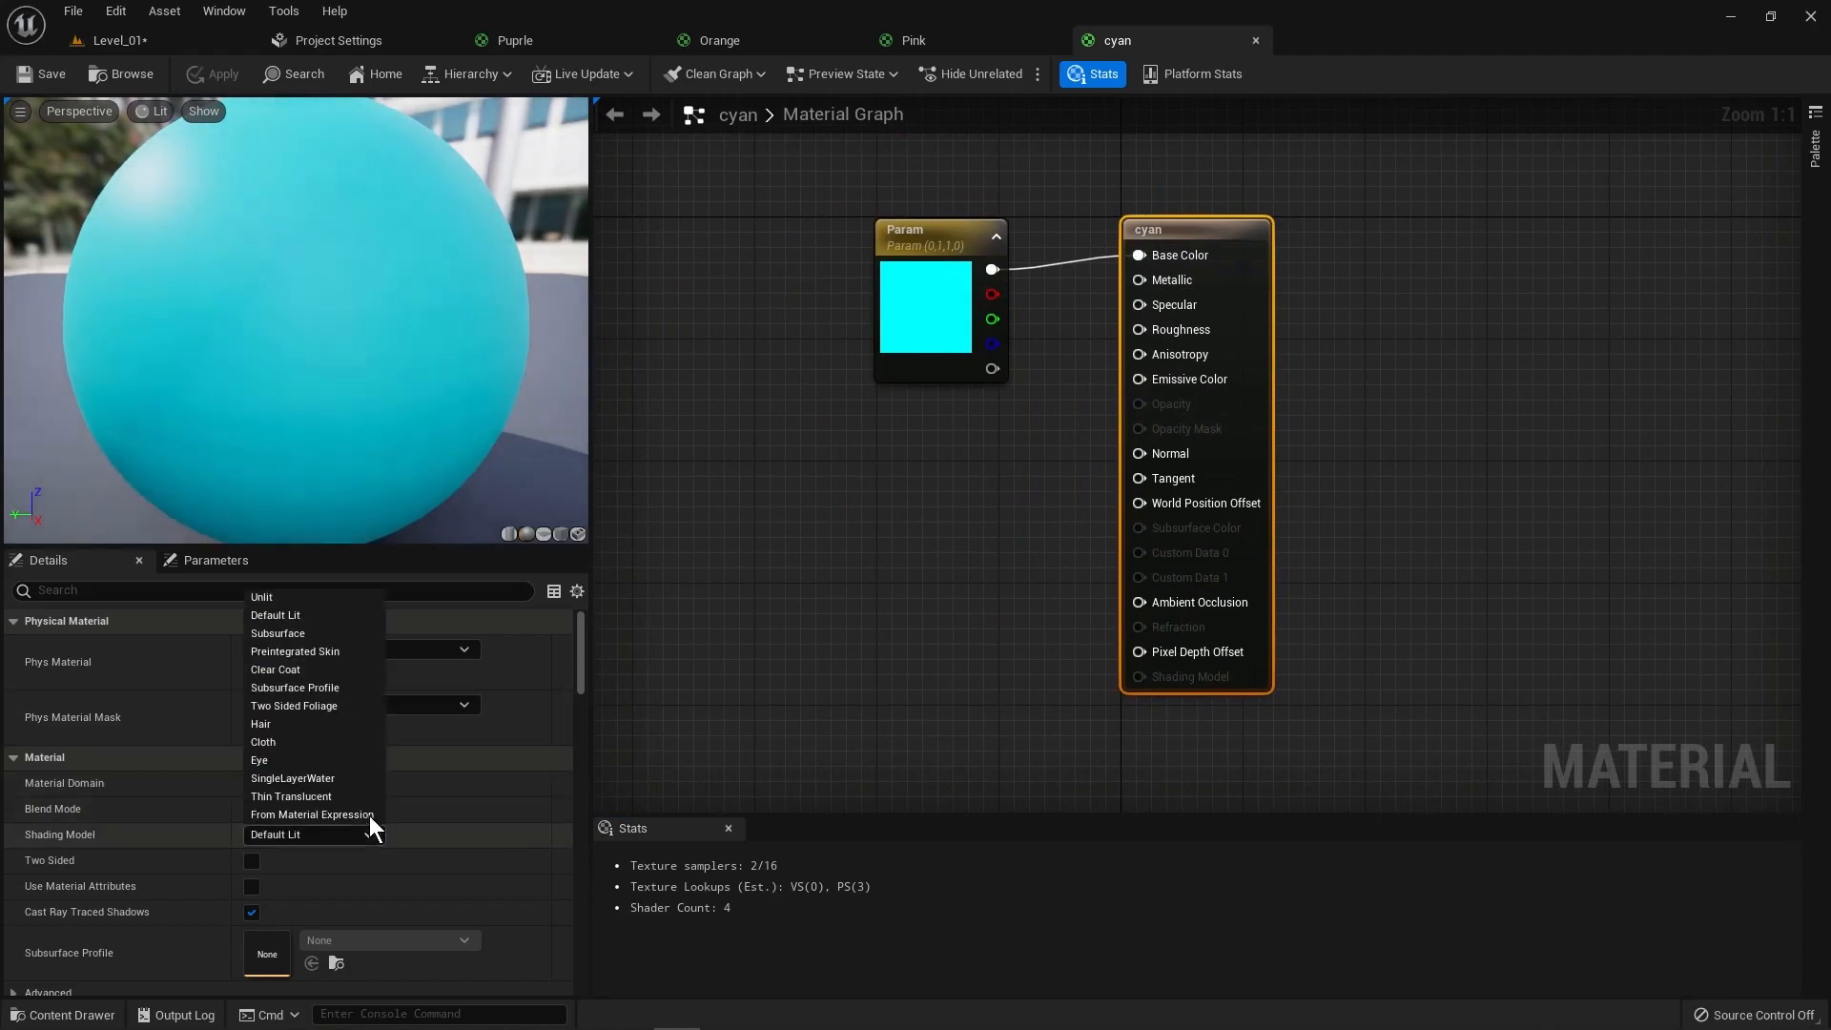
{"action": "left_click", "coordinate": [353, 597]}
Step: Add a Multiply node feeding the cyan material's Emissive Color and connect the cyan Param colour to its A input
{"action": "left_click_drag", "start_coordinate": [1138, 379], "coordinate": [1016, 518]}
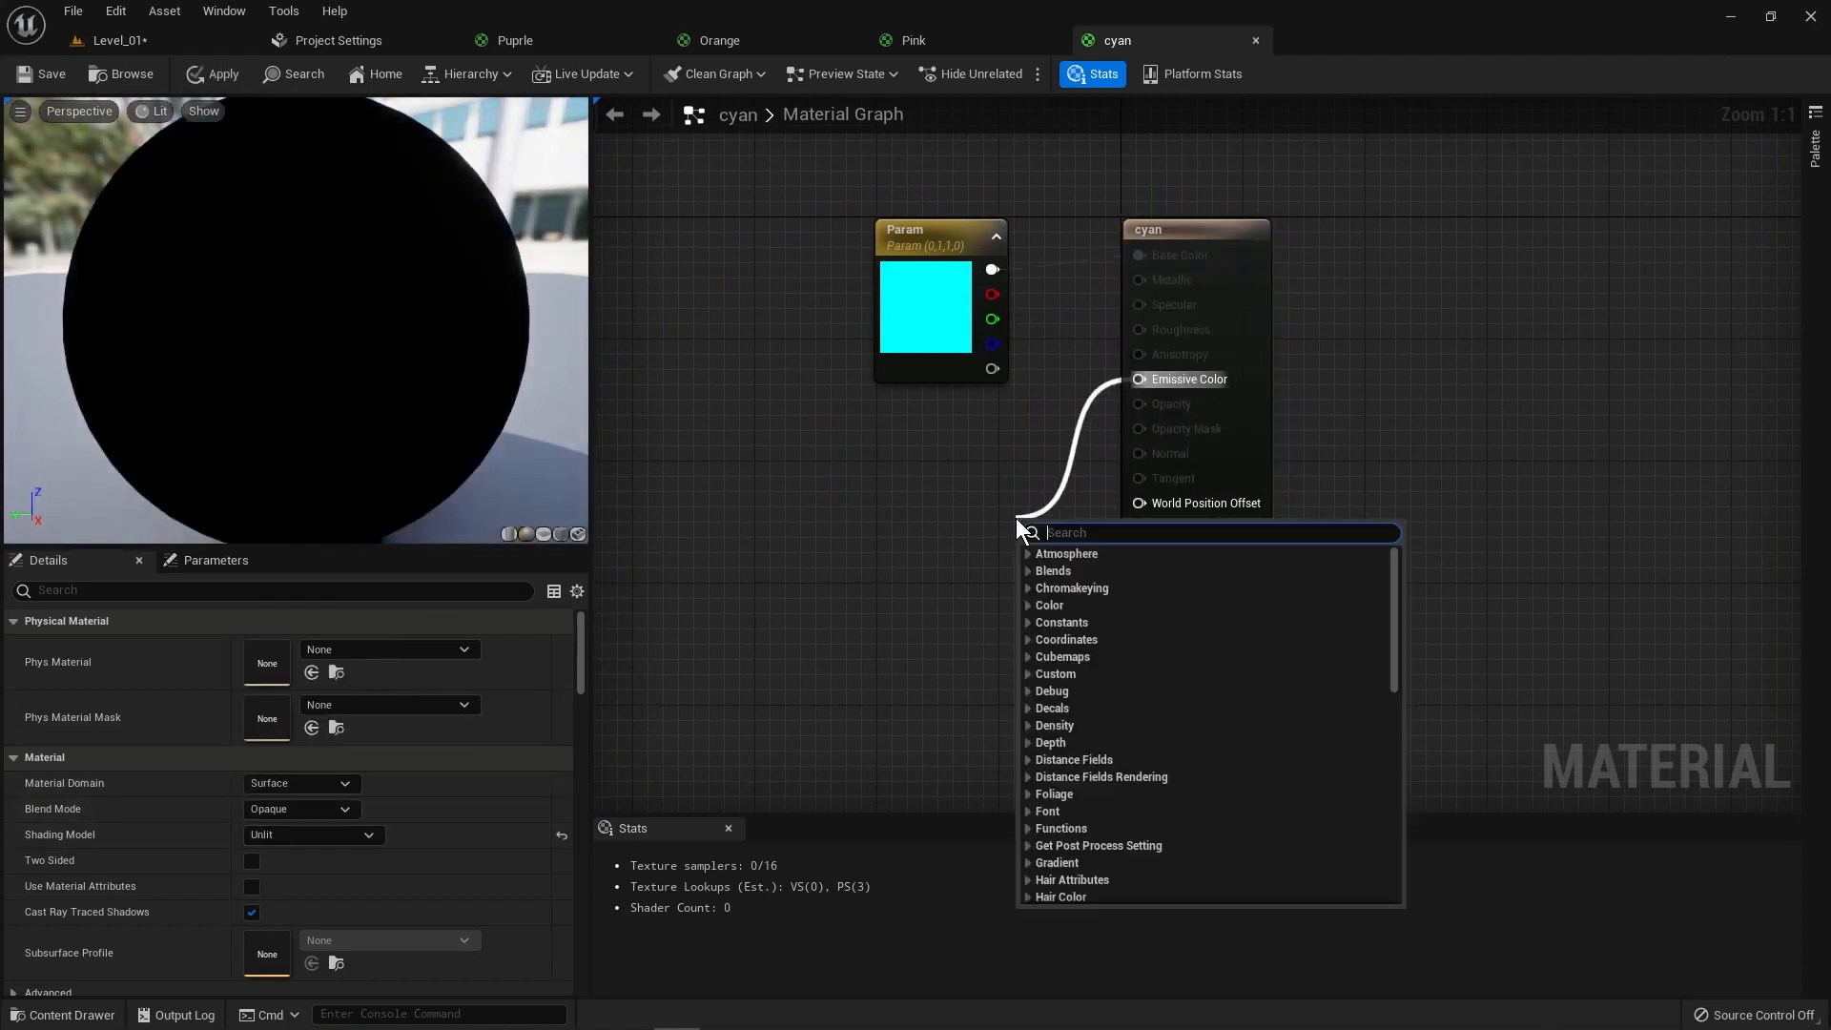
{"action": "type", "text": "mul"}
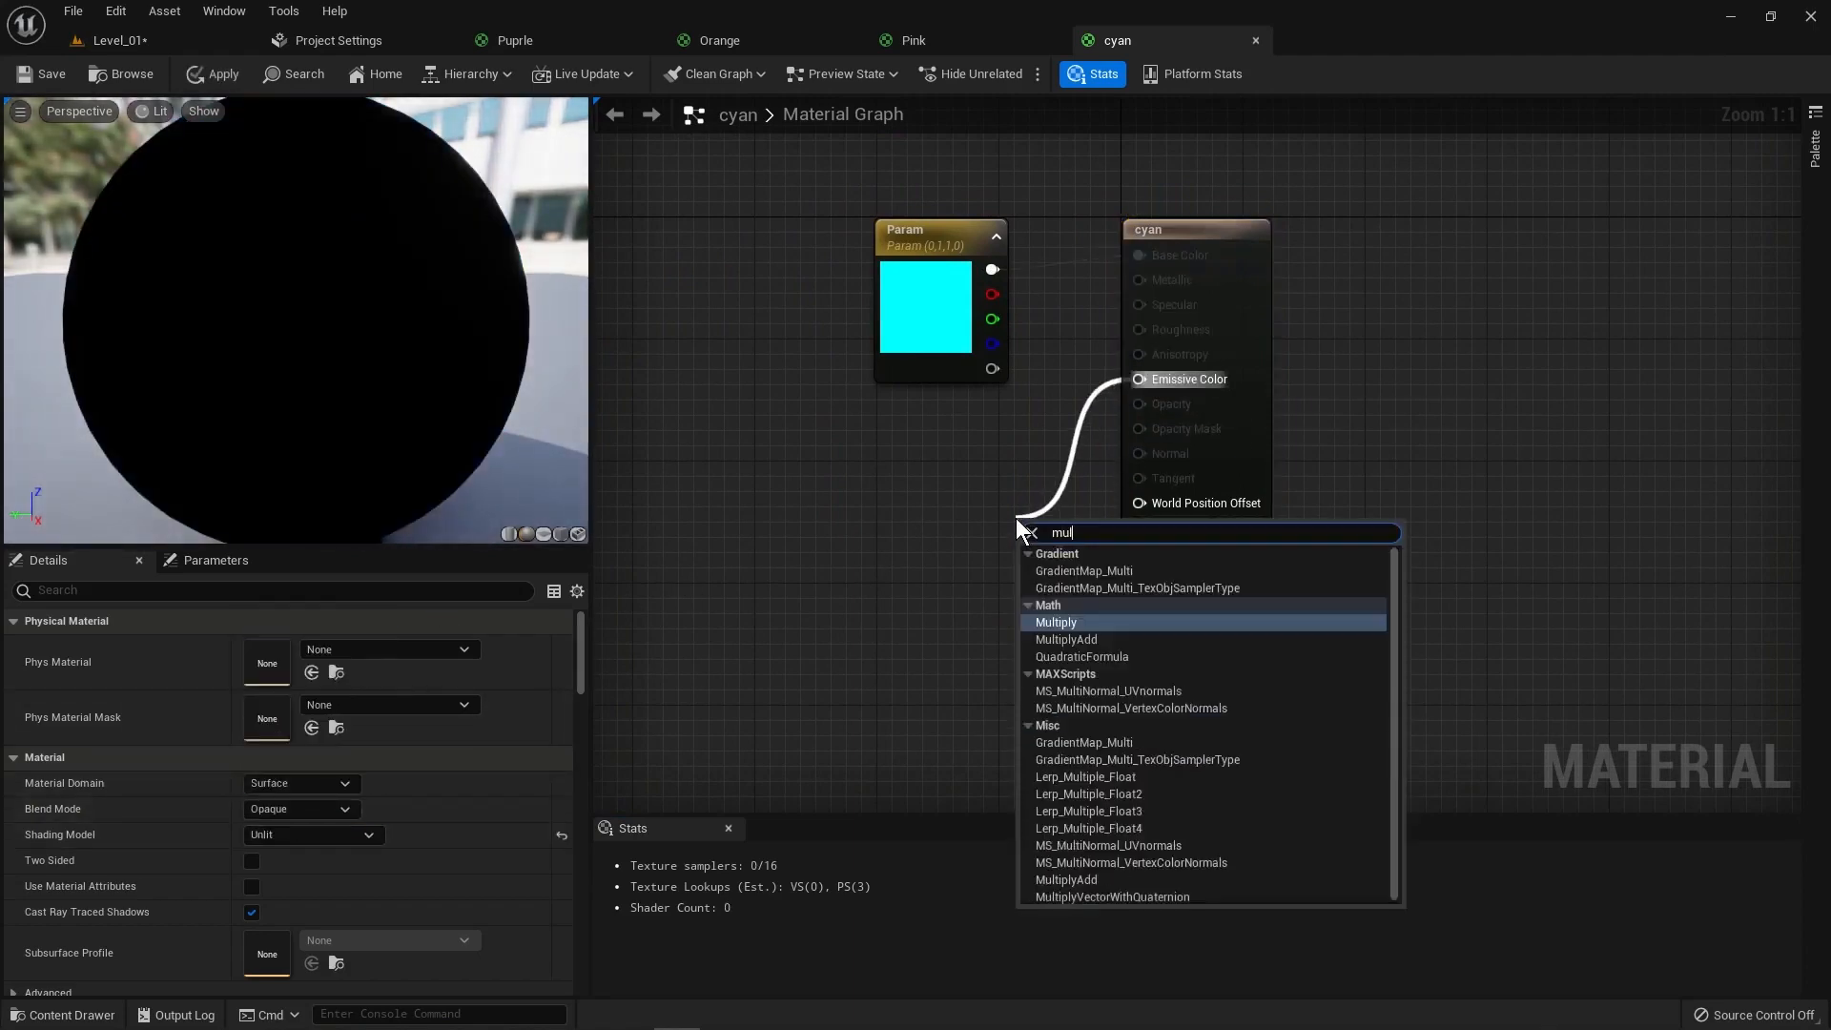
{"action": "left_click", "coordinate": [1153, 624]}
{"action": "left_click_drag", "start_coordinate": [883, 233], "coordinate": [746, 218]}
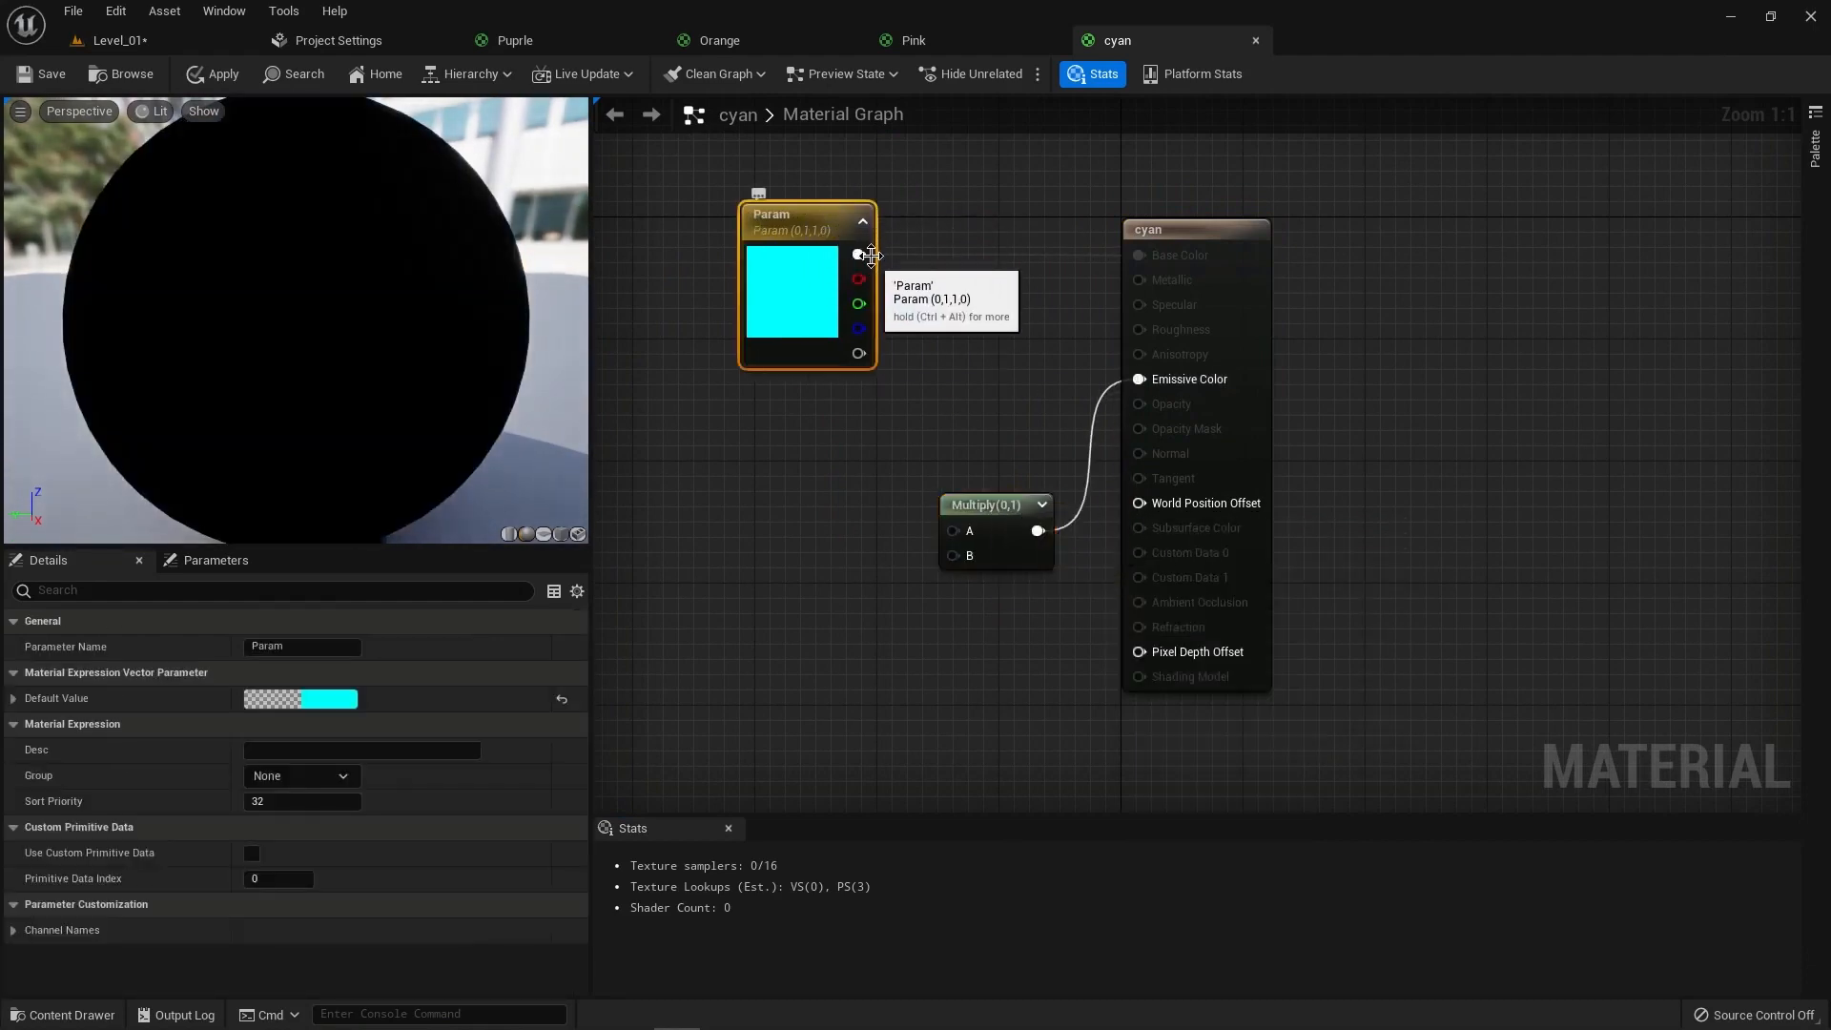
{"action": "left_click_drag", "start_coordinate": [859, 254], "coordinate": [954, 532]}
Step: Promote the cyan material's Multiply B input to a parameter named "Intensity" and place it below the Multiply node
{"action": "right_click", "coordinate": [968, 555]}
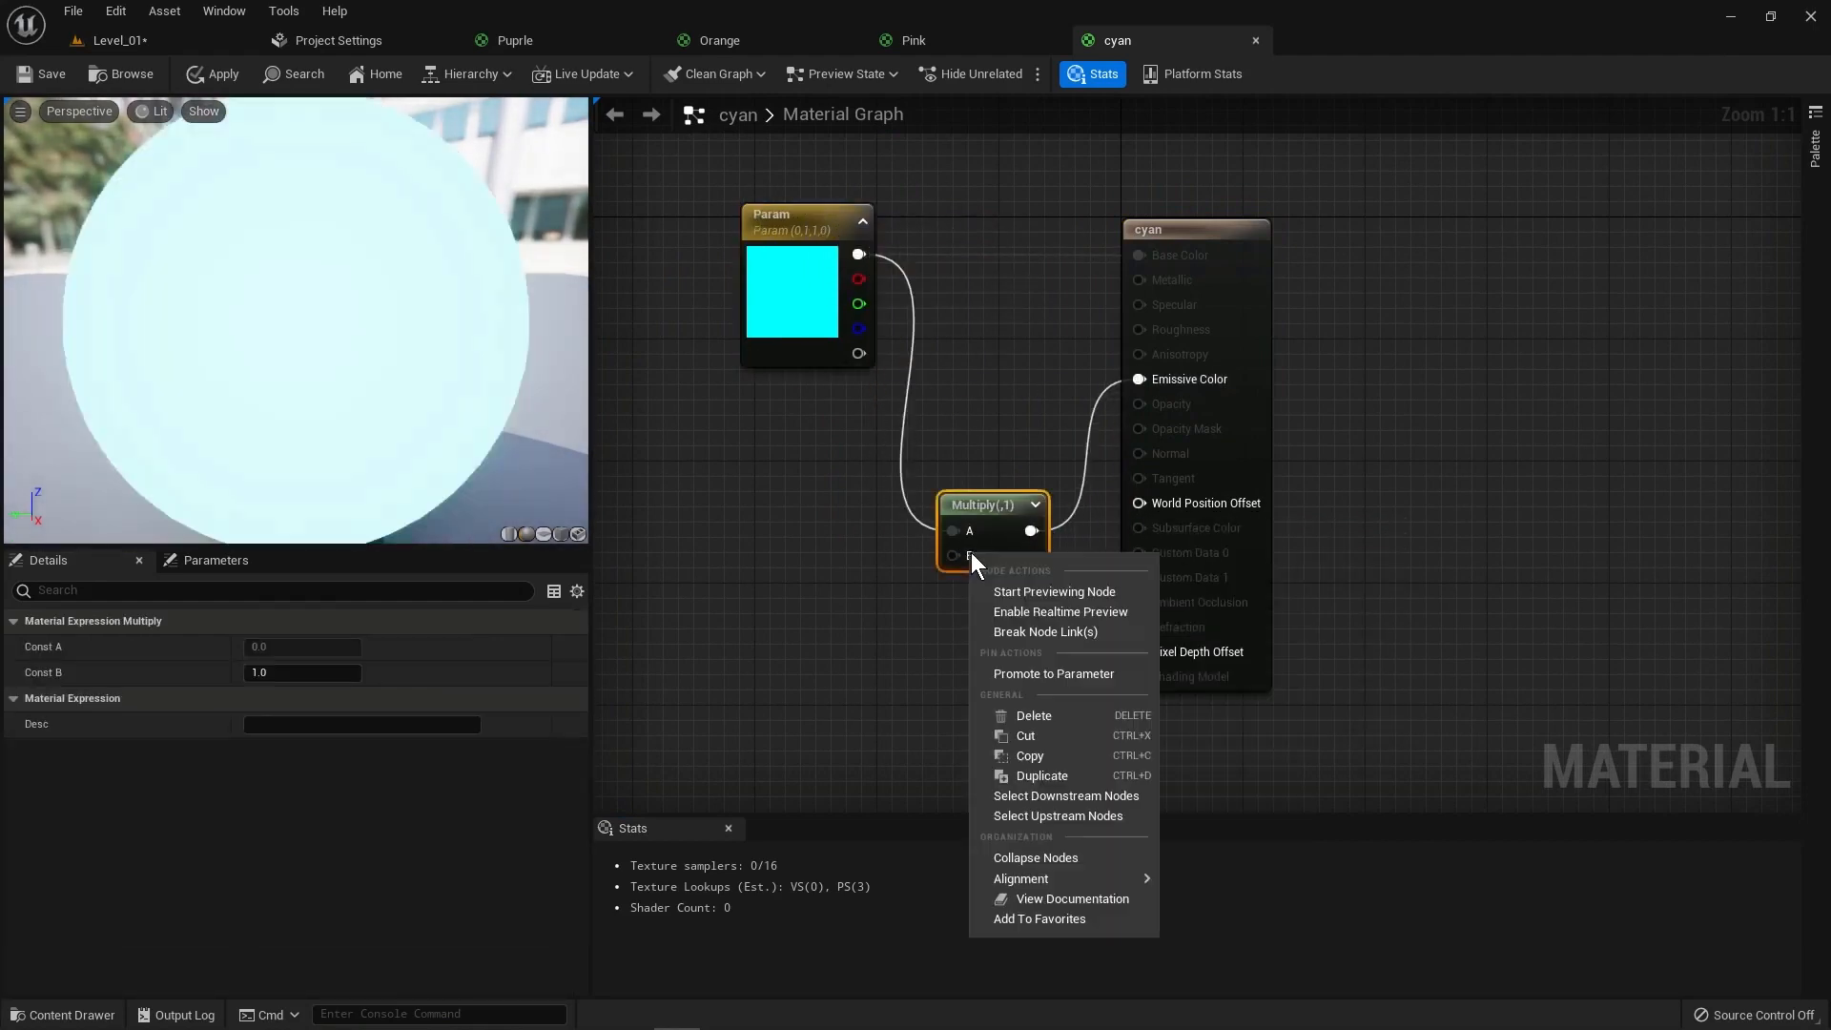
{"action": "left_click", "coordinate": [1025, 670]}
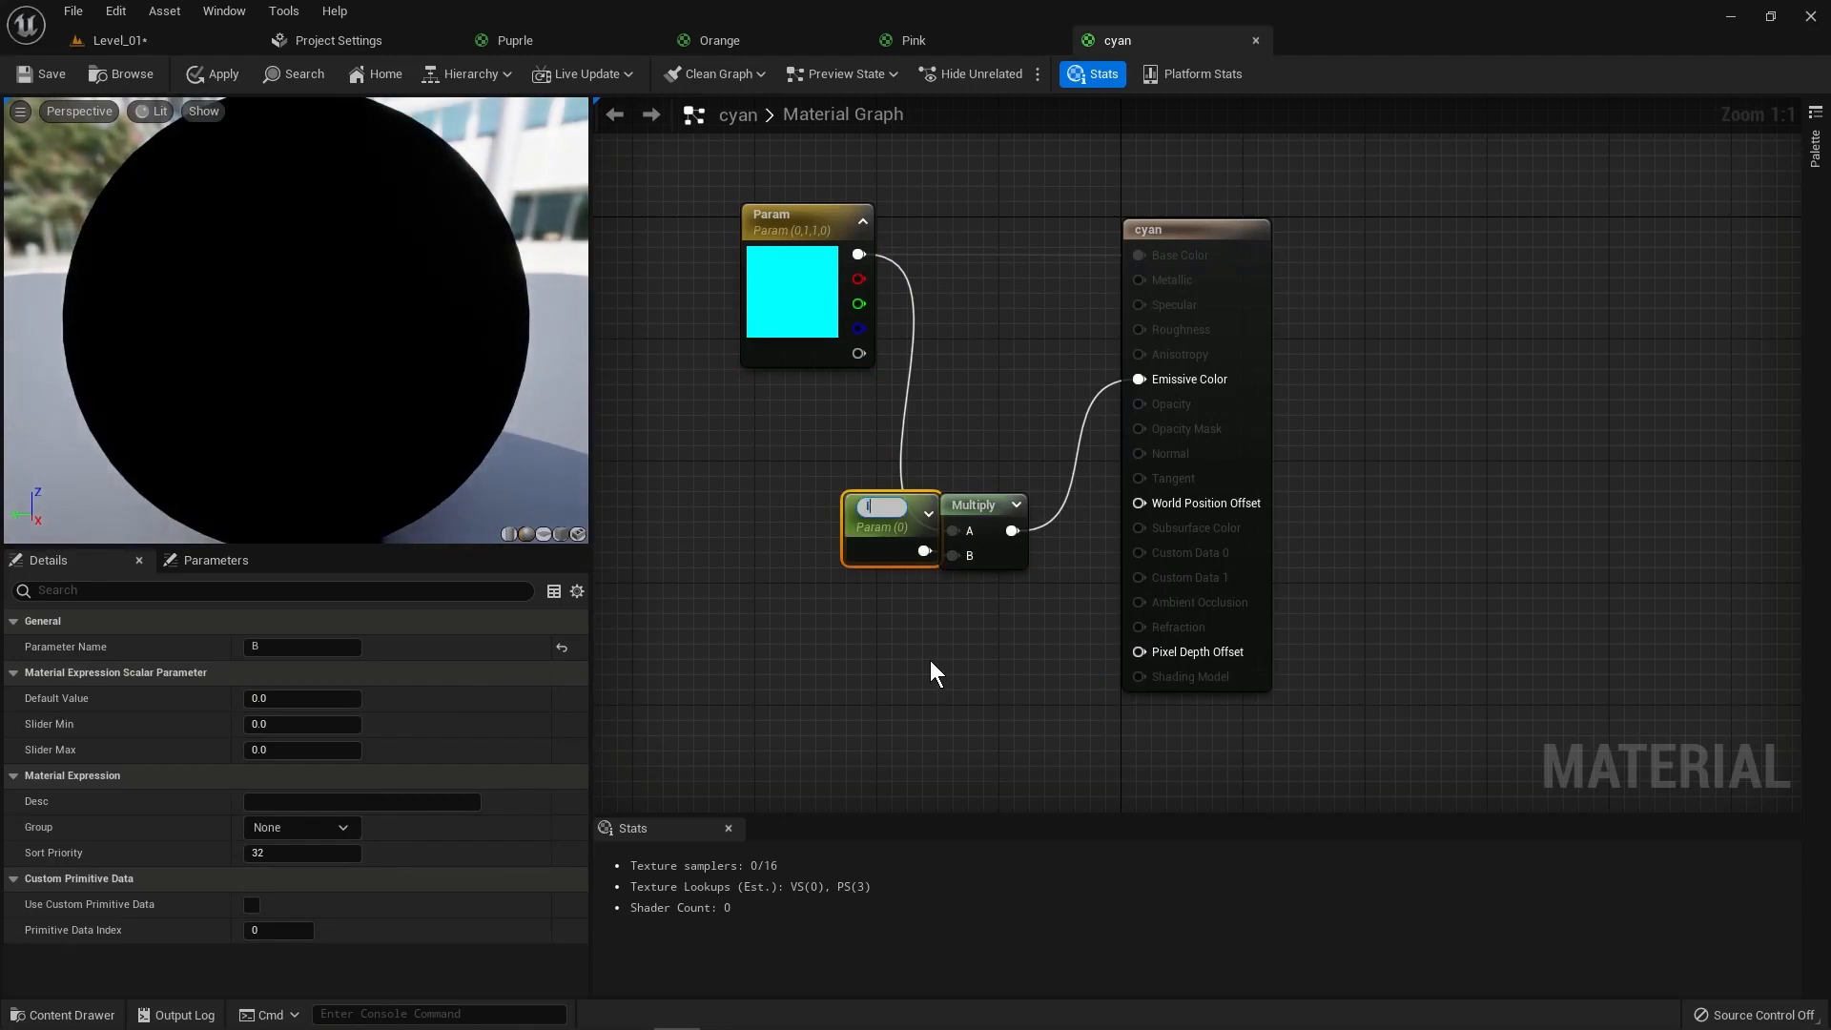
{"action": "type", "text": "Intensity"}
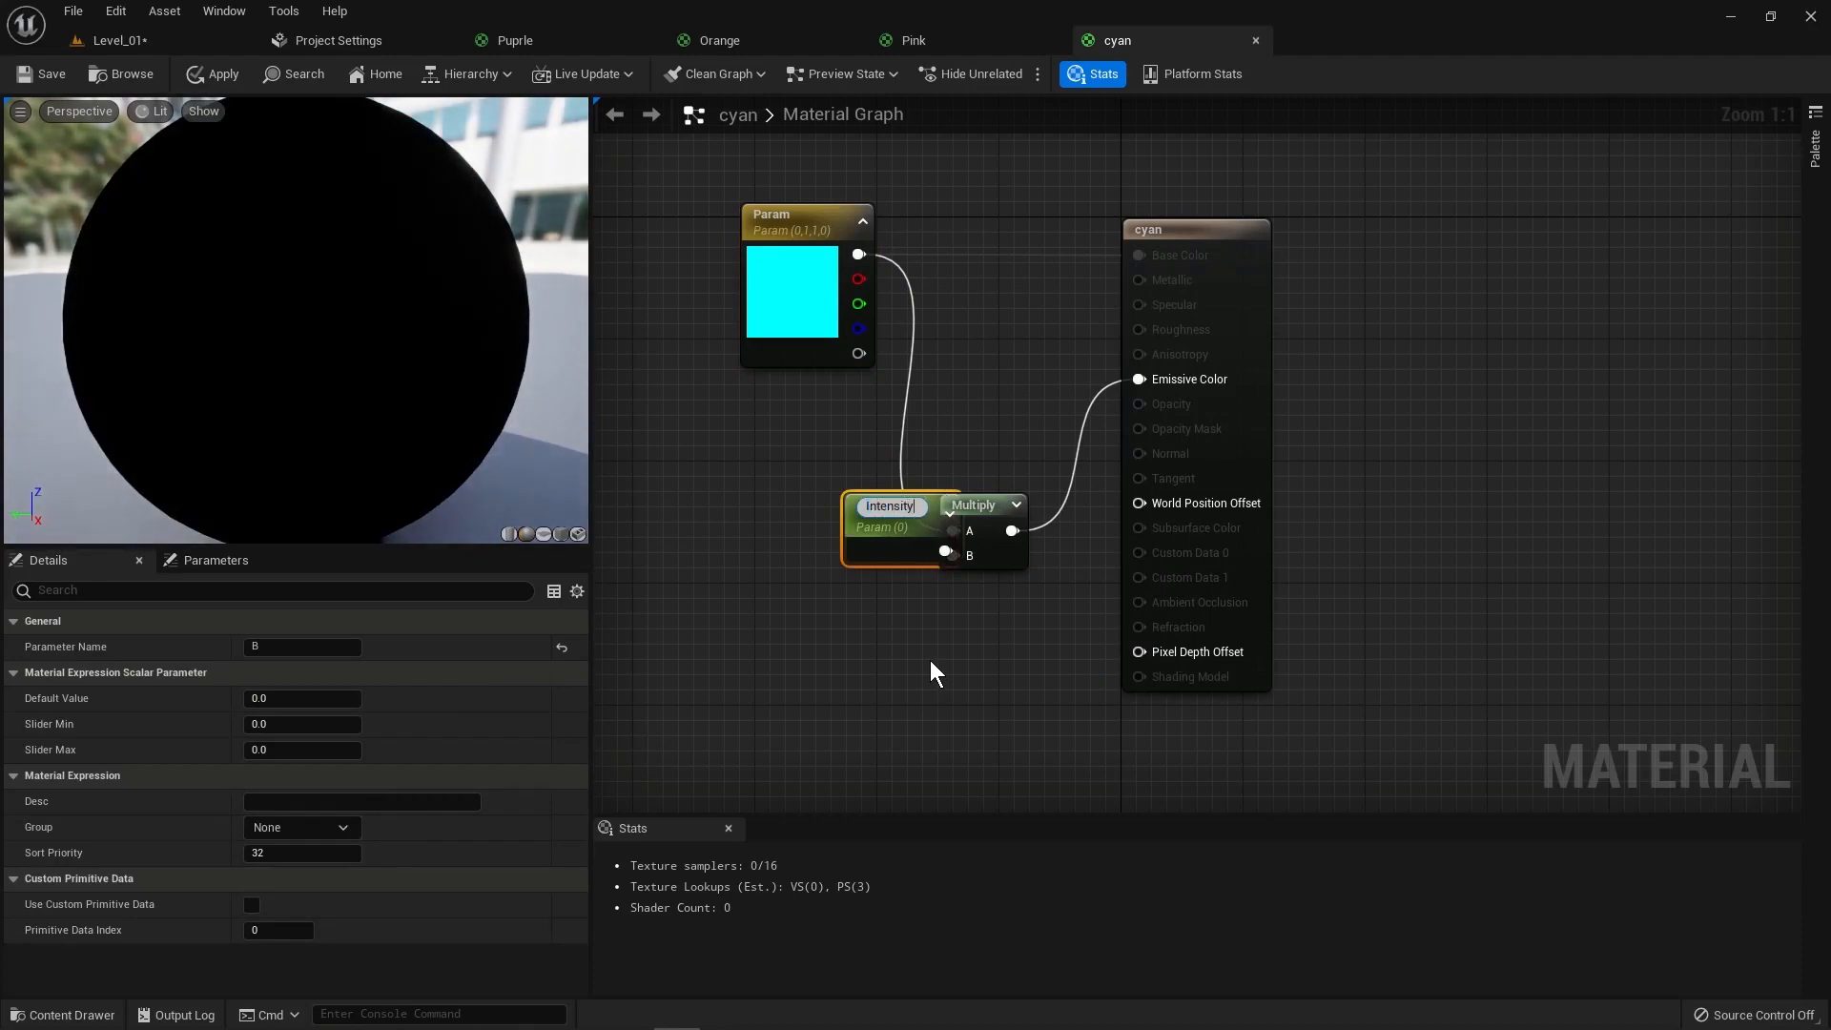
{"action": "key", "text": "Return"}
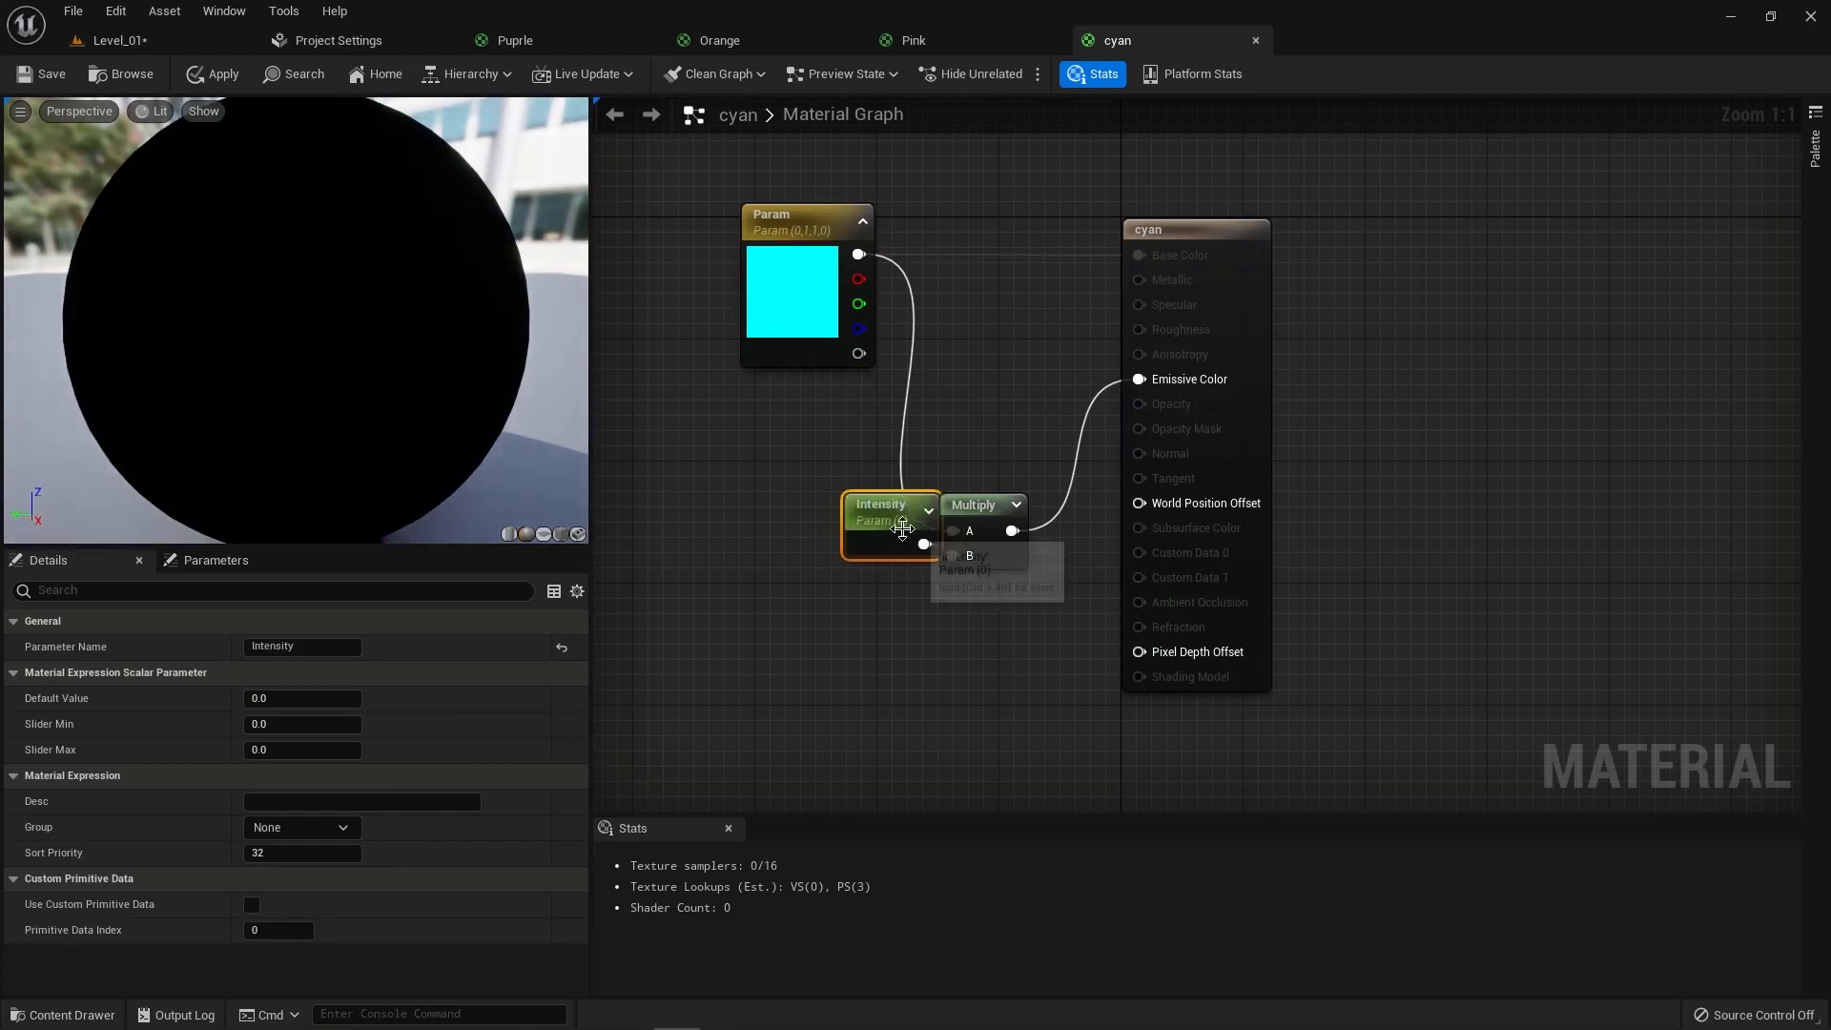
{"action": "left_click_drag", "start_coordinate": [912, 531], "coordinate": [839, 637]}
Step: Set the cyan material's Intensity default value to 30 and save the material
{"action": "left_click", "coordinate": [287, 698]}
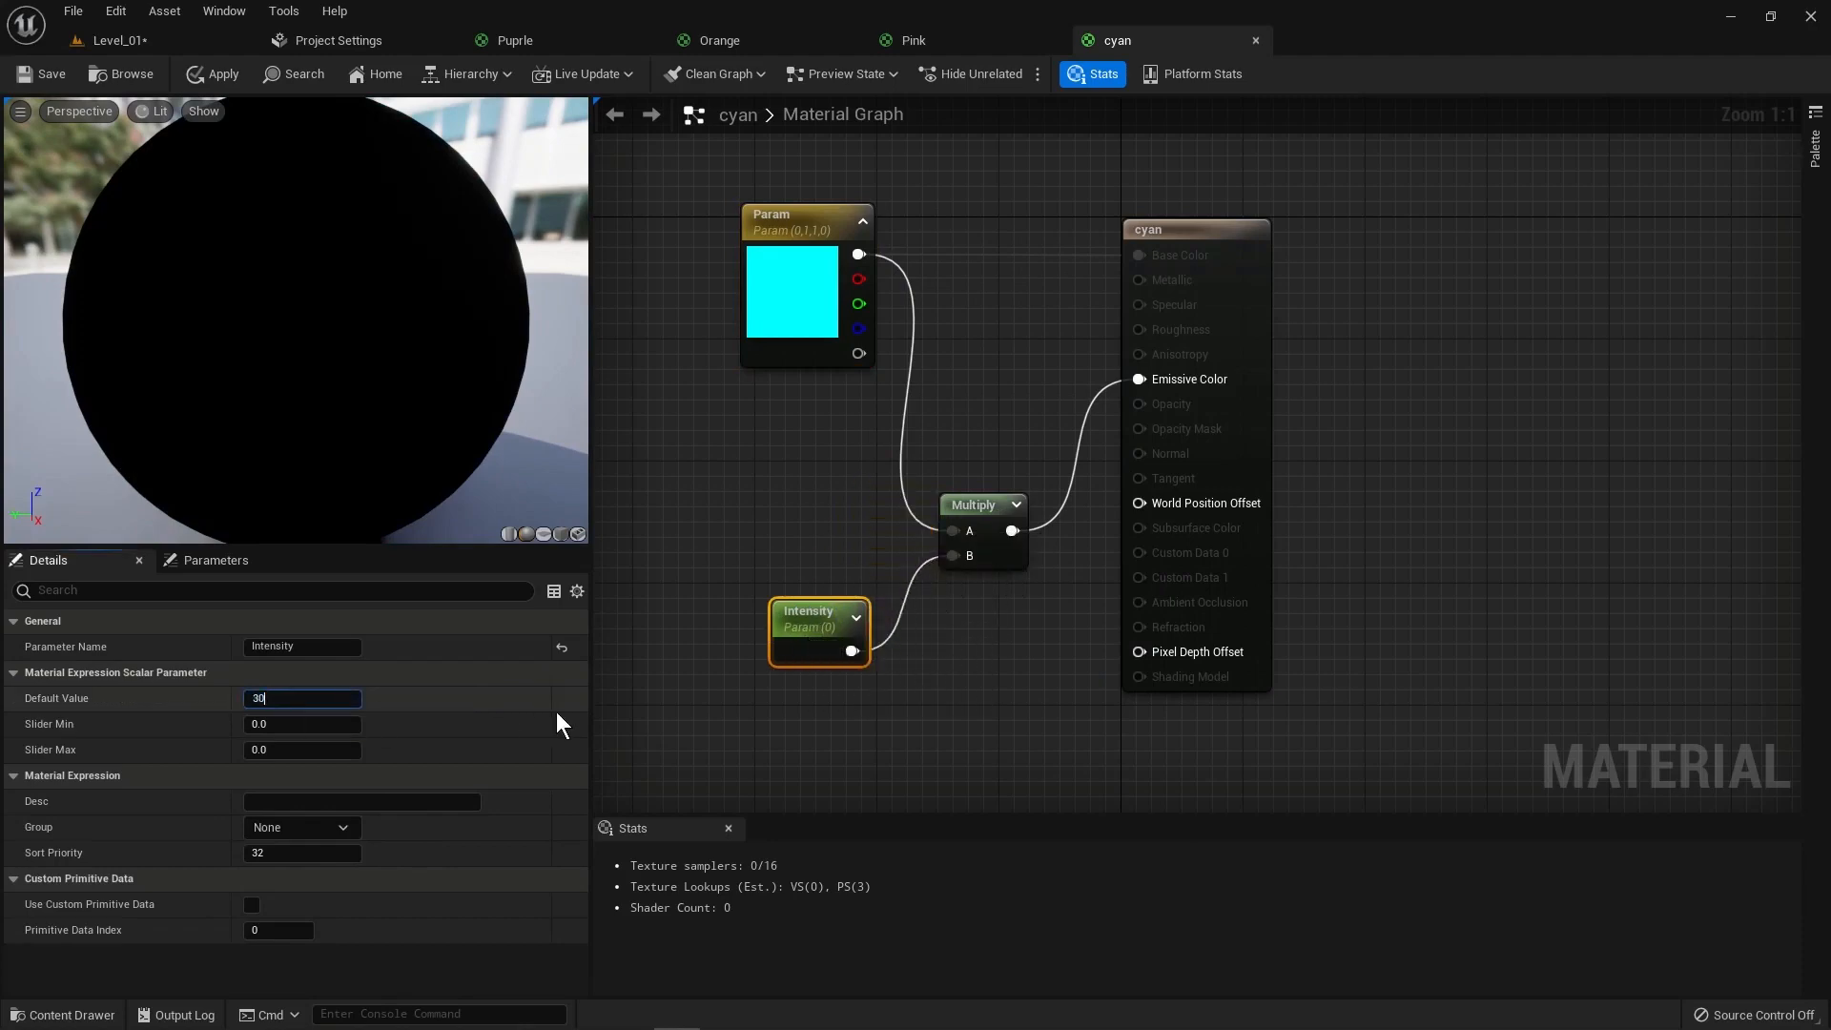
{"action": "left_click", "coordinate": [48, 82]}
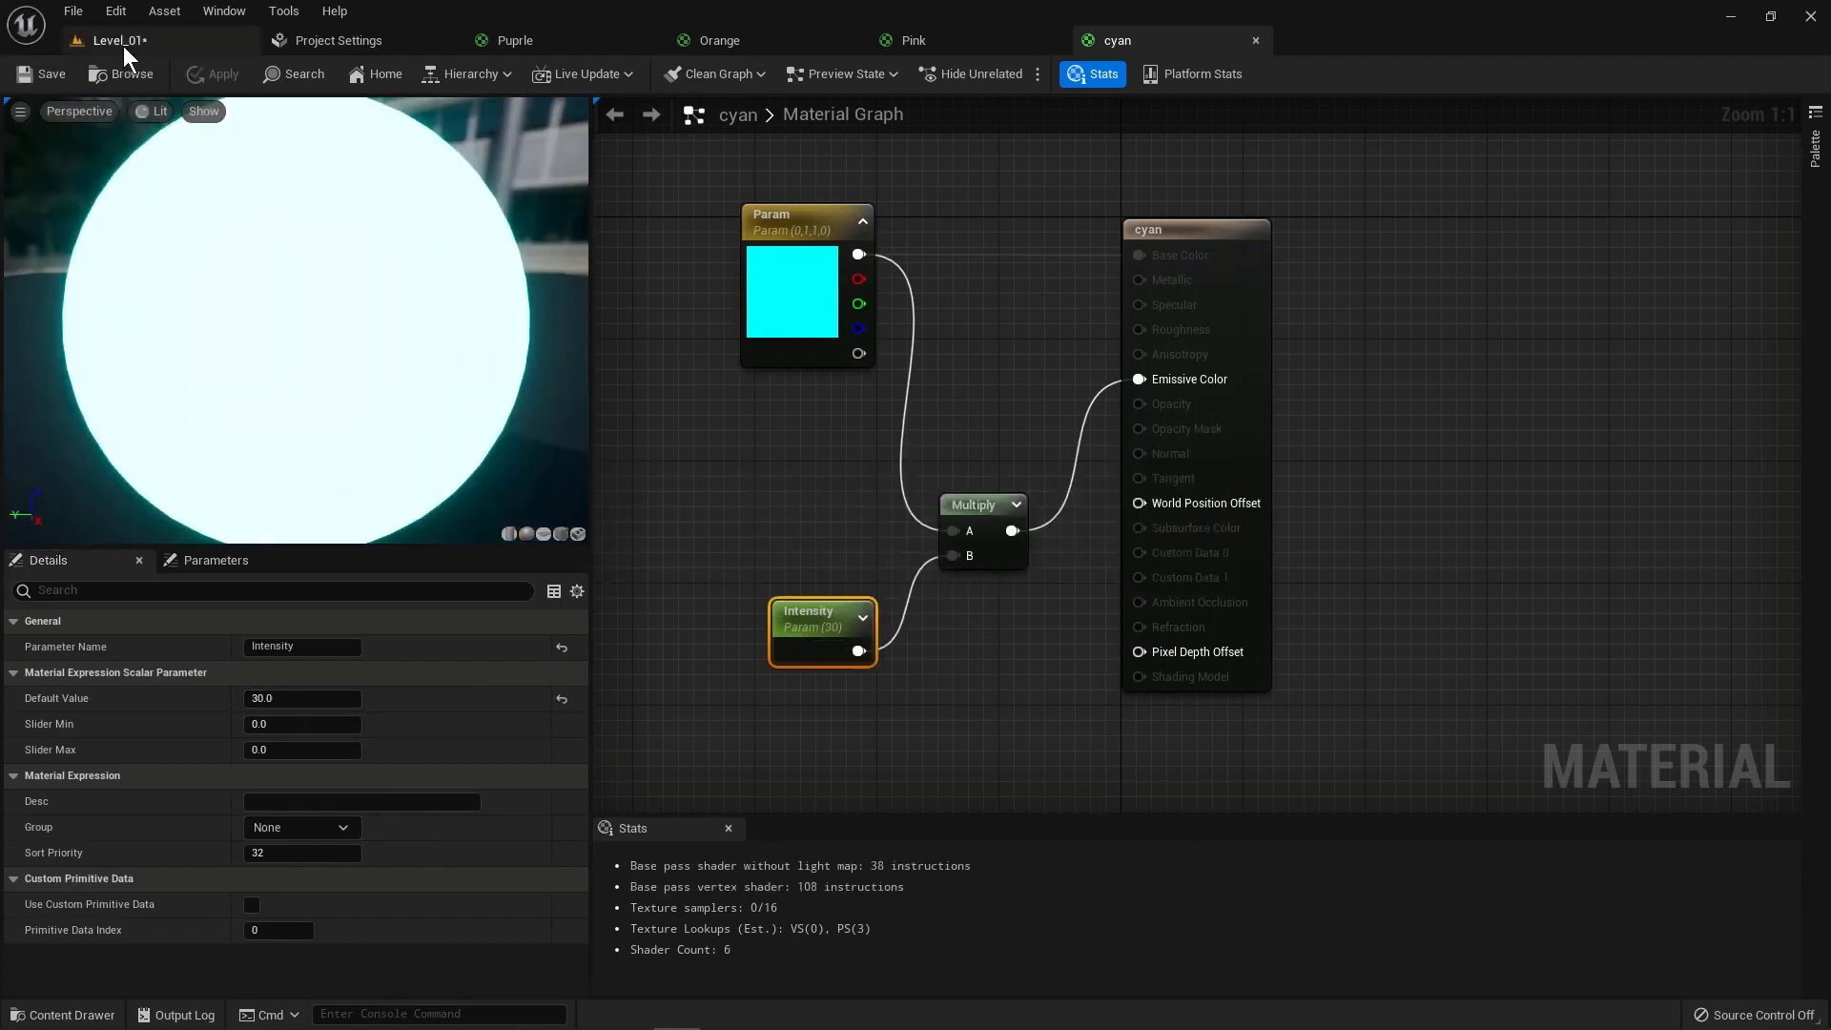
Step: Return to Level_01, open the yellow material from the project content and set its Shading Model to Unlit
{"action": "left_click", "coordinate": [123, 44]}
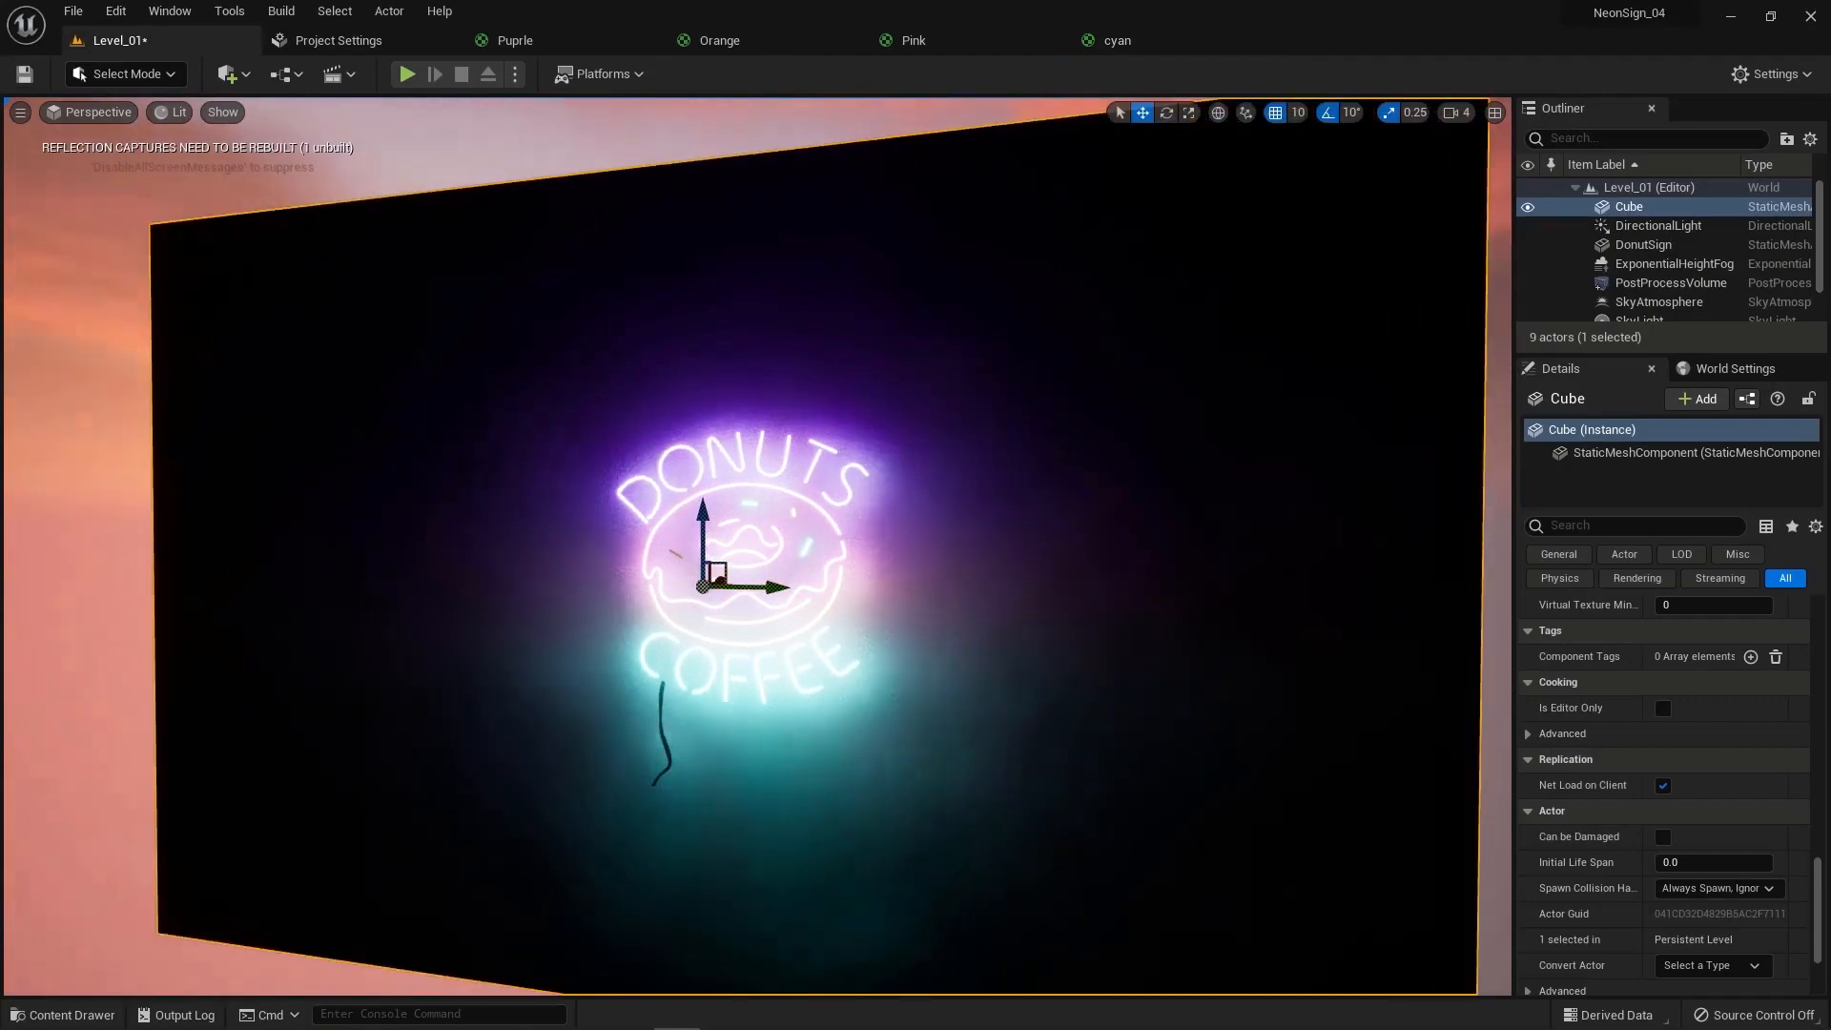
{"action": "left_click", "coordinate": [88, 1013]}
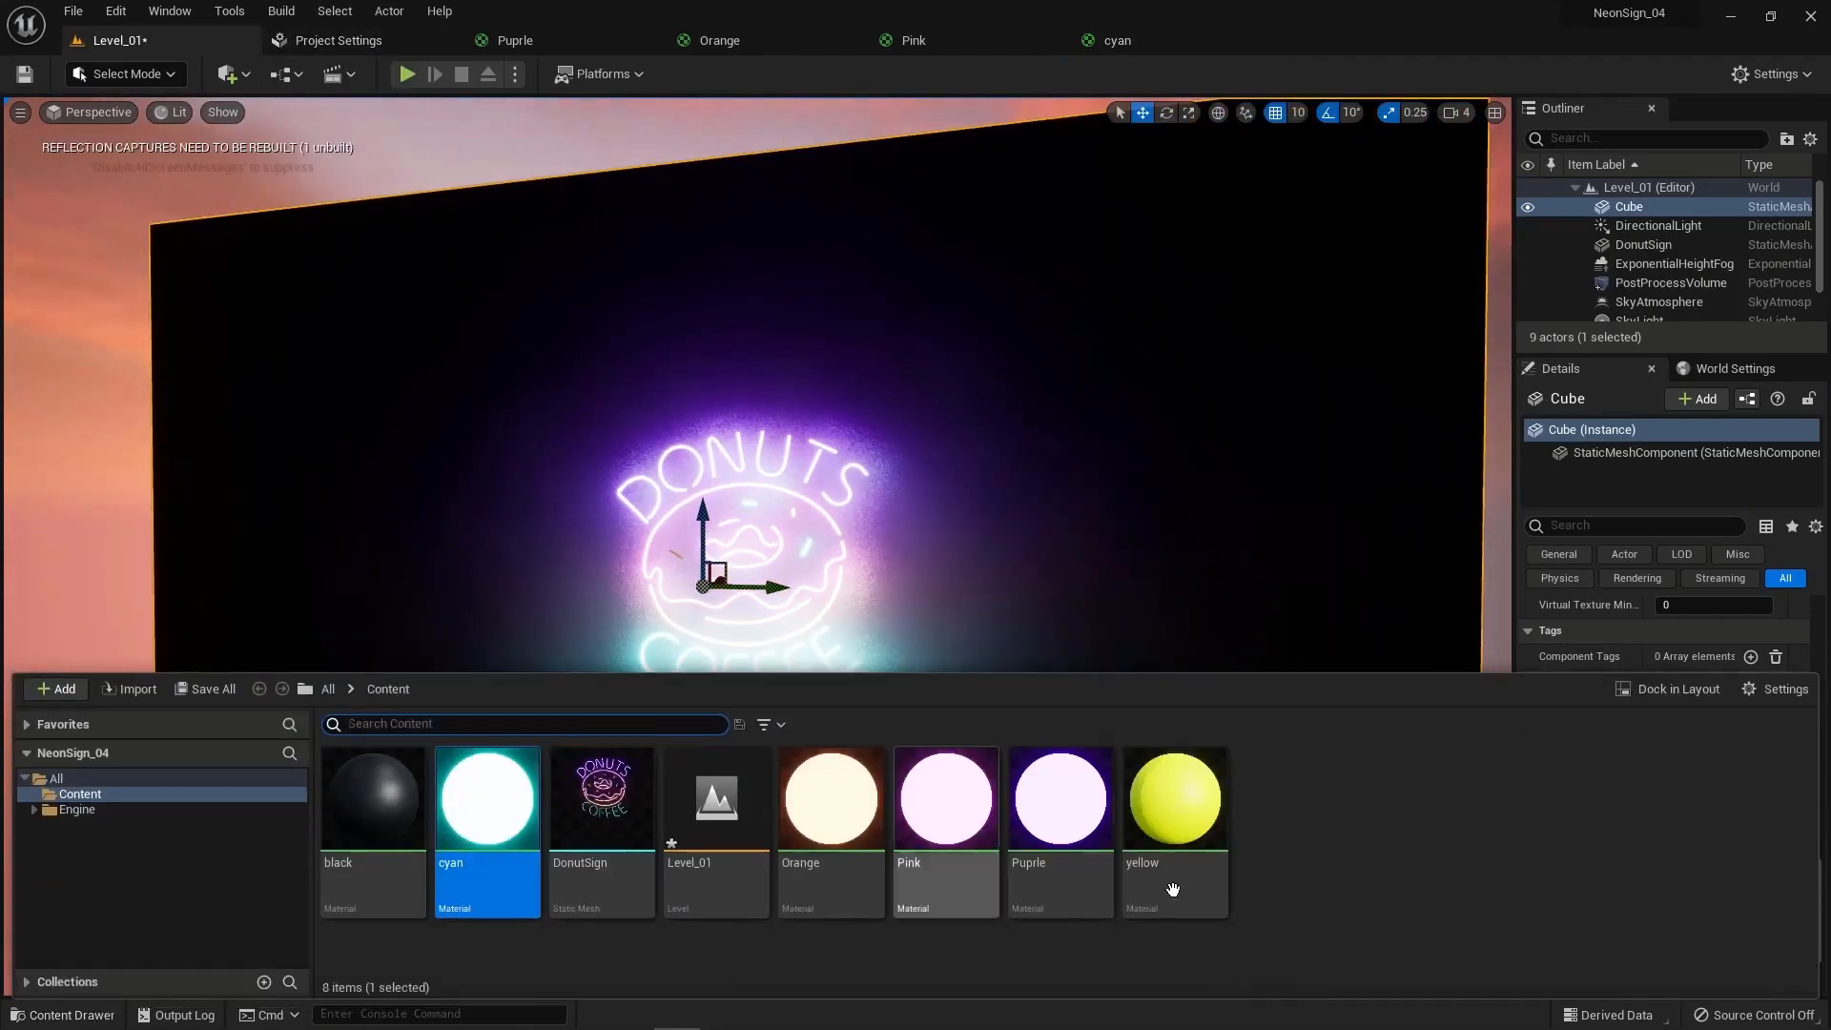
{"action": "double_click", "coordinate": [1183, 801]}
{"action": "left_click_drag", "start_coordinate": [979, 224], "coordinate": [953, 177]}
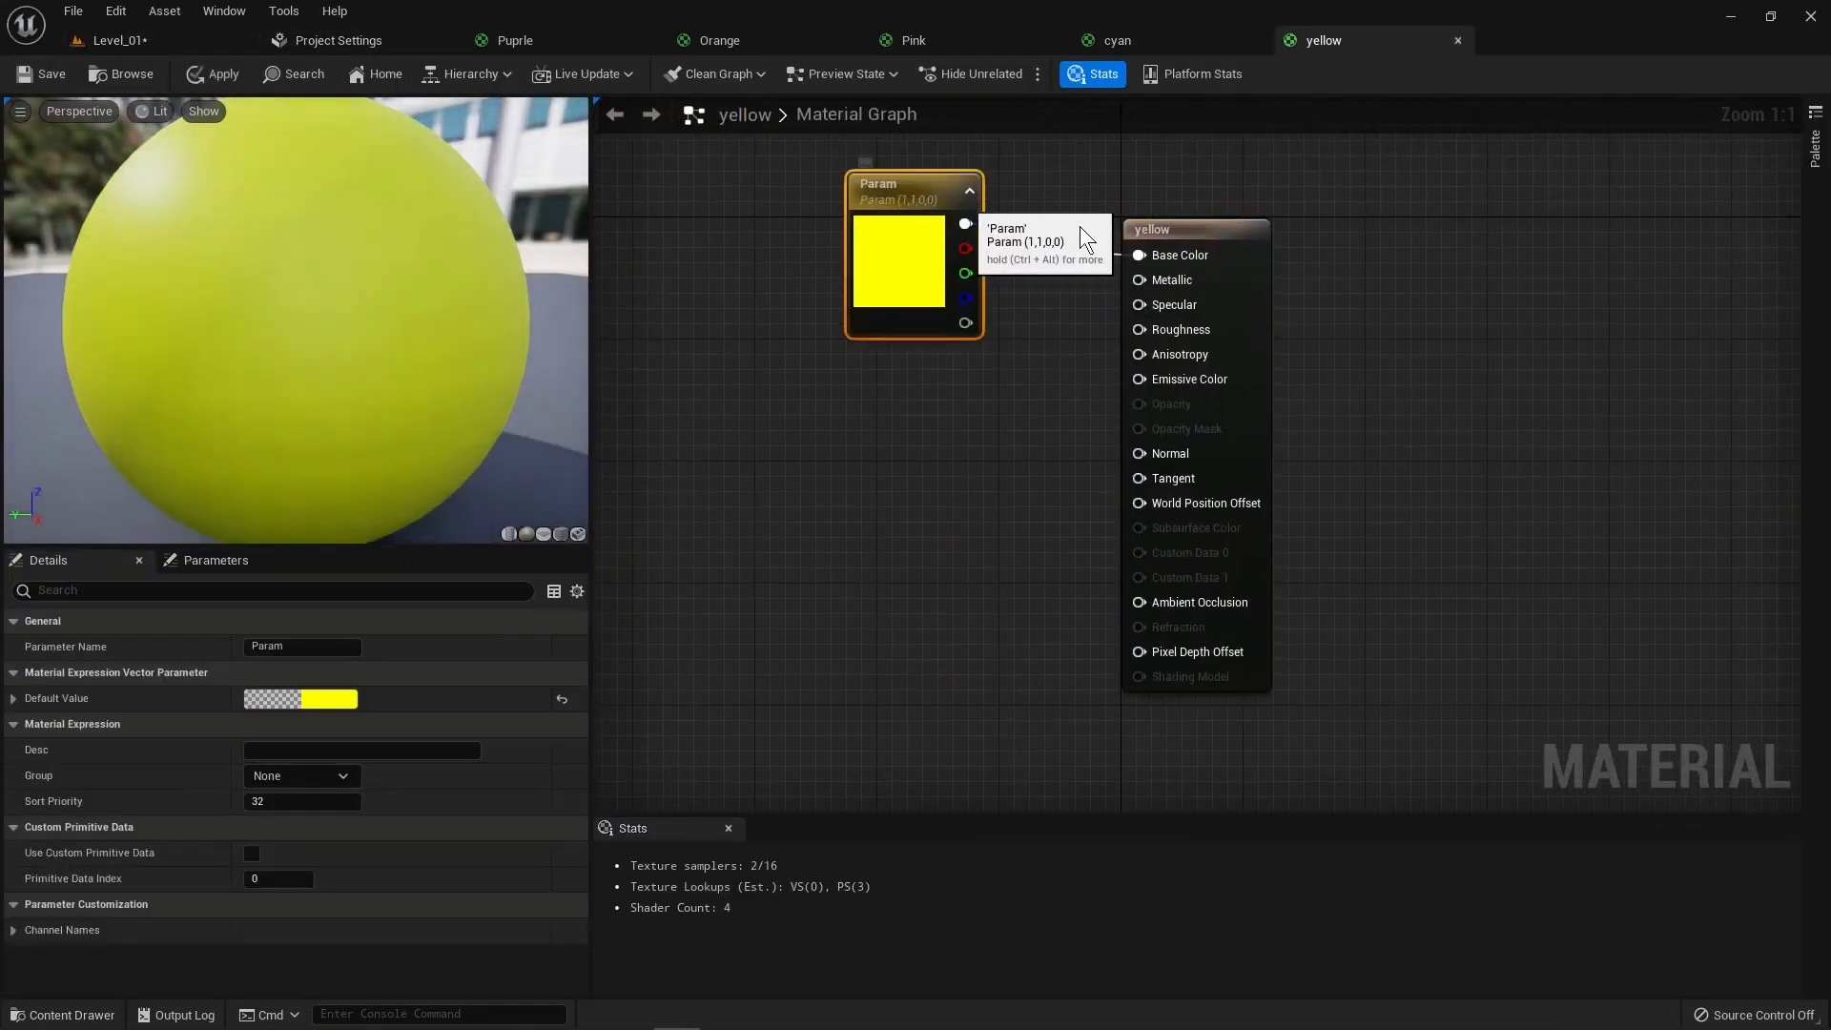
{"action": "left_click", "coordinate": [1188, 286]}
{"action": "left_click", "coordinate": [366, 834]}
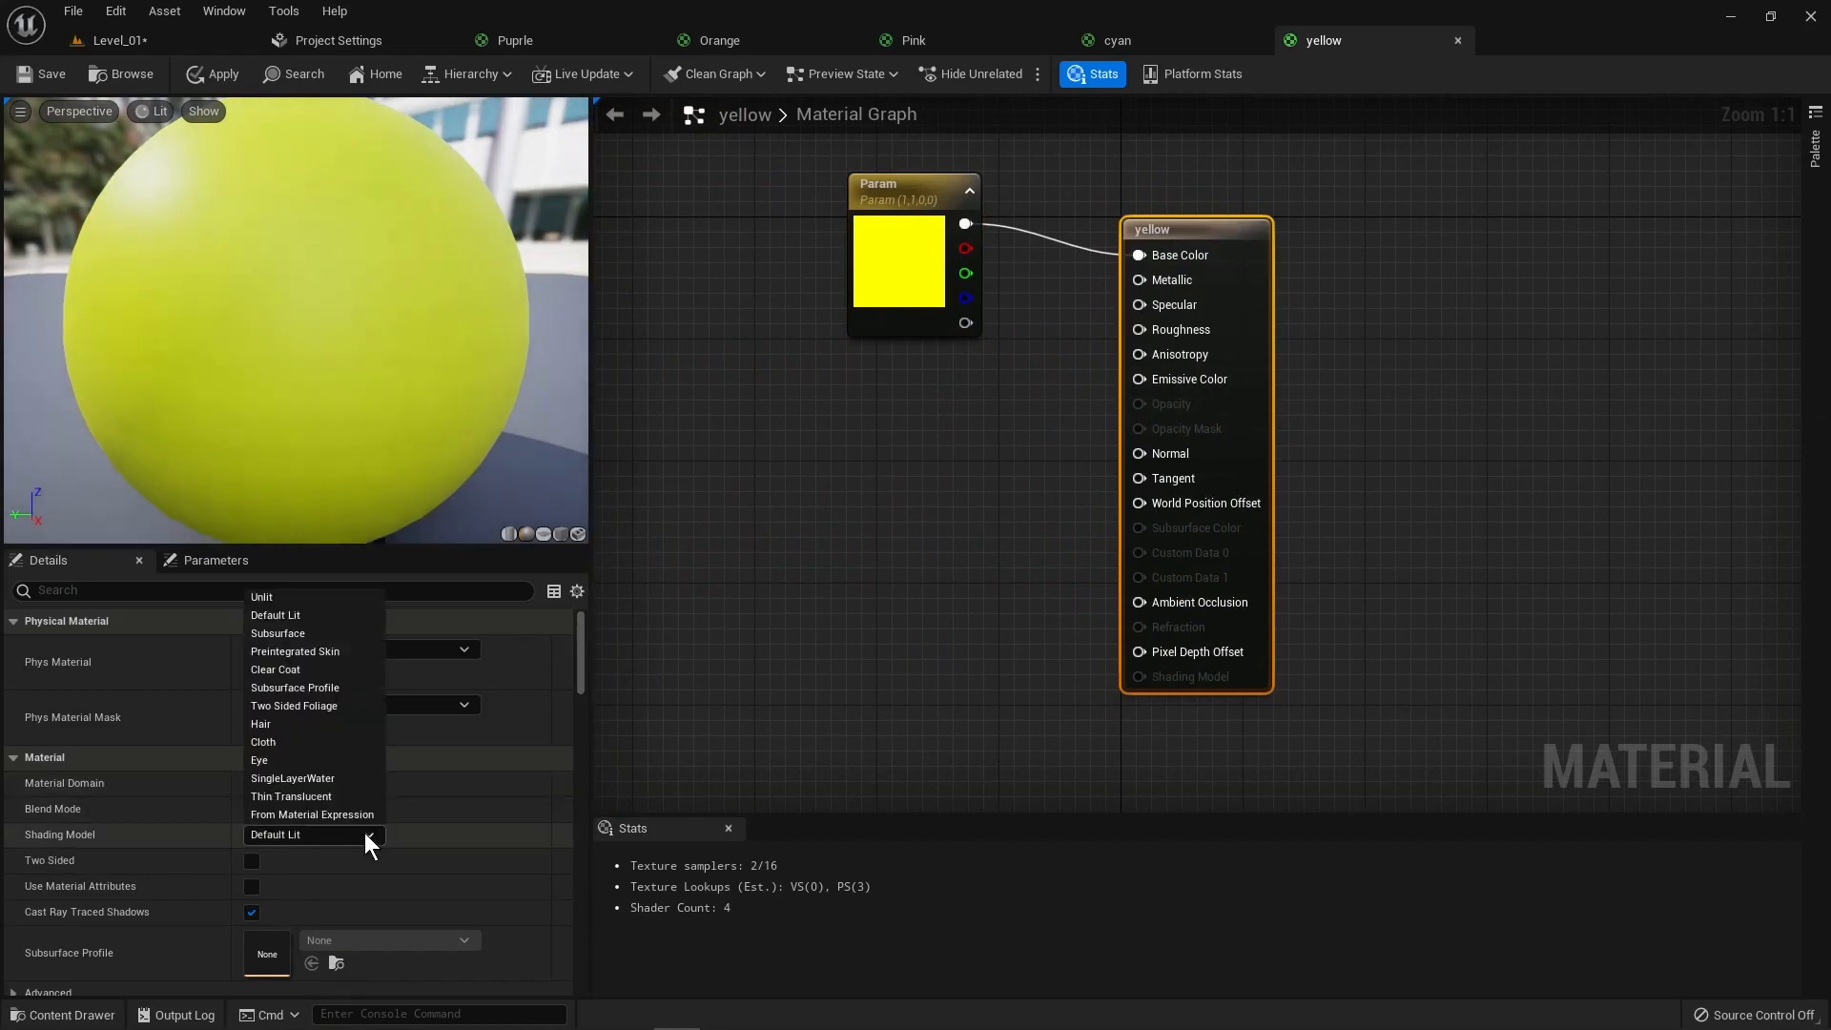
{"action": "left_click", "coordinate": [339, 596]}
Step: Add a Multiply node feeding the yellow material's Emissive Color and connect the yellow Param colour to its A input
{"action": "left_click_drag", "start_coordinate": [1138, 378], "coordinate": [1014, 477]}
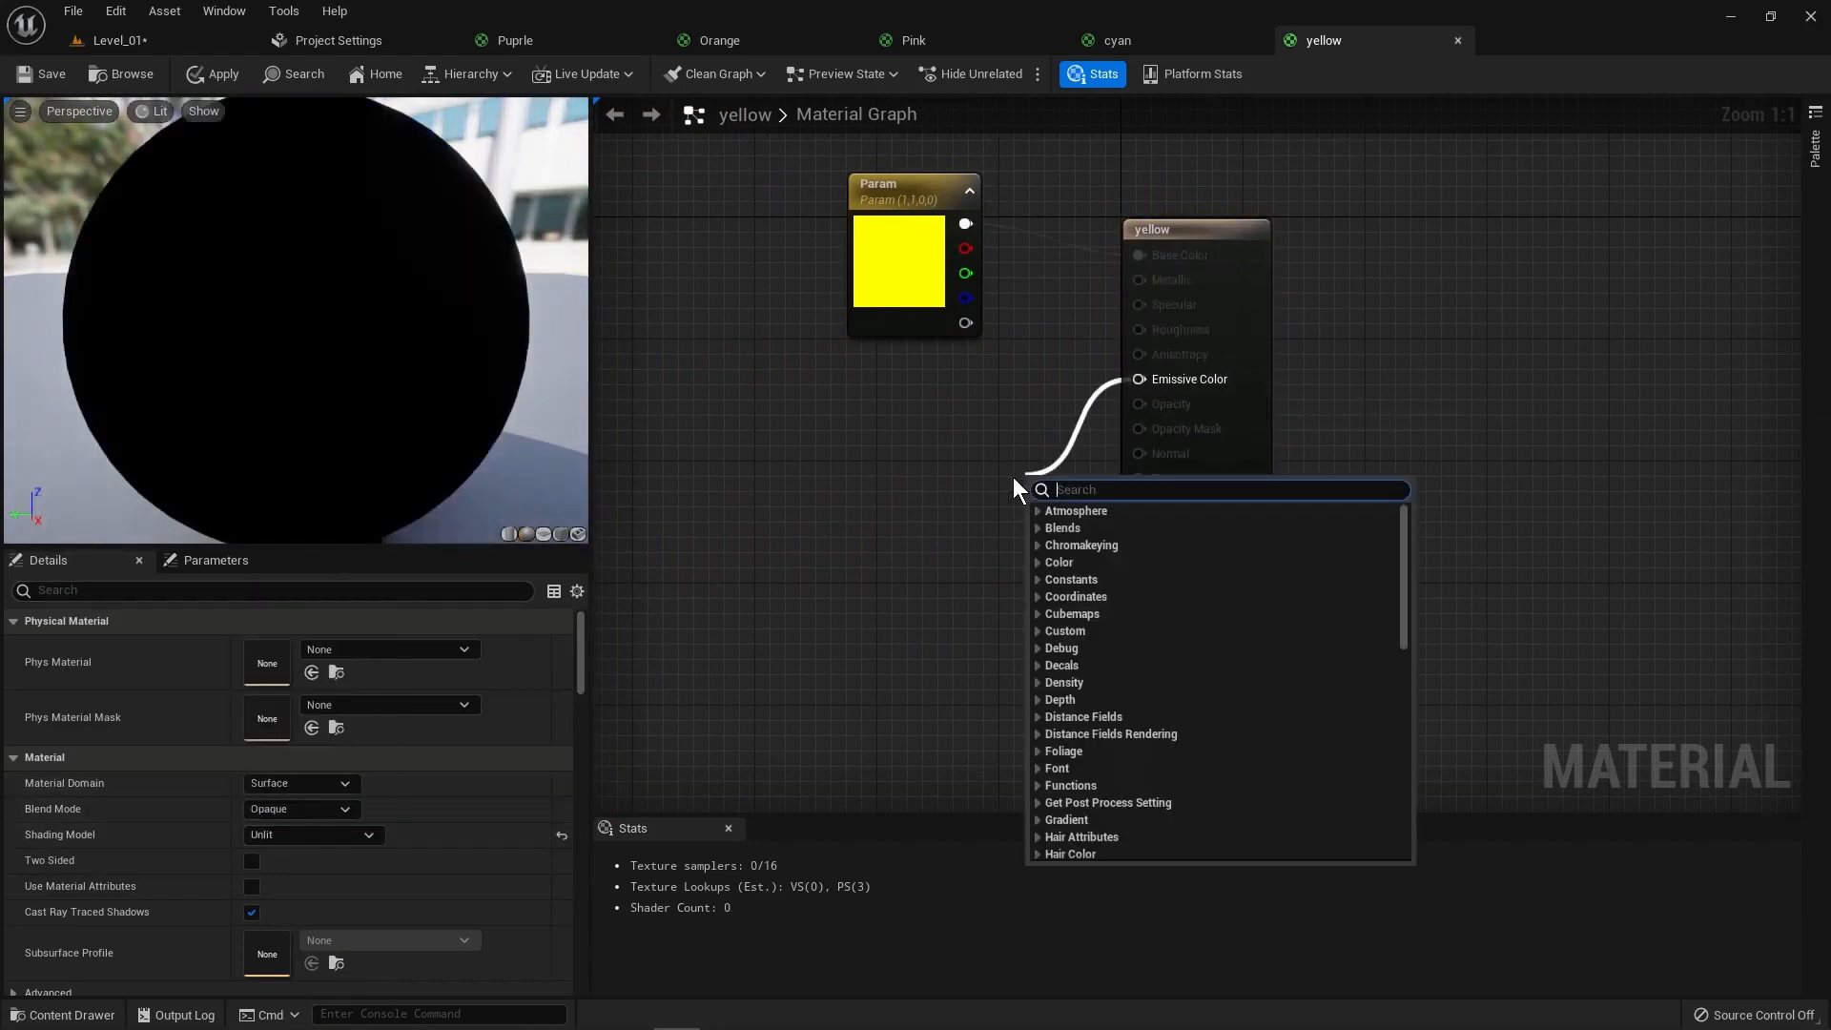
{"action": "type", "text": "mu"}
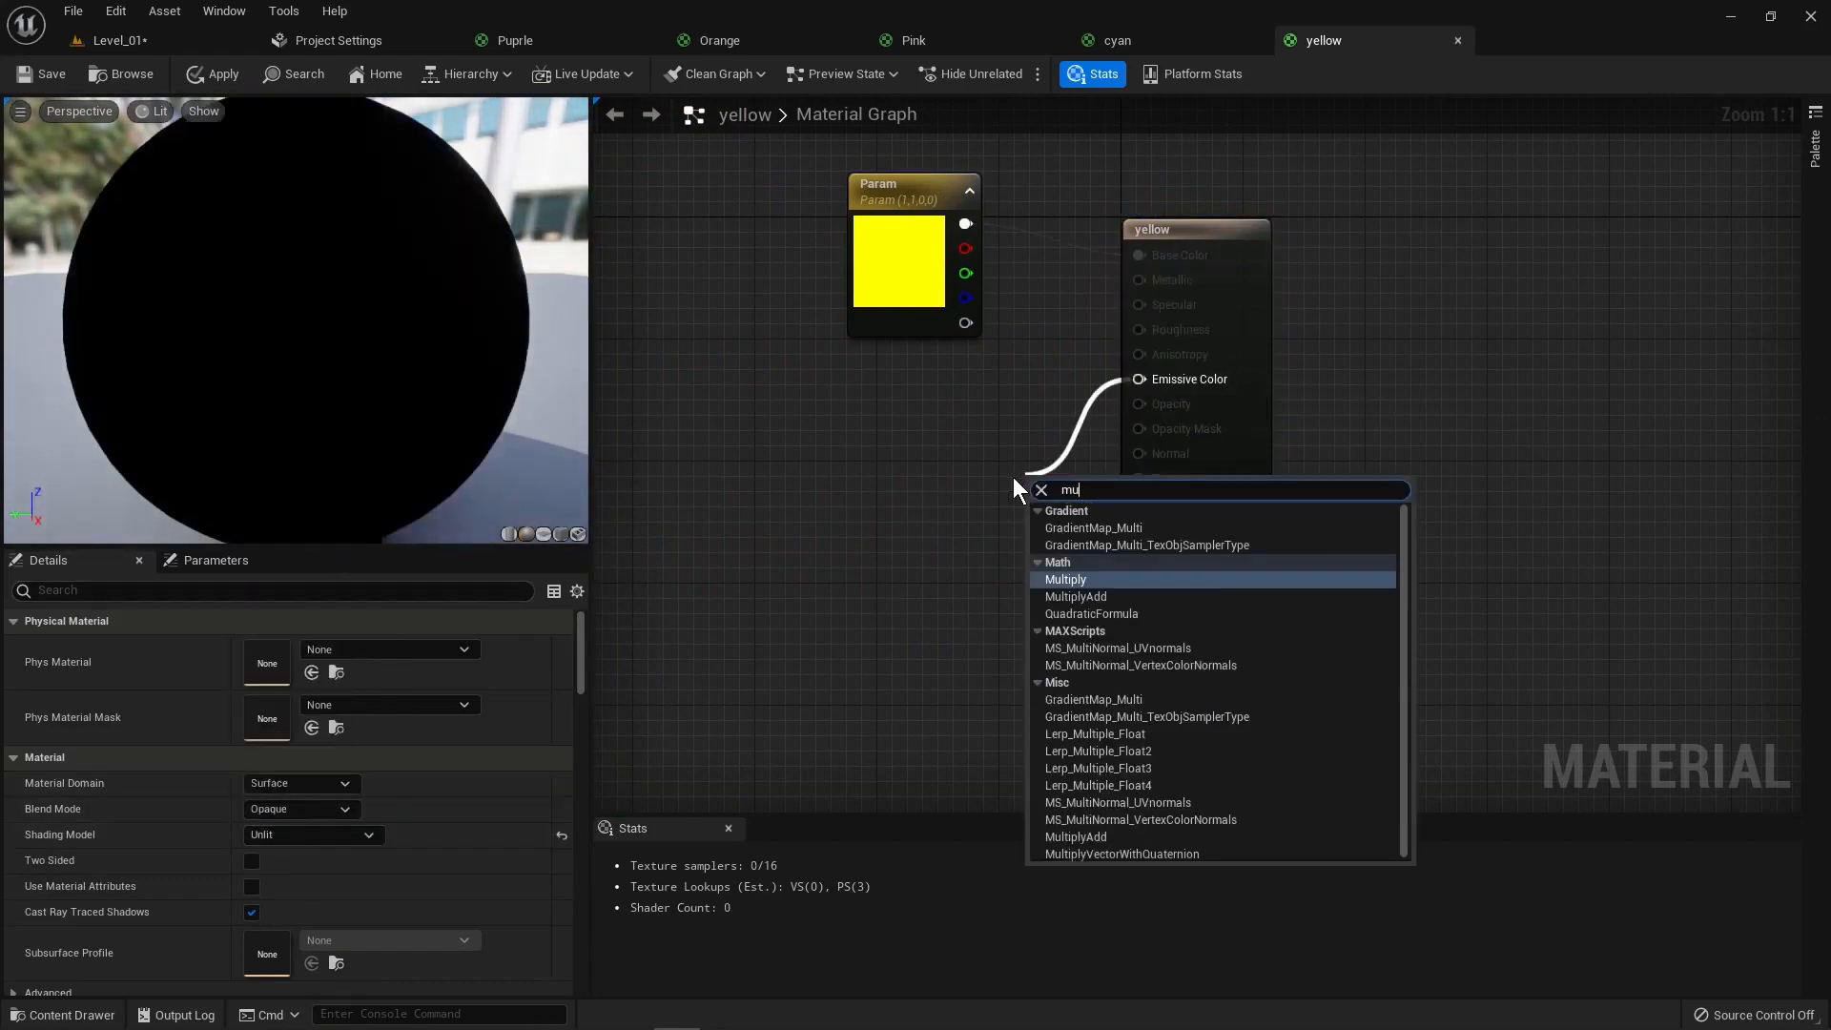
{"action": "left_click", "coordinate": [1080, 579]}
{"action": "left_click_drag", "start_coordinate": [944, 196], "coordinate": [1050, 513]}
{"action": "left_click", "coordinate": [1059, 525]}
Step: Promote the yellow material's Multiply B input to a parameter named "Intensity" and space the two nodes apart, with Intensity below Multiply
{"action": "right_click", "coordinate": [1050, 538]}
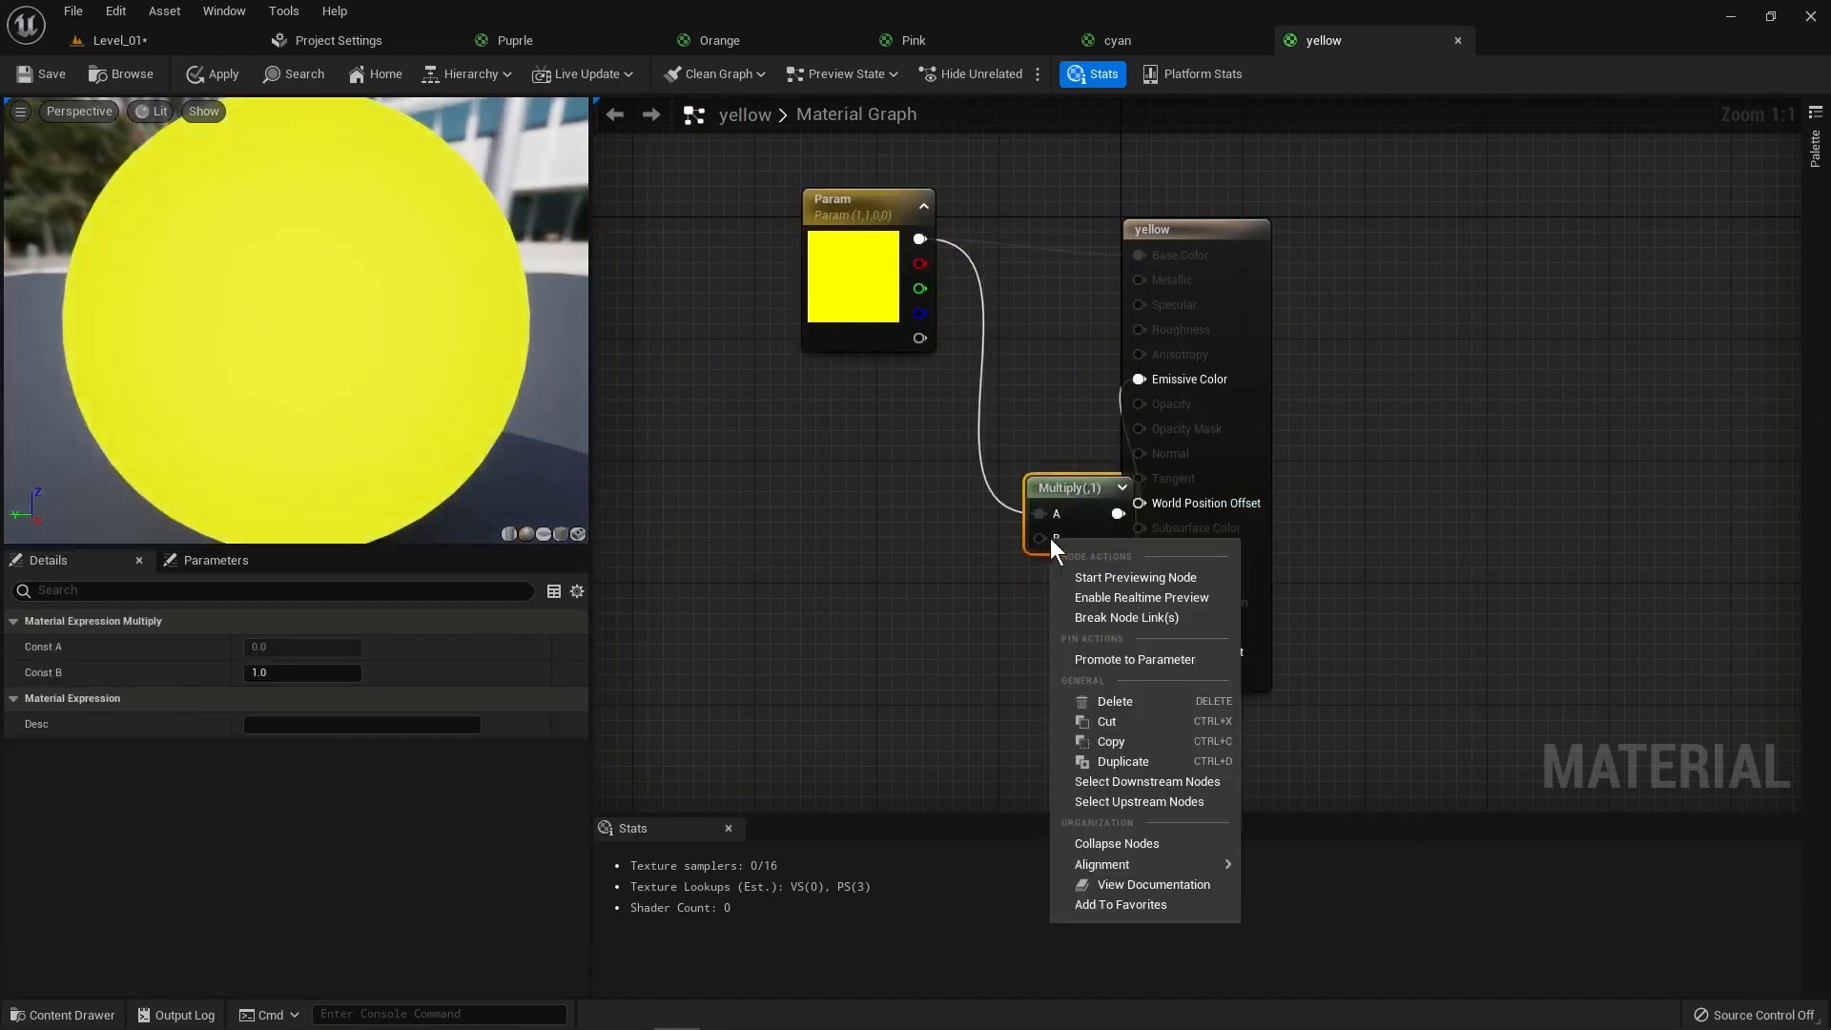
{"action": "left_click", "coordinate": [1140, 659]}
{"action": "type", "text": "Int"}
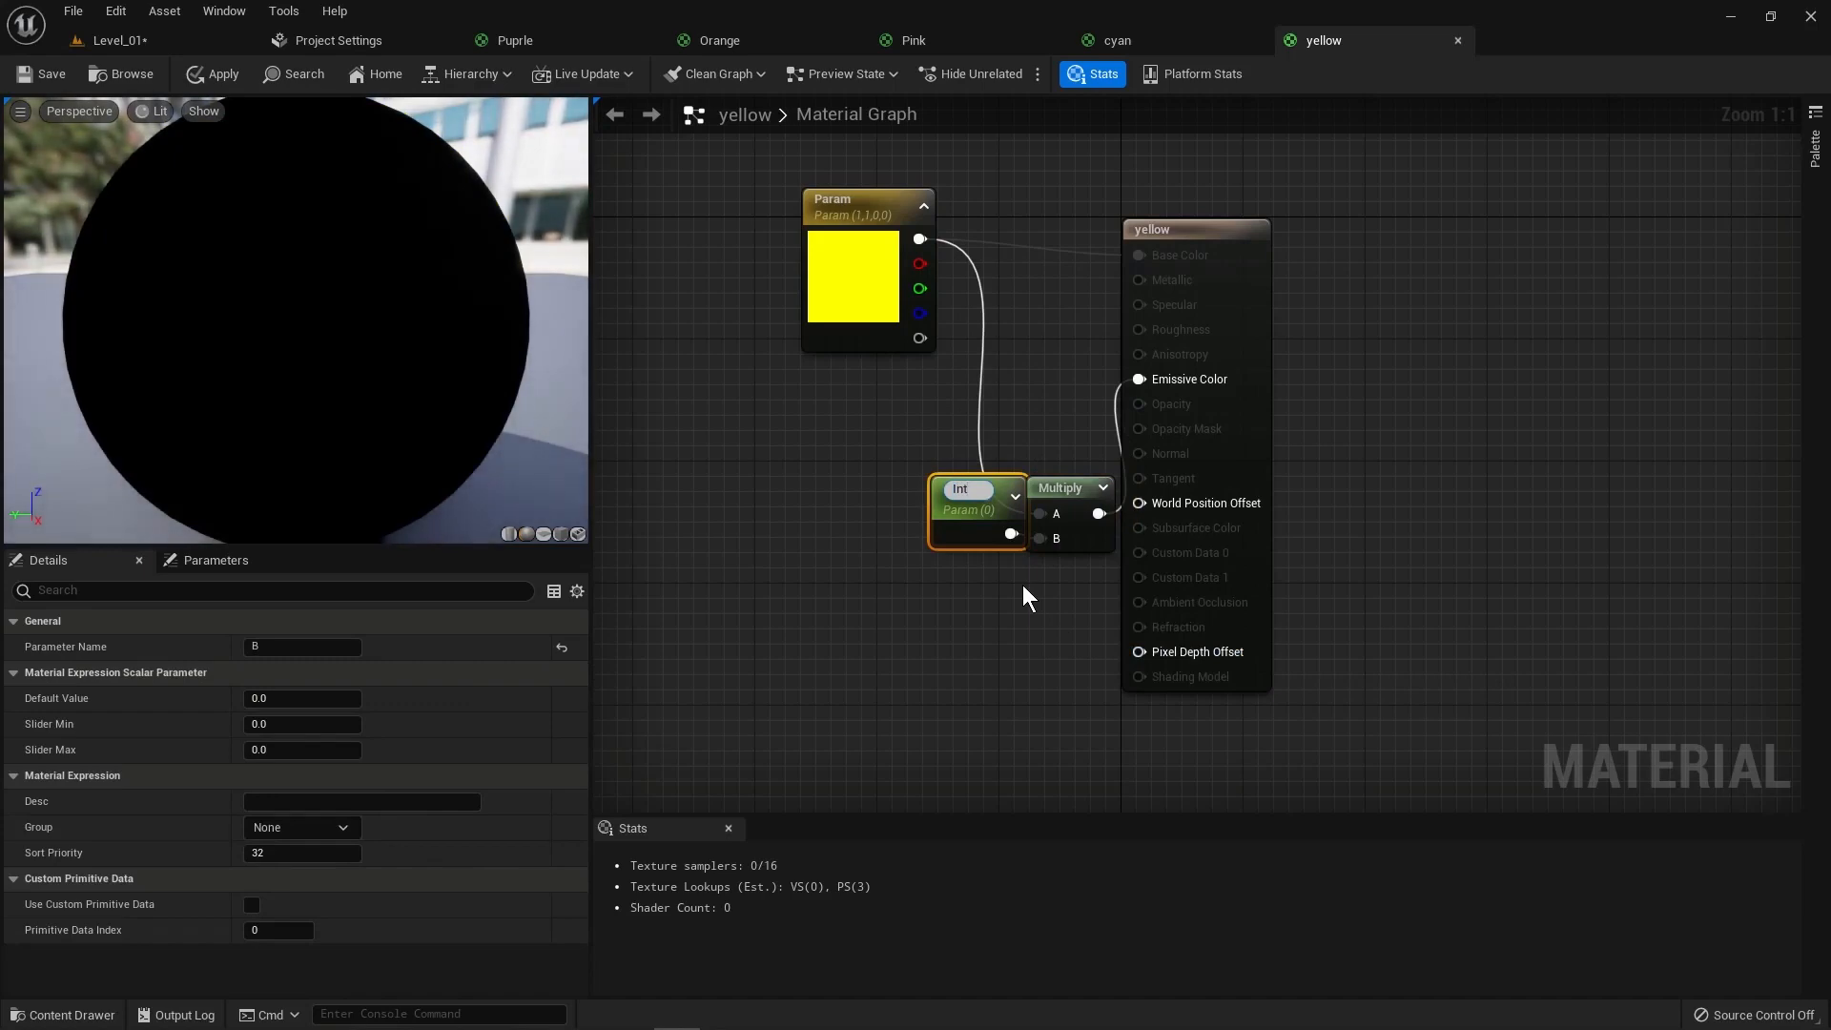
{"action": "type", "text": "ensitu"}
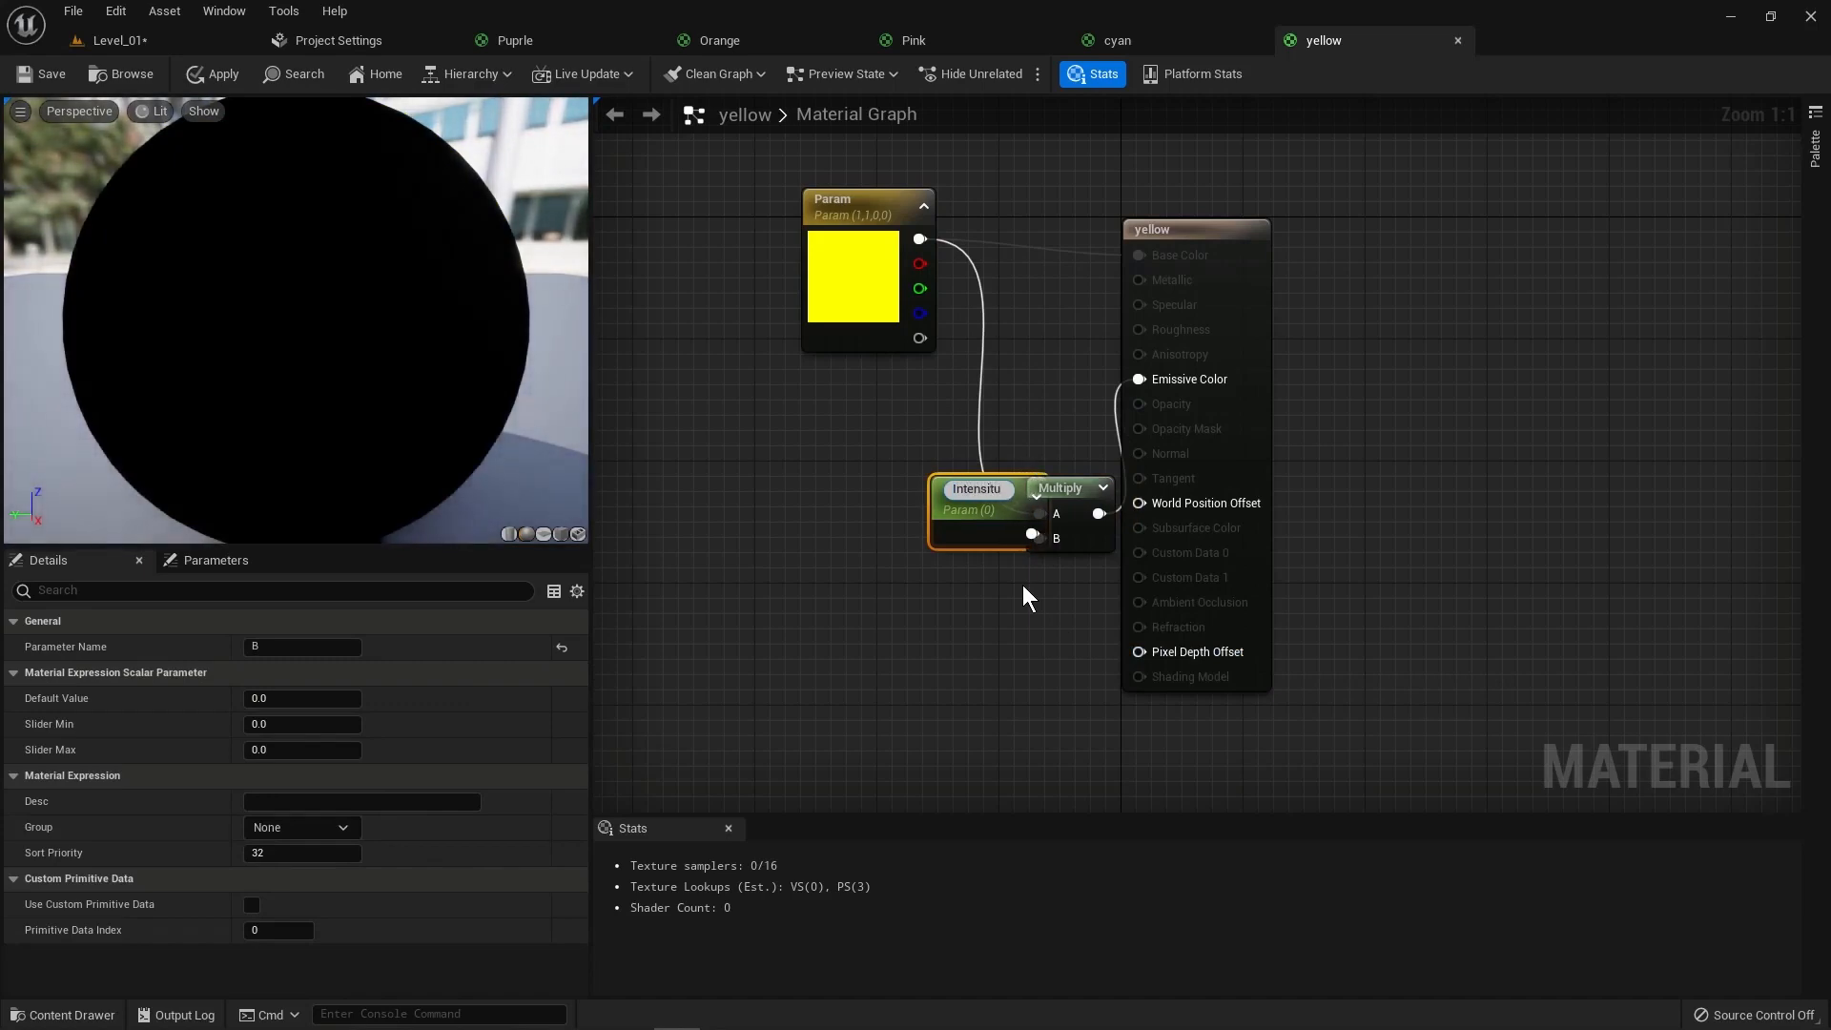
{"action": "key", "text": "BackSpace"}
{"action": "type", "text": "y"}
{"action": "left_click_drag", "start_coordinate": [984, 531], "coordinate": [849, 642]}
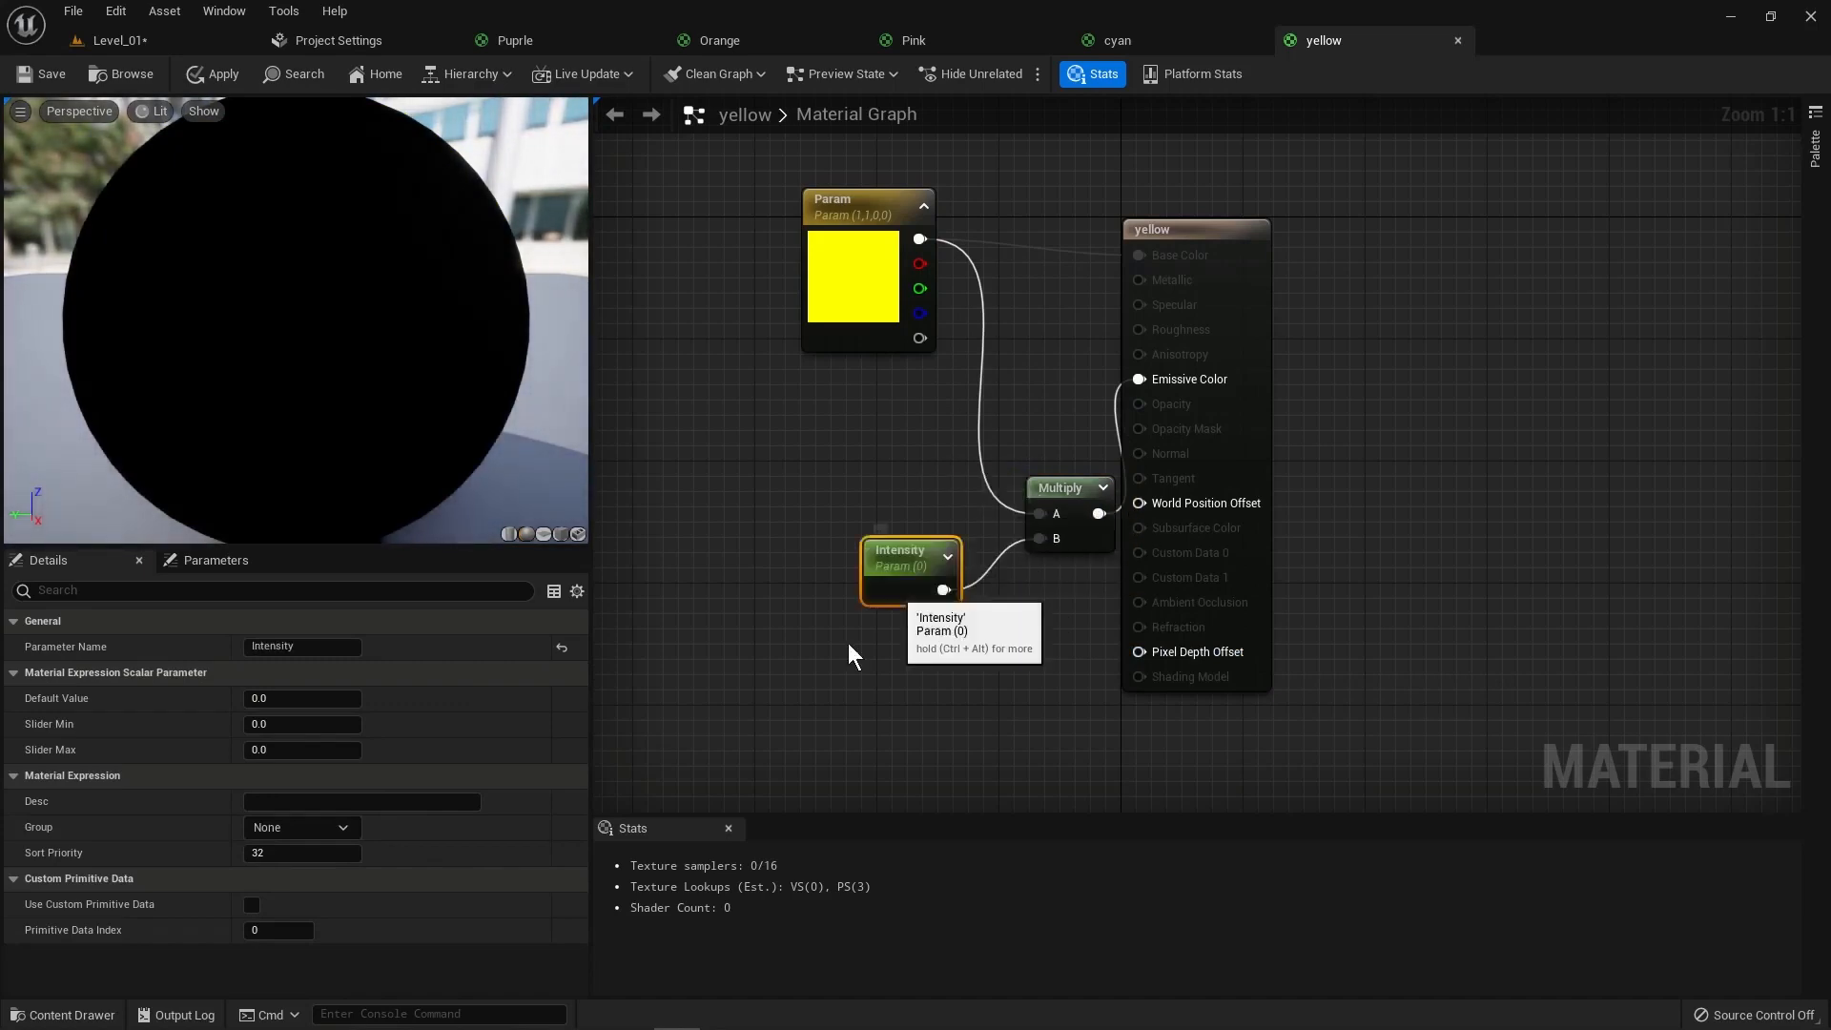
{"action": "left_click_drag", "start_coordinate": [1063, 488], "coordinate": [1007, 475]}
Step: Set the yellow material's Intensity default value to 30 and save the material
{"action": "left_click", "coordinate": [862, 631]}
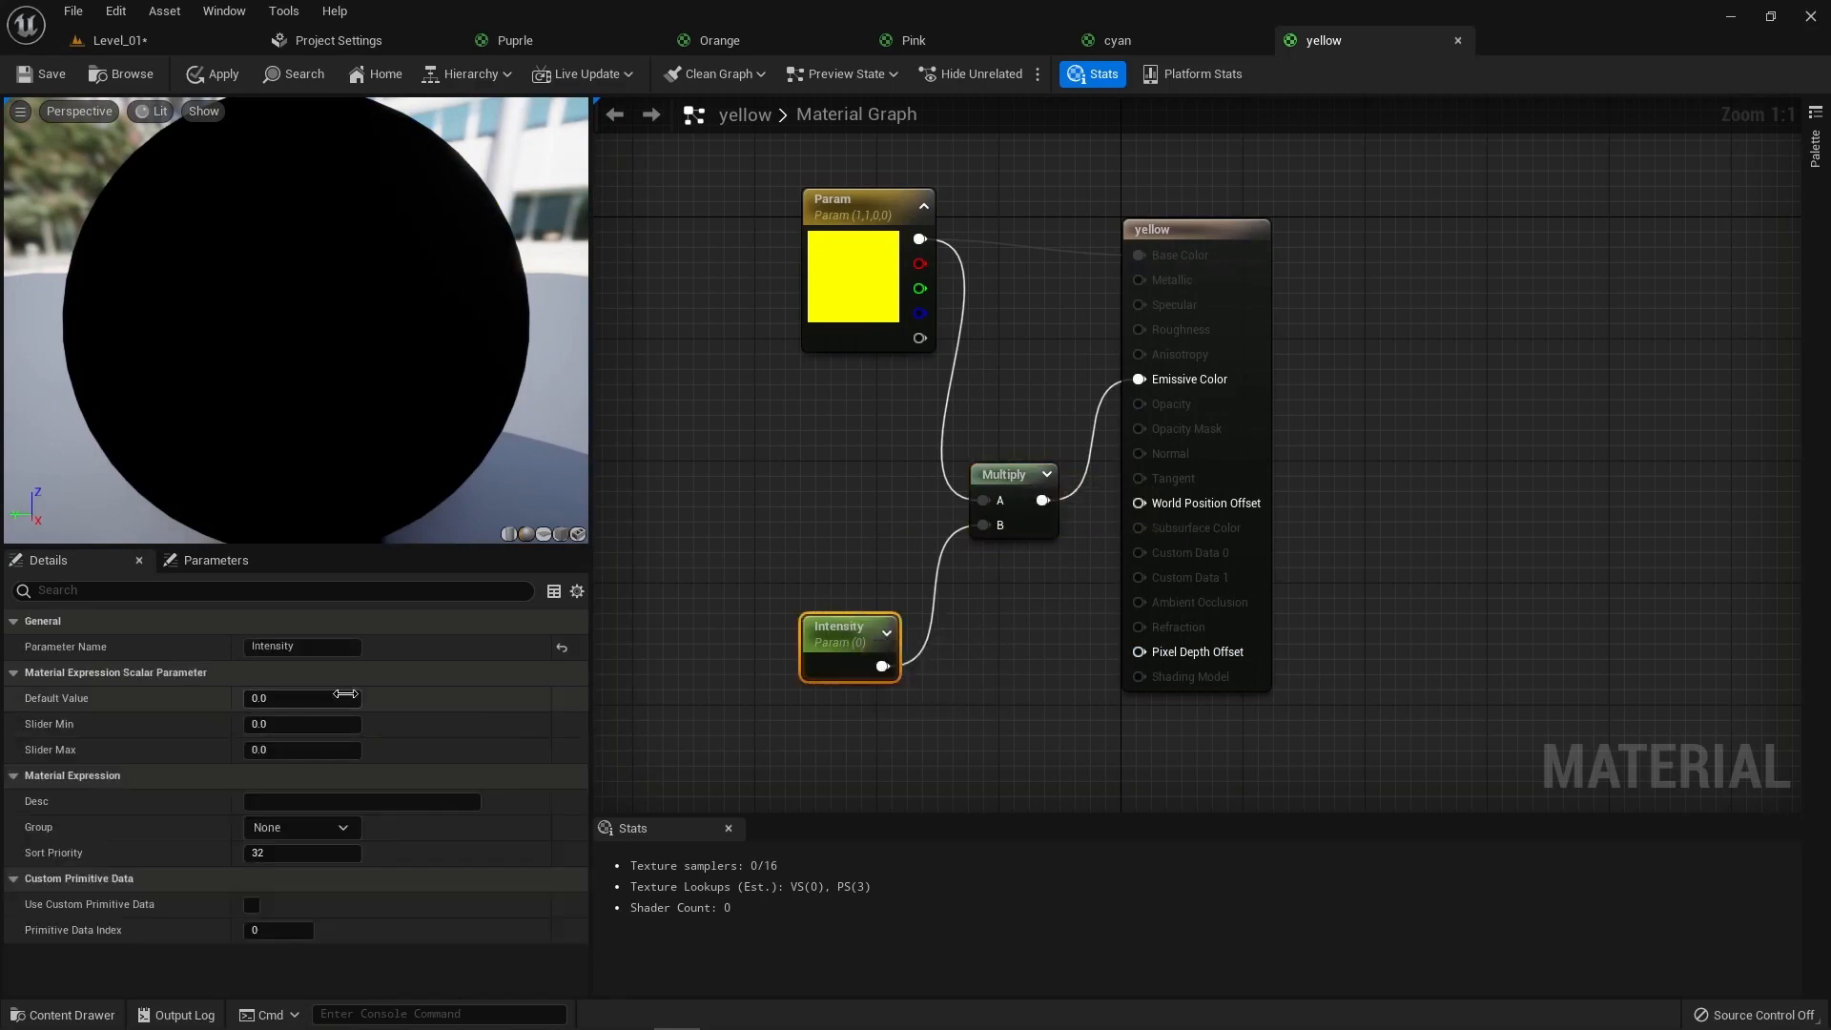
{"action": "left_click", "coordinate": [341, 698]}
{"action": "key", "text": "Return"}
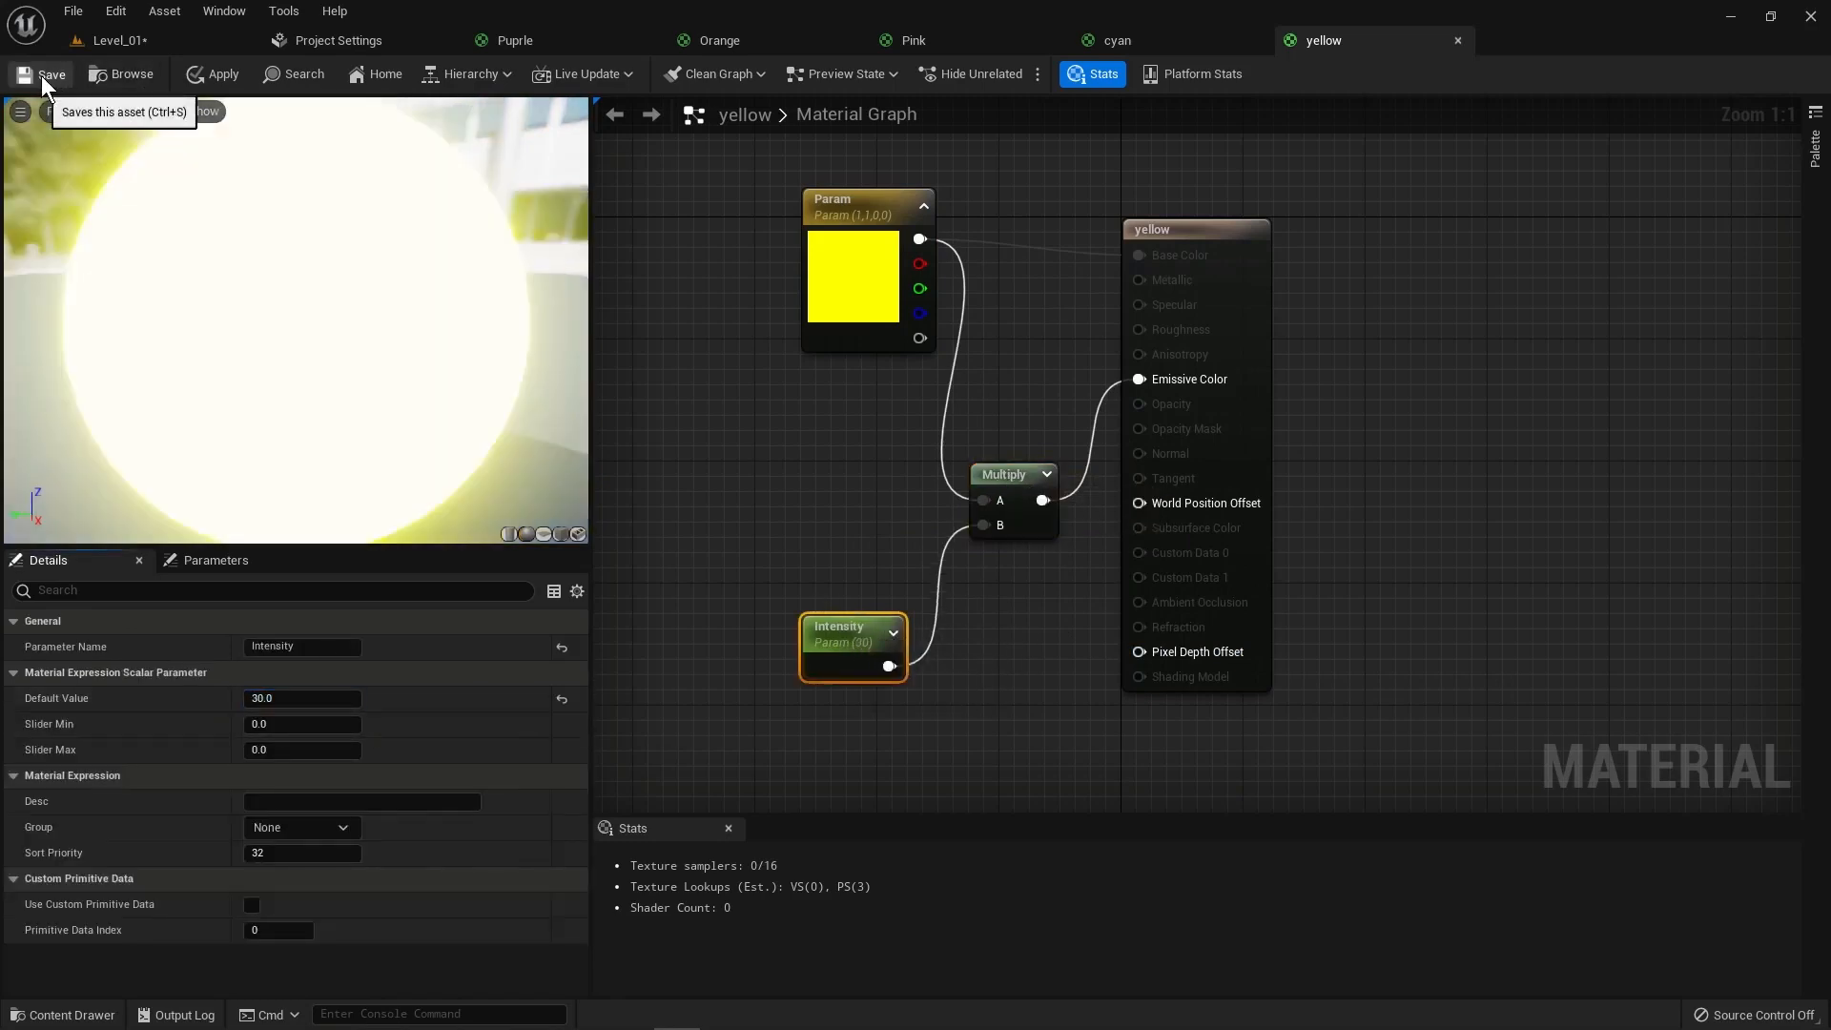
{"action": "left_click", "coordinate": [42, 76]}
Step: Return to Level_01 and examine the donut sign's glow on the wall from far and near
{"action": "left_click", "coordinate": [137, 42]}
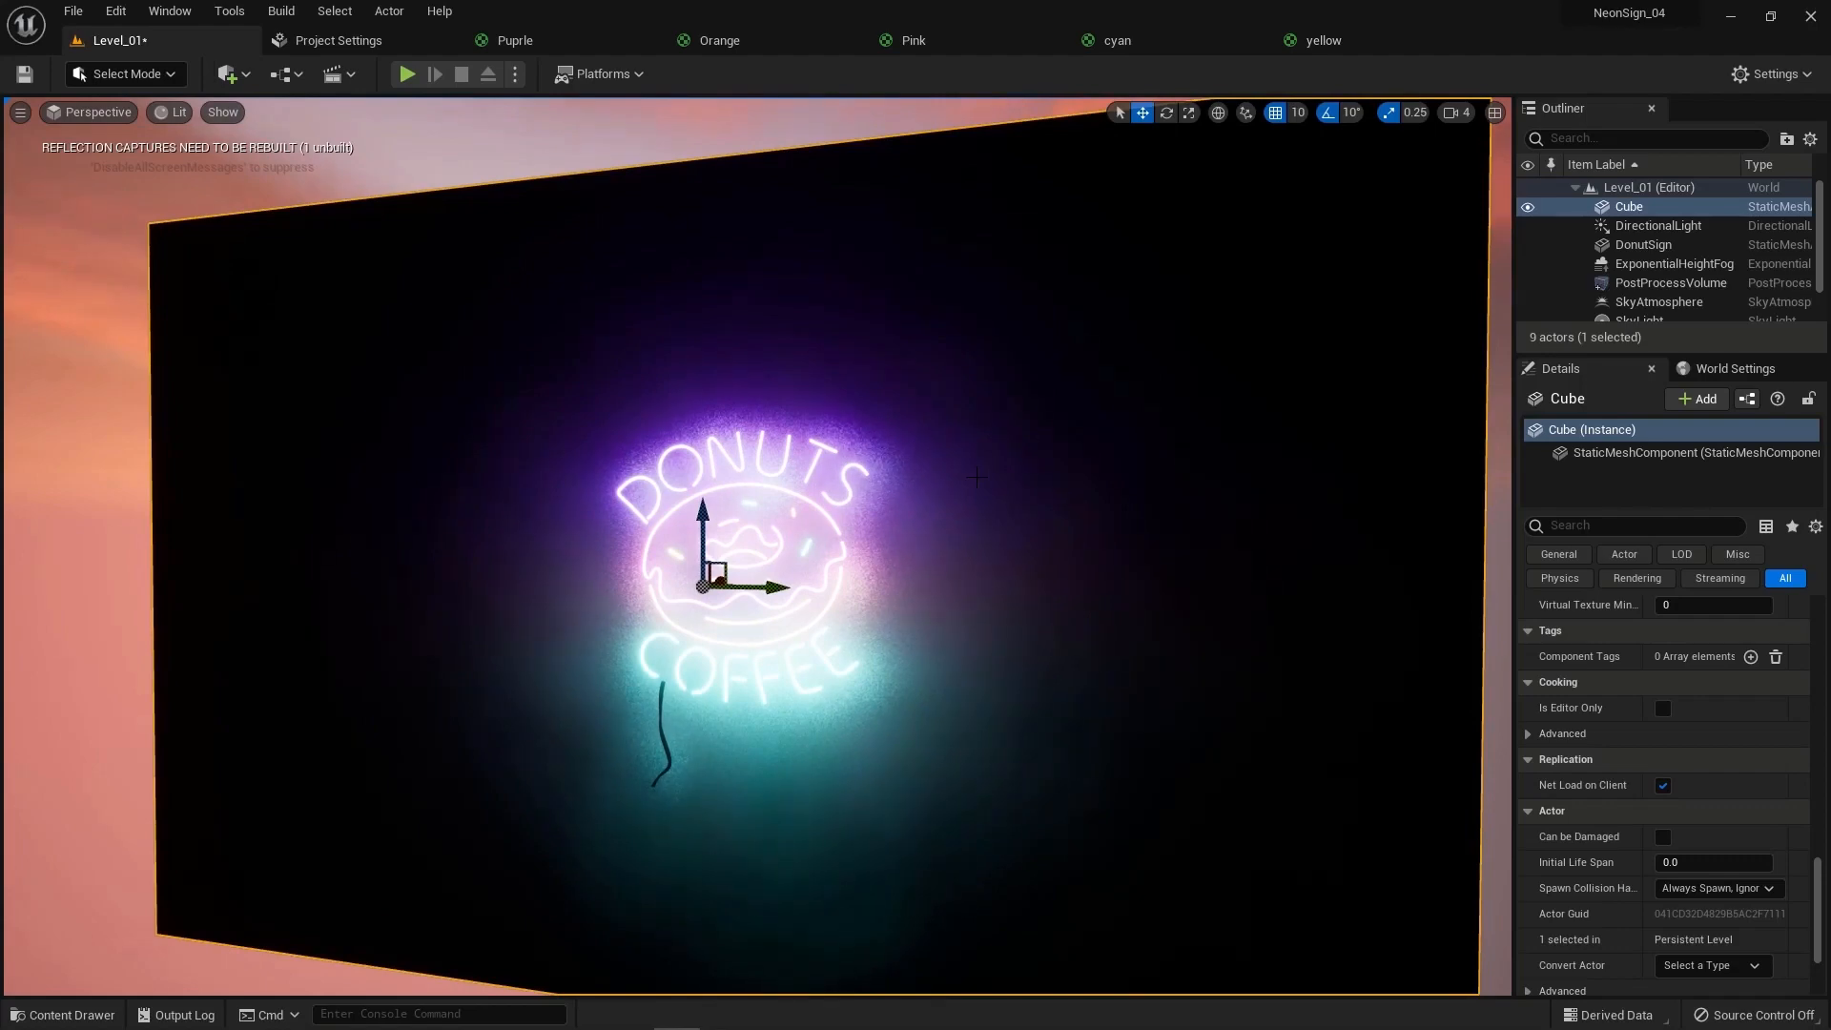
{"action": "scroll", "coordinate": [964, 753], "scroll_direction": "down", "scroll_amount": 2}
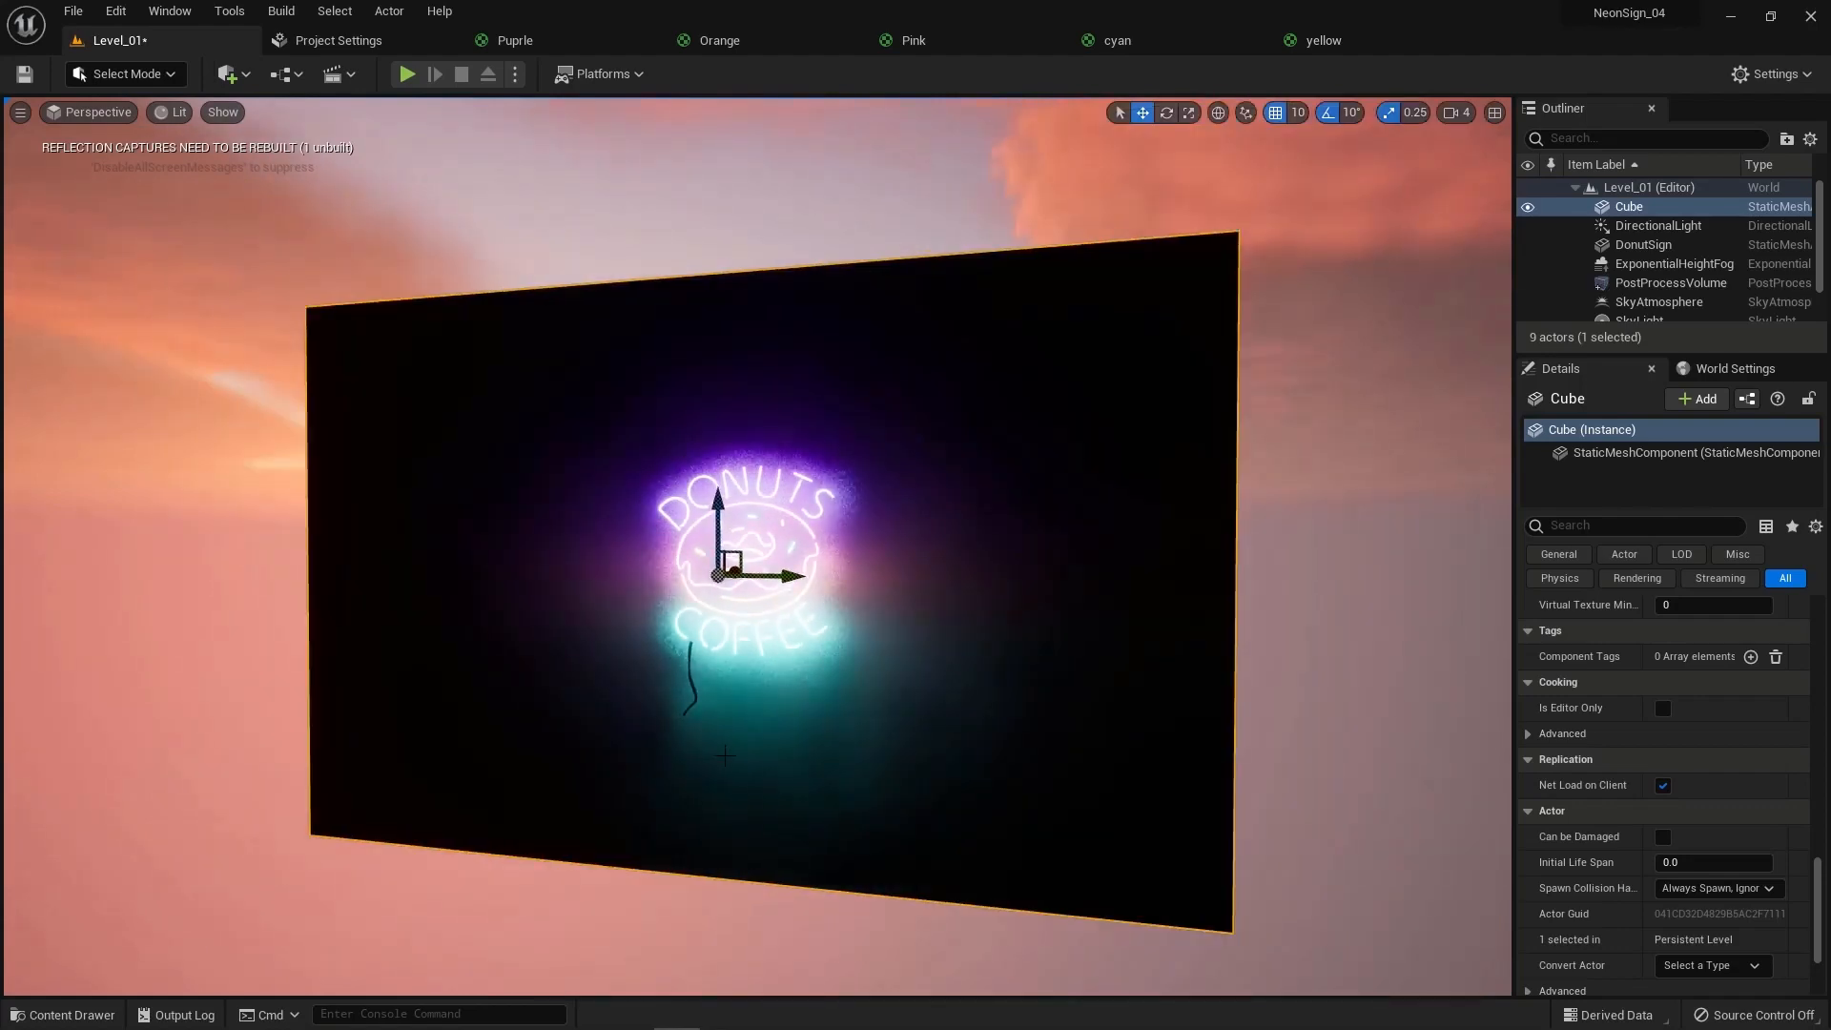
{"action": "scroll", "coordinate": [724, 756], "scroll_direction": "up", "scroll_amount": 6}
{"action": "scroll", "coordinate": [725, 771], "scroll_direction": "down", "scroll_amount": 1}
{"action": "scroll", "coordinate": [726, 772], "scroll_direction": "down", "scroll_amount": 4}
{"action": "middle_click_drag", "start_coordinate": [674, 769], "coordinate": [675, 909]}
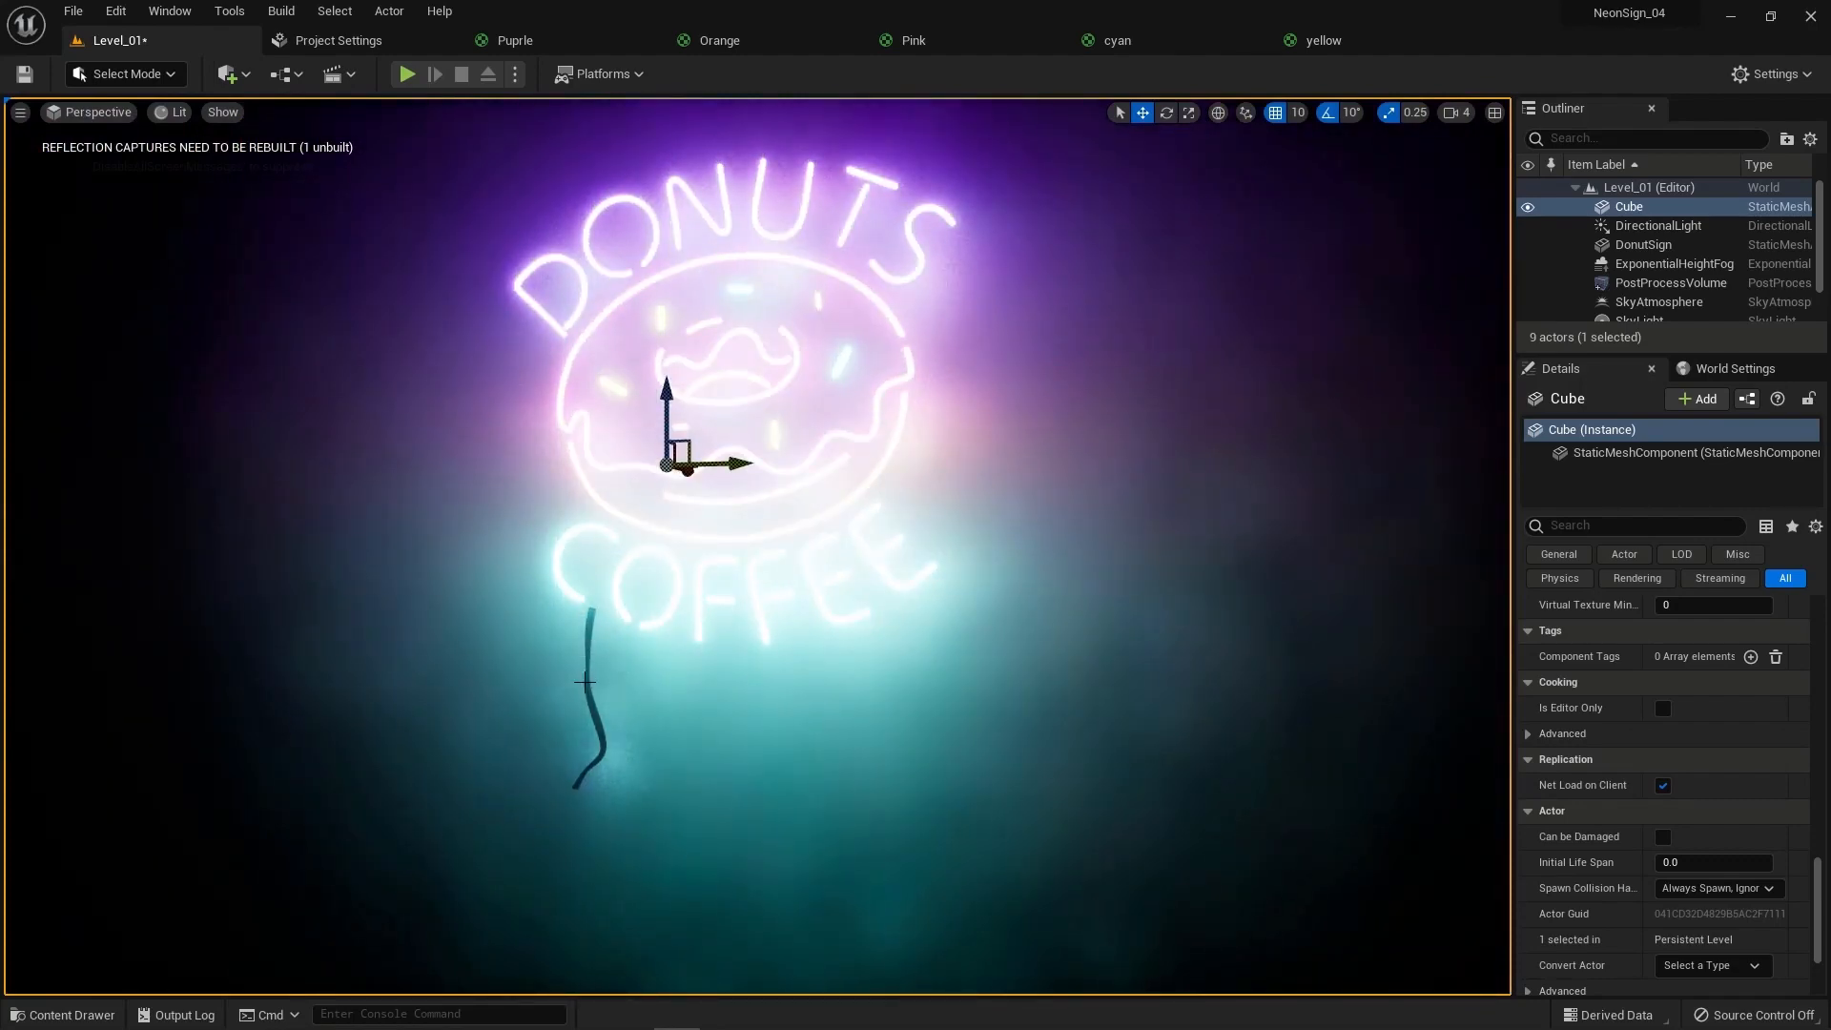
{"action": "middle_click_drag", "start_coordinate": [774, 533], "coordinate": [762, 469]}
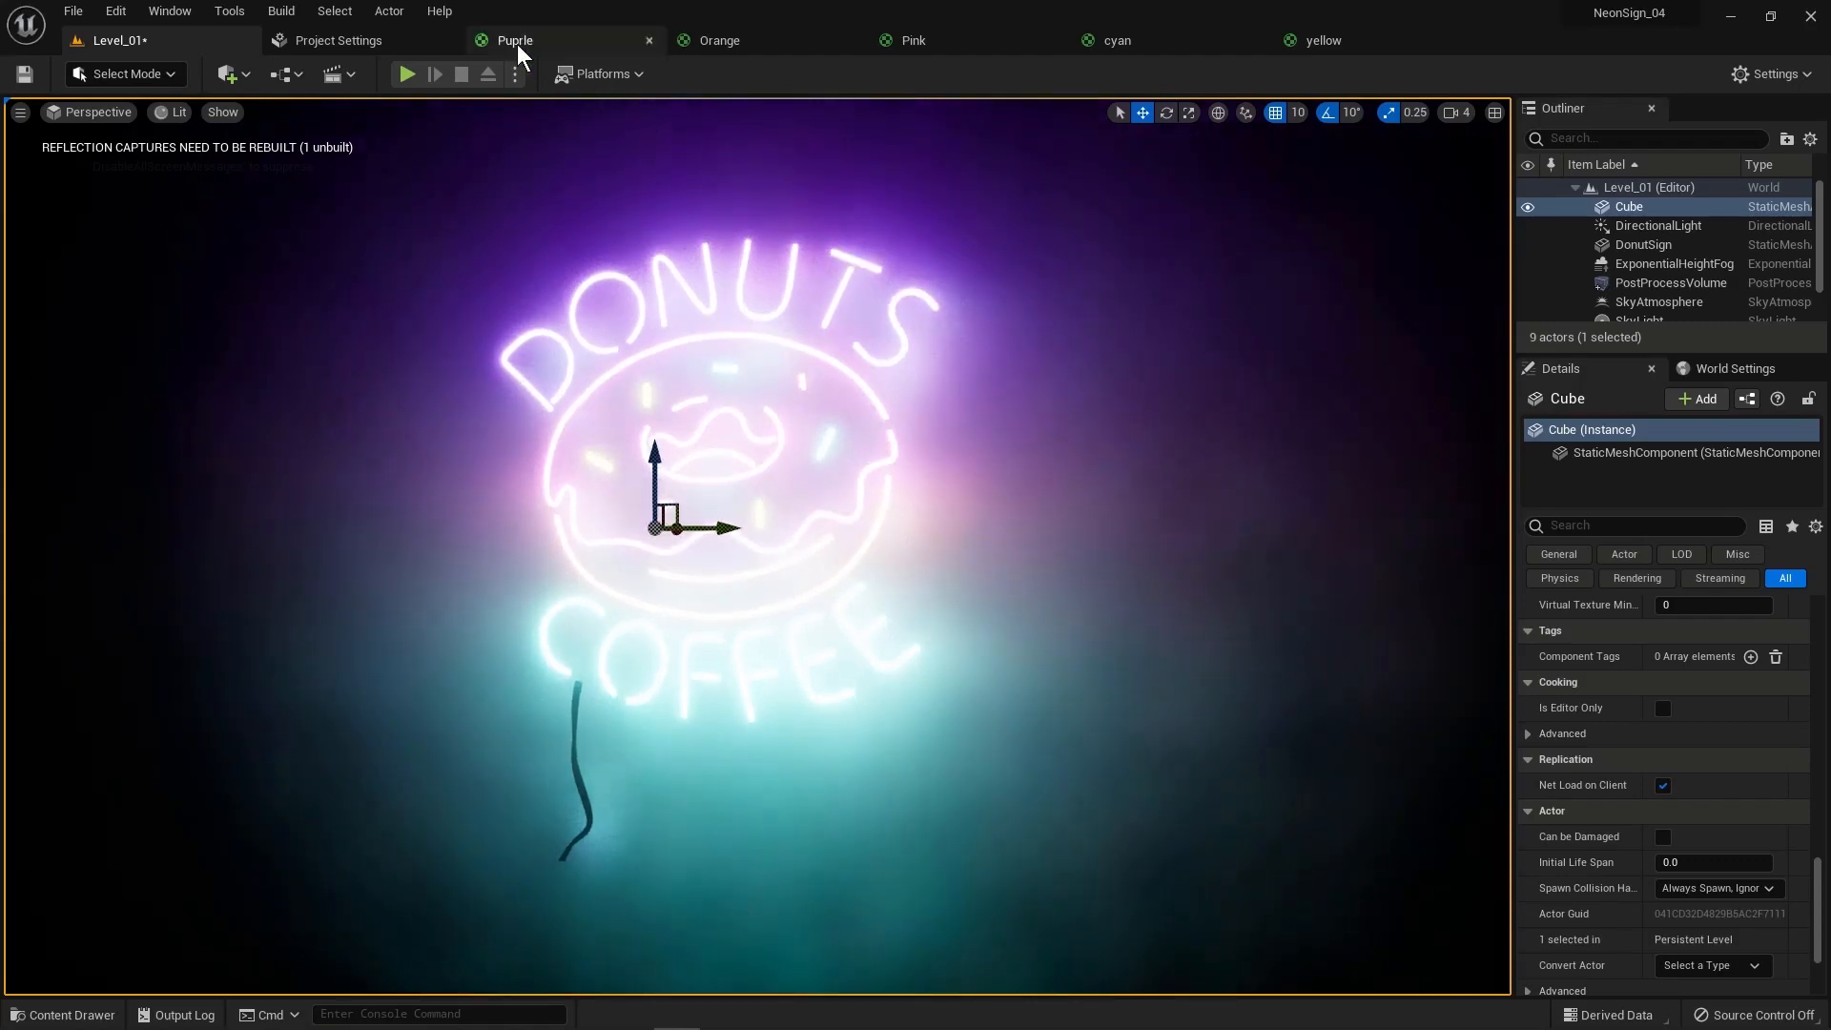
Step: Set the Puprle material's Intensity default value to 20 and save the material
{"action": "left_click", "coordinate": [517, 43]}
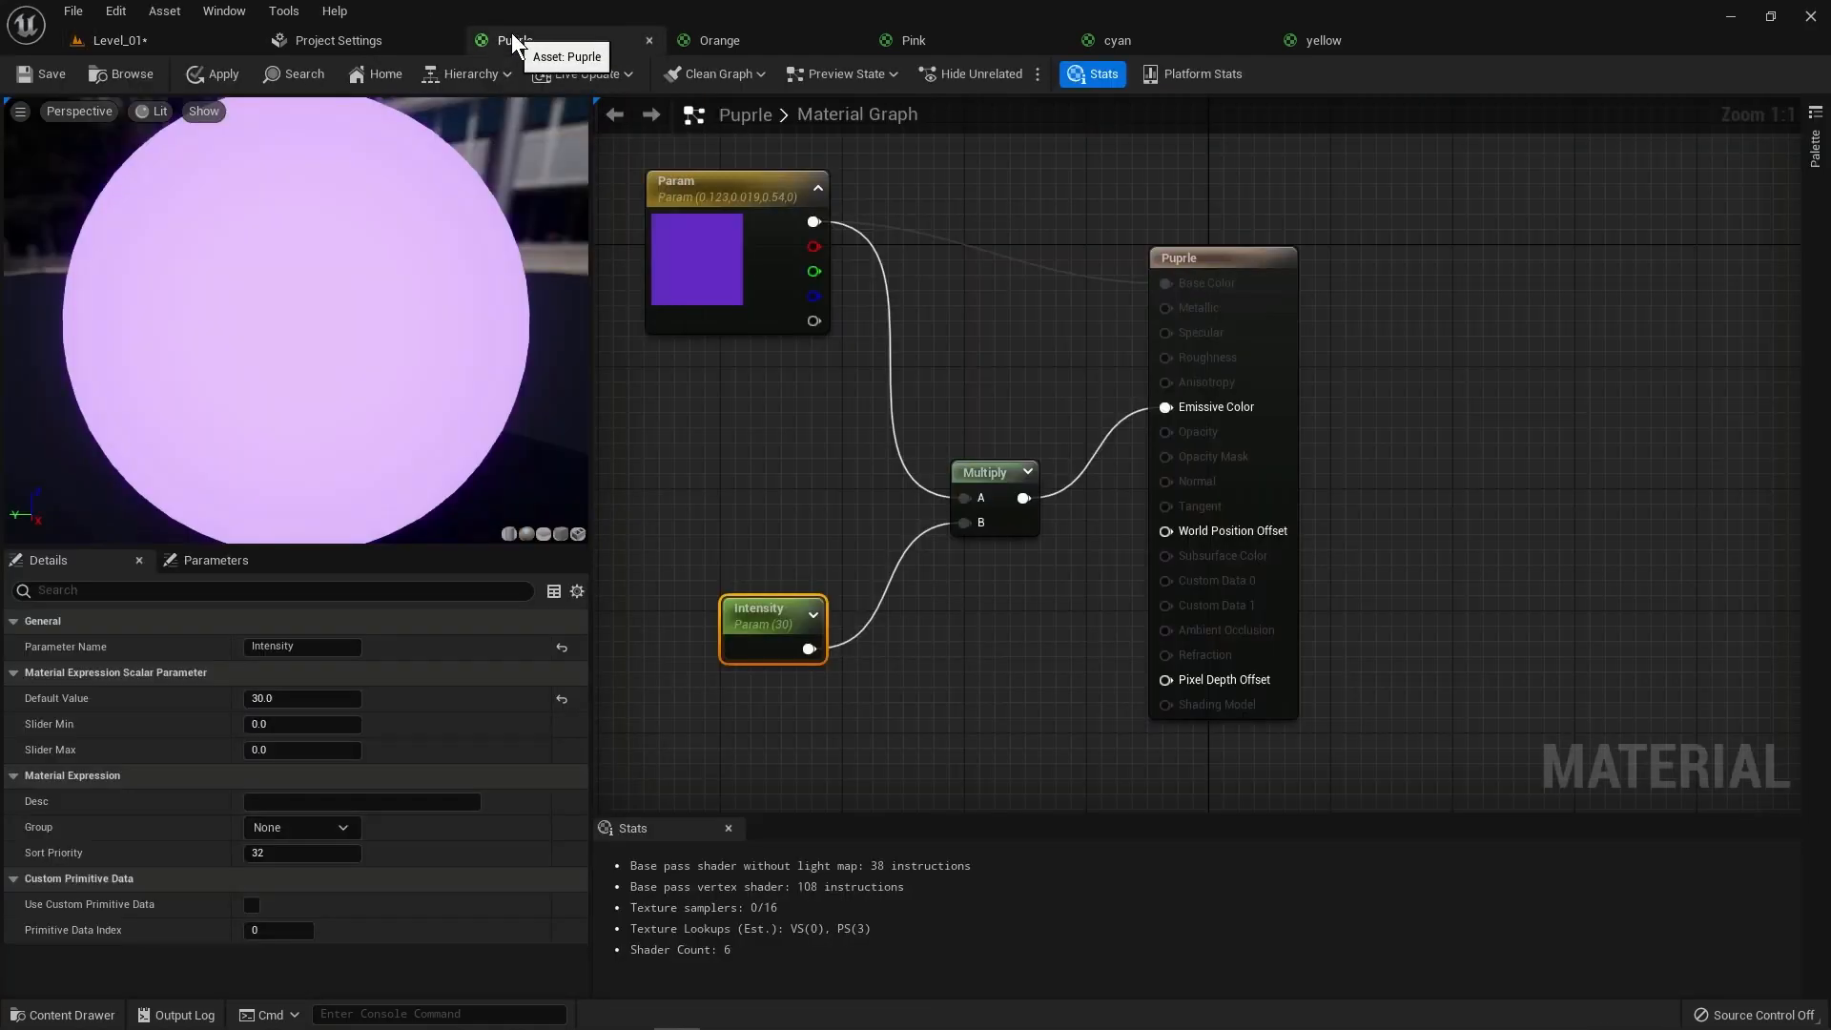
{"action": "left_click", "coordinate": [291, 696]}
{"action": "type", "text": "20"}
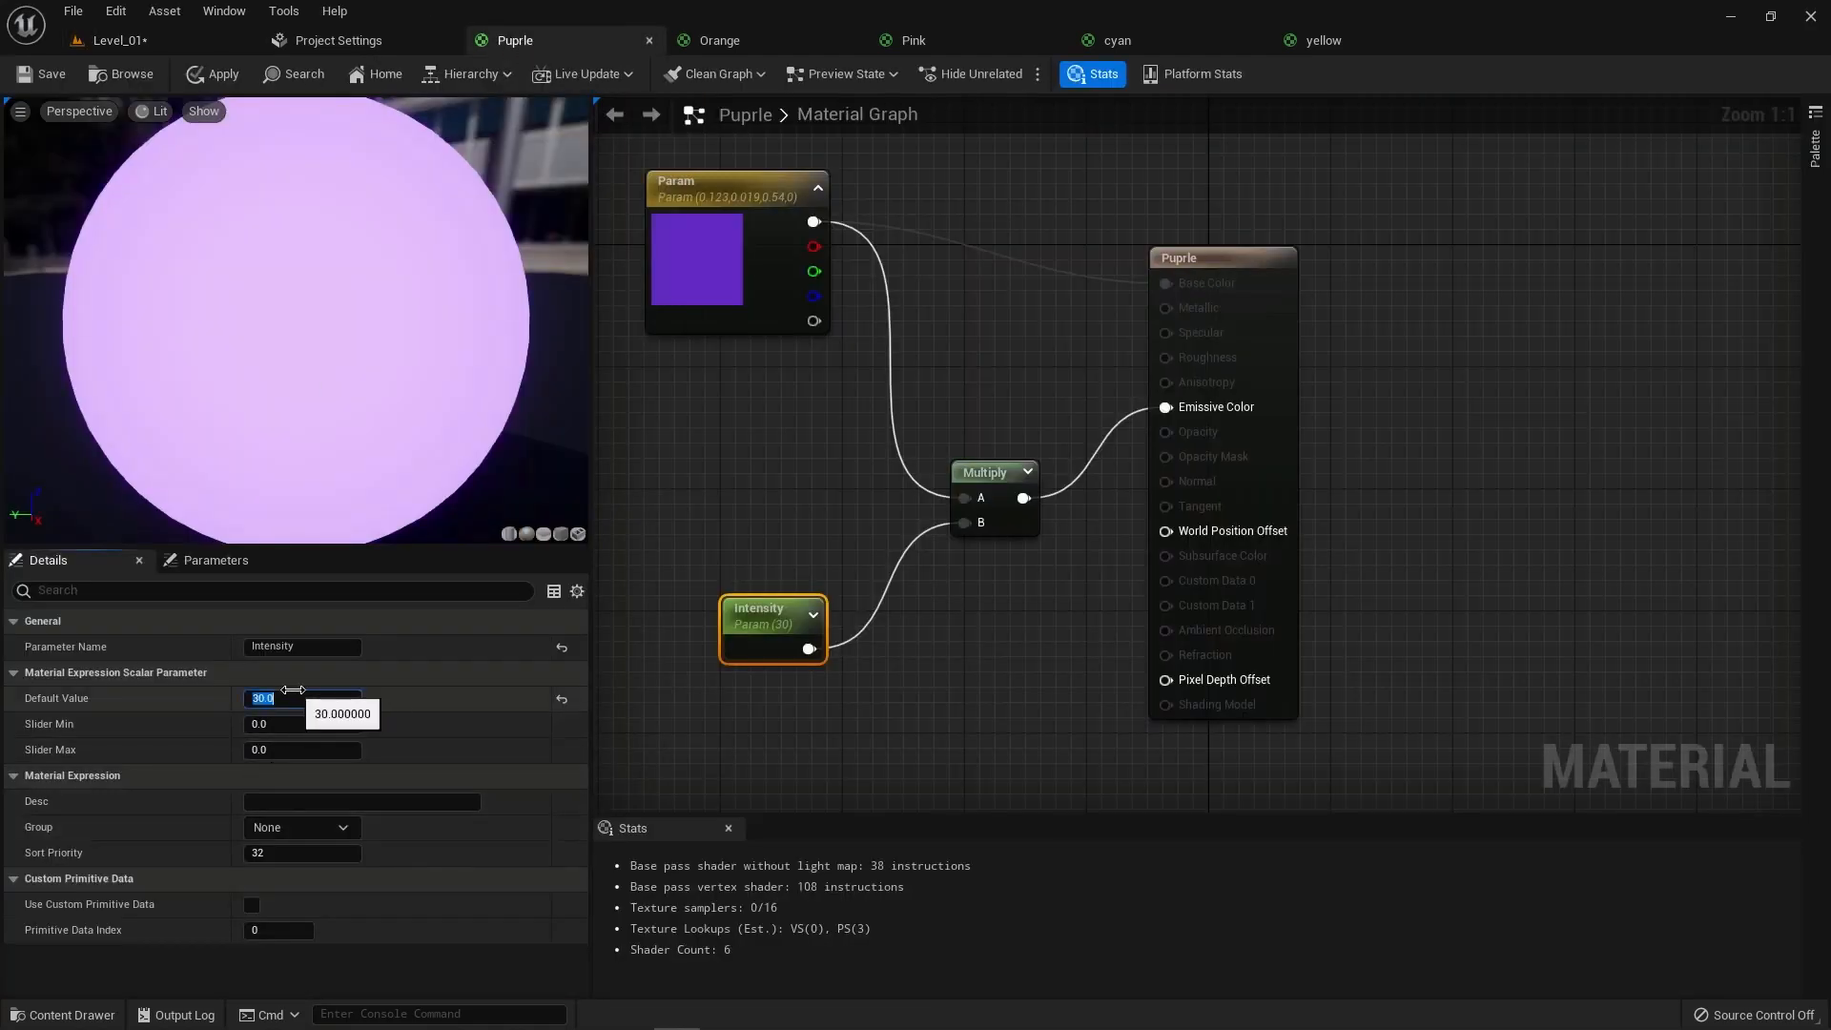
{"action": "key", "text": "Return"}
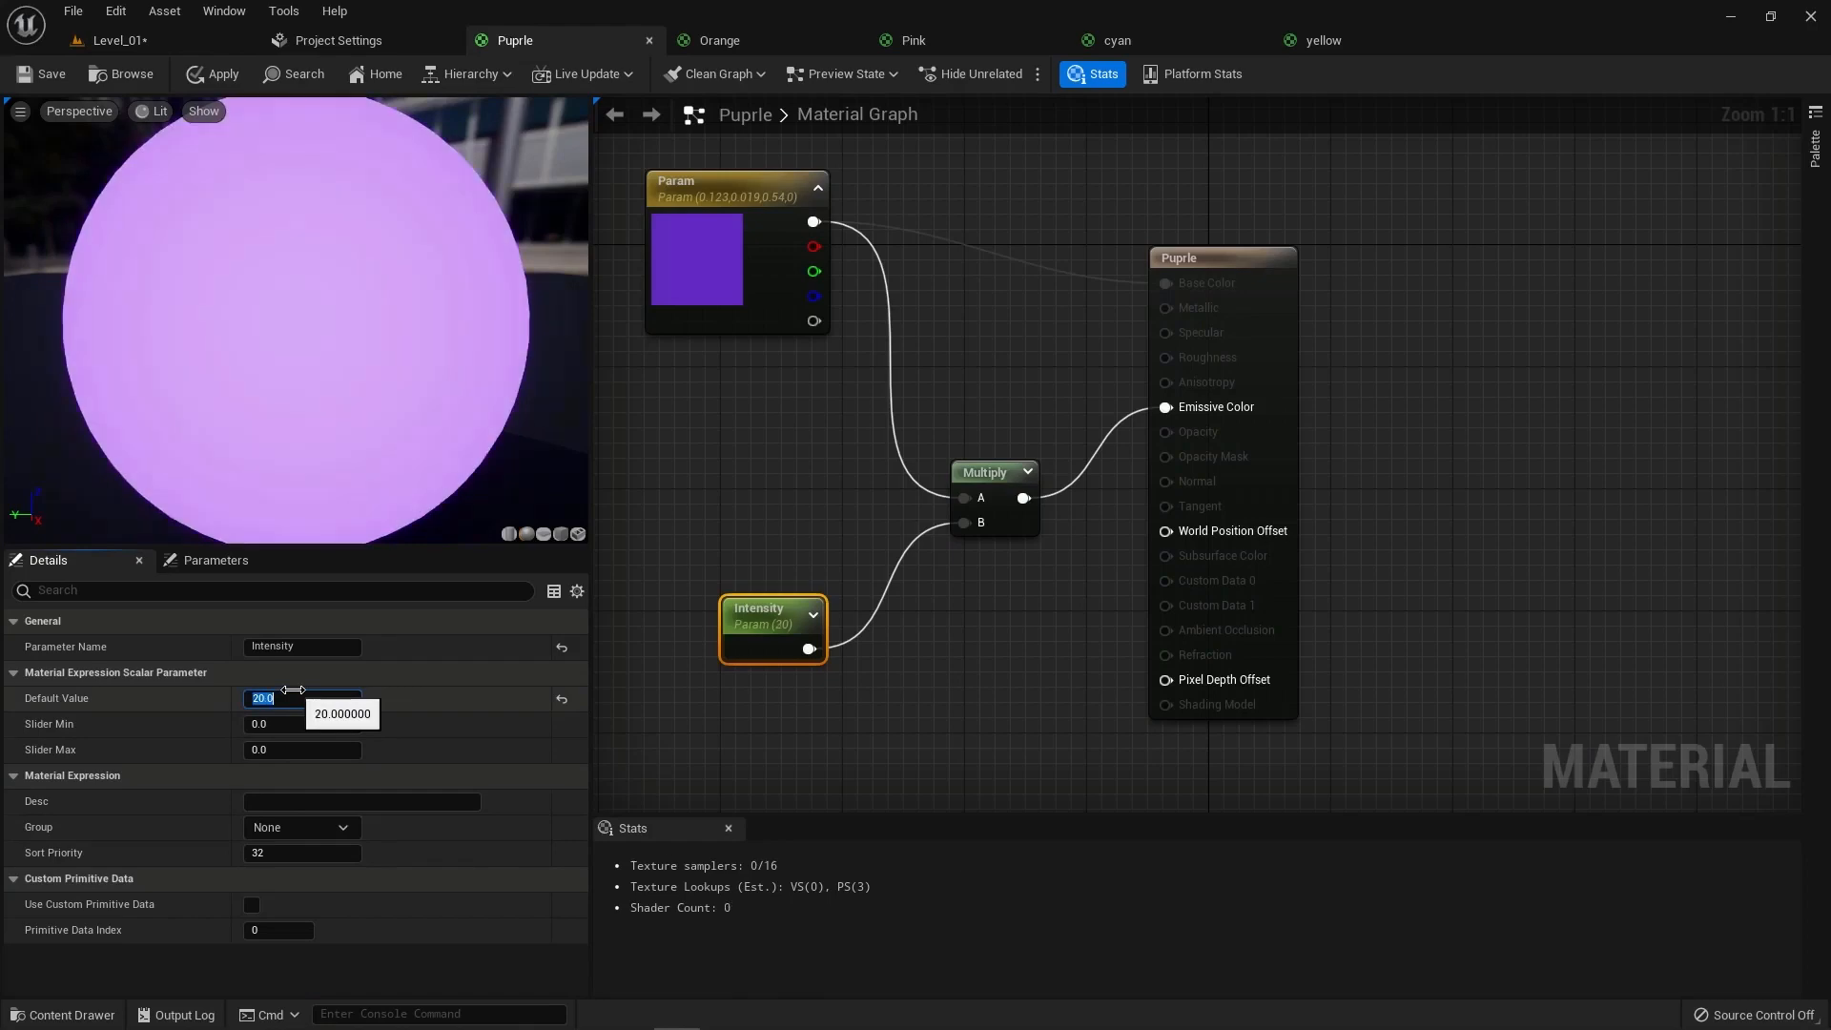
{"action": "left_click", "coordinate": [42, 76]}
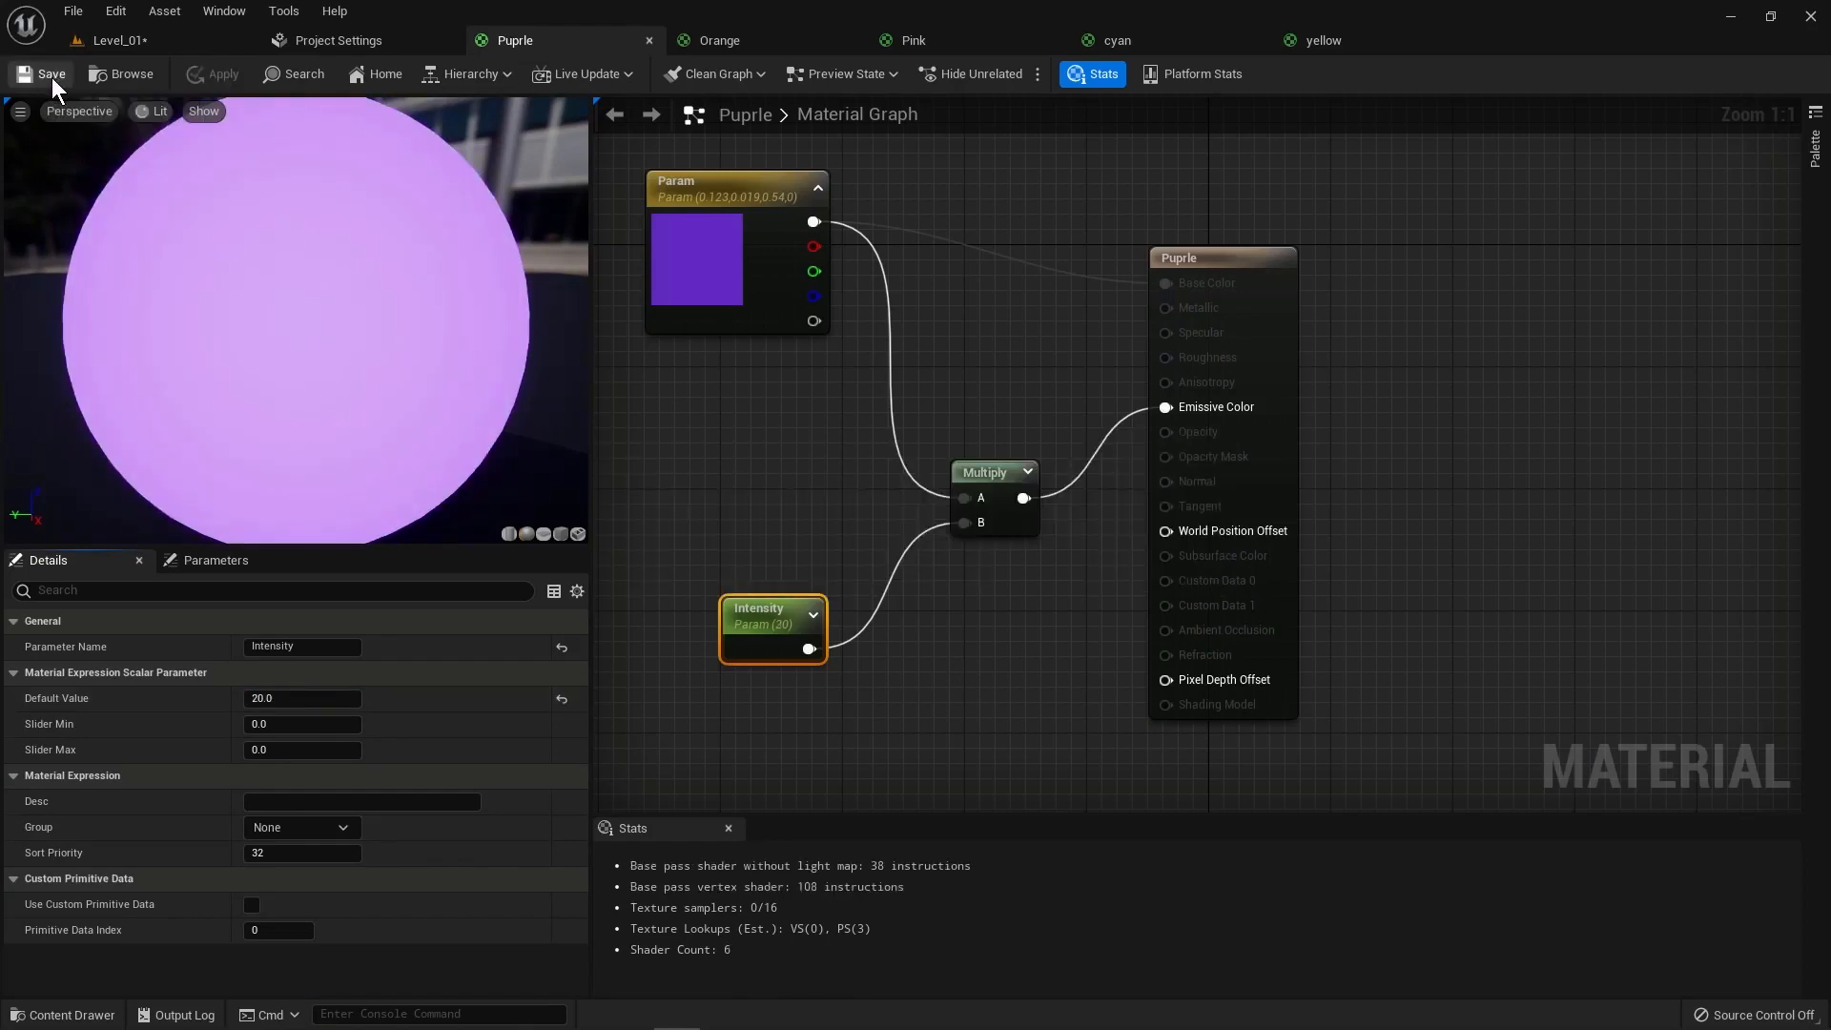
Step: Set the Orange material's Intensity default value to 20 and save the material
{"action": "left_click", "coordinate": [730, 42]}
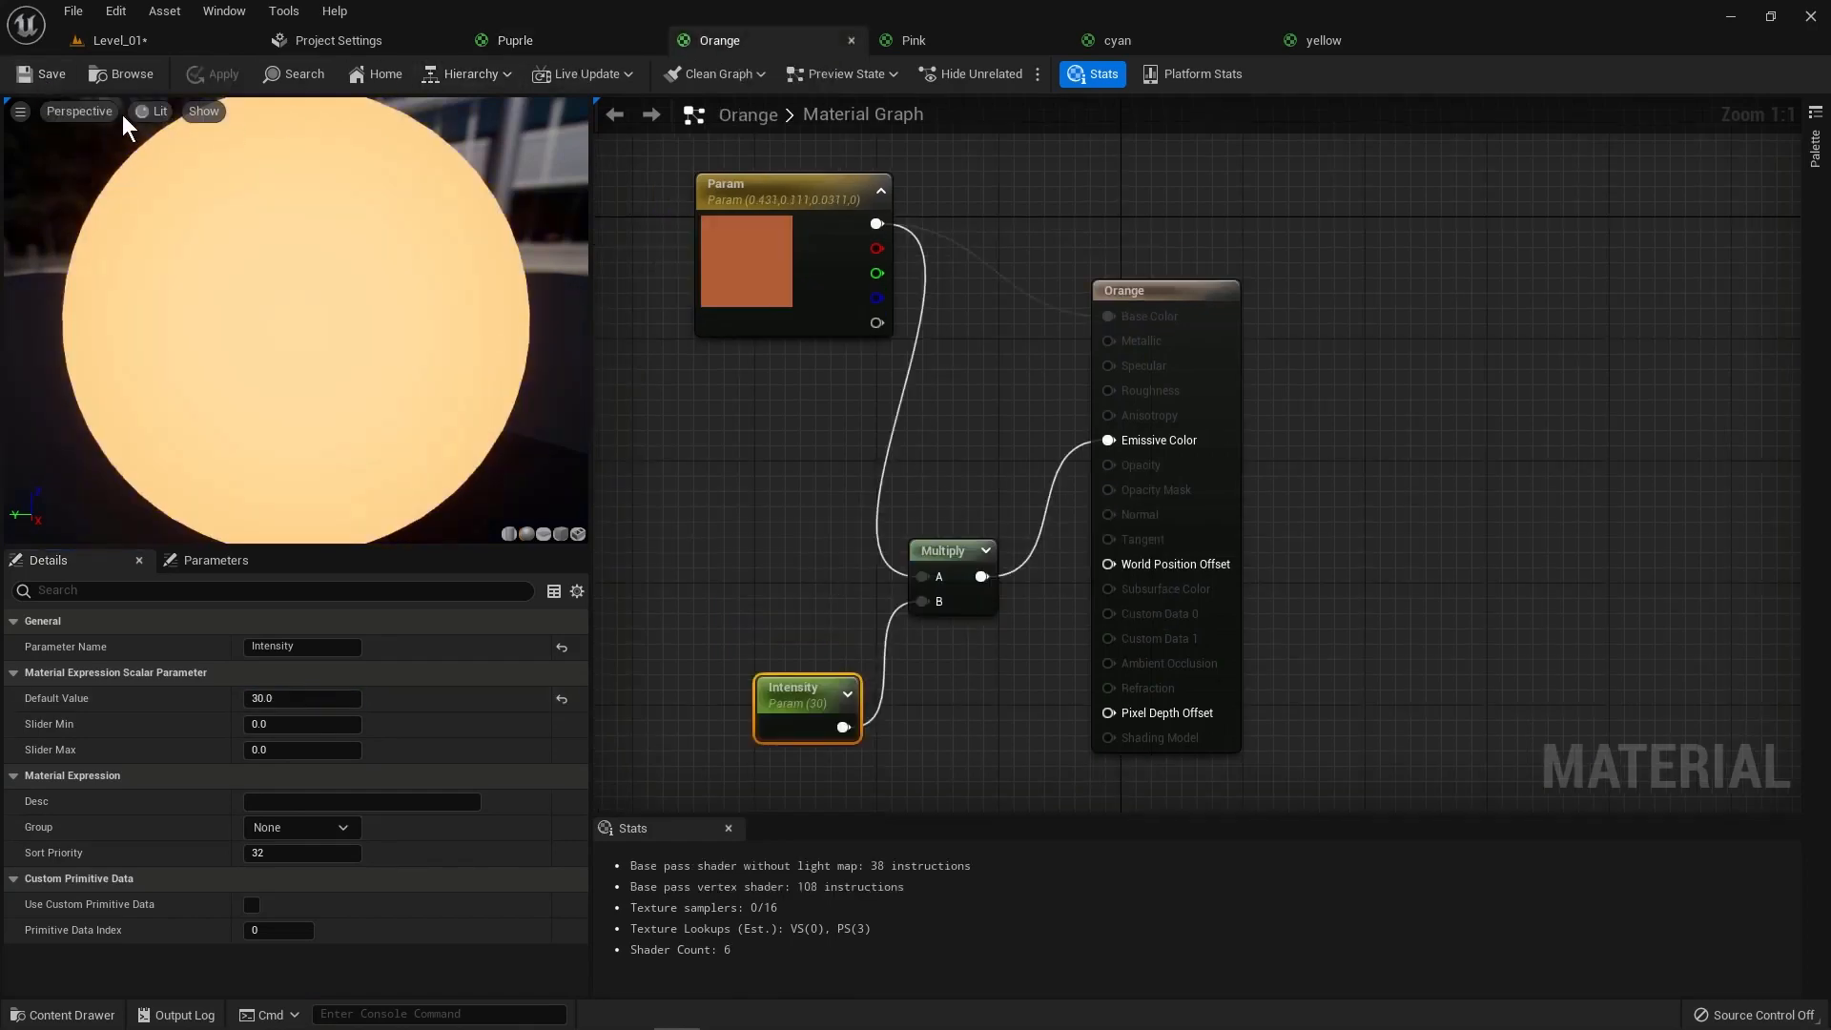
{"action": "left_click", "coordinate": [312, 699]}
{"action": "type", "text": "20"}
{"action": "key", "text": "Return"}
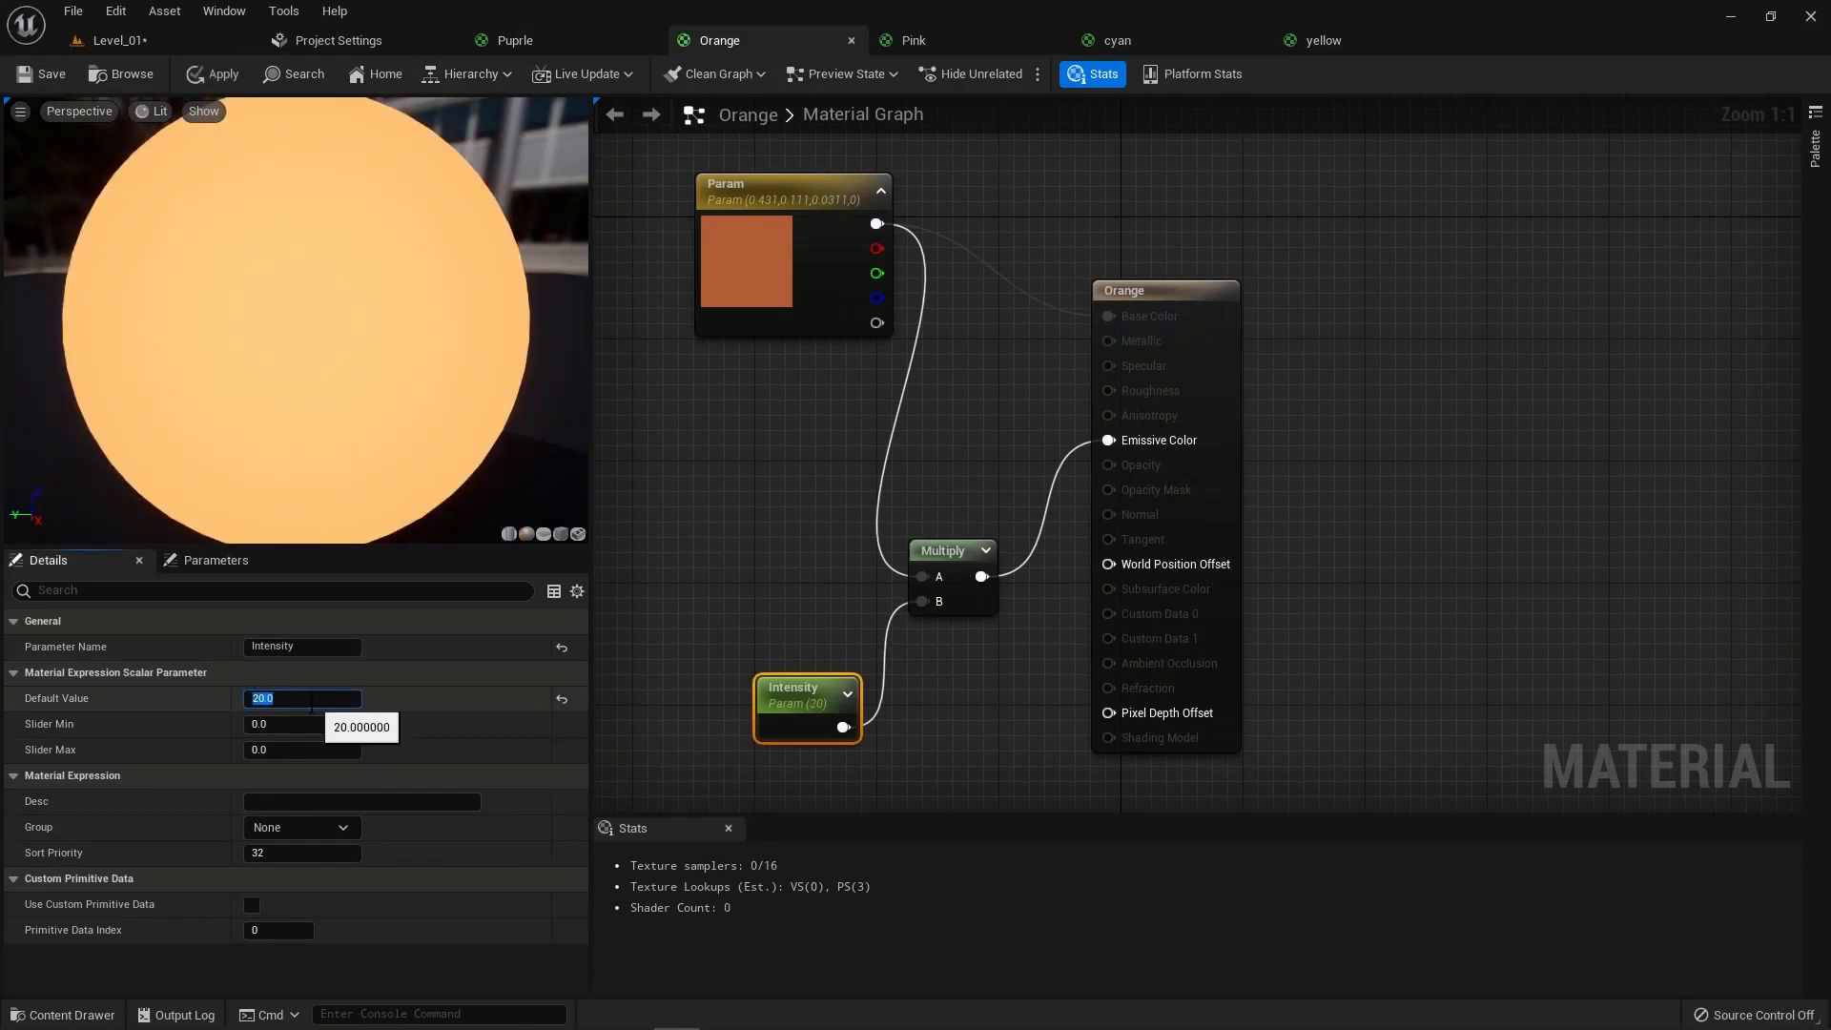
{"action": "left_click", "coordinate": [42, 79]}
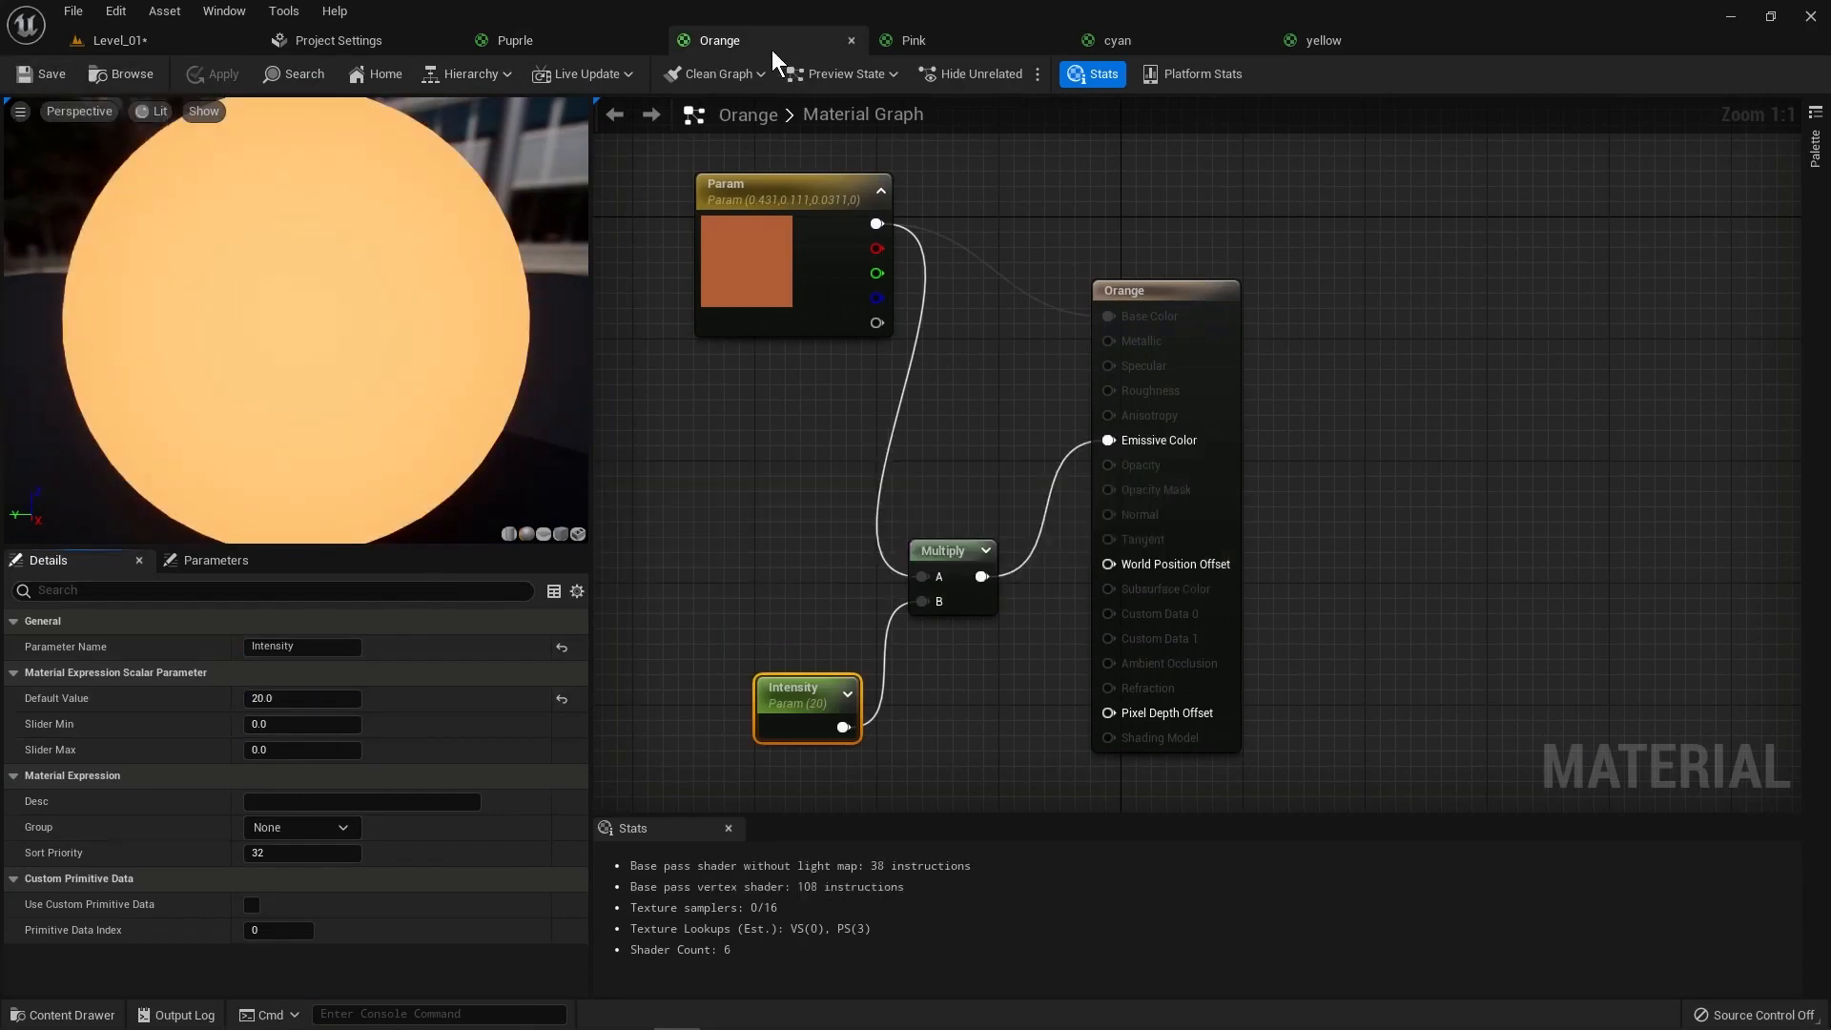
Step: Set the Pink material's Intensity default value to 20 and save the material
{"action": "left_click", "coordinate": [914, 40]}
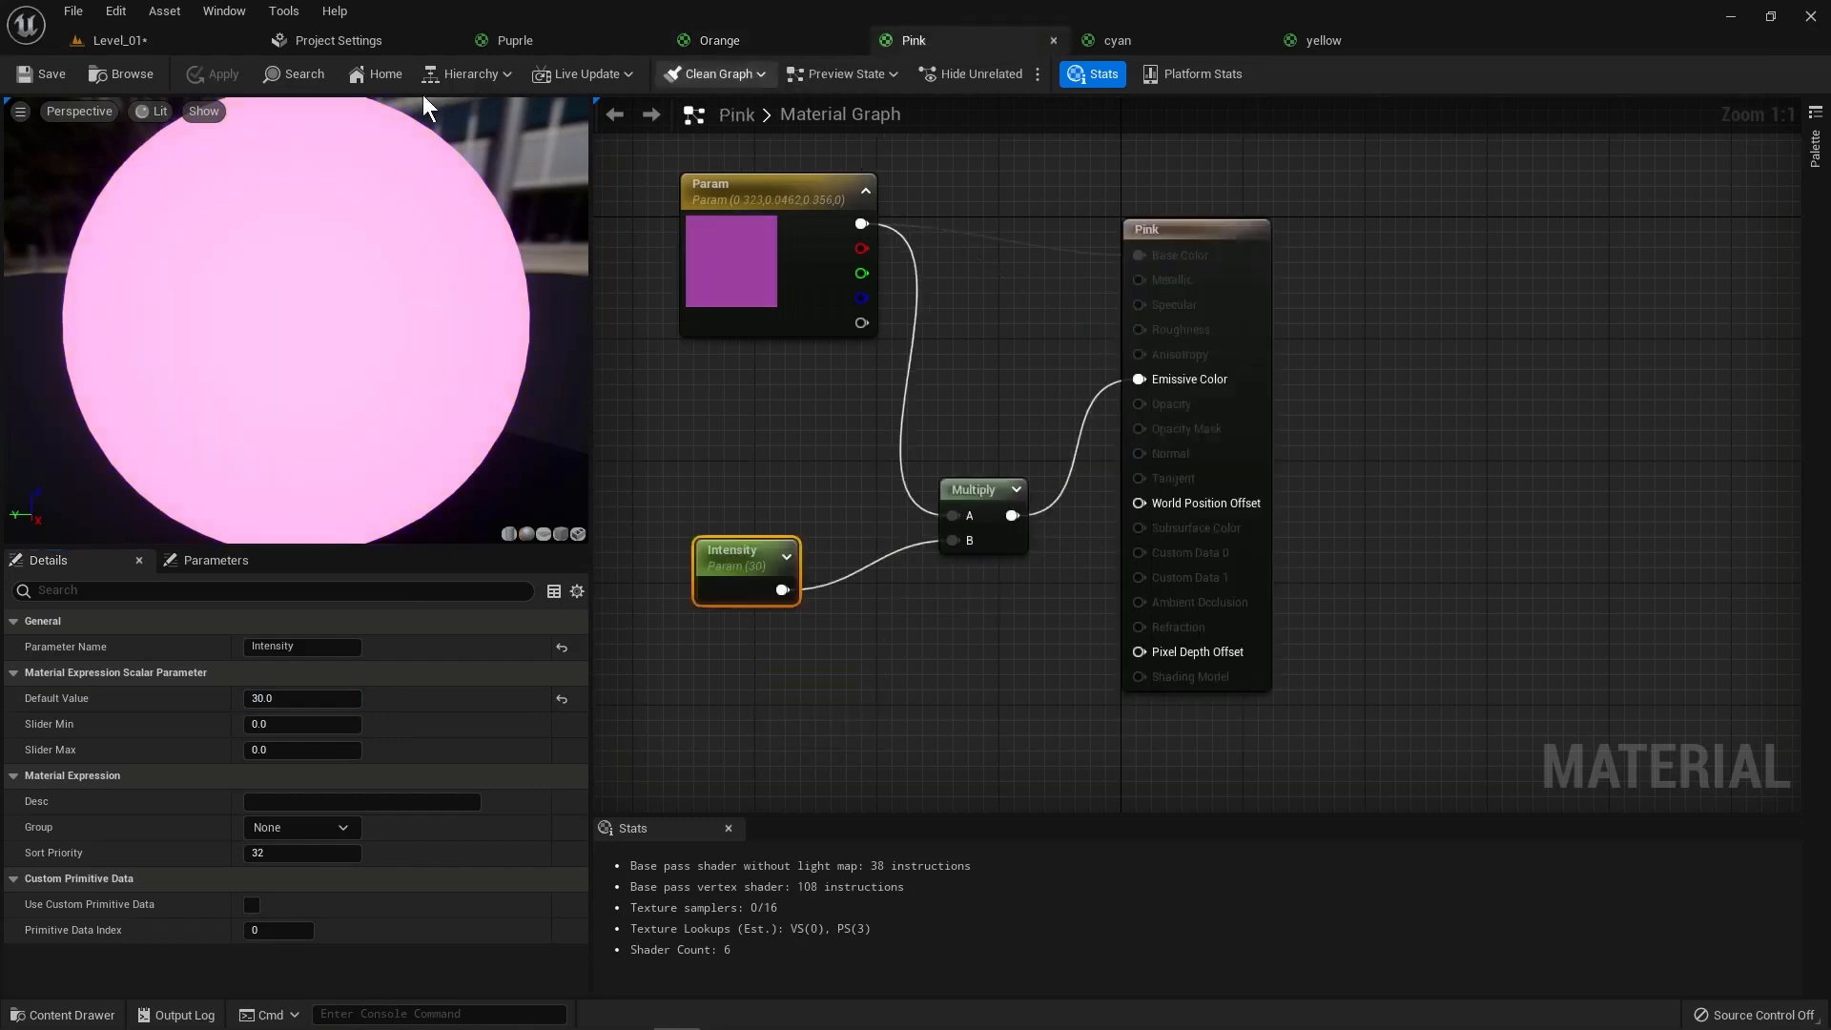
{"action": "left_click", "coordinate": [286, 699]}
{"action": "type", "text": "20"}
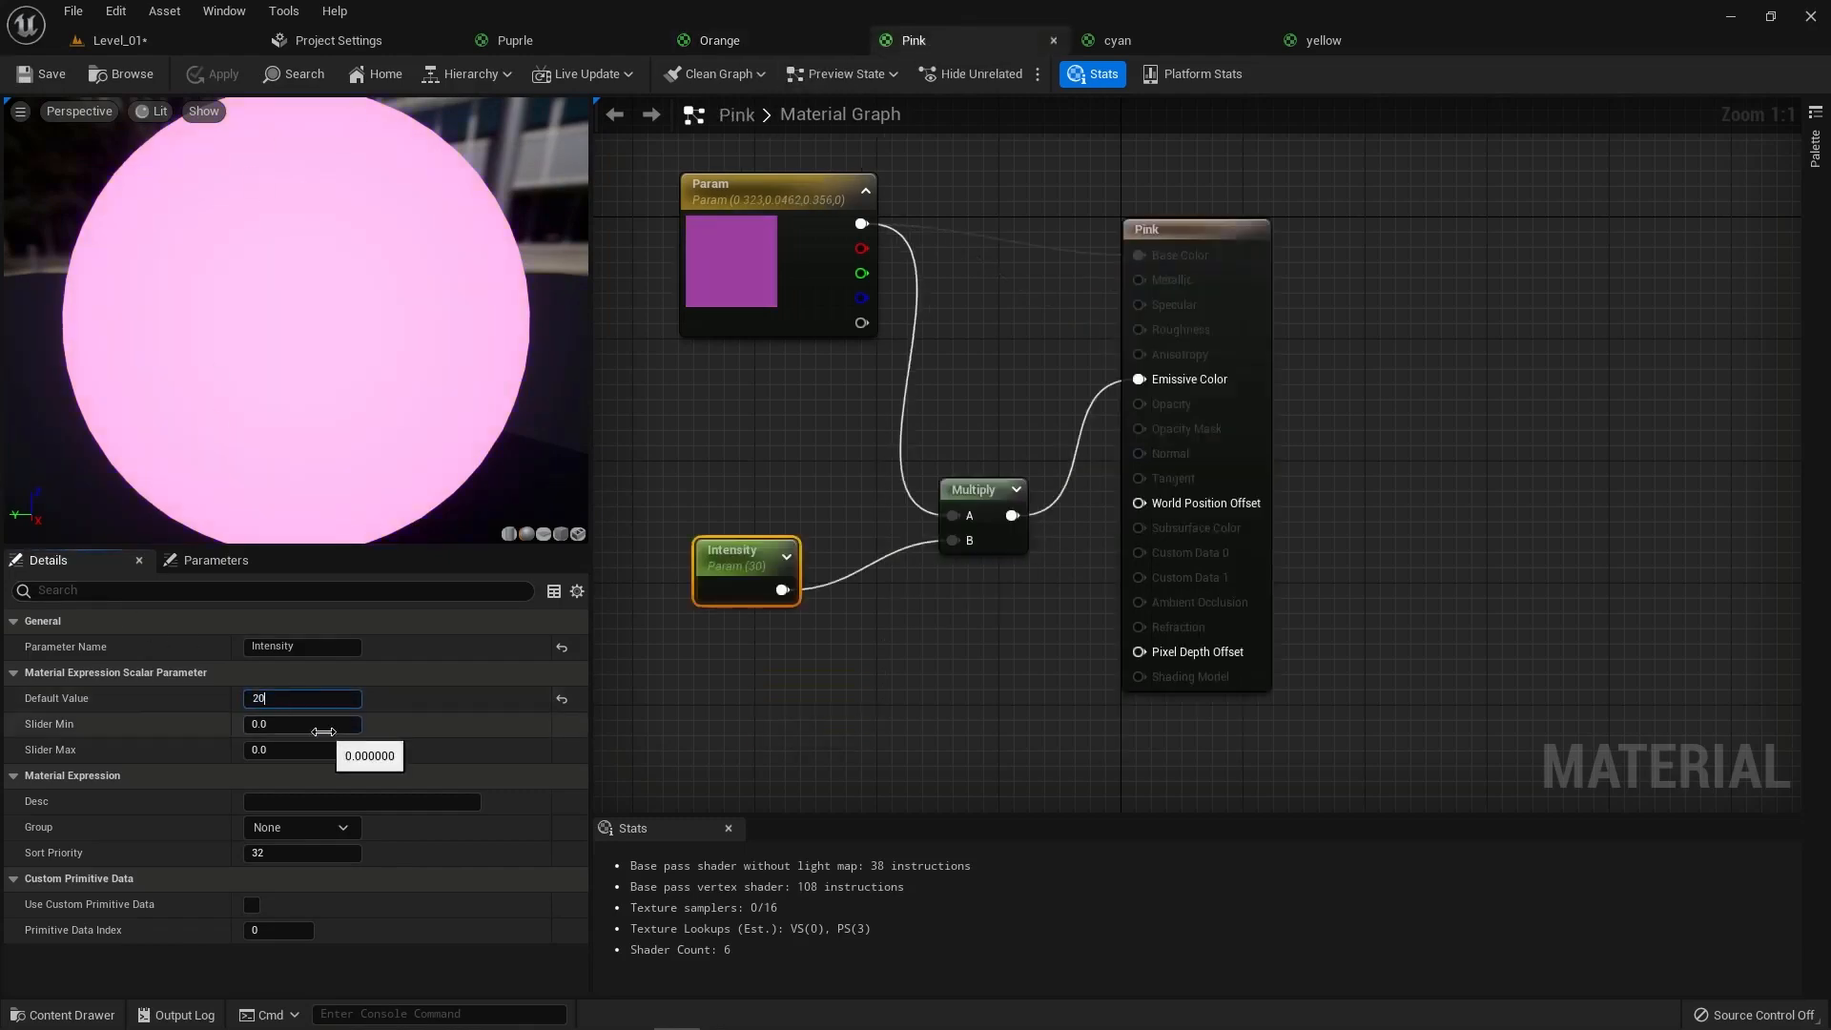
{"action": "left_click", "coordinate": [38, 82]}
Step: Set the cyan material's Intensity default value to 20 and save the material
{"action": "left_click", "coordinate": [1170, 43]}
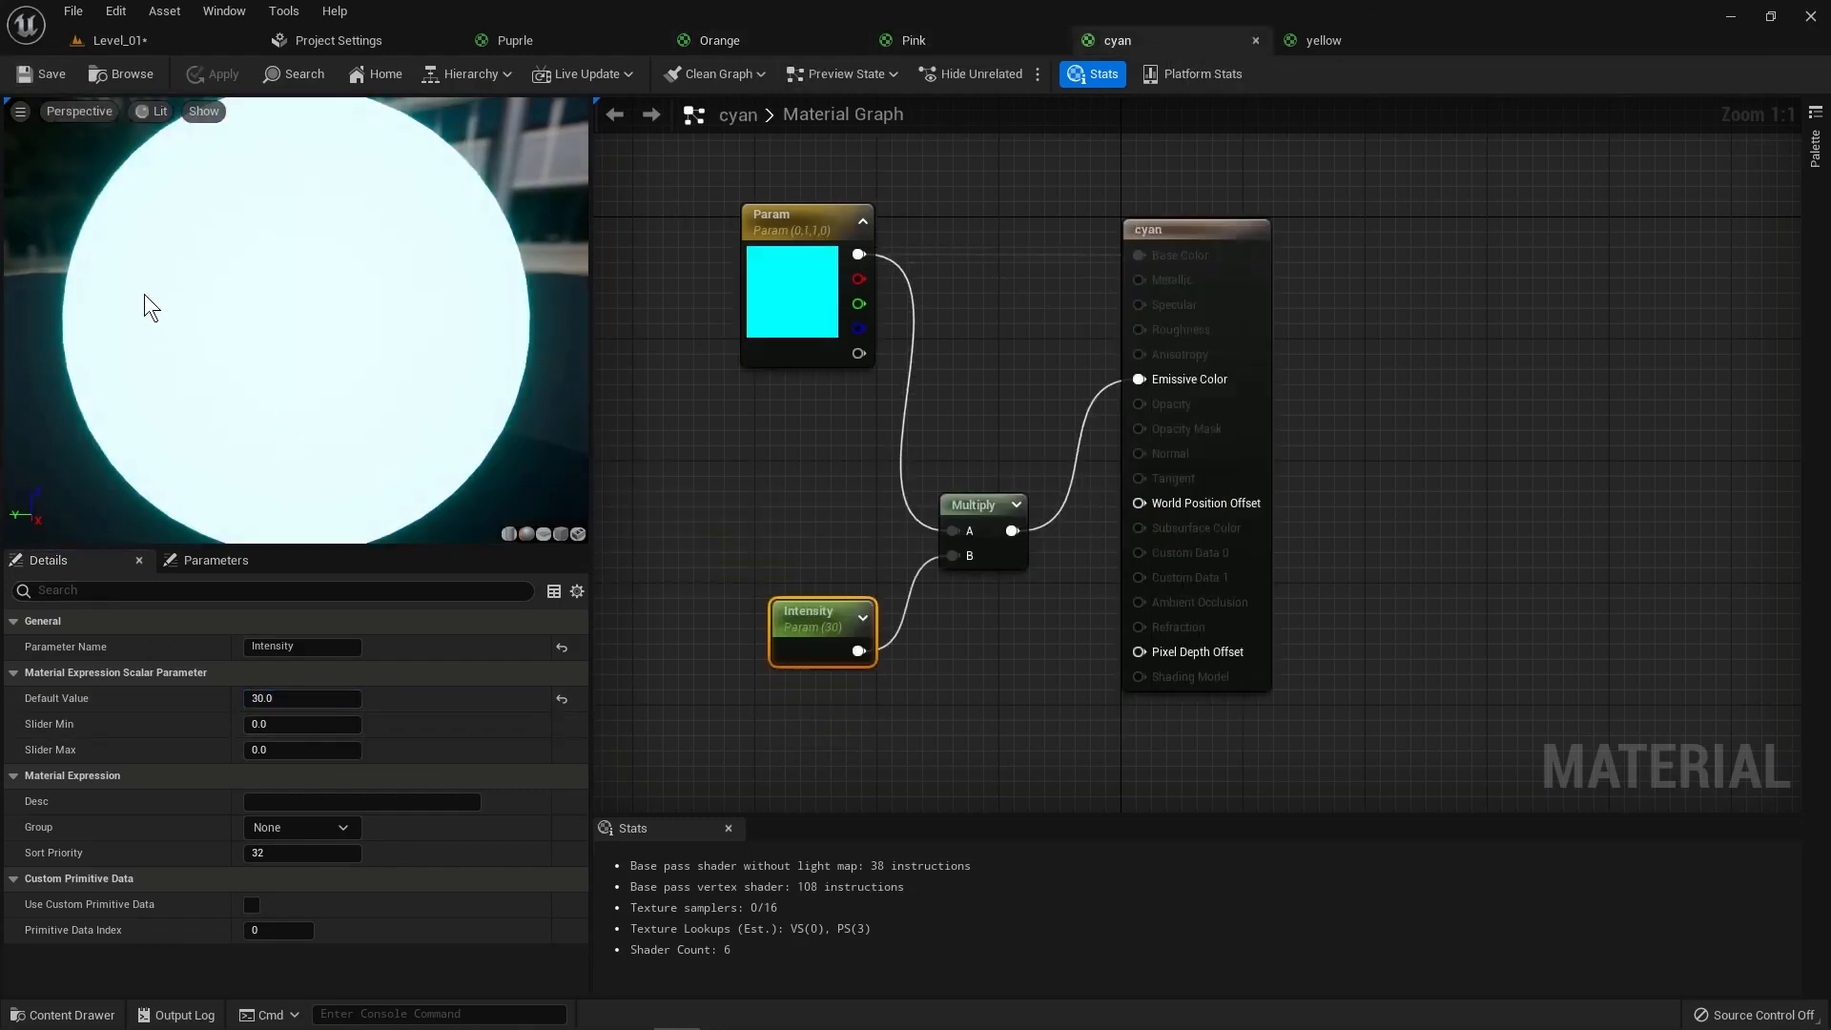
{"action": "left_click", "coordinate": [286, 698]}
{"action": "type", "text": "20"}
{"action": "key", "text": "Return"}
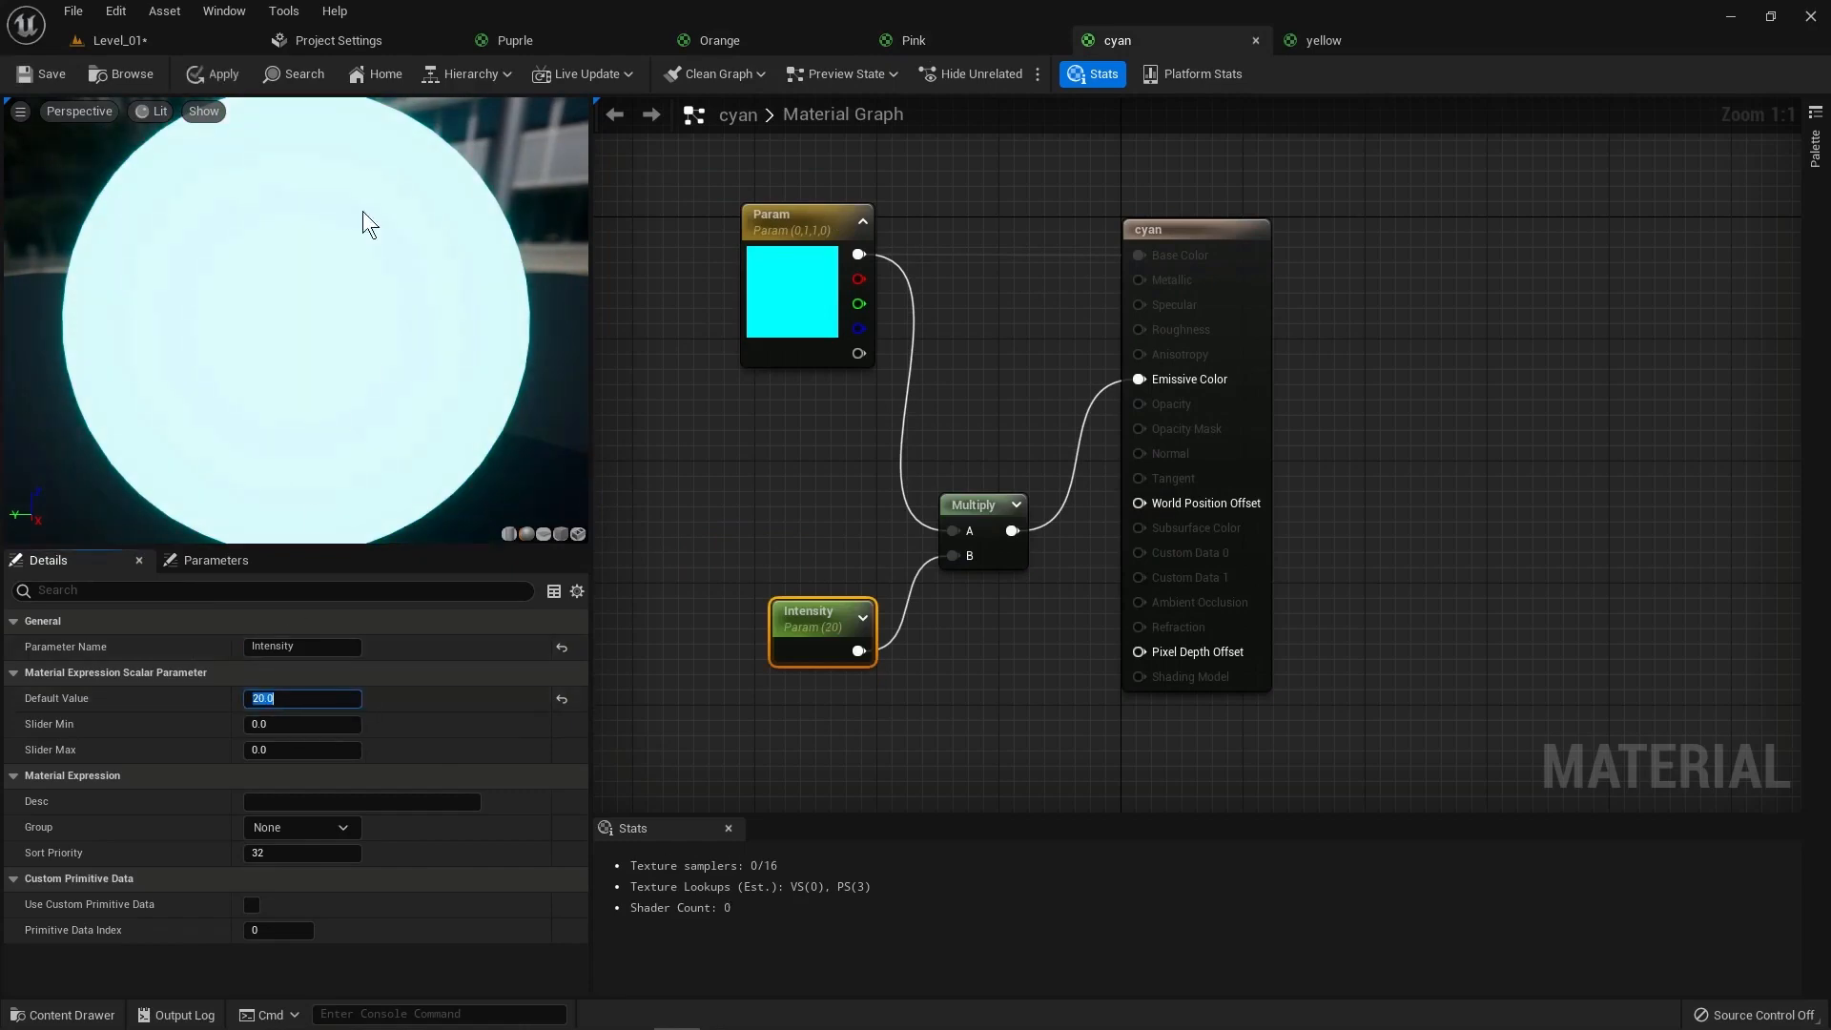
{"action": "left_click", "coordinate": [39, 74]}
Step: Set the yellow material's Intensity default value to 20 and save the material
{"action": "left_click", "coordinate": [1279, 40]}
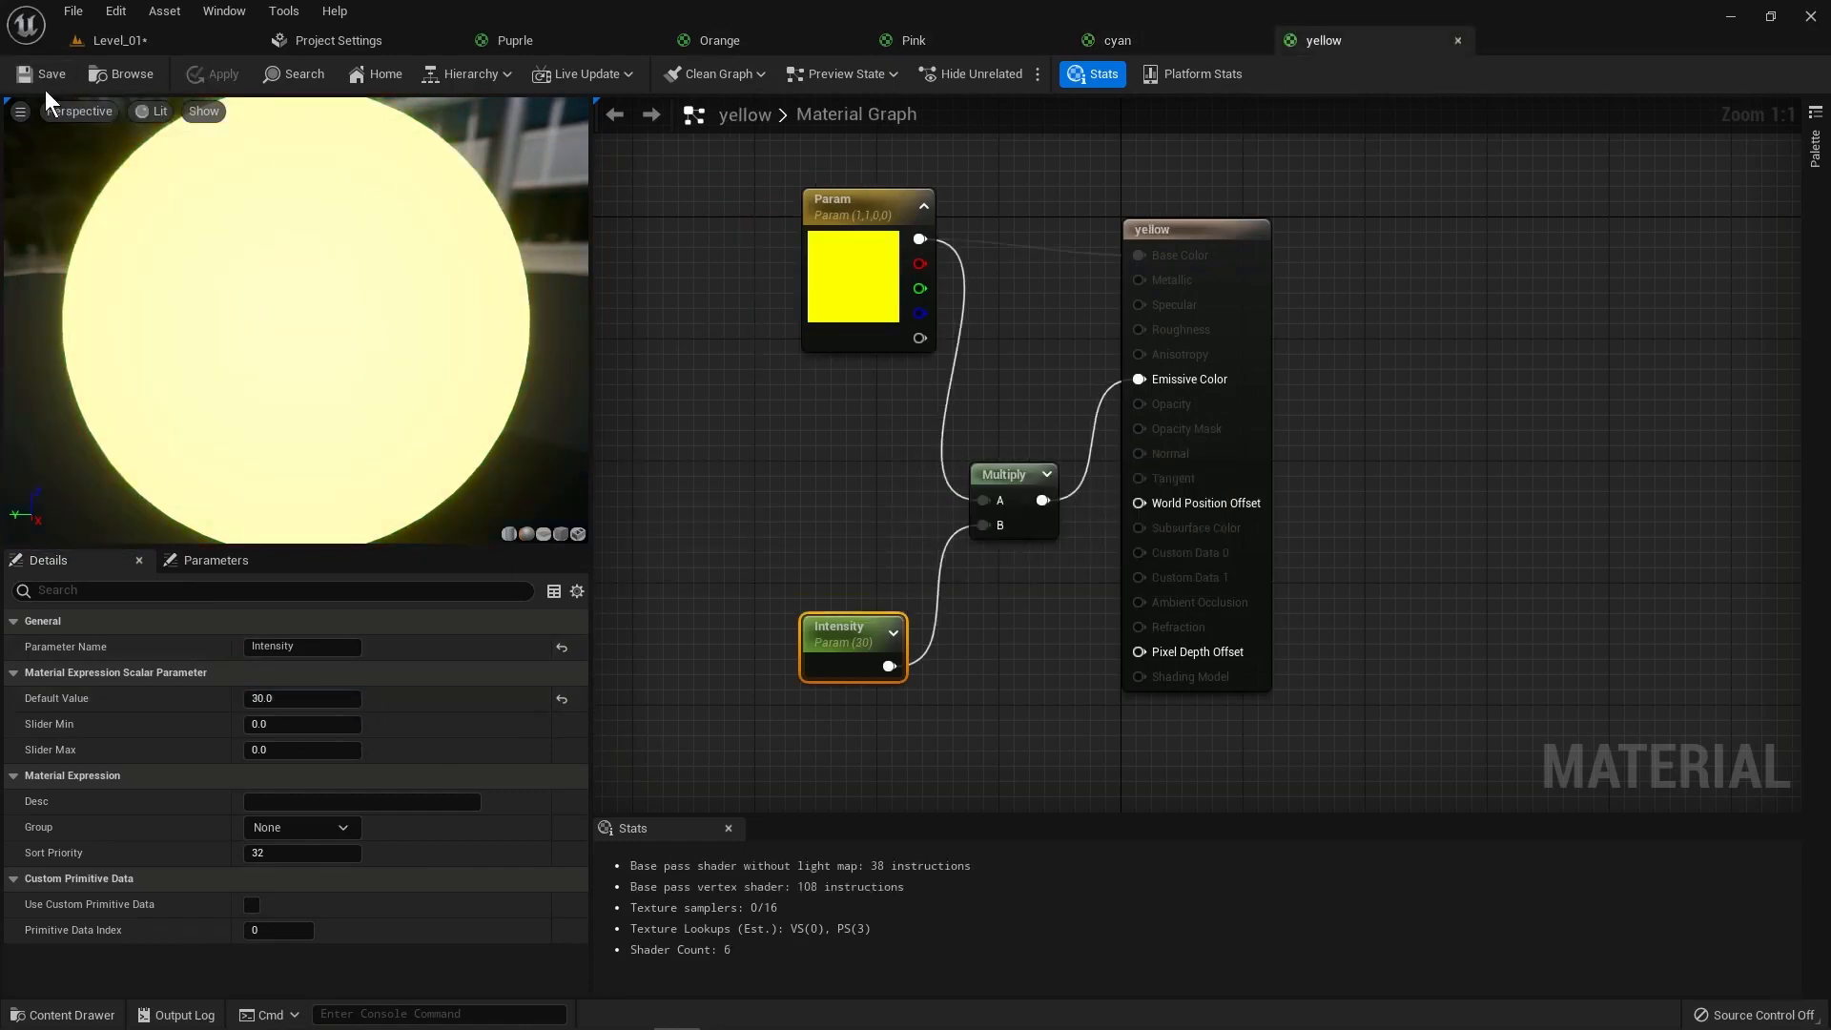
{"action": "left_click", "coordinate": [286, 698]}
{"action": "type", "text": "20"}
{"action": "key", "text": "Return"}
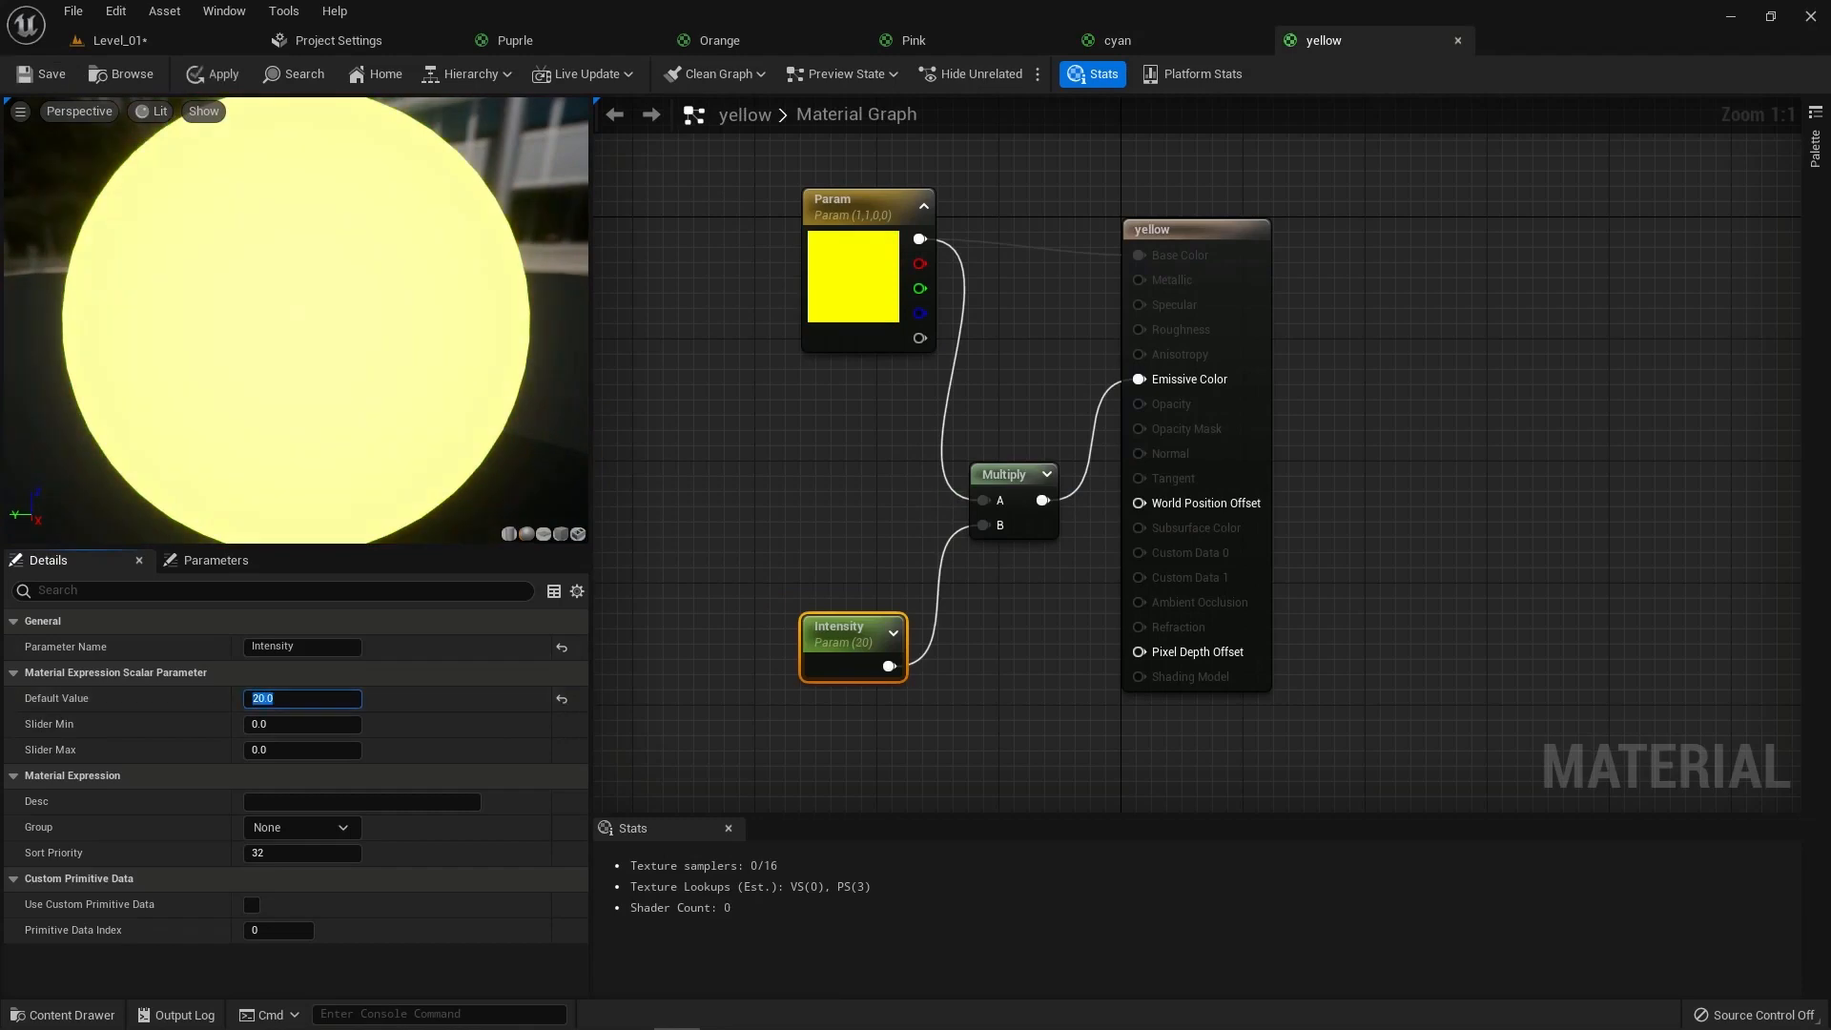
{"action": "left_click", "coordinate": [34, 72]}
Step: Brighten the Orange material's Param colour to about R 1.0, G 0.263, B 0.072 and save the material
{"action": "left_click", "coordinate": [155, 44]}
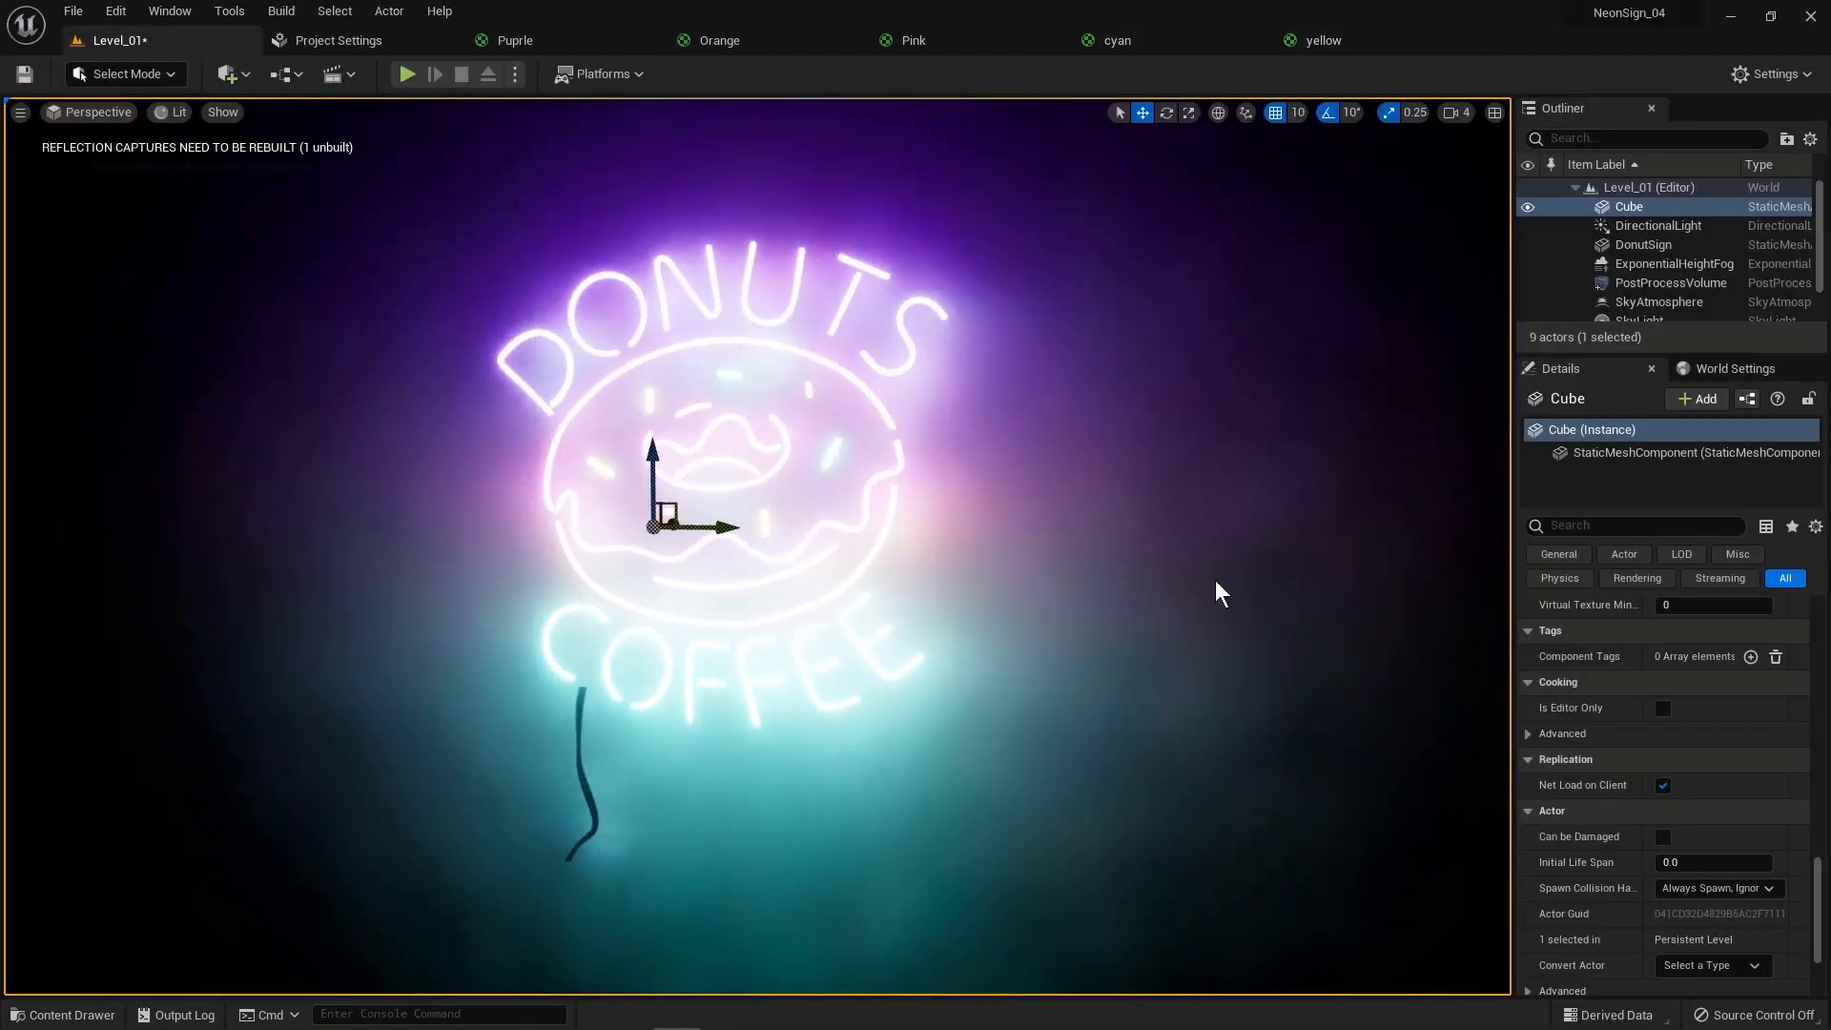
{"action": "left_click", "coordinate": [721, 39]}
{"action": "left_click", "coordinate": [752, 283]}
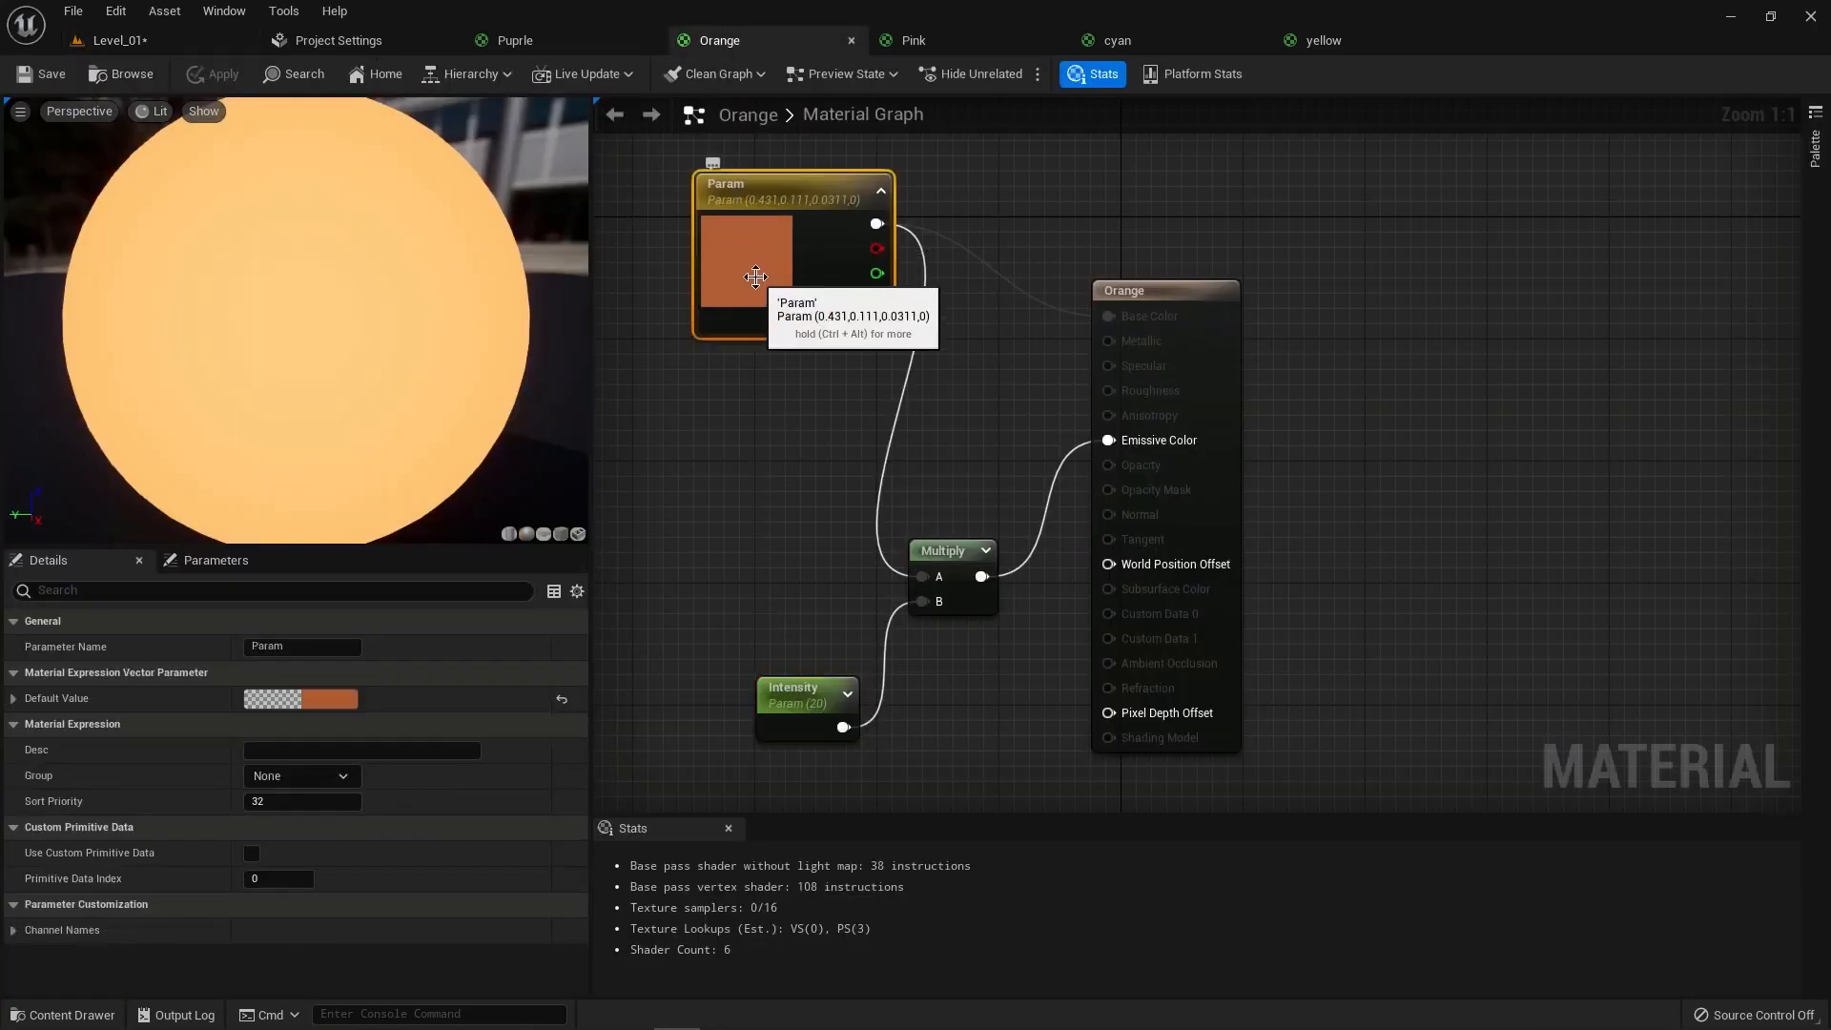
{"action": "double_click", "coordinate": [753, 261]}
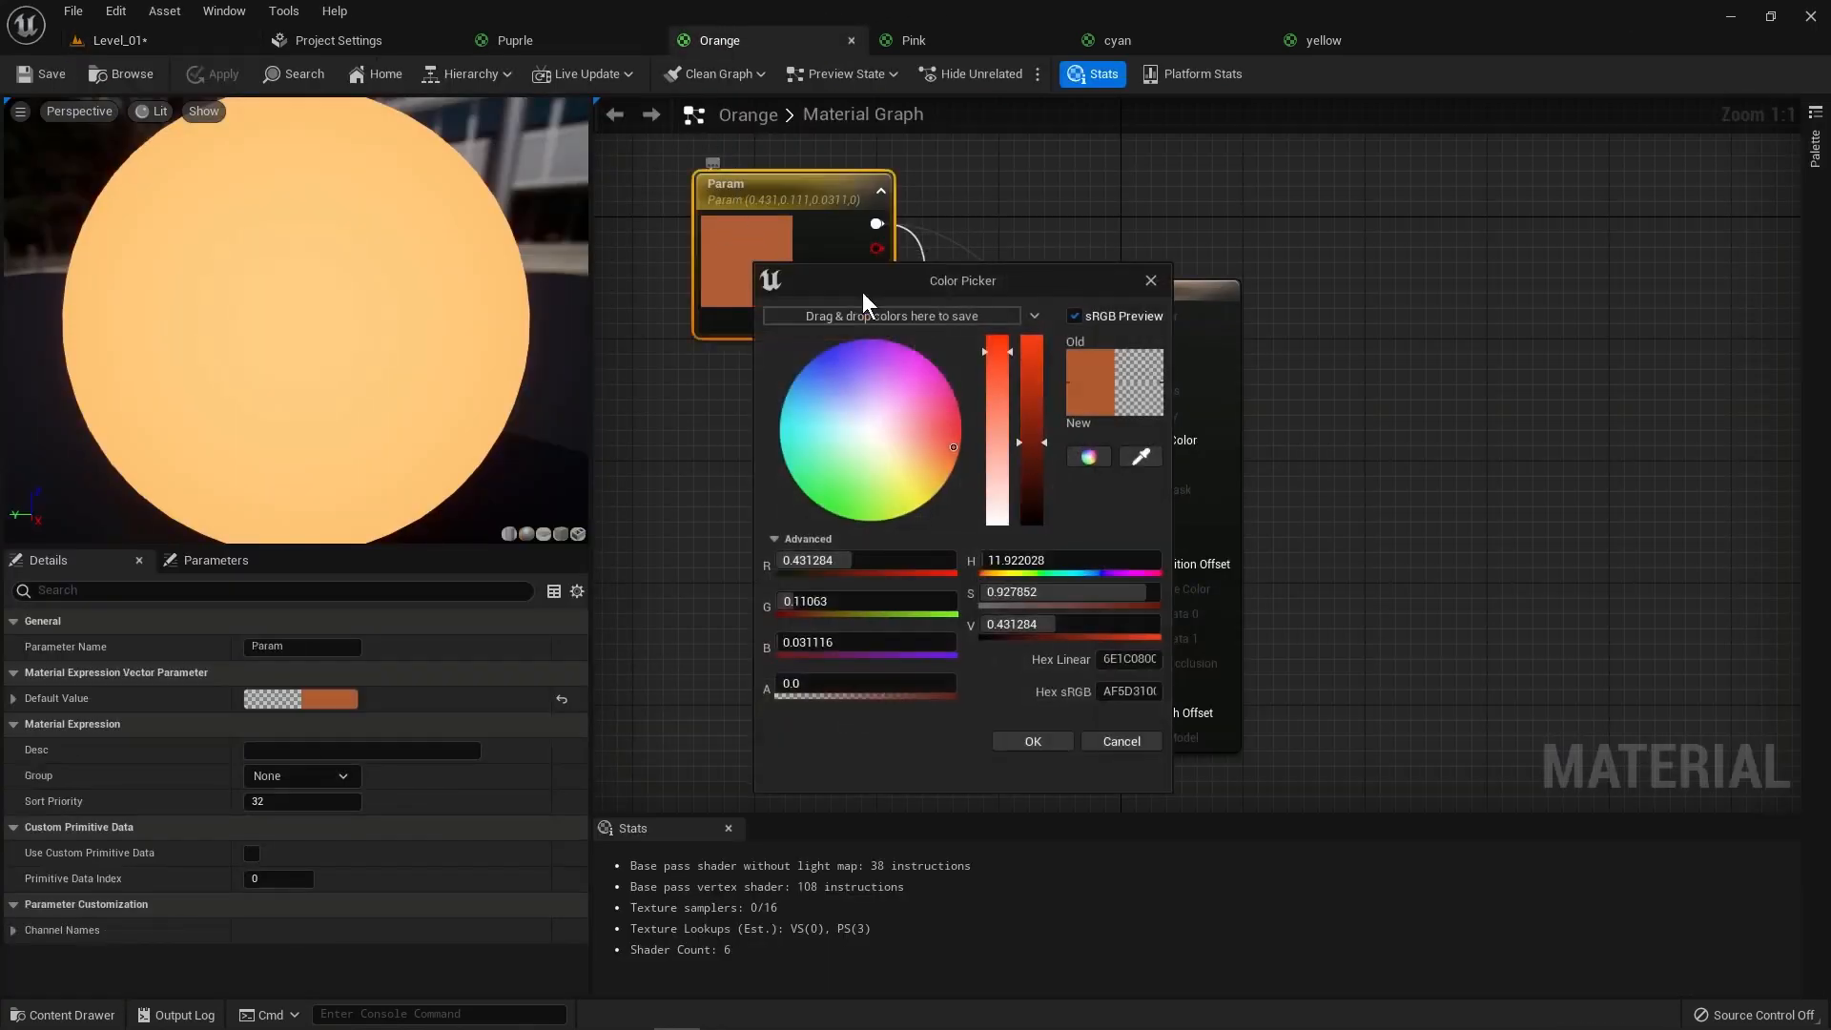
{"action": "left_click", "coordinate": [993, 345]}
{"action": "left_click", "coordinate": [1031, 430]}
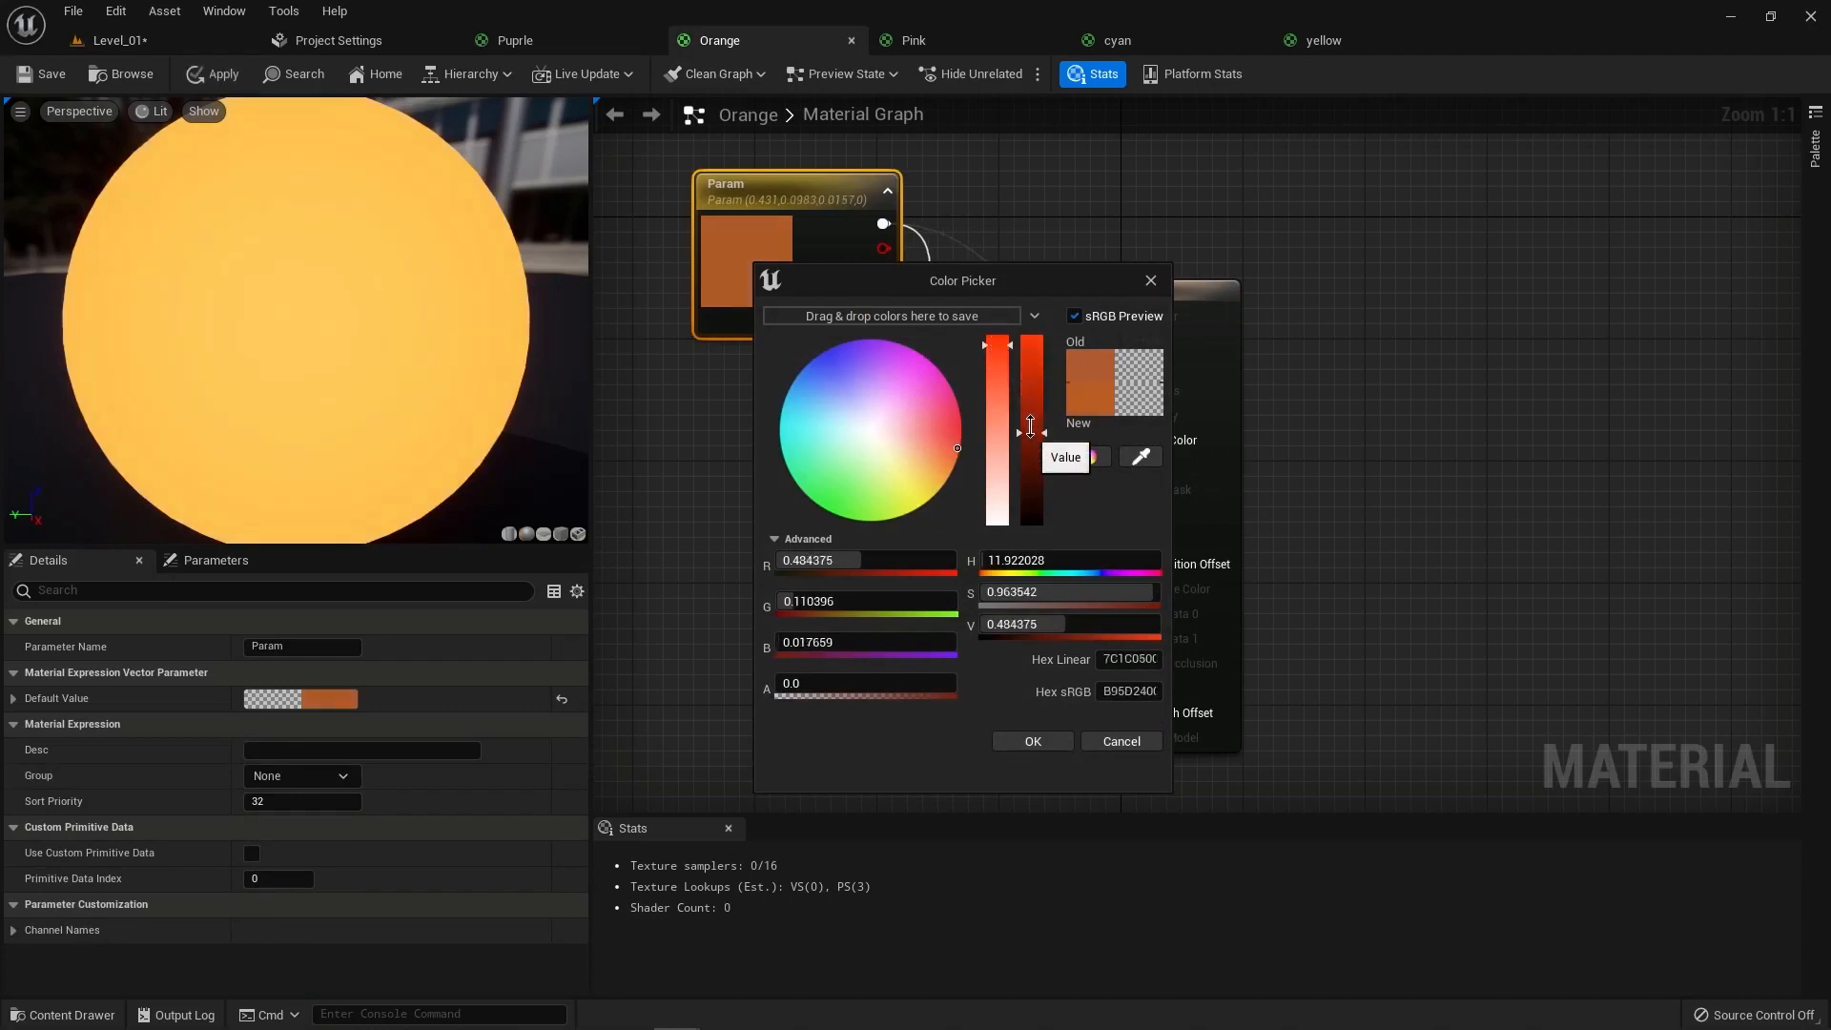
{"action": "left_click_drag", "start_coordinate": [1031, 427], "coordinate": [1031, 332]}
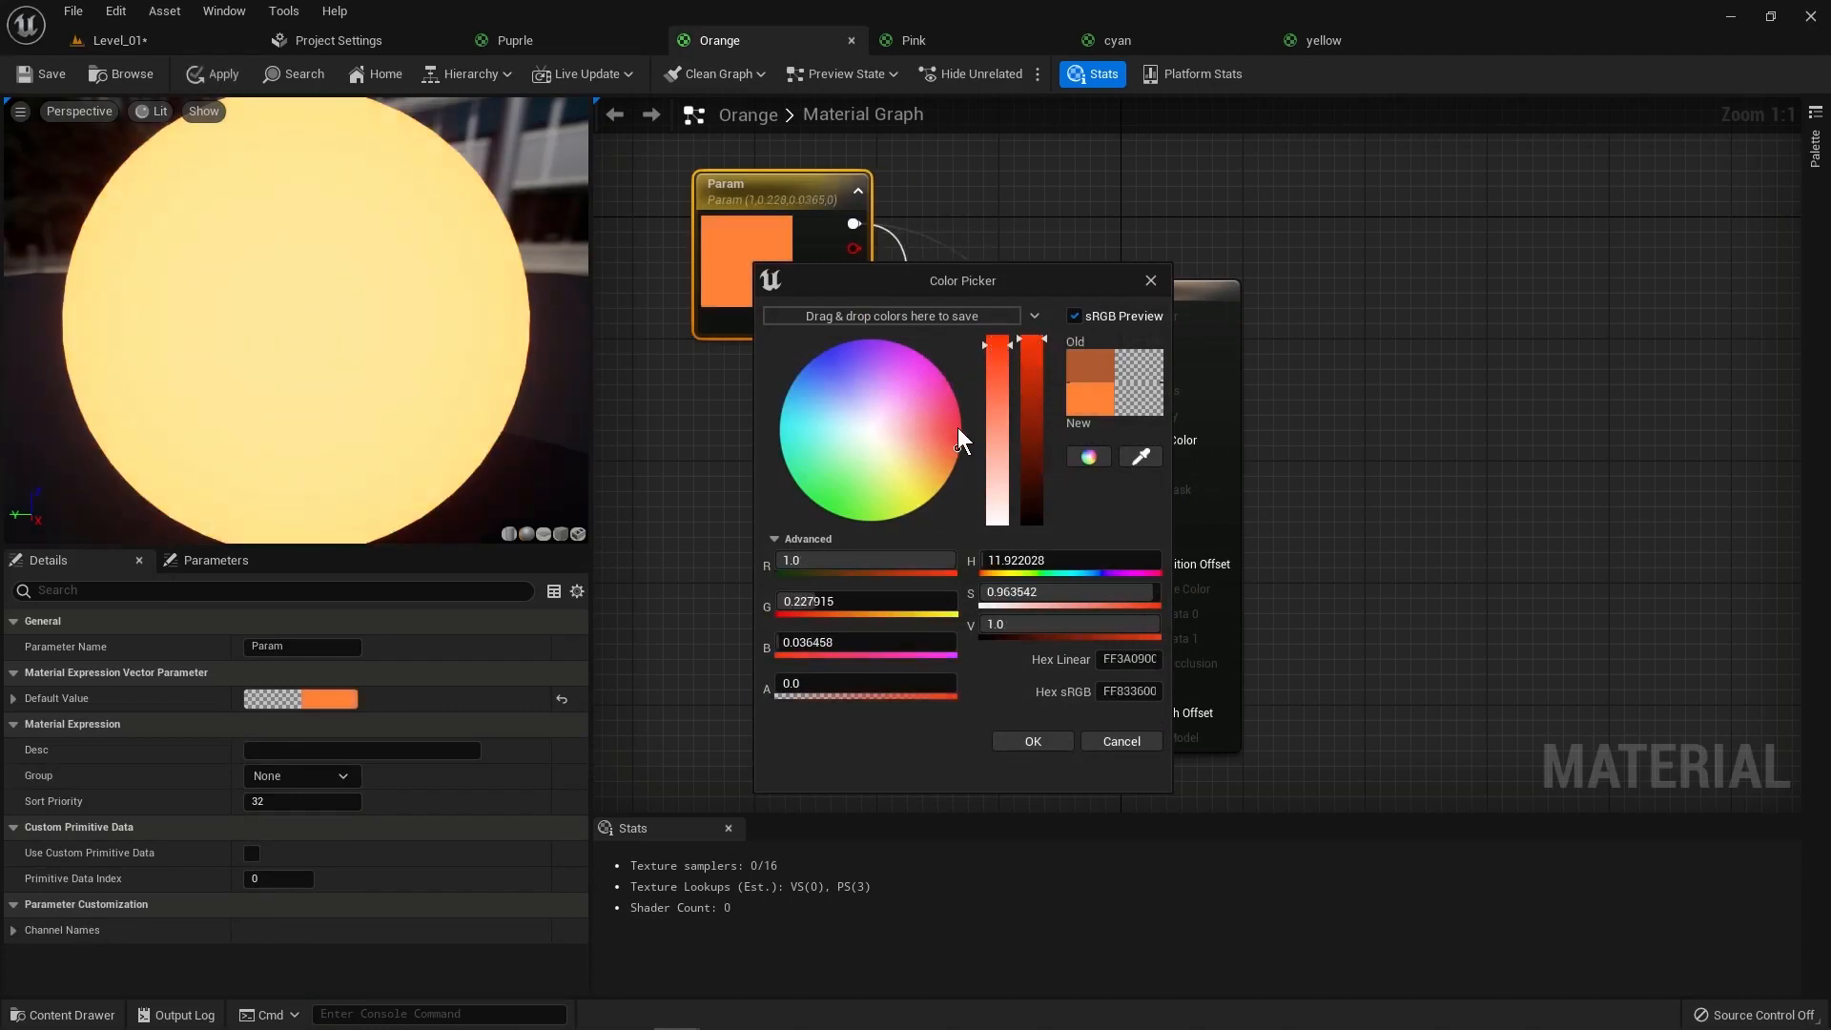
{"action": "left_click_drag", "start_coordinate": [958, 427], "coordinate": [954, 448]}
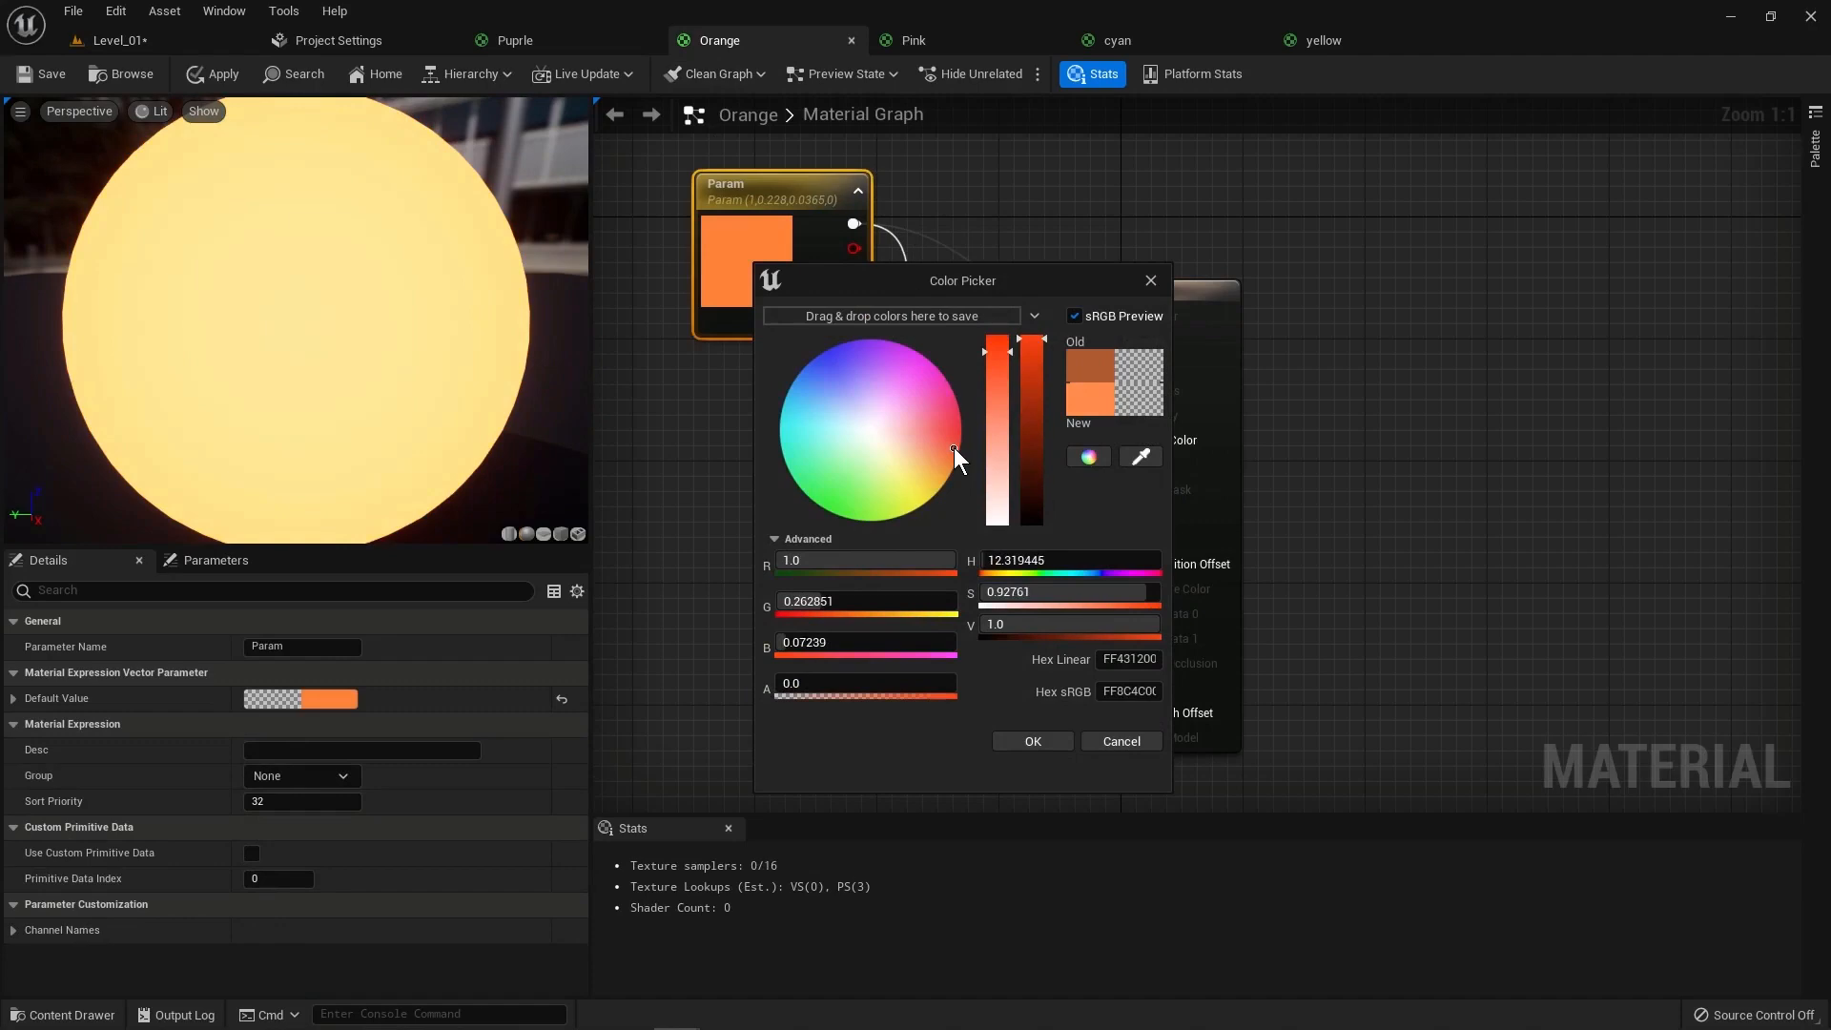
{"action": "left_click", "coordinate": [1034, 744]}
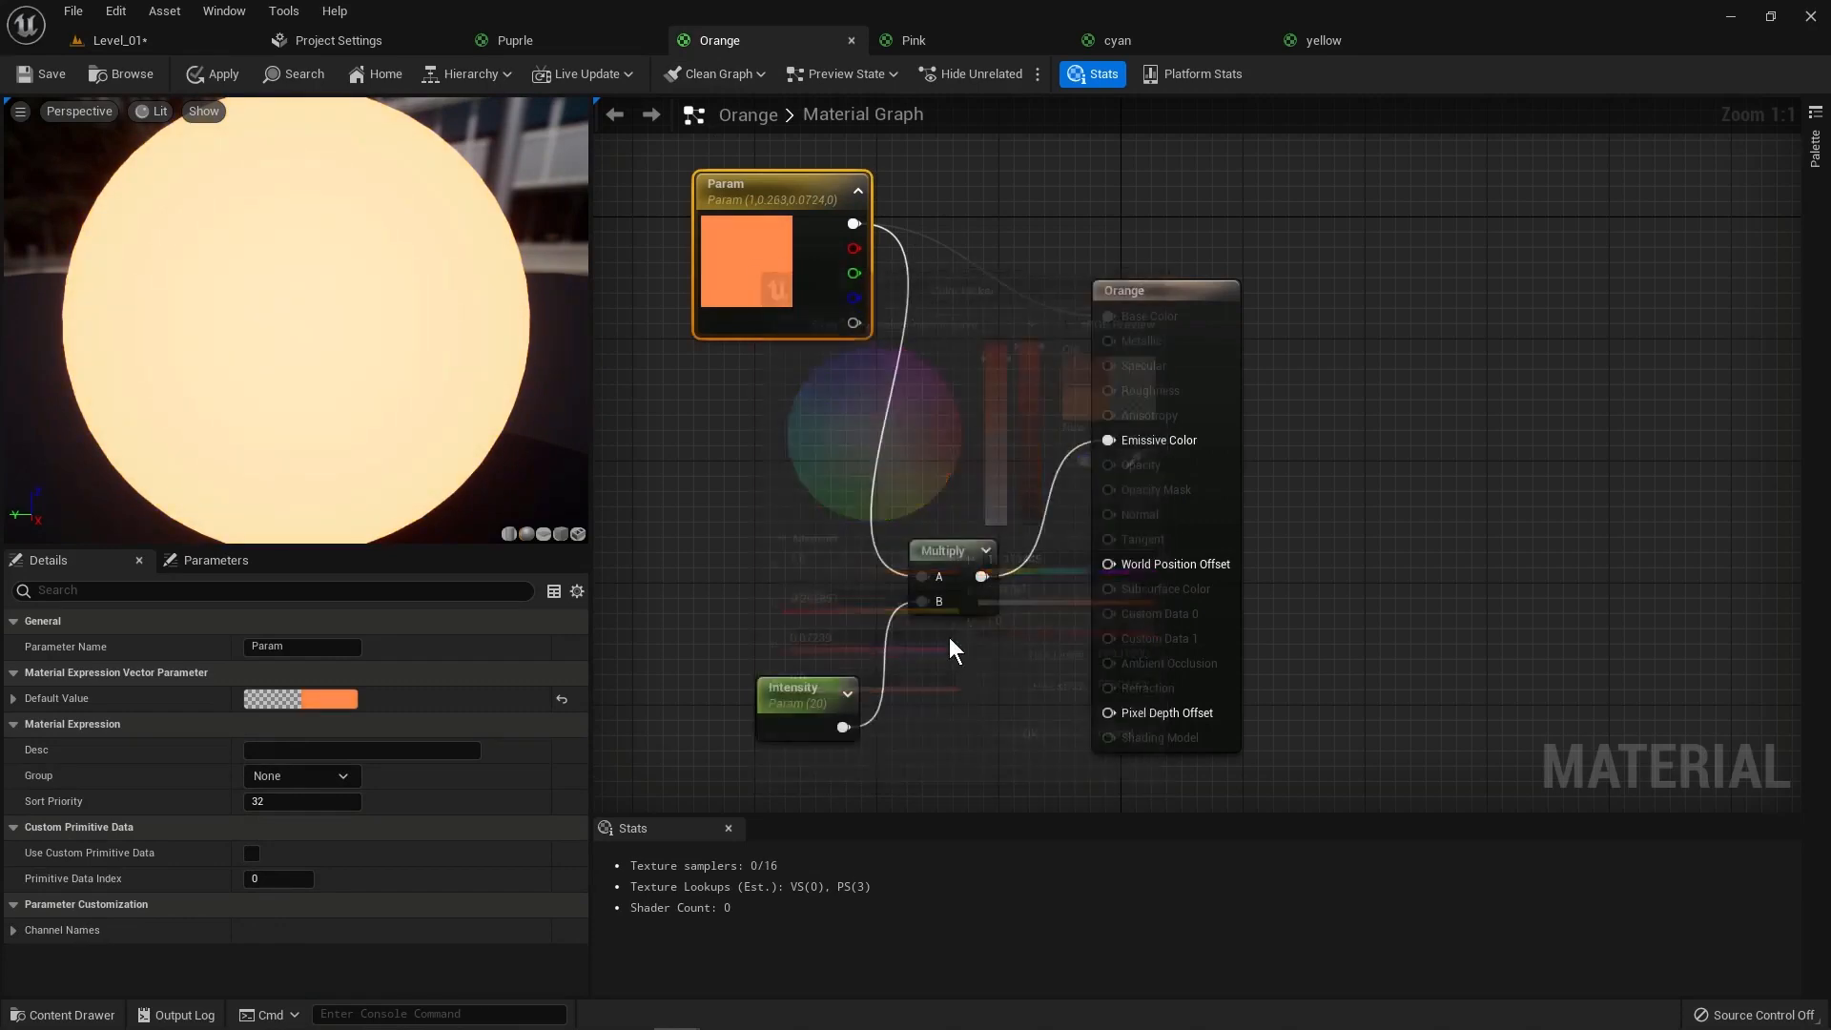
{"action": "left_click", "coordinate": [67, 74]}
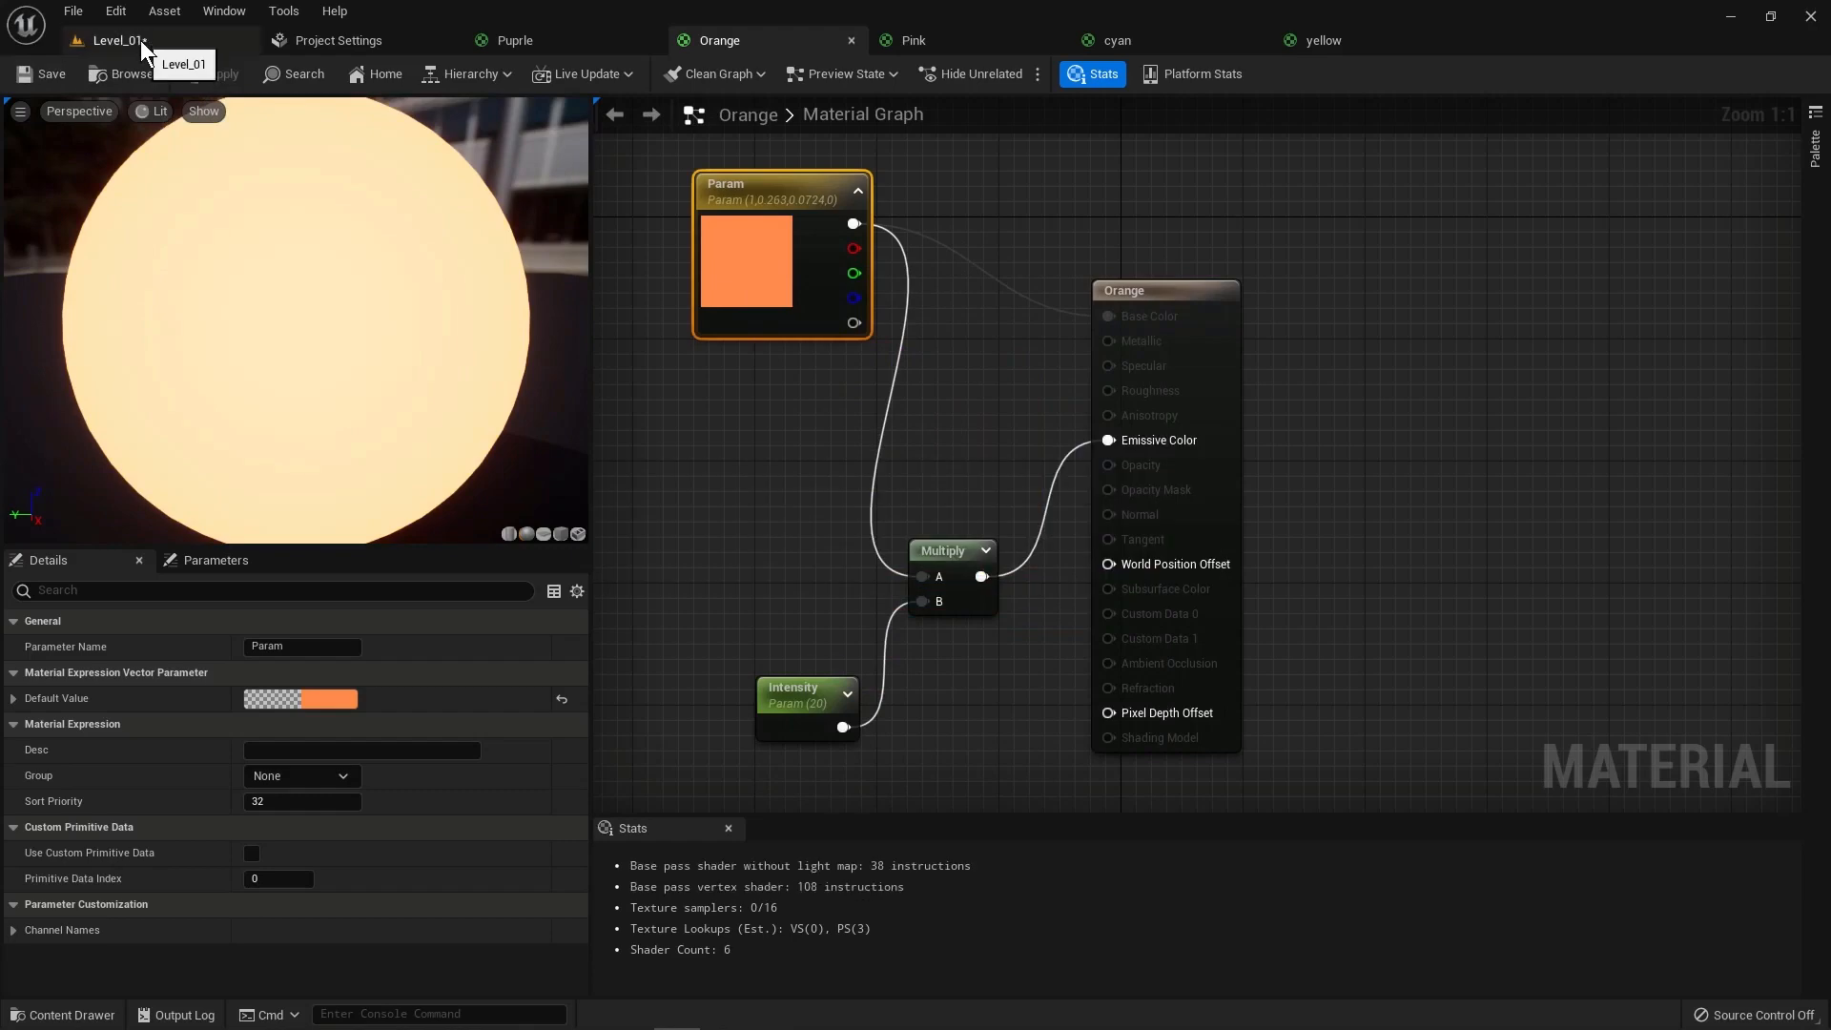
Step: Return to Level_01 and save all modified files in the project
{"action": "left_click", "coordinate": [140, 40]}
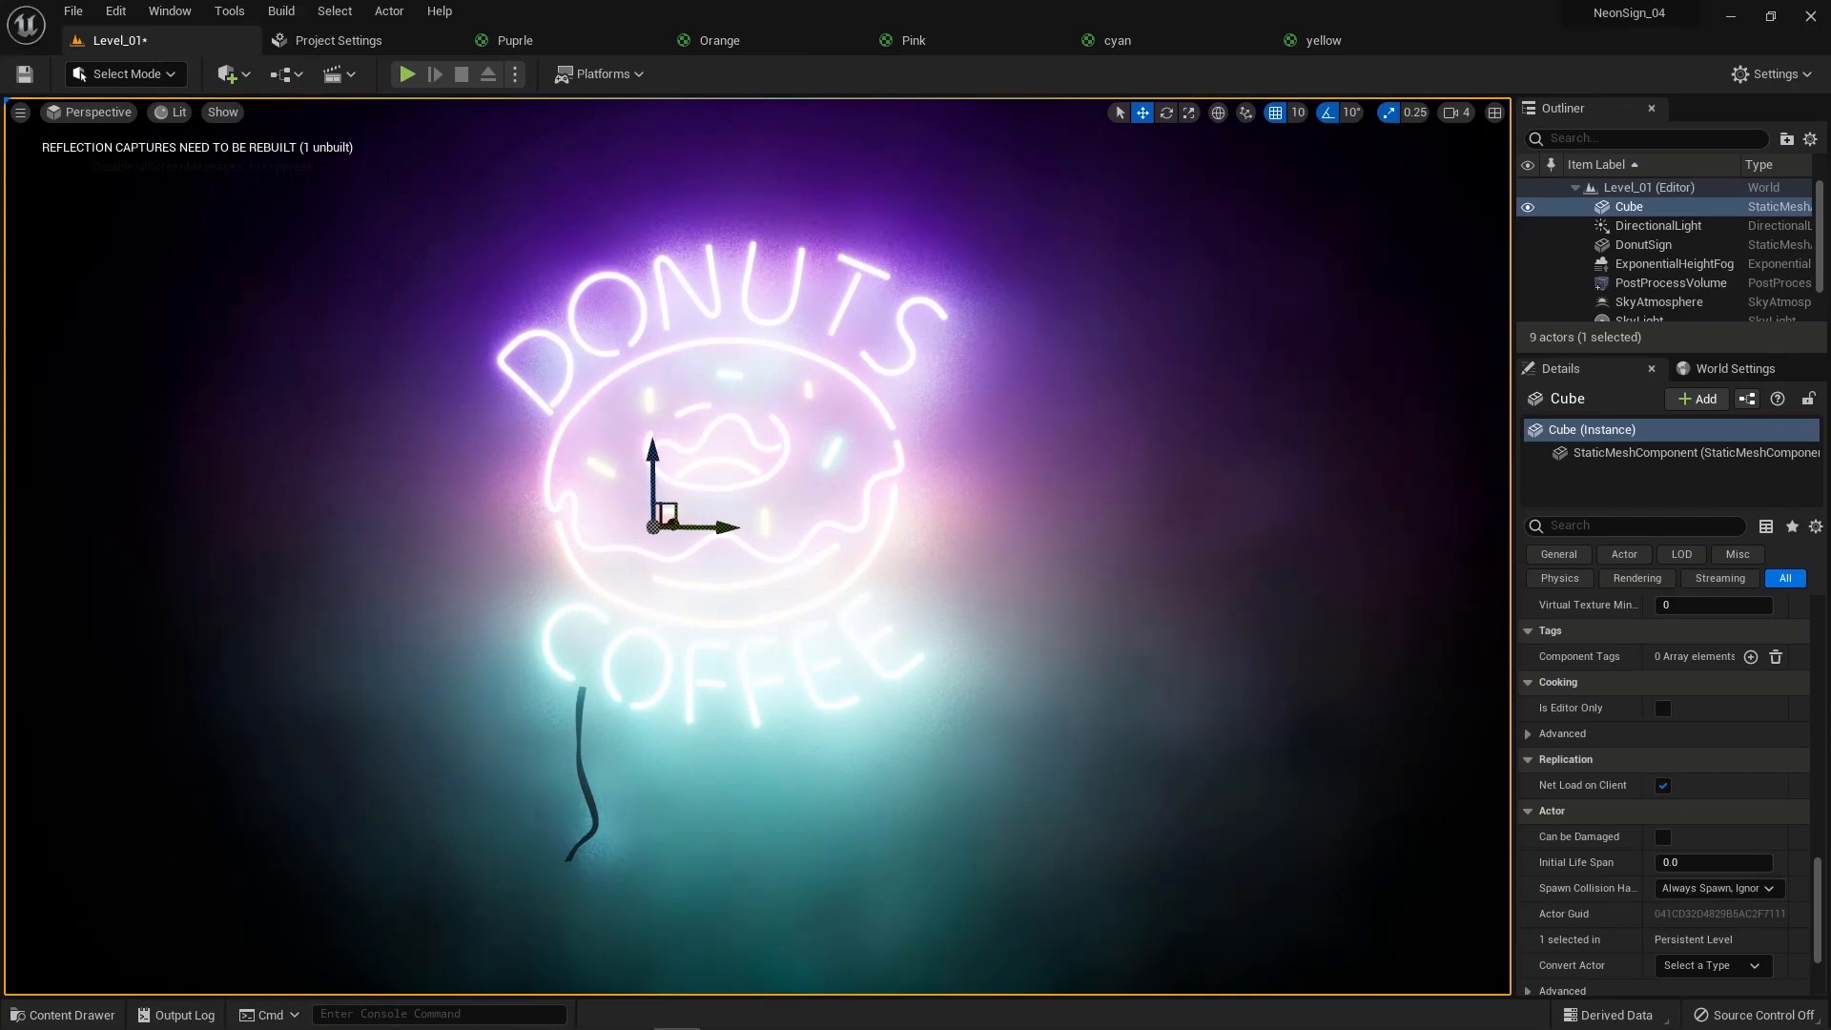
{"action": "left_click", "coordinate": [72, 13]}
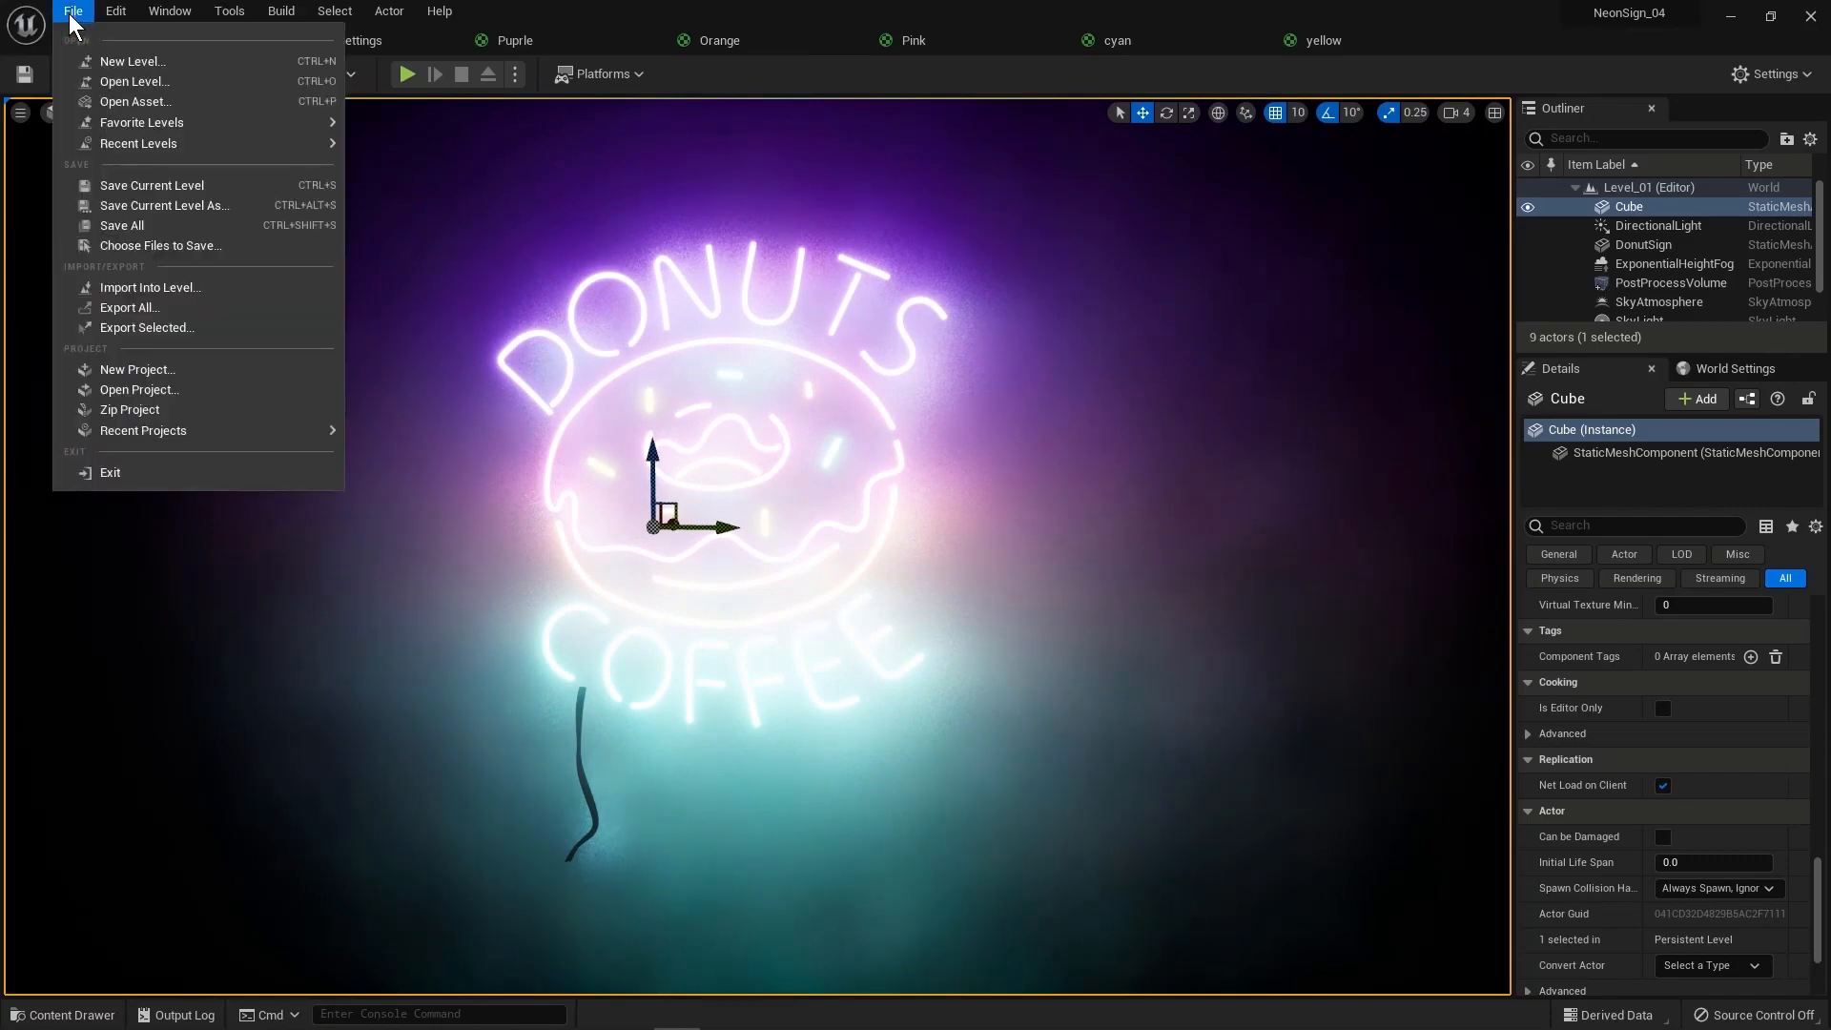
{"action": "left_click", "coordinate": [169, 225]}
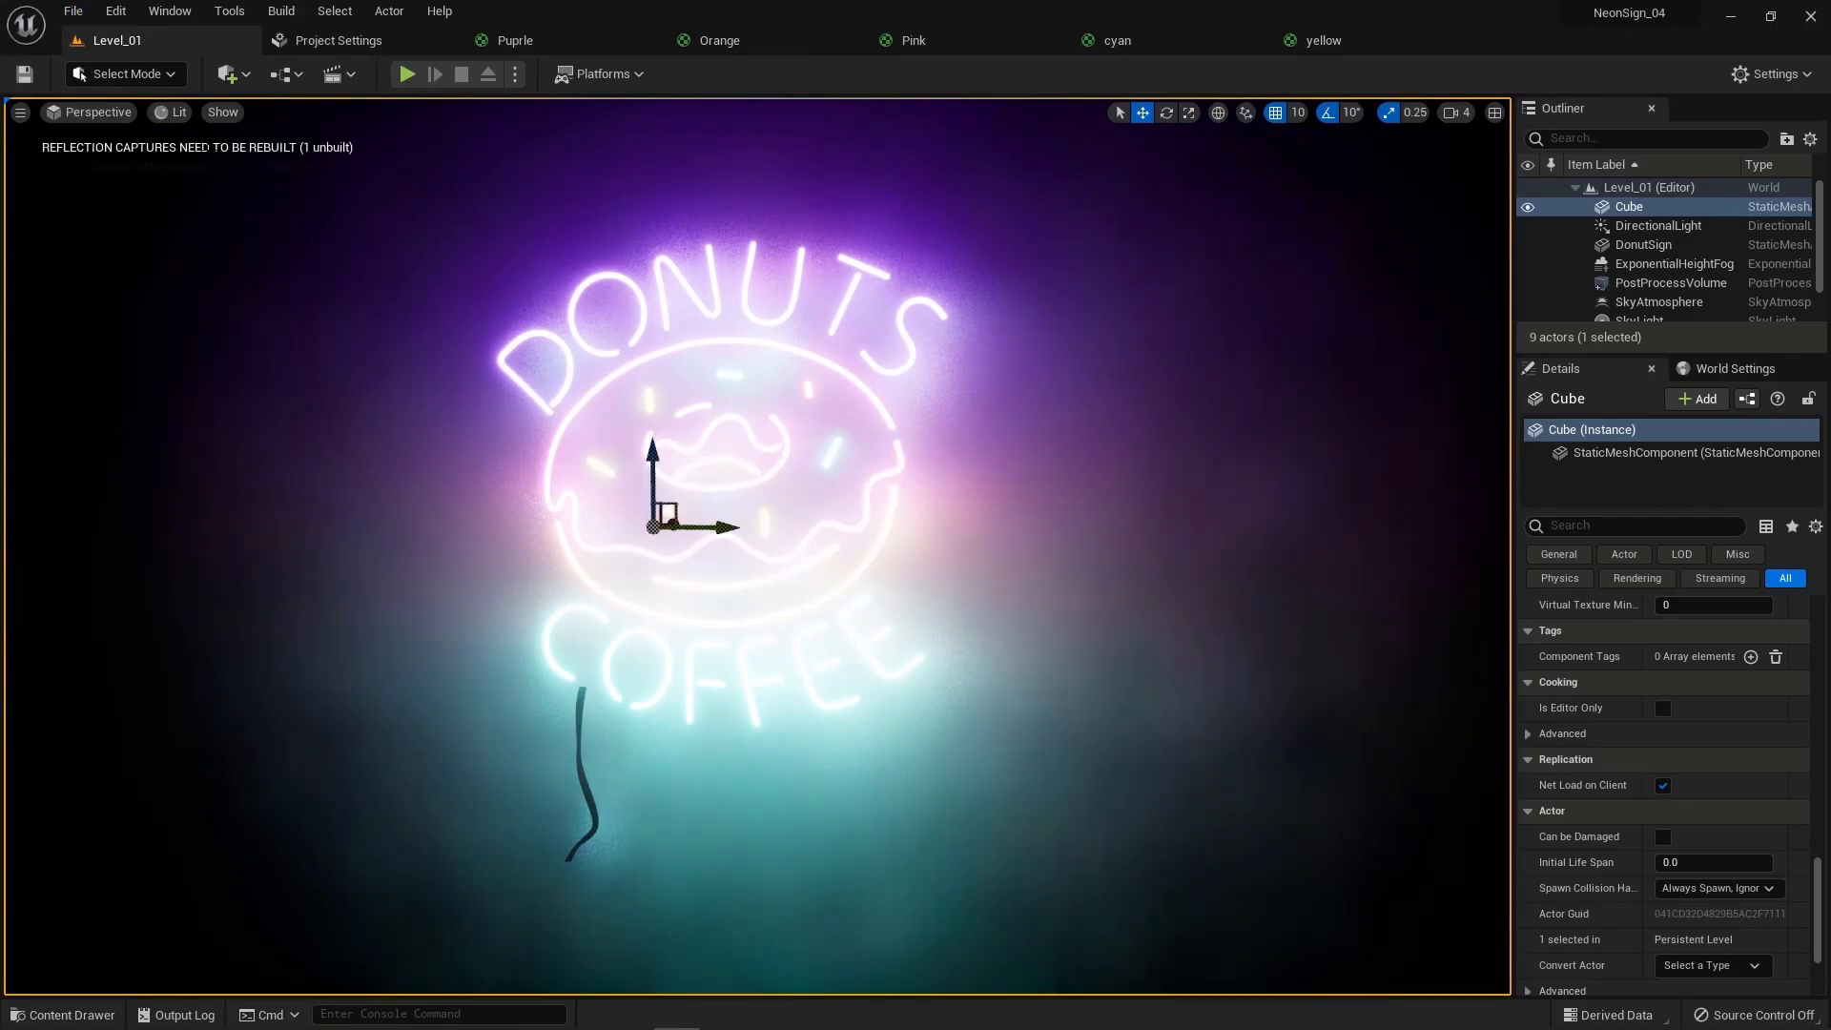
Step: Build the level's reflection captures and inspect the neon sign's glow on the wall
{"action": "left_click", "coordinate": [284, 11]}
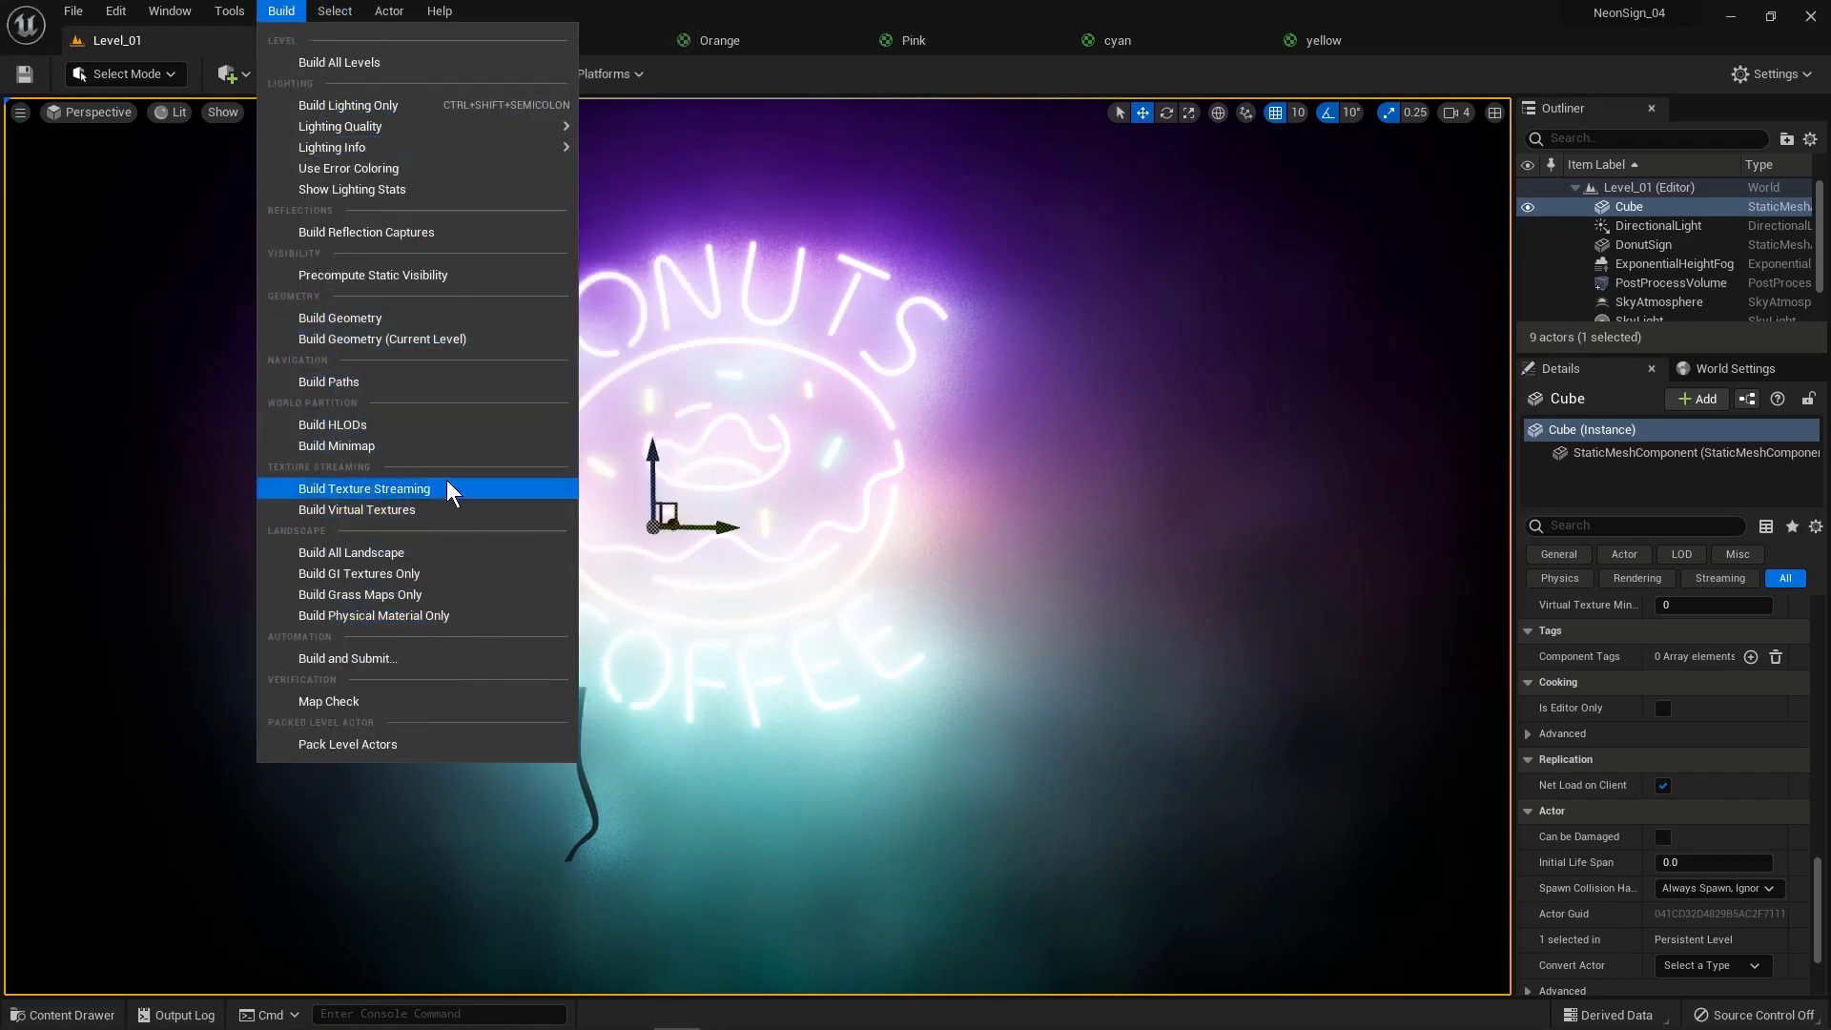
{"action": "mouse_move", "coordinate": [443, 150]}
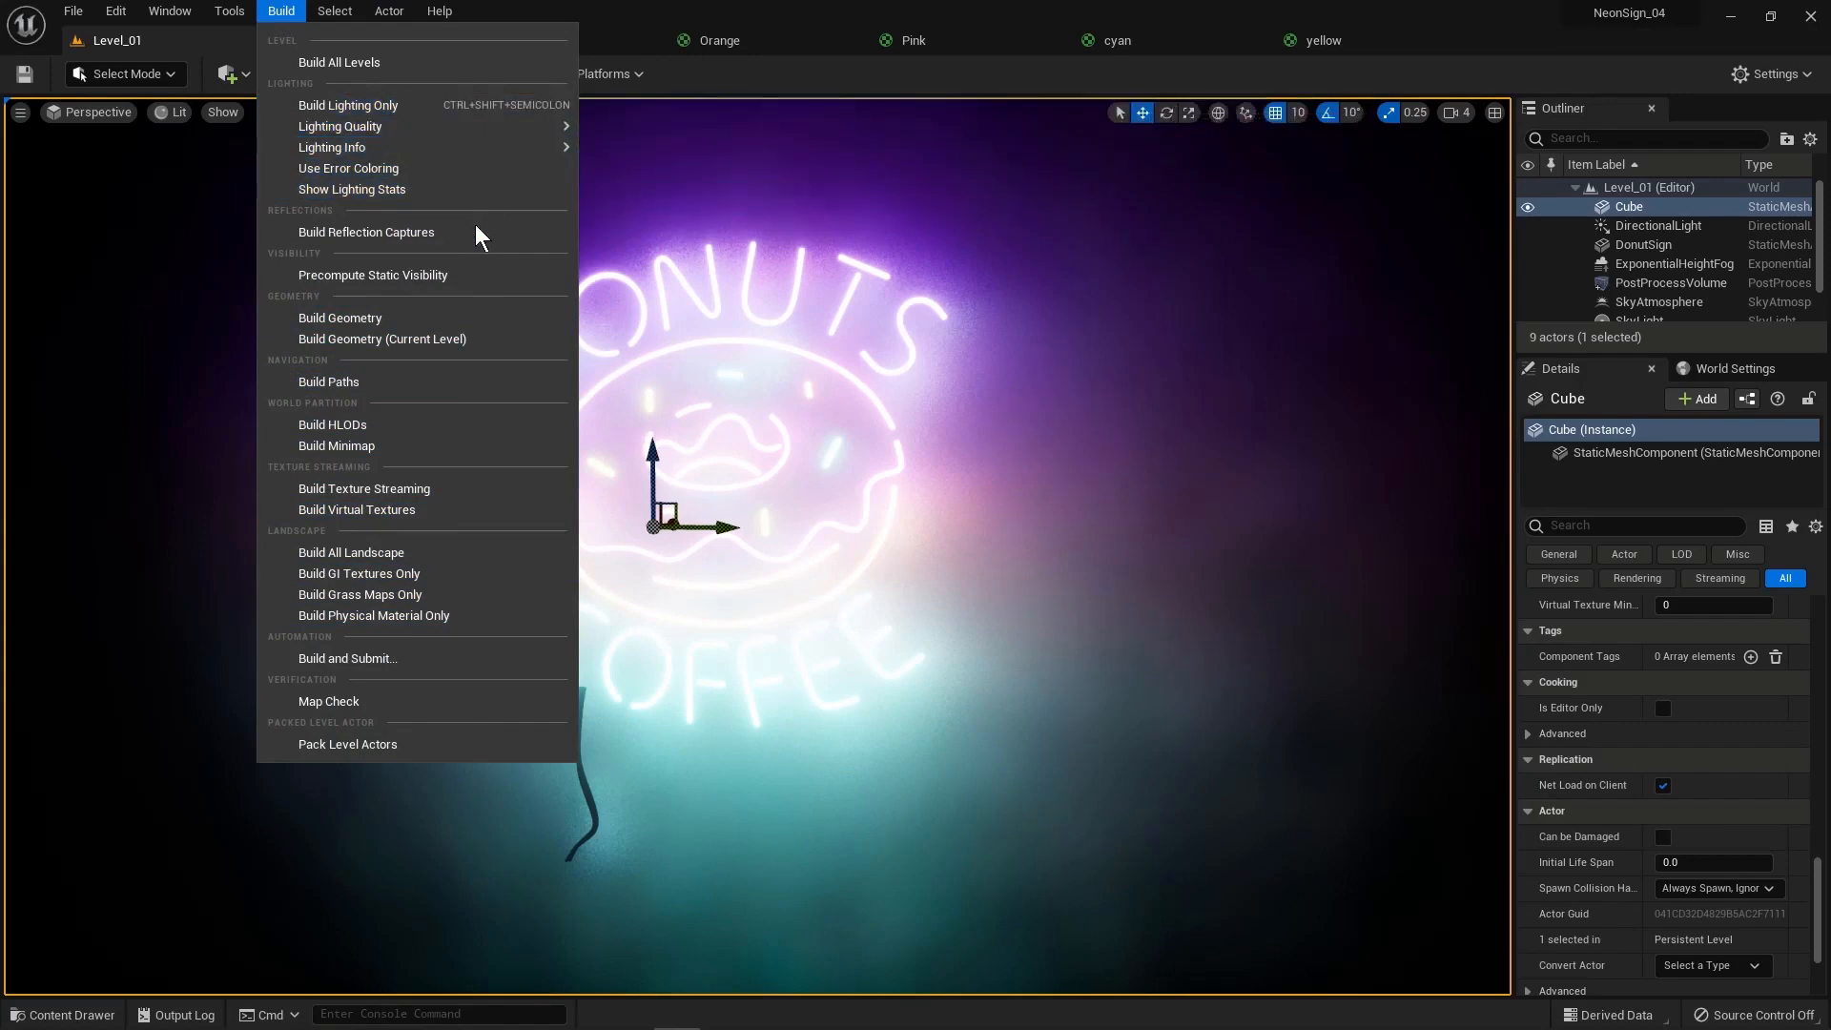
{"action": "left_click", "coordinate": [420, 238]}
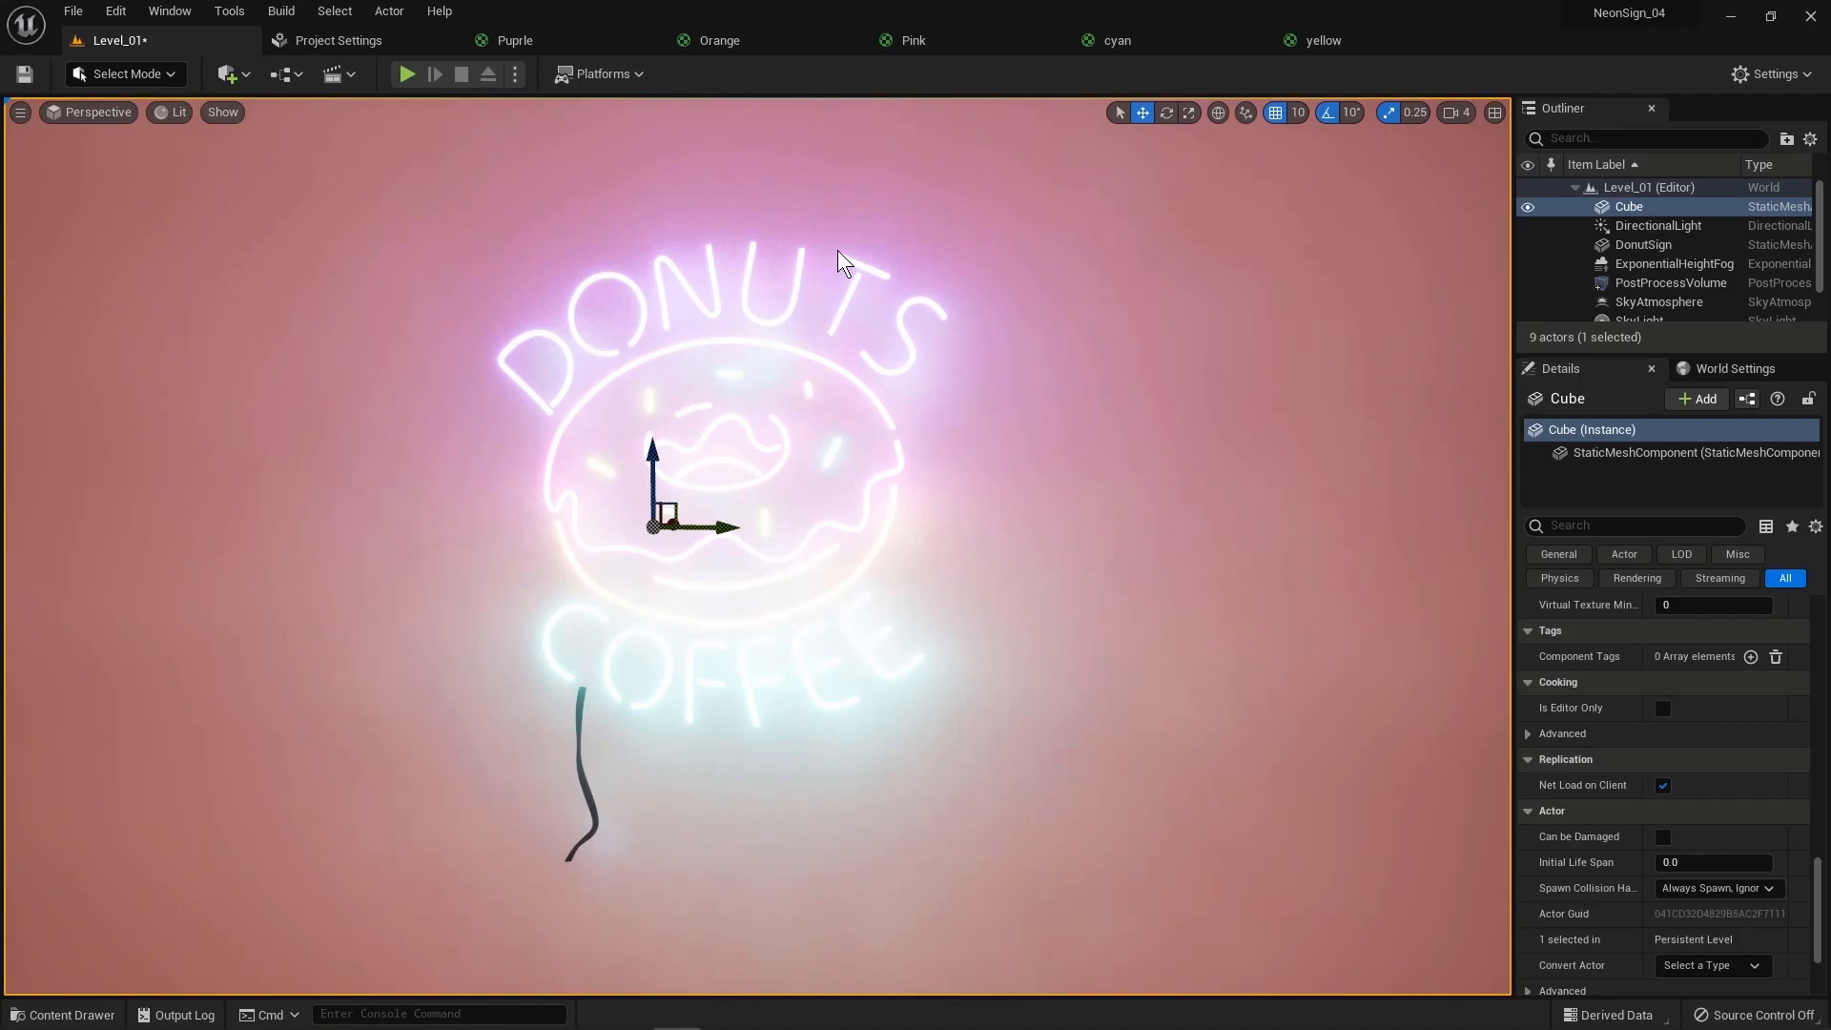
{"action": "scroll", "coordinate": [837, 250], "scroll_direction": "down", "scroll_amount": 3}
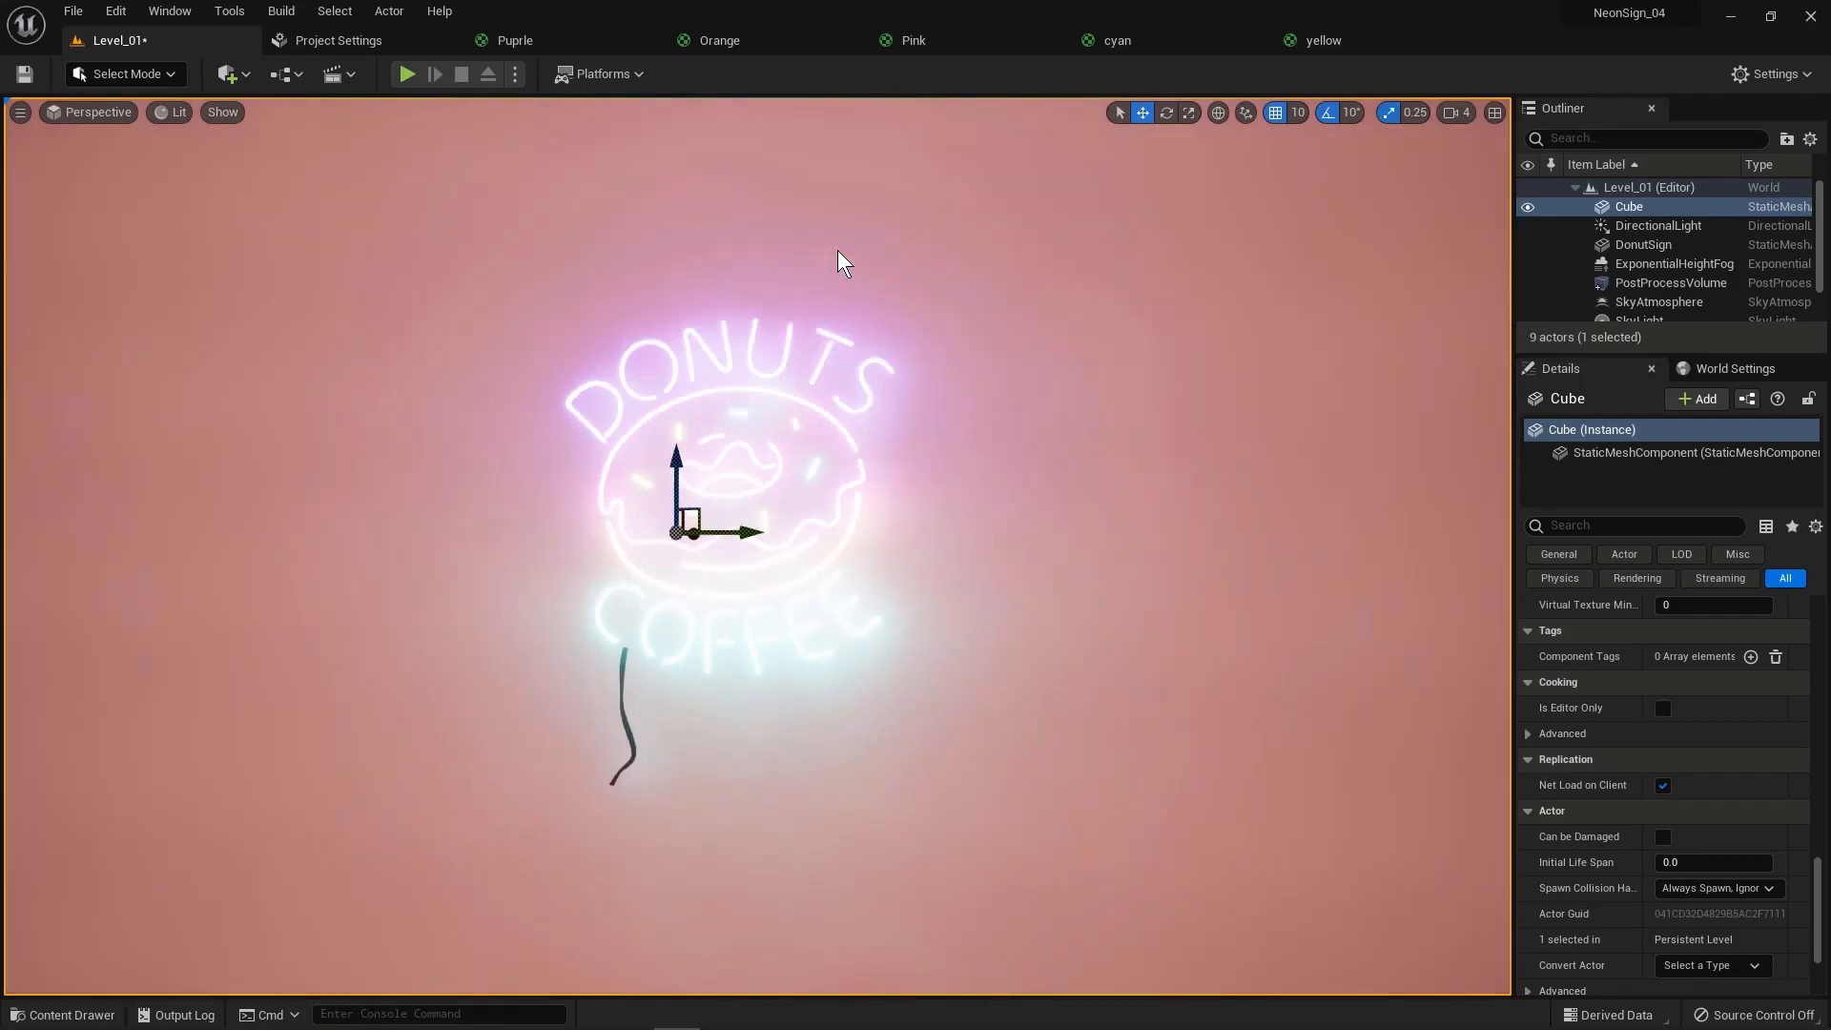
{"action": "scroll", "coordinate": [920, 401], "scroll_direction": "up", "scroll_amount": 3}
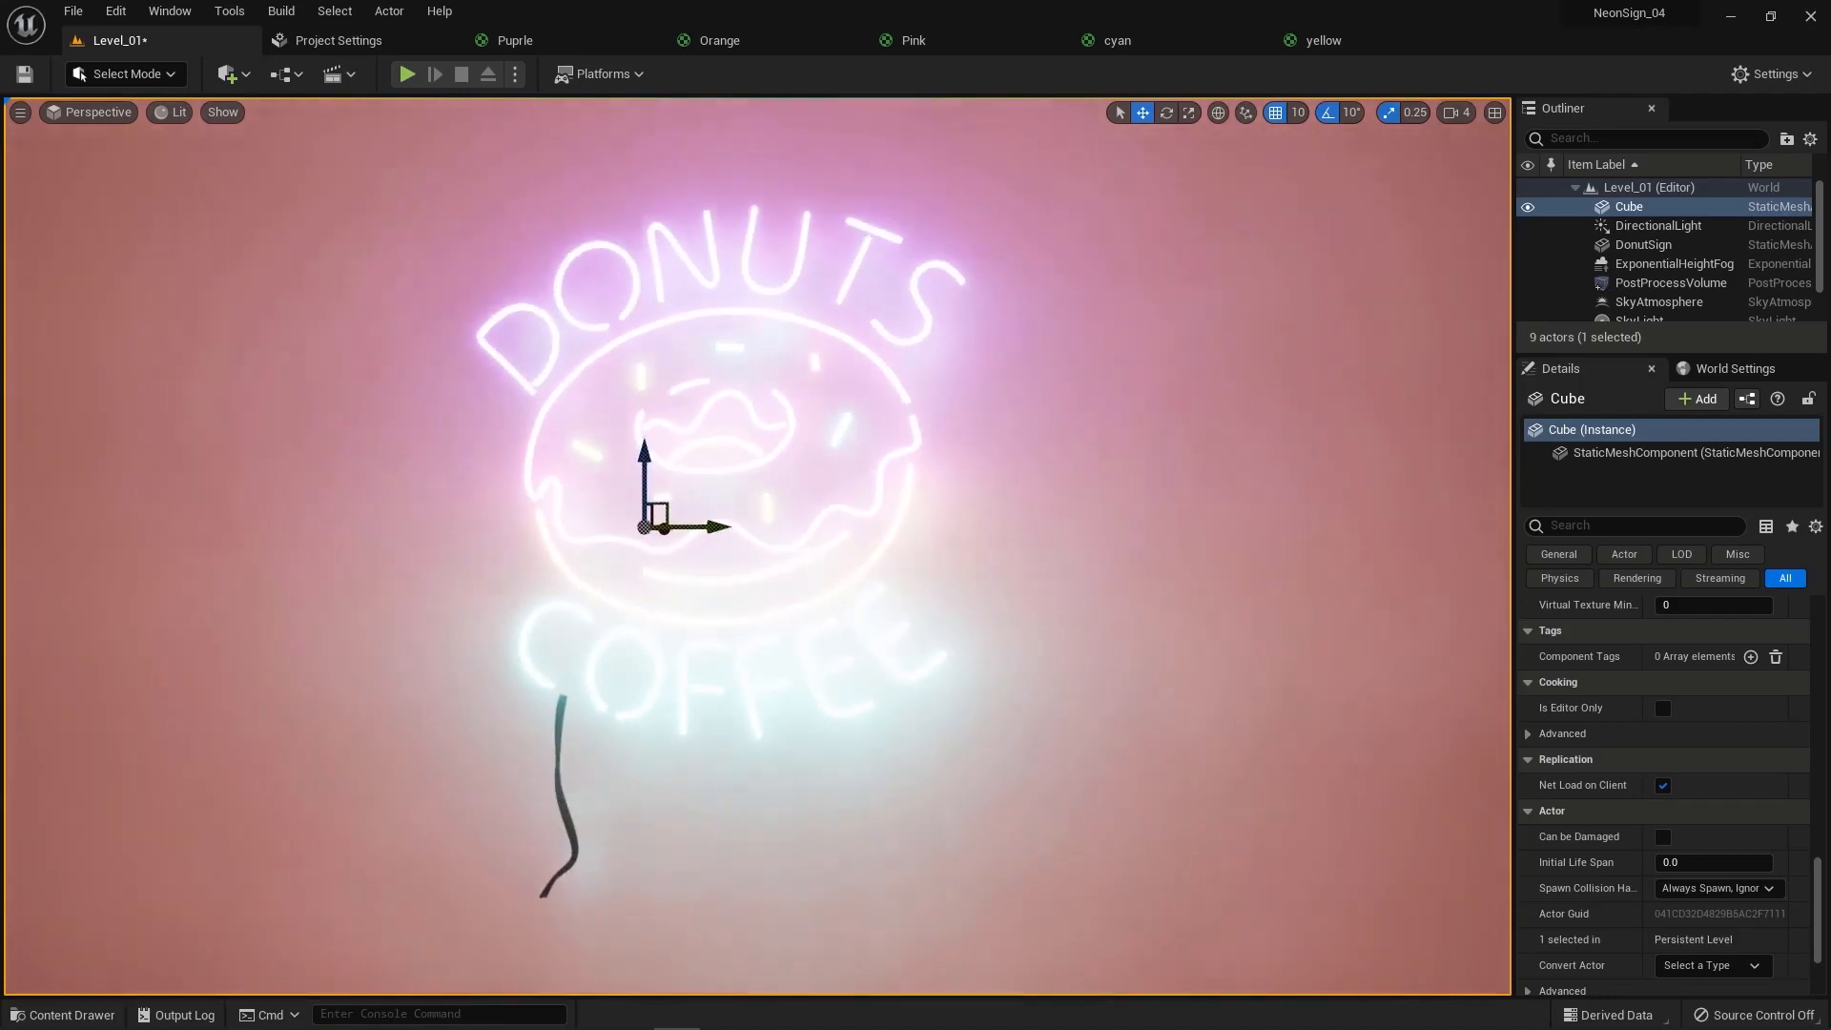
{"action": "mouse_move", "coordinate": [937, 414]}
{"action": "left_mouse_down", "text": "alt"}
{"action": "mouse_move", "coordinate": [706, 414]}
{"action": "mouse_move", "coordinate": [965, 414]}
{"action": "left_mouse_up", "text": "alt"}
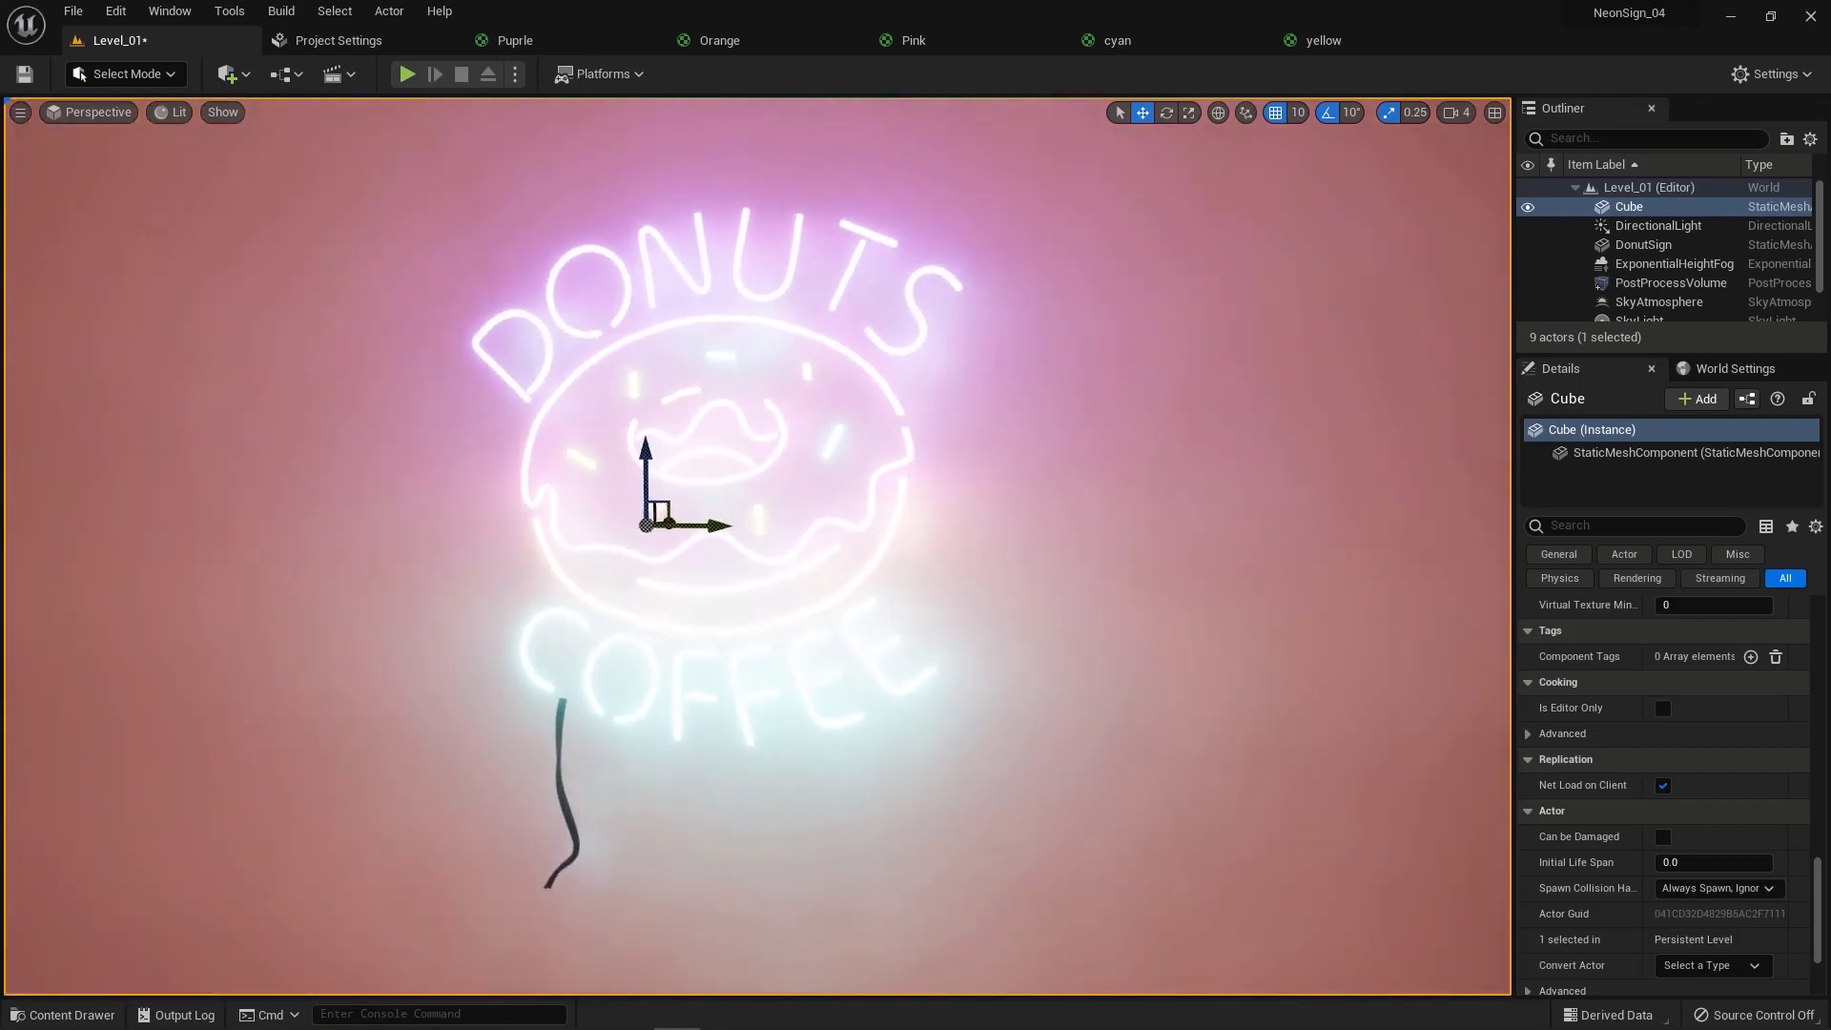
{"action": "scroll", "coordinate": [758, 546], "scroll_direction": "down", "scroll_amount": 4}
{"action": "right_click_drag", "start_coordinate": [952, 483], "coordinate": [1040, 483], "text": "alt"}
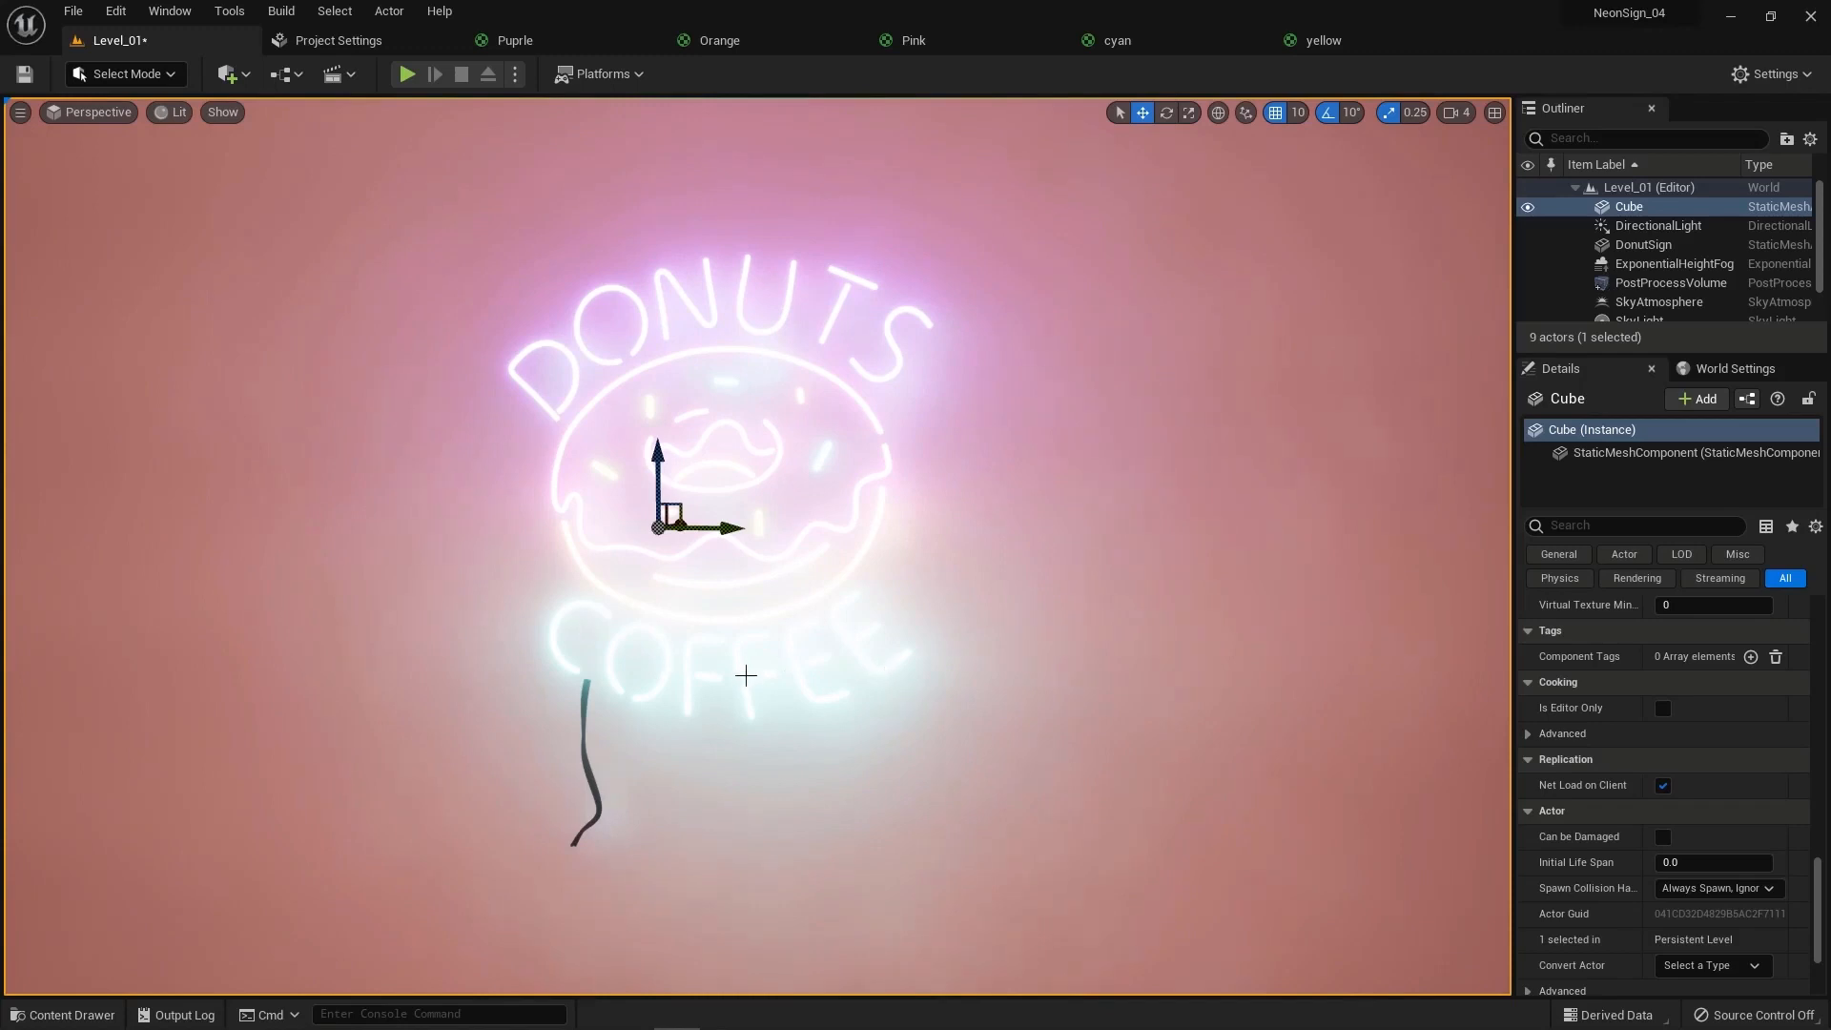
{"action": "mouse_move", "coordinate": [844, 673]}
{"action": "left_mouse_down", "text": "alt"}
{"action": "mouse_move", "coordinate": [901, 673]}
{"action": "mouse_move", "coordinate": [840, 673]}
{"action": "mouse_move", "coordinate": [868, 672]}
{"action": "mouse_move", "coordinate": [854, 652]}
{"action": "left_mouse_up", "text": "alt"}
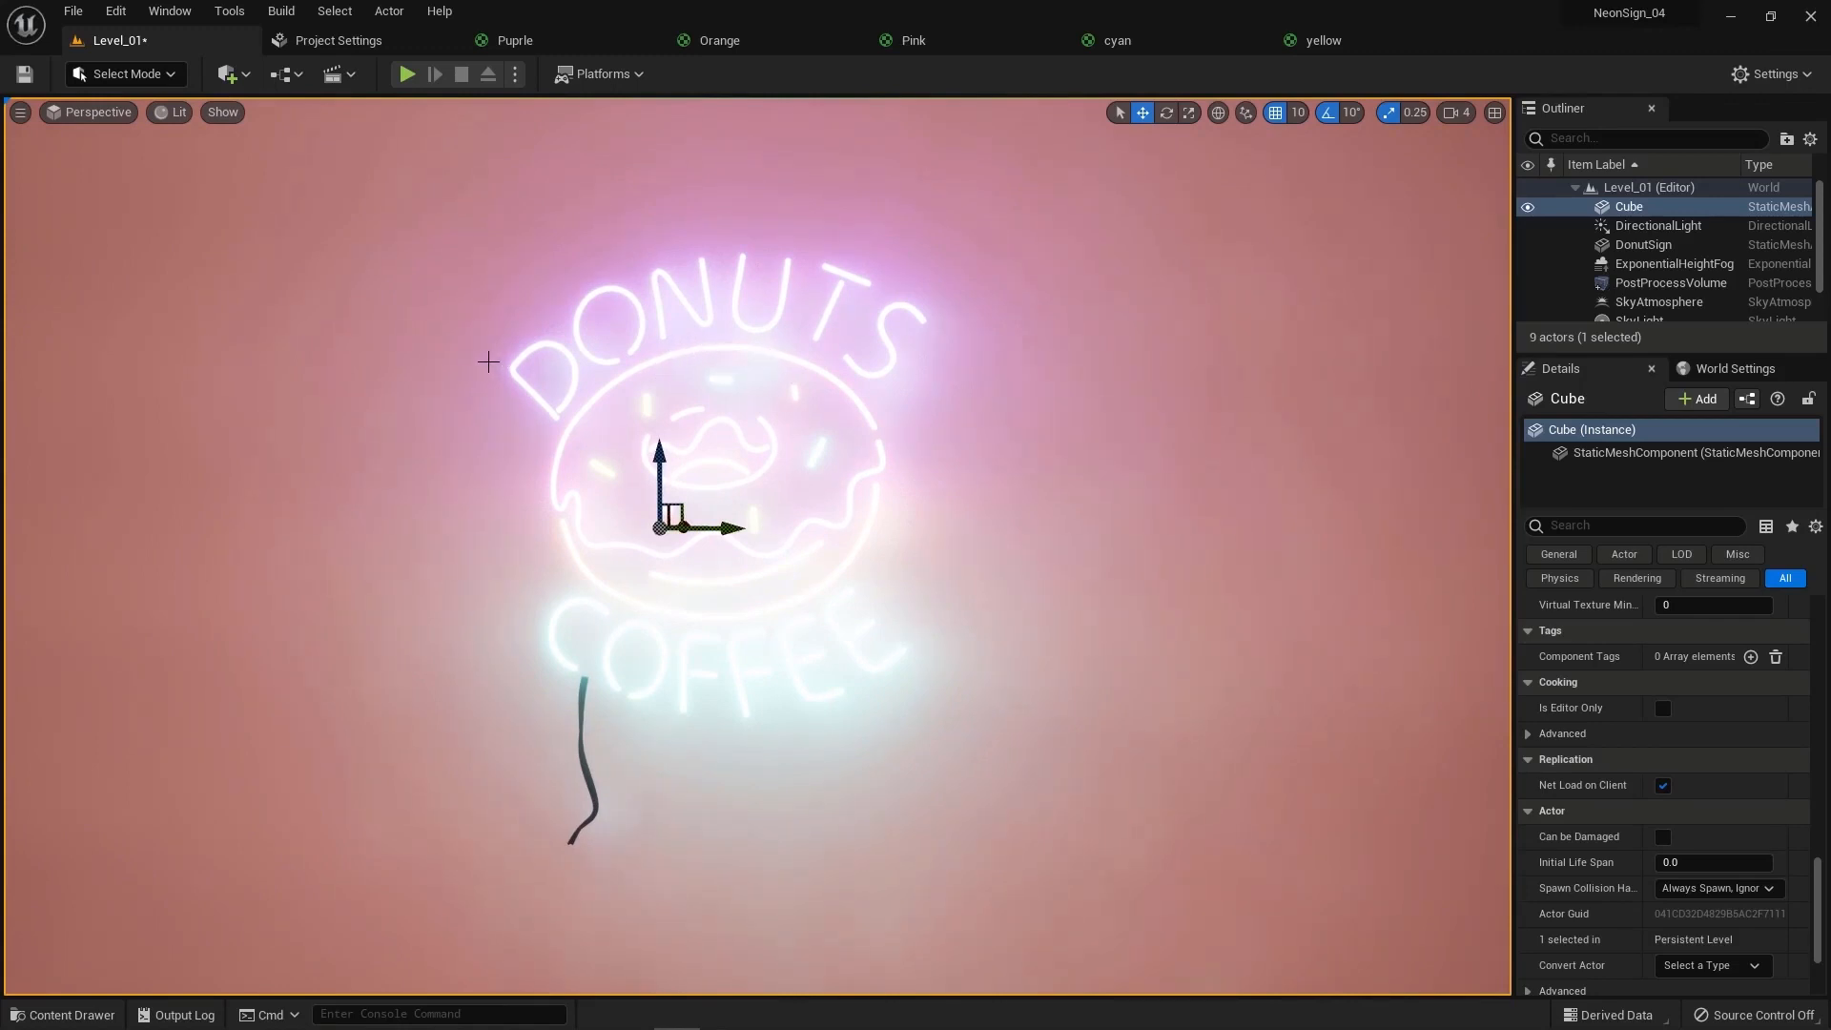
Step: Set the Editor Startup Map to Level_01 in the project's Maps & Modes settings
{"action": "left_click", "coordinate": [109, 12]}
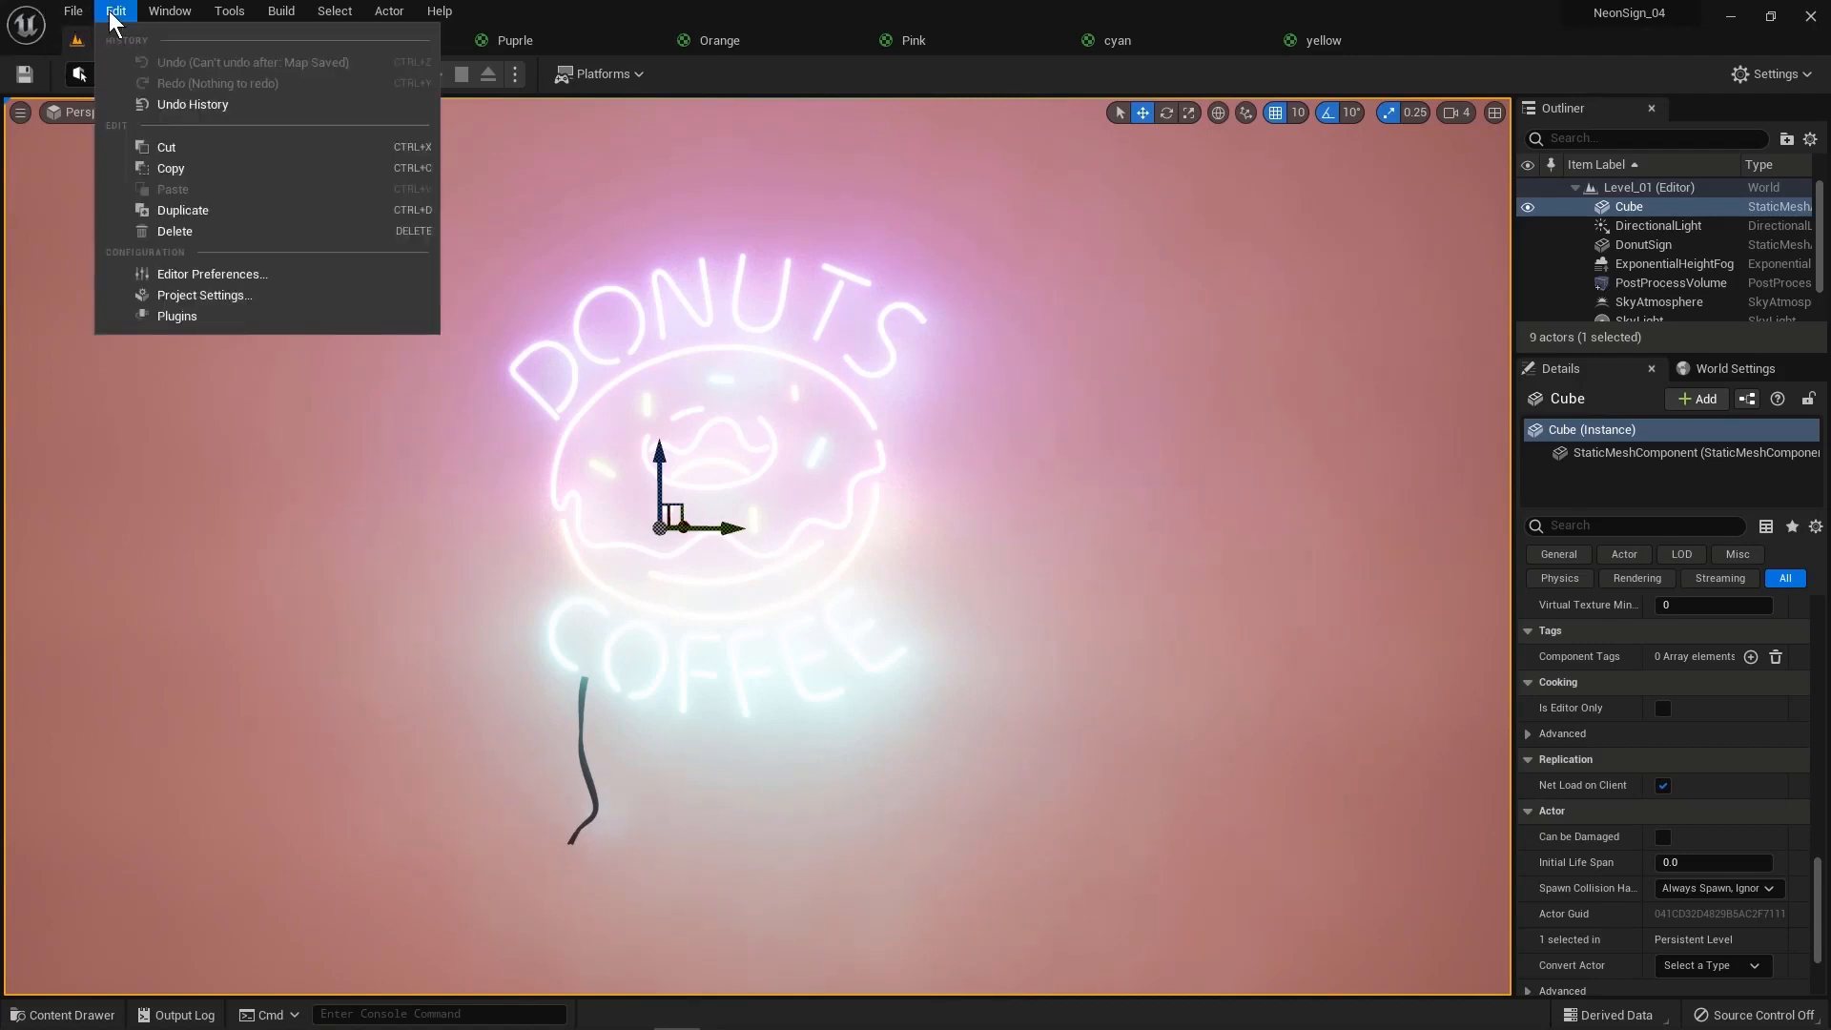
{"action": "left_click", "coordinate": [242, 300]}
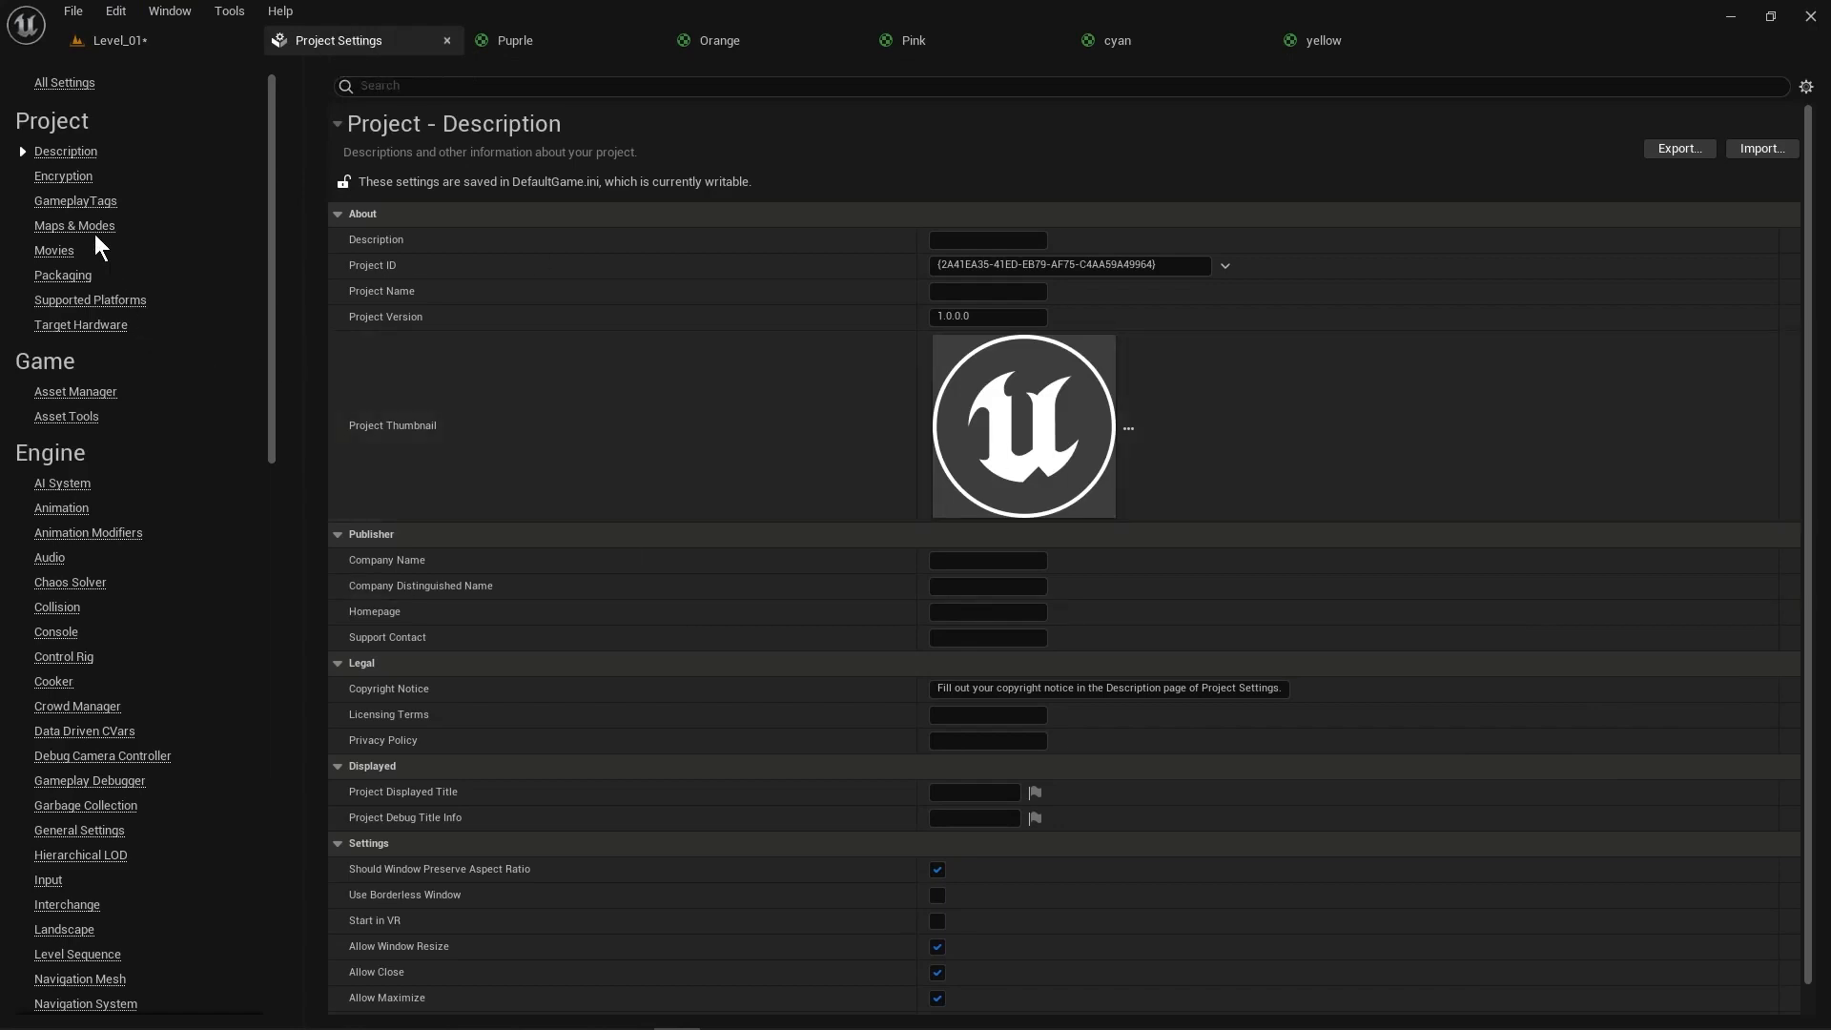
{"action": "left_click", "coordinate": [95, 229]}
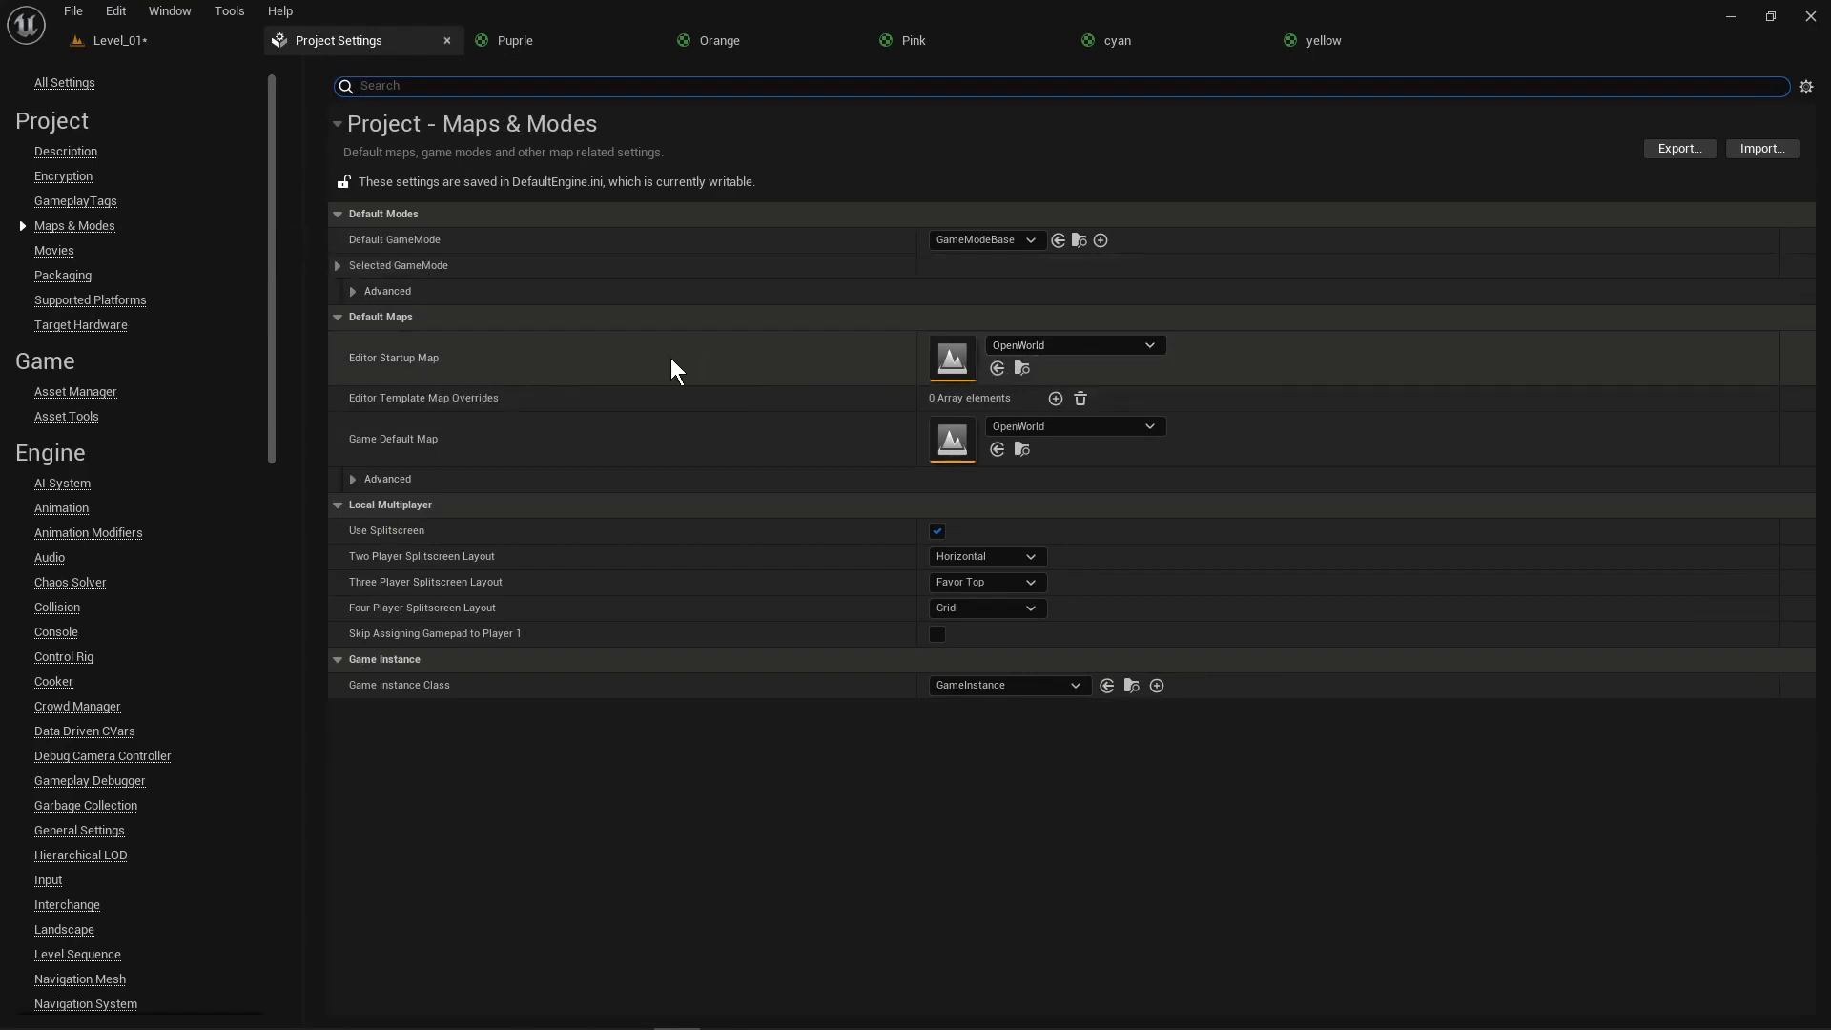
{"action": "left_click", "coordinate": [1147, 346]}
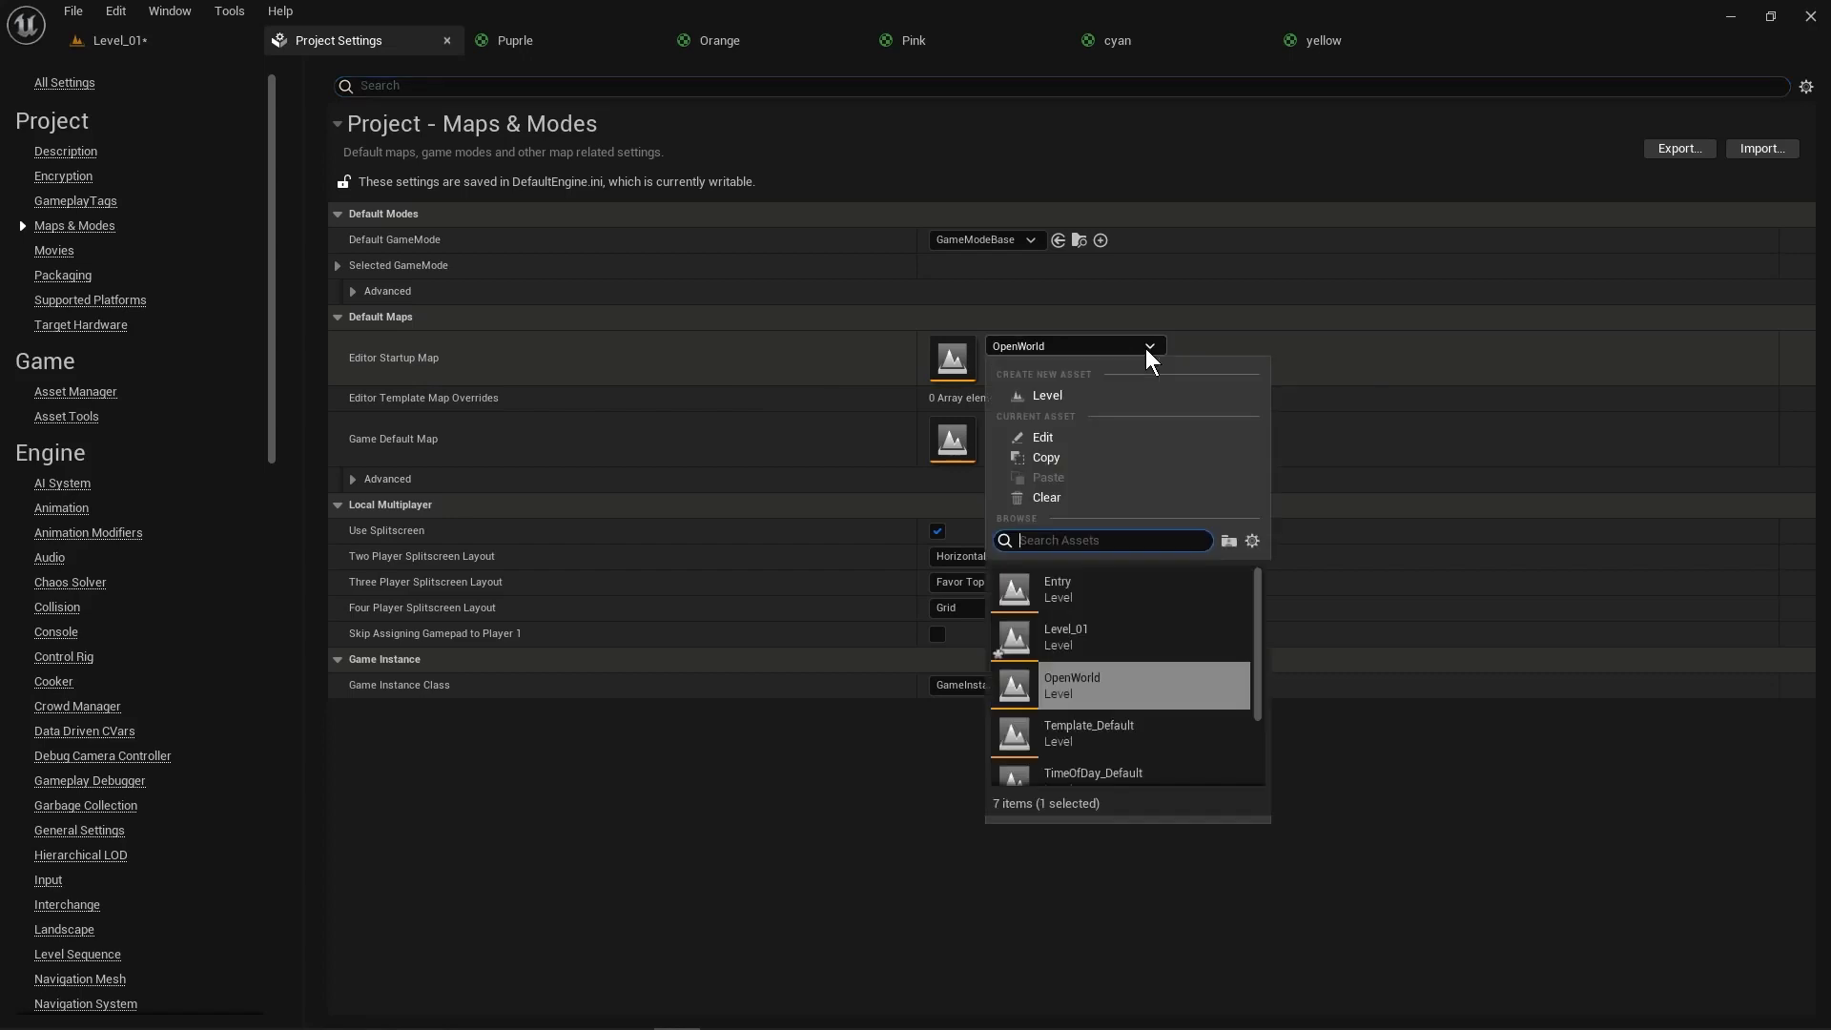
{"action": "left_click", "coordinate": [1148, 632]}
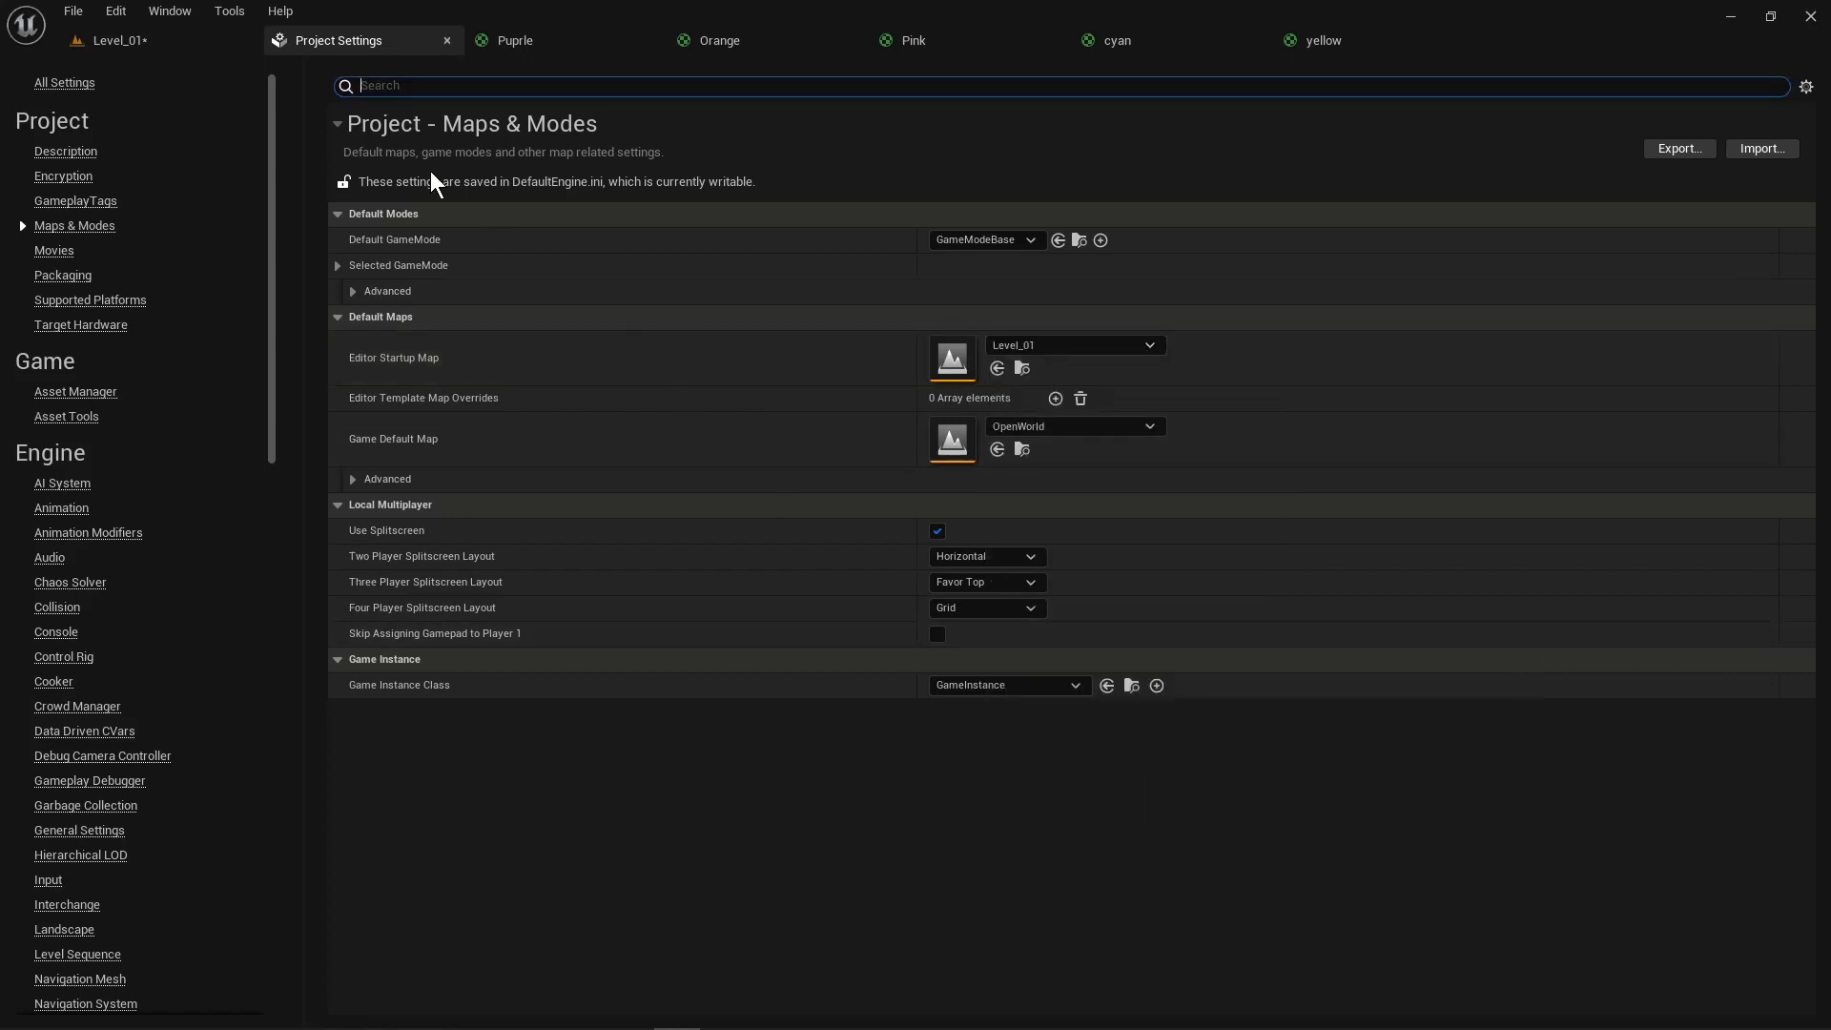
Step: Go back to Level_01 and save all pending level and project changes
{"action": "left_click", "coordinate": [113, 47]}
{"action": "left_click", "coordinate": [74, 12]}
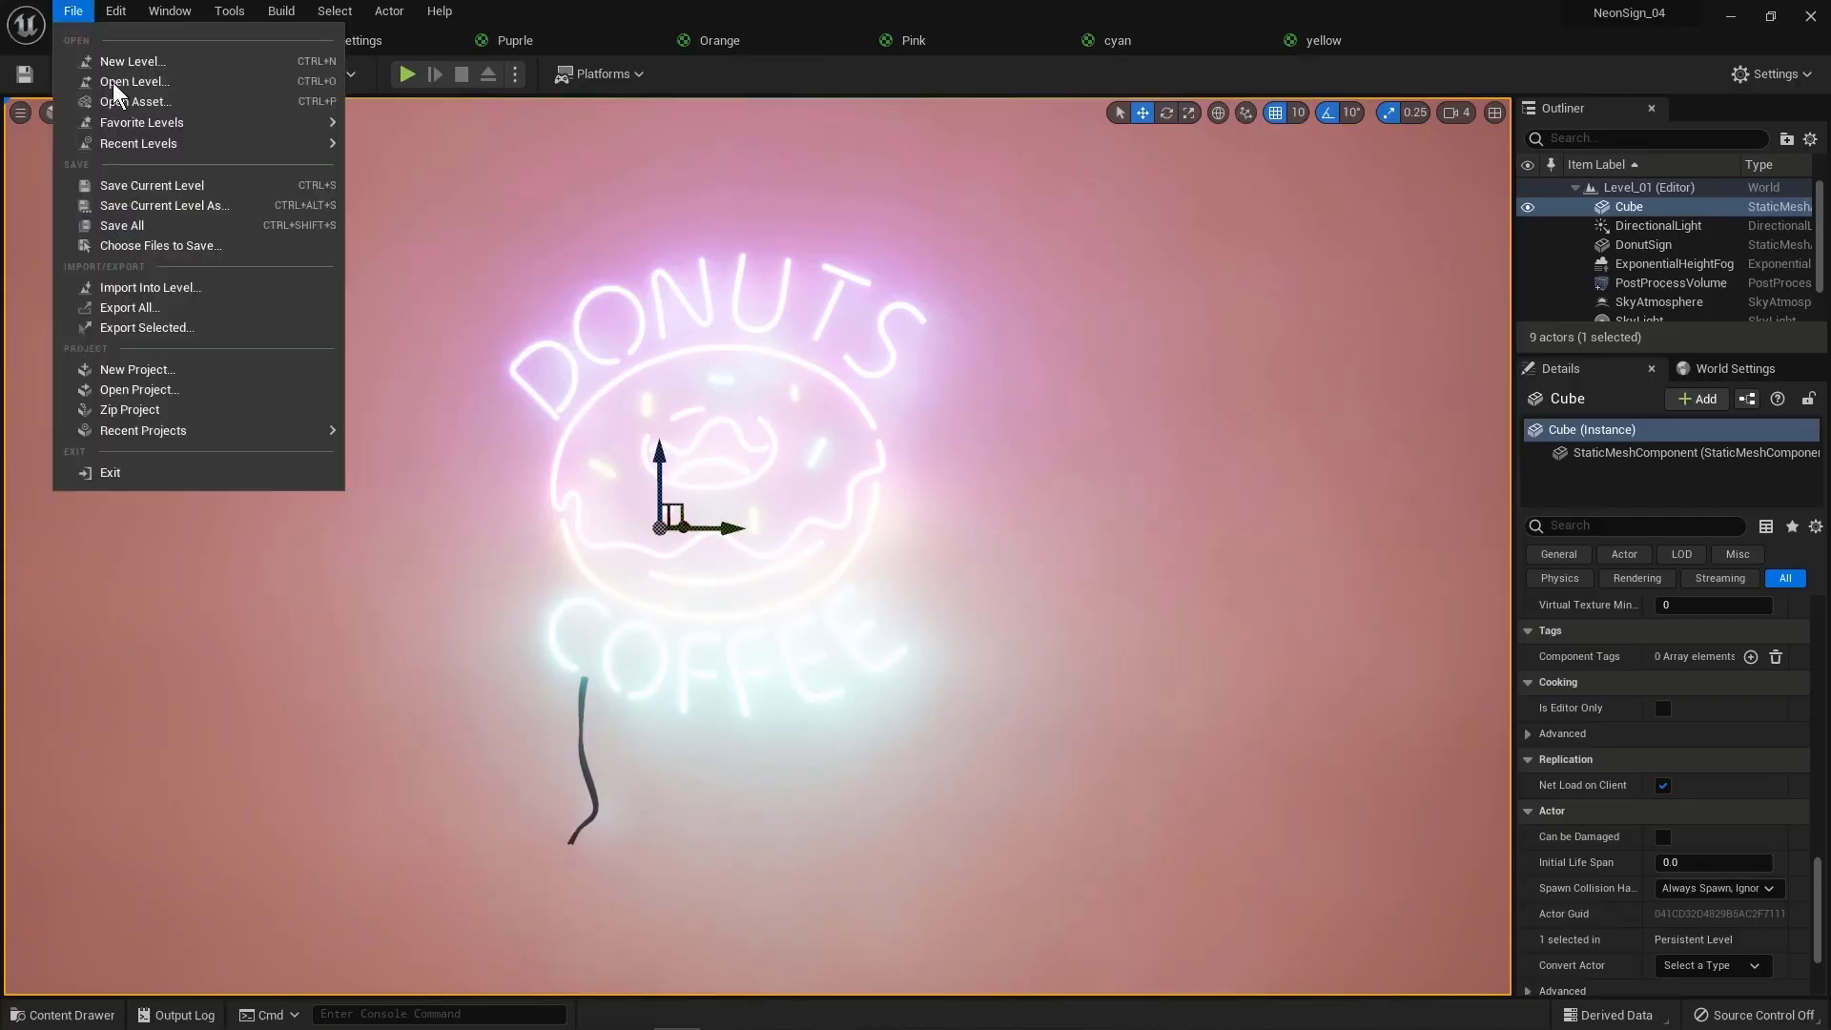
{"action": "left_click", "coordinate": [185, 229]}
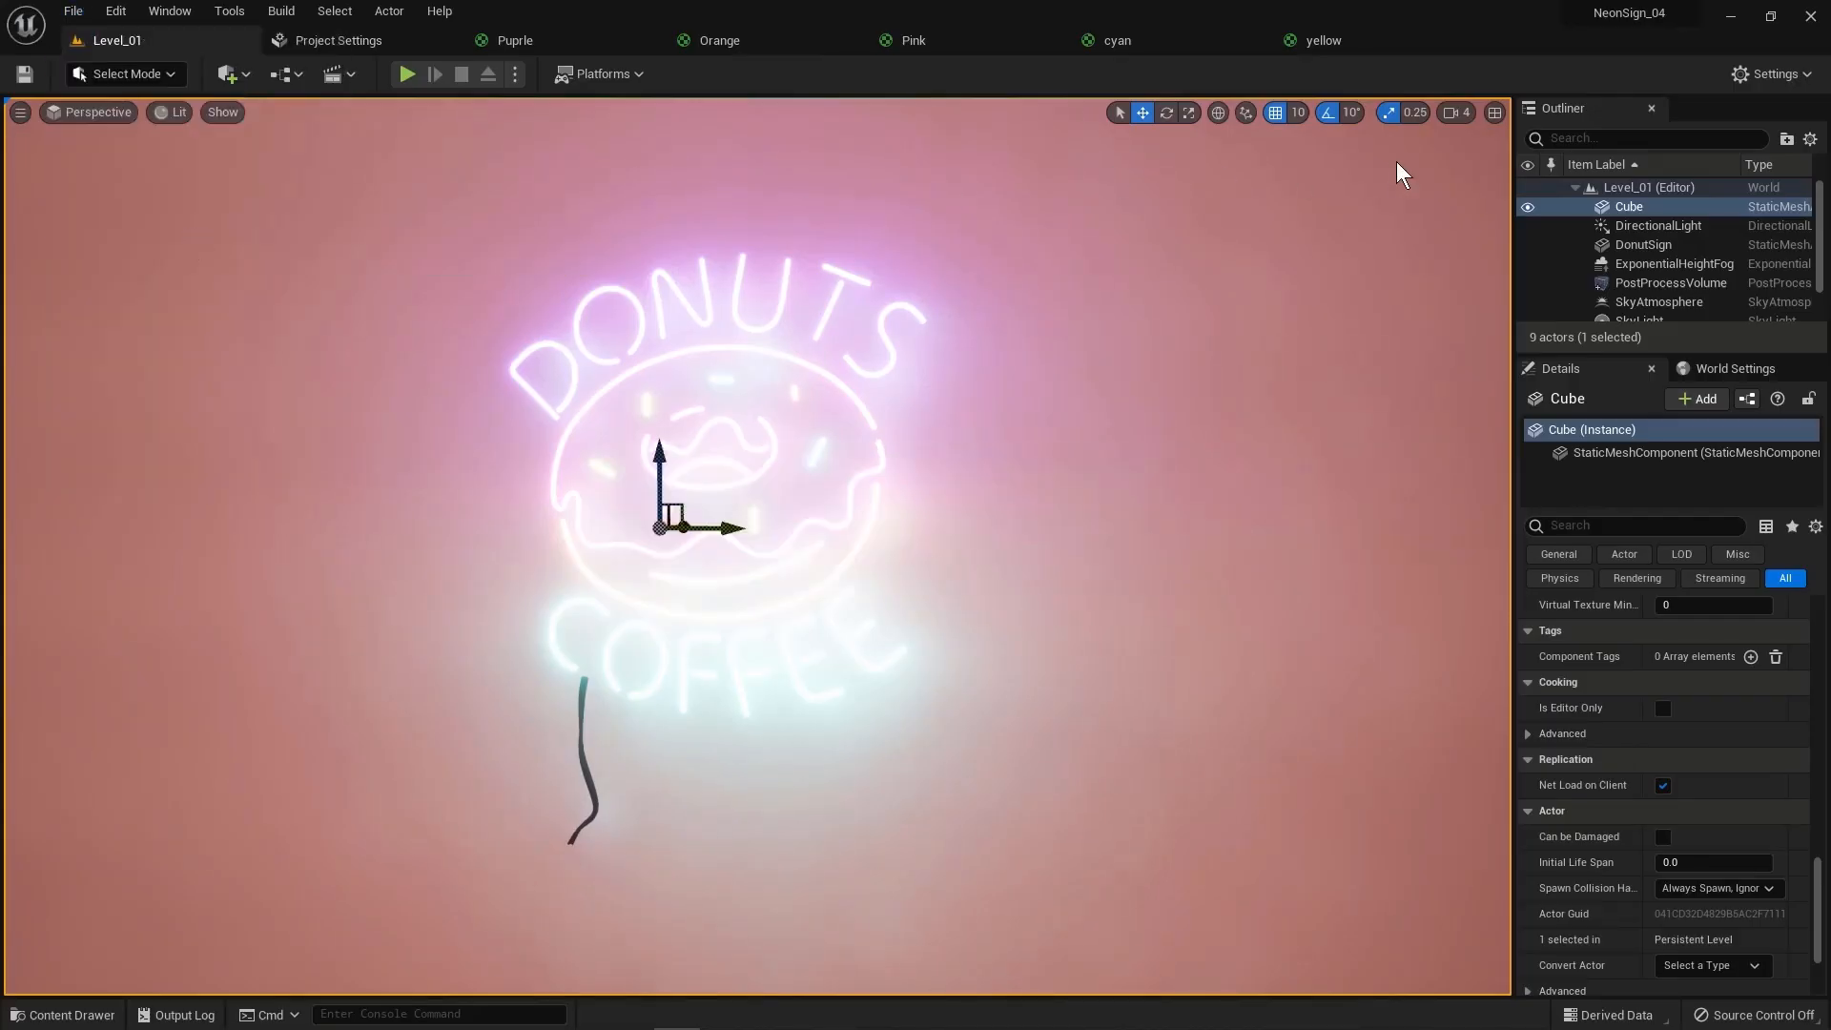